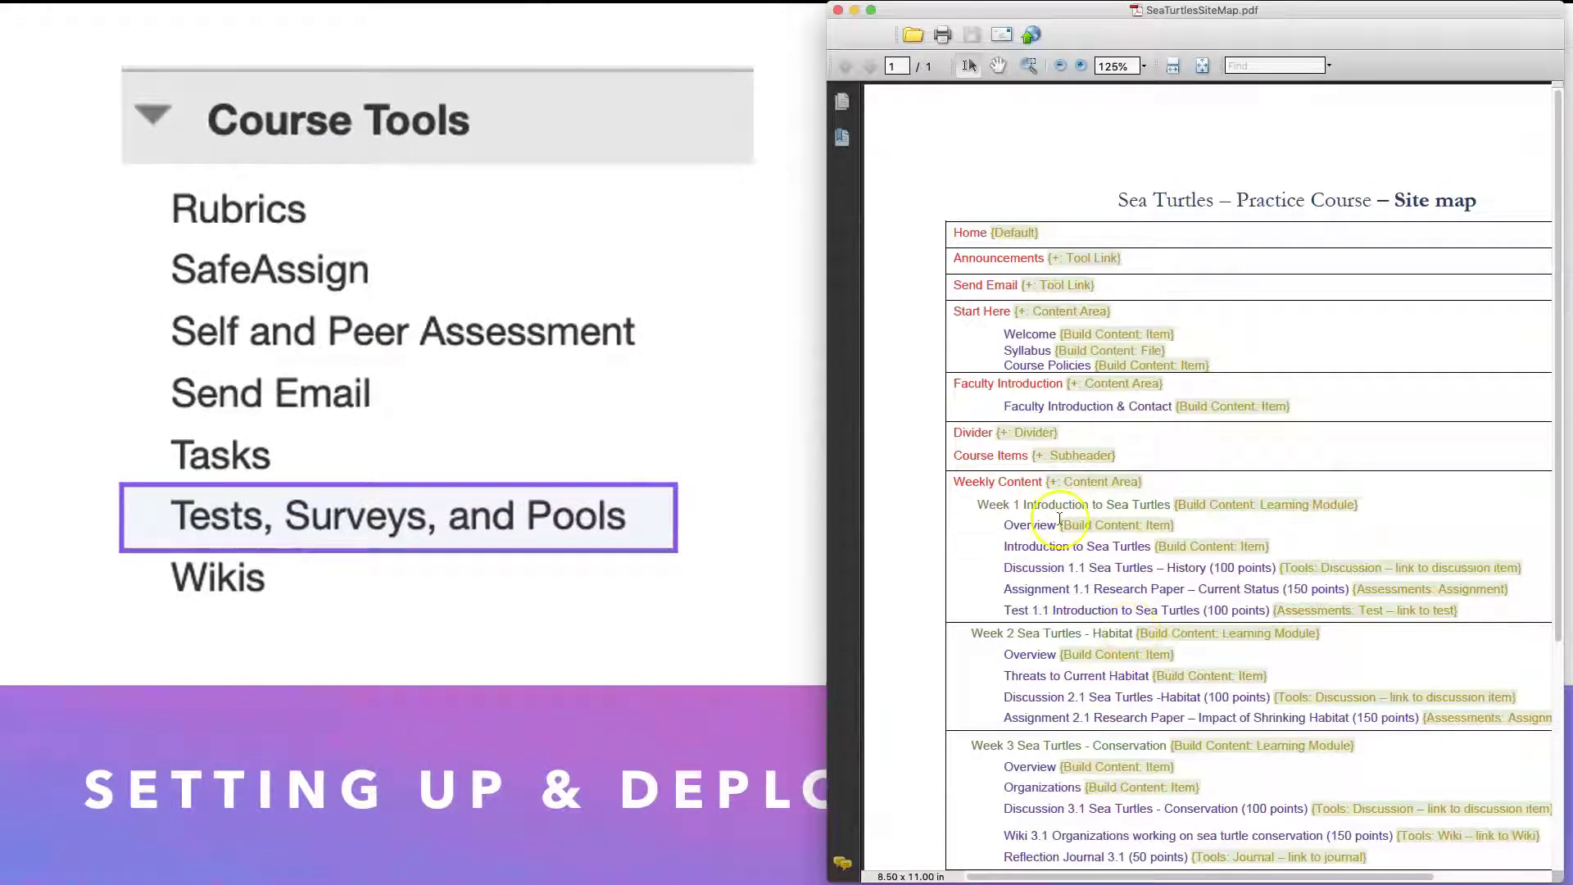
Review the Sea Turtles site map and the Test 1.1 questions, feedback and answer key in the course design document
{"action": "scroll", "coordinate": [1069, 533], "scroll_direction": "down", "scroll_amount": 5}
{"action": "left_click_drag", "start_coordinate": [1000, 440], "coordinate": [1479, 446]}
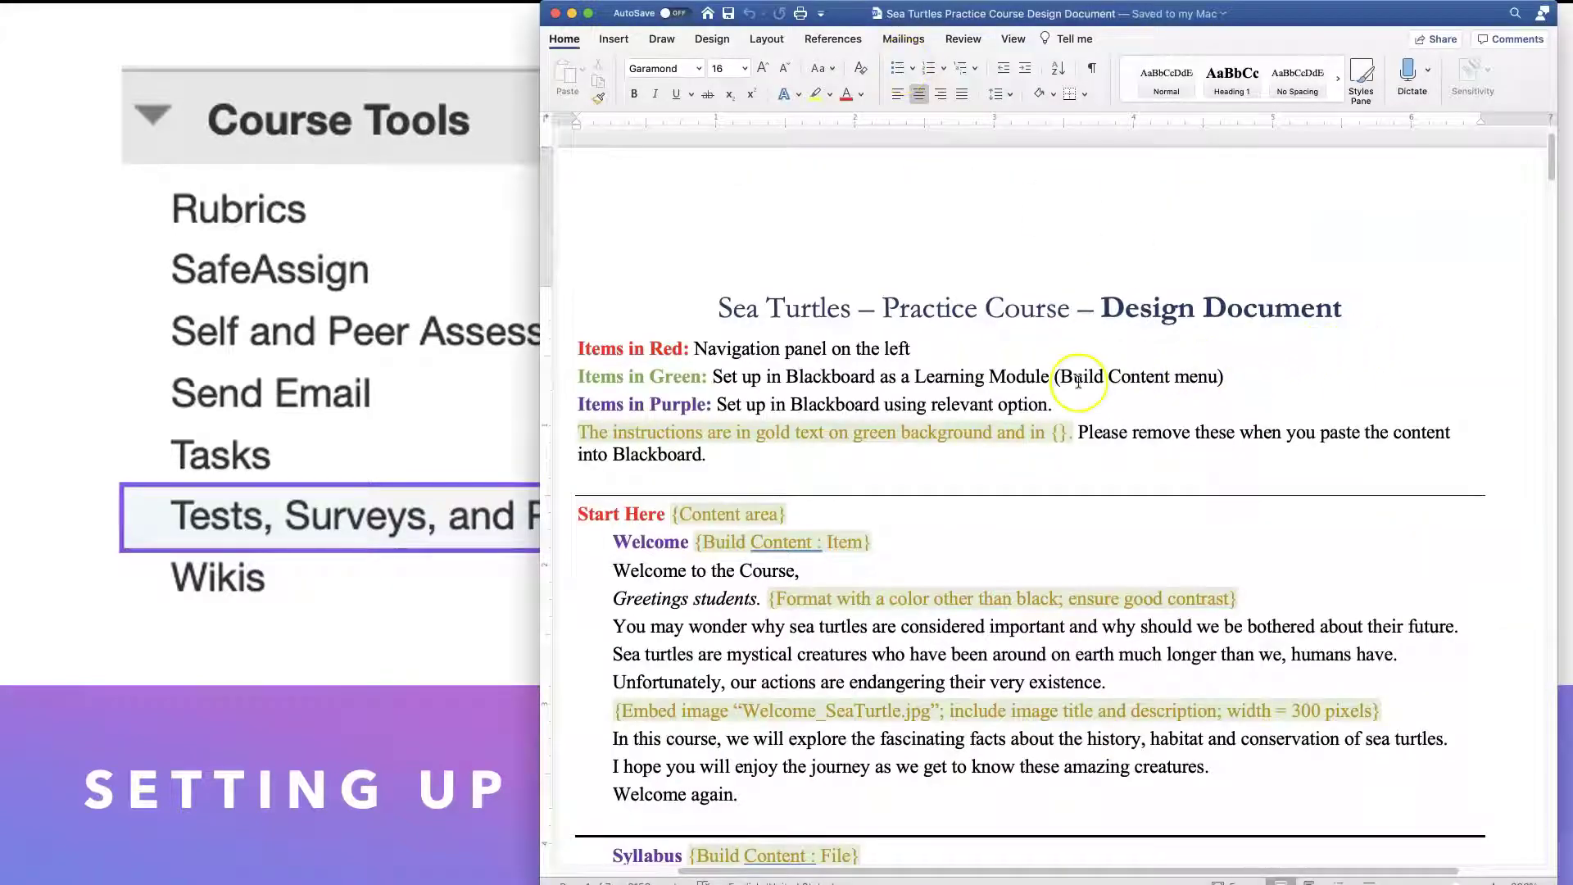
{"action": "scroll", "coordinate": [1078, 382], "scroll_direction": "down", "scroll_amount": 3}
{"action": "scroll", "coordinate": [1078, 382], "scroll_direction": "down", "scroll_amount": 20}
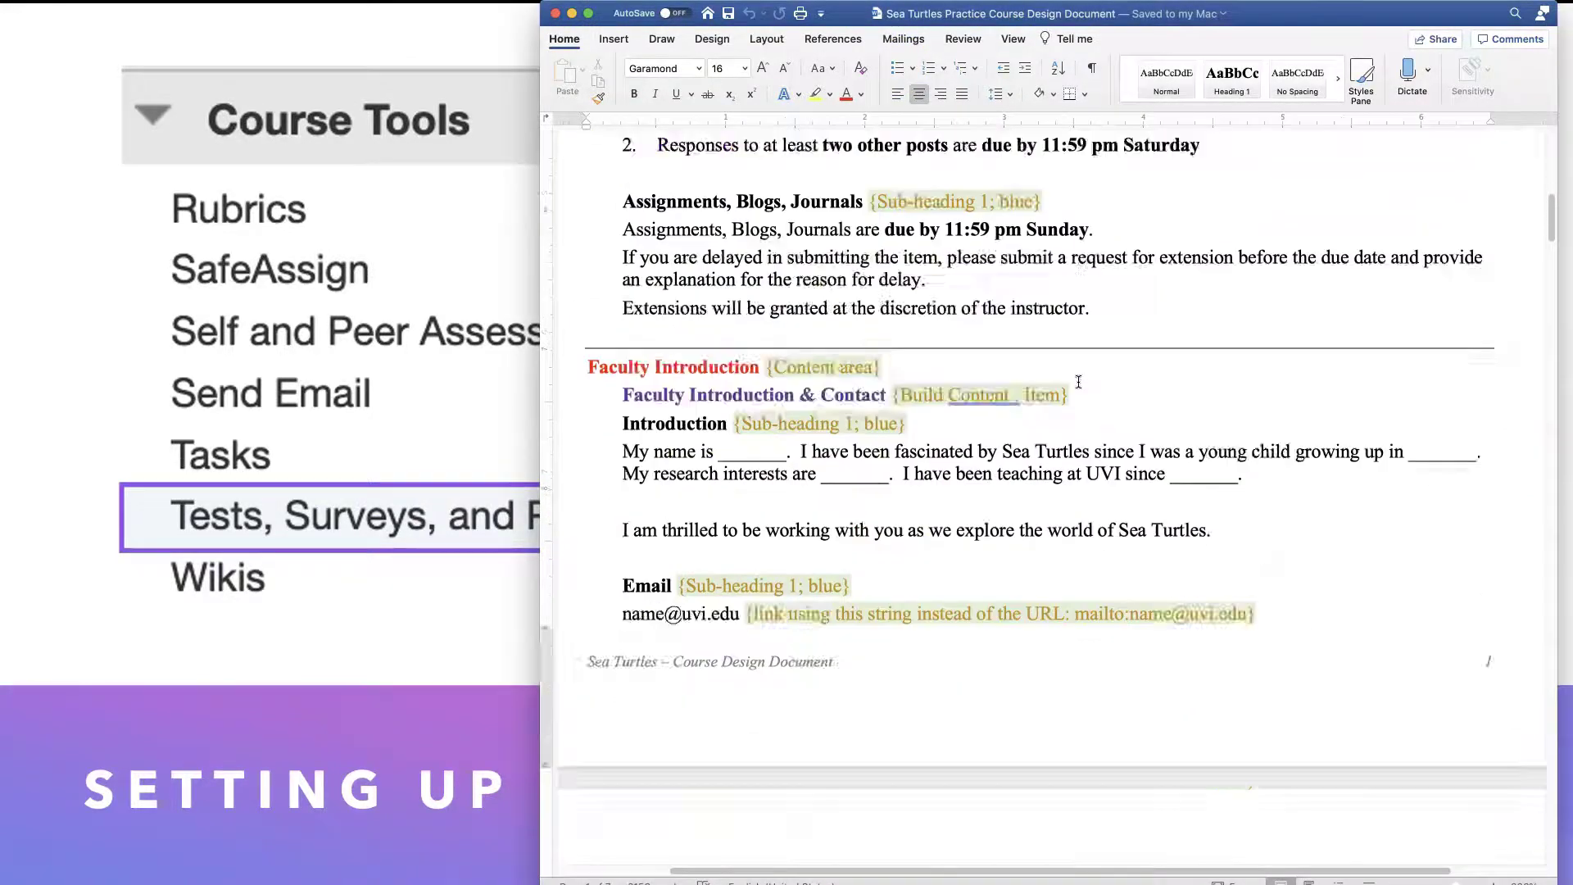
{"action": "scroll", "coordinate": [1079, 382], "scroll_direction": "down", "scroll_amount": 20}
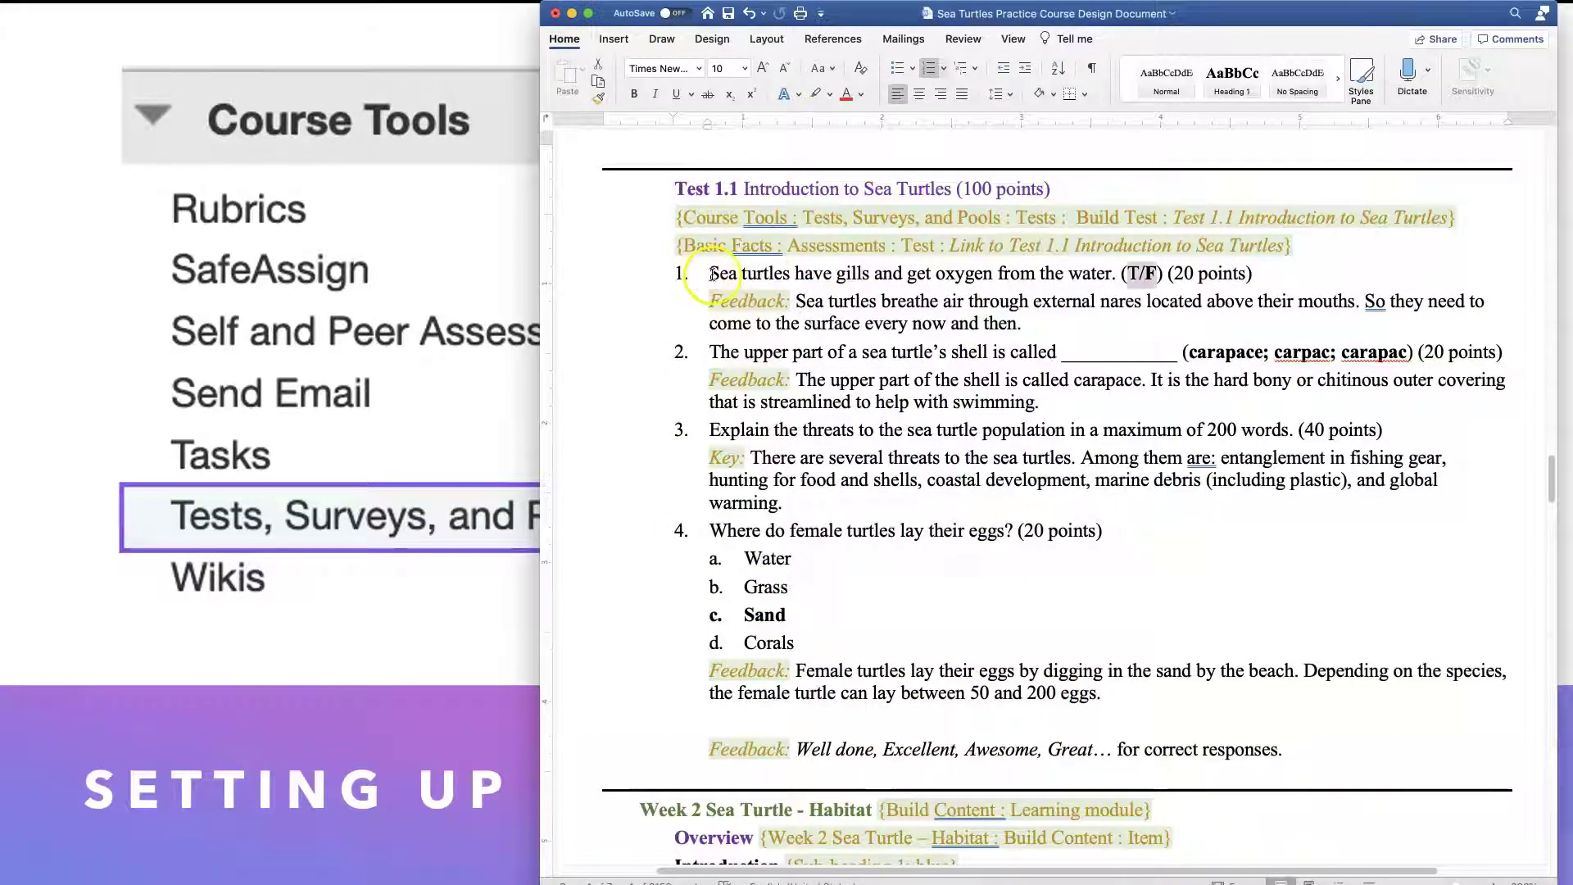
{"action": "left_click_drag", "start_coordinate": [711, 274], "coordinate": [1276, 283]}
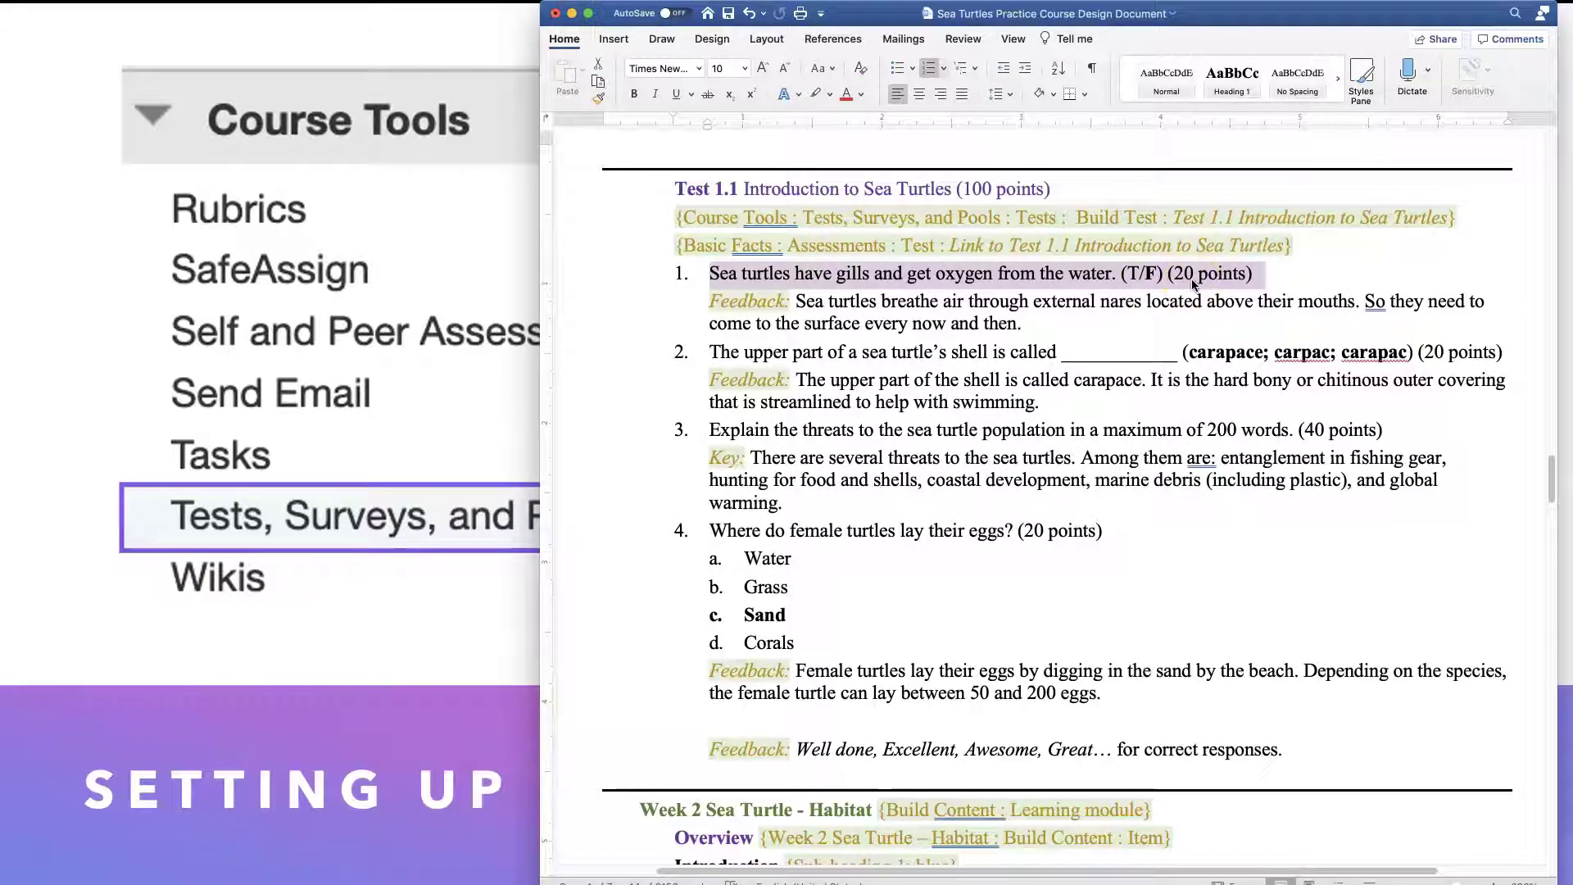
{"action": "triple_click", "coordinate": [1062, 329]}
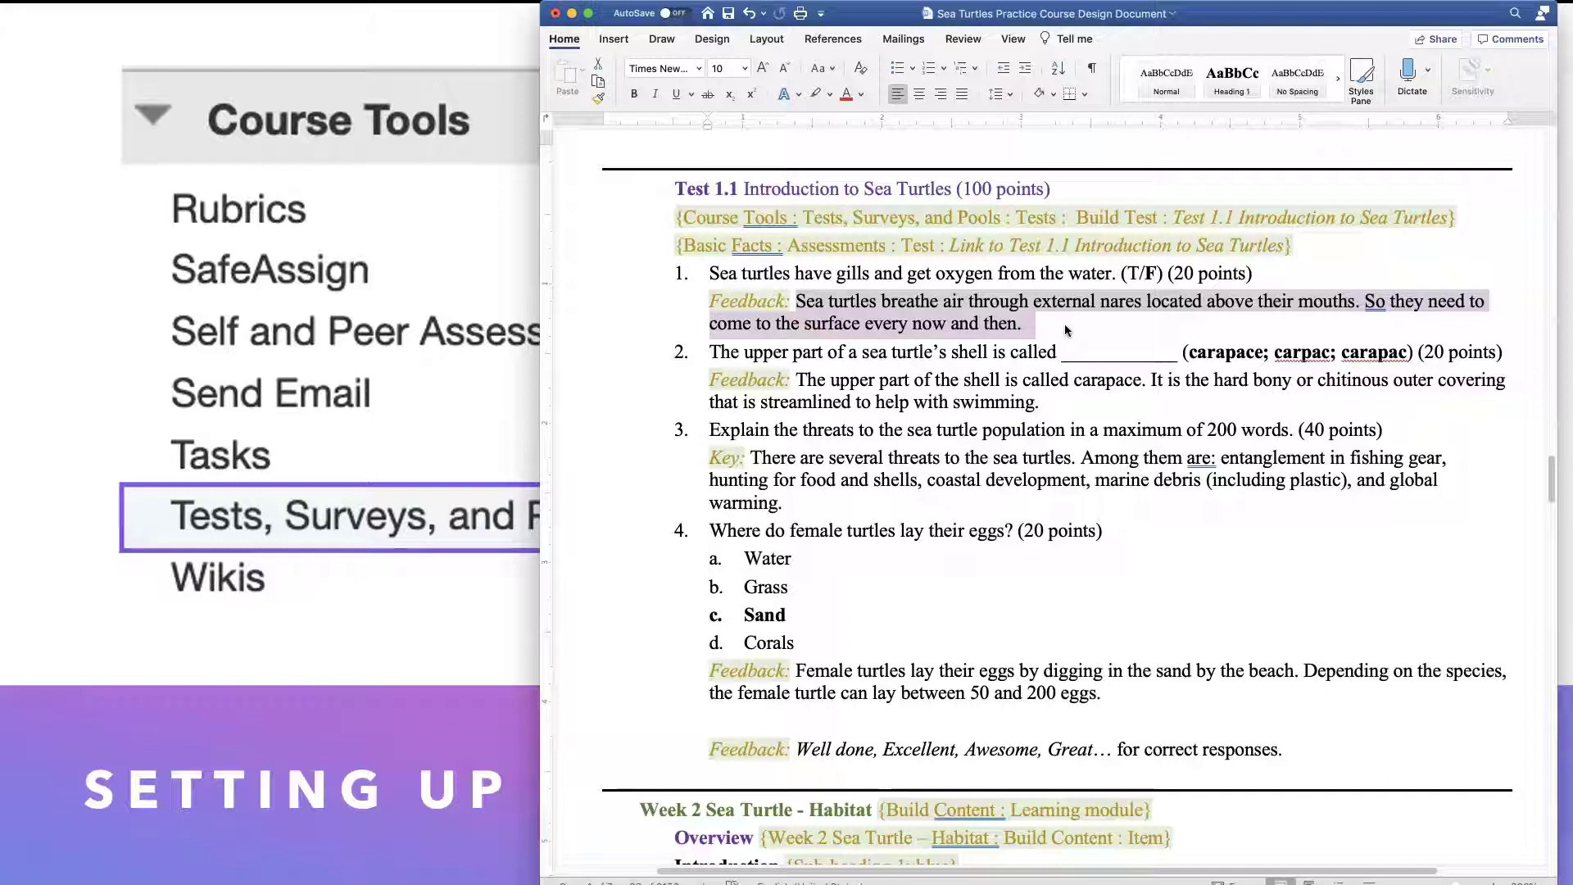
{"action": "triple_click", "coordinate": [789, 495]}
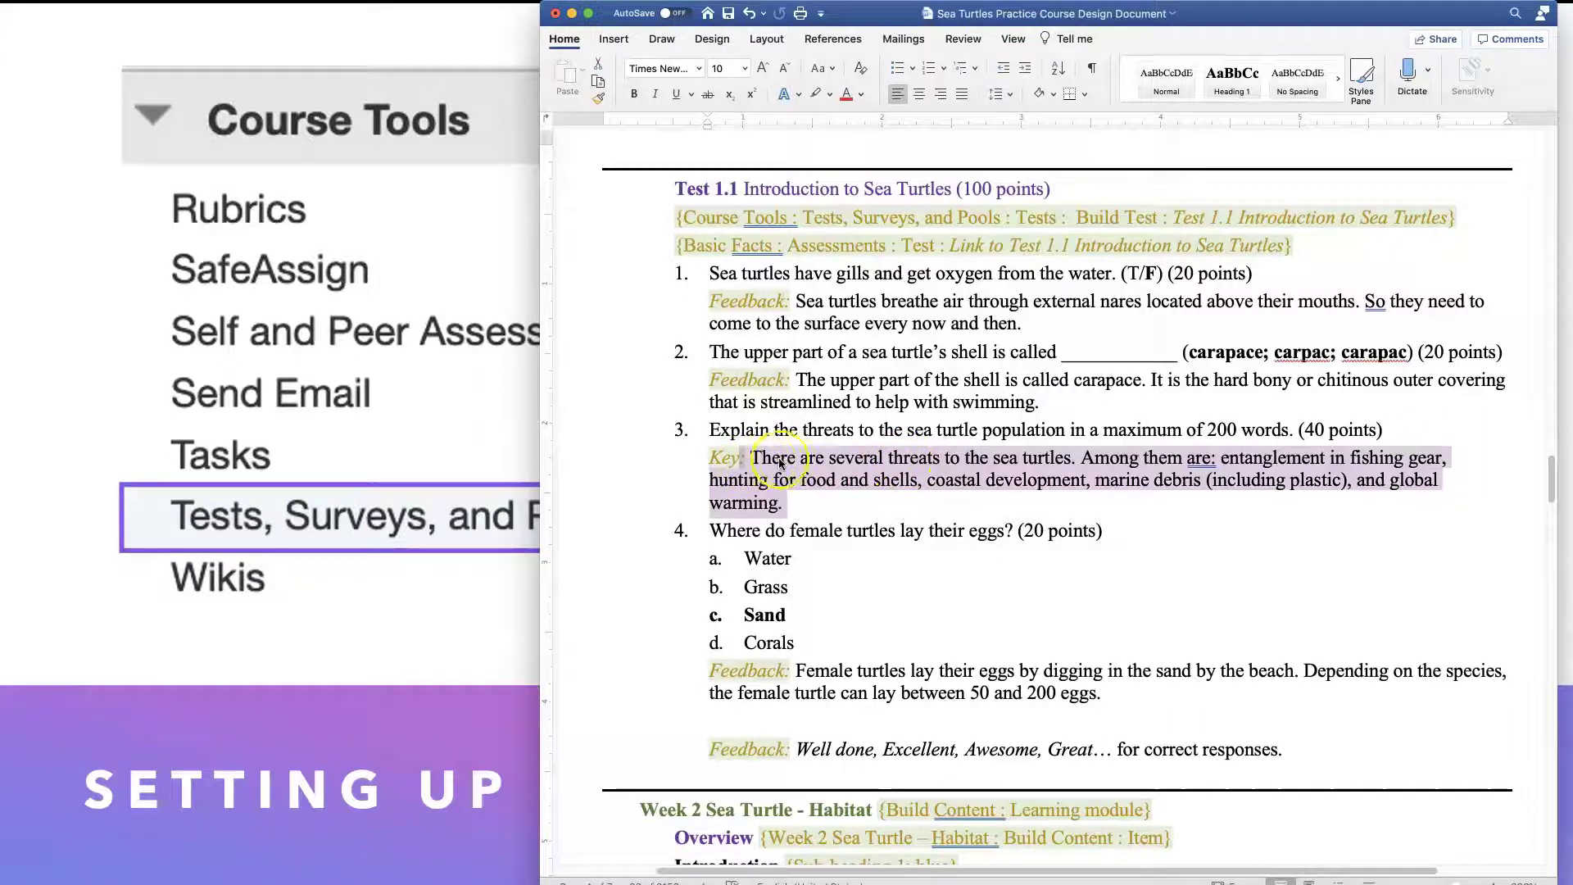
{"action": "left_click", "coordinate": [748, 457]}
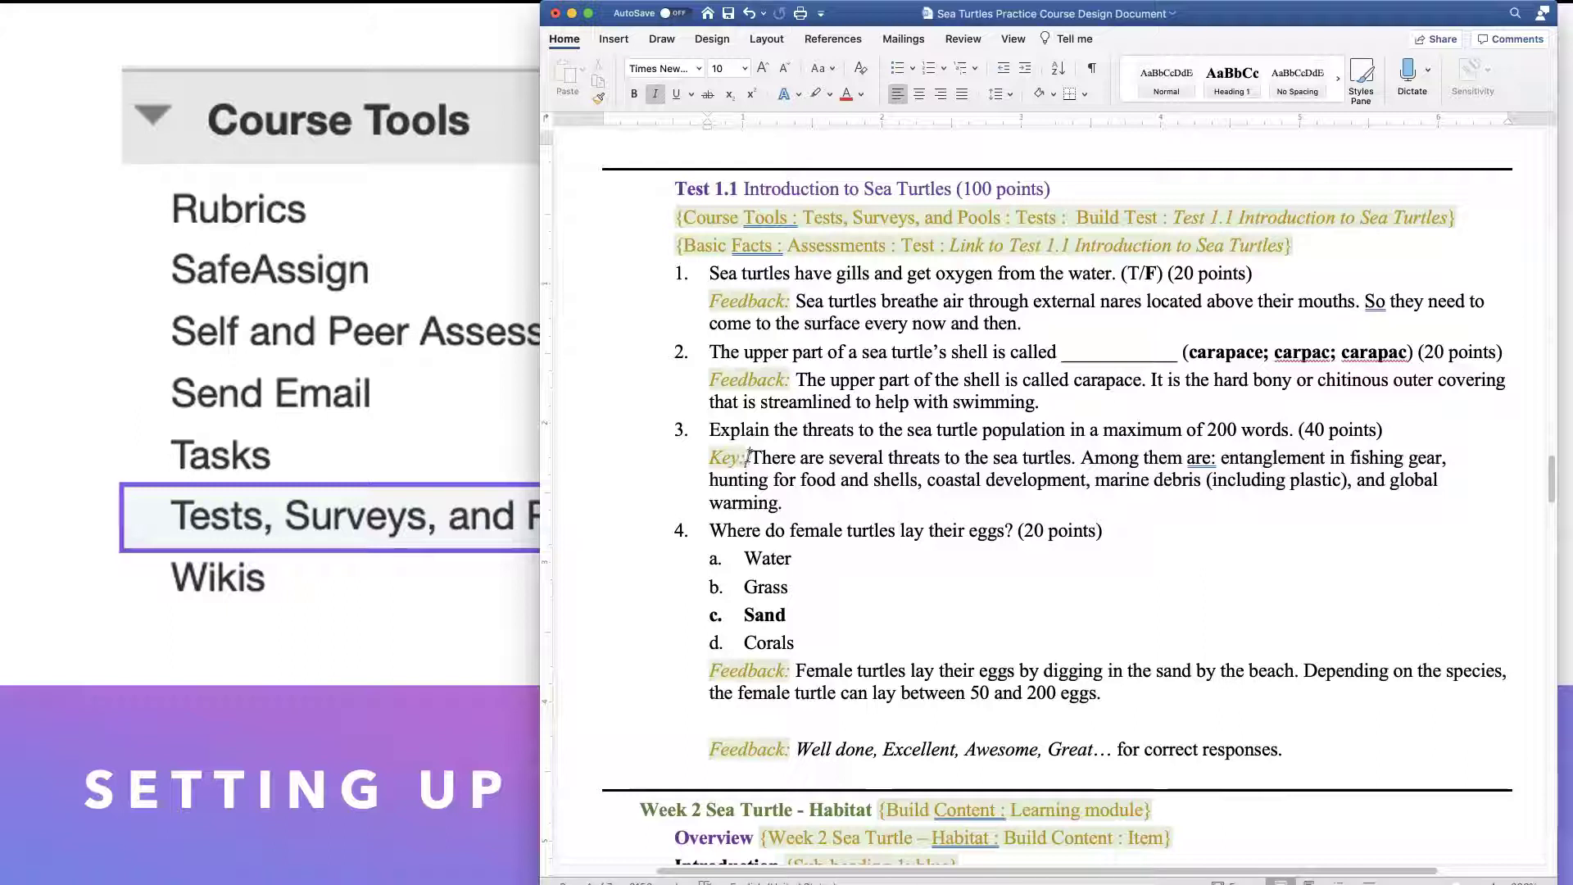
{"action": "left_click_drag", "start_coordinate": [748, 457], "coordinate": [794, 500]}
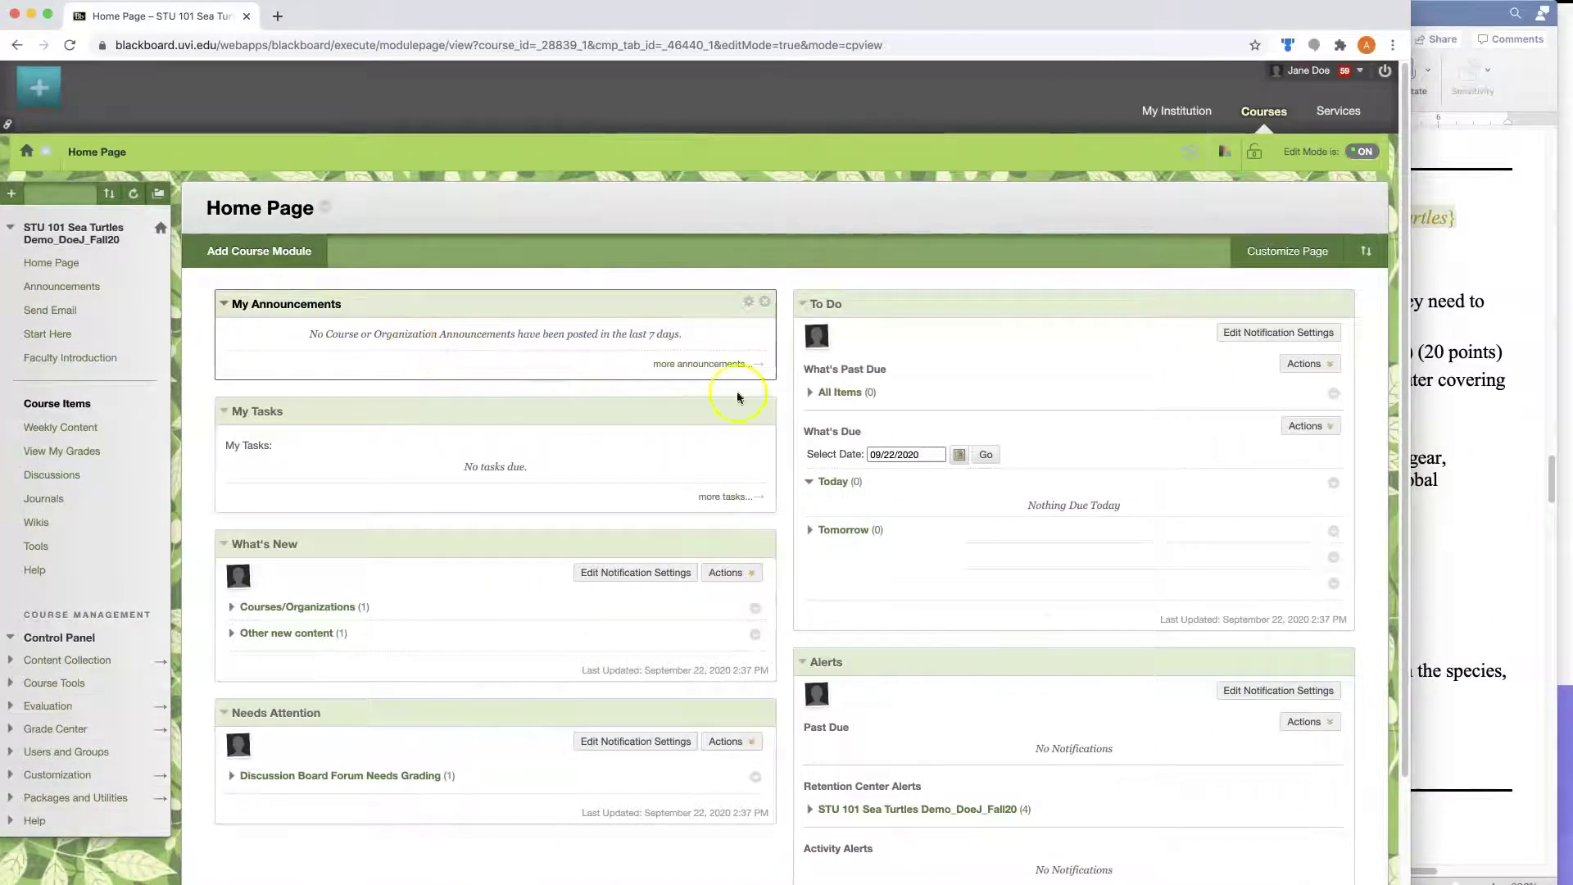
{"action": "left_click", "coordinate": [1517, 430]}
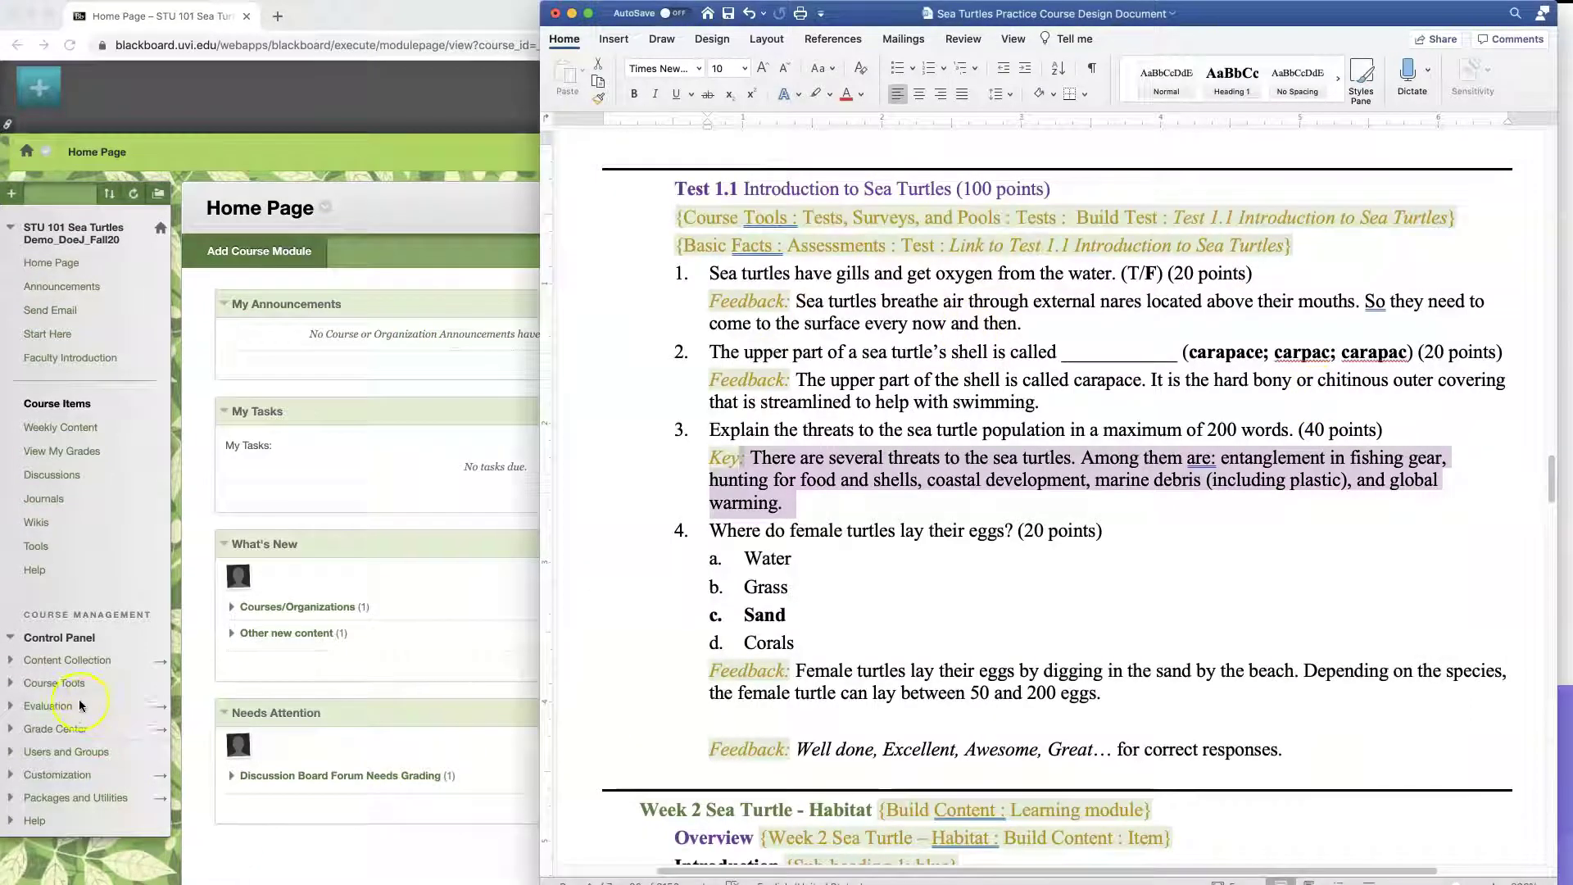
Switch to the Blackboard course, open Tests within Tests, Surveys, and Pools, and start building a new test
{"action": "left_click", "coordinate": [59, 684]}
{"action": "left_click", "coordinate": [59, 684]}
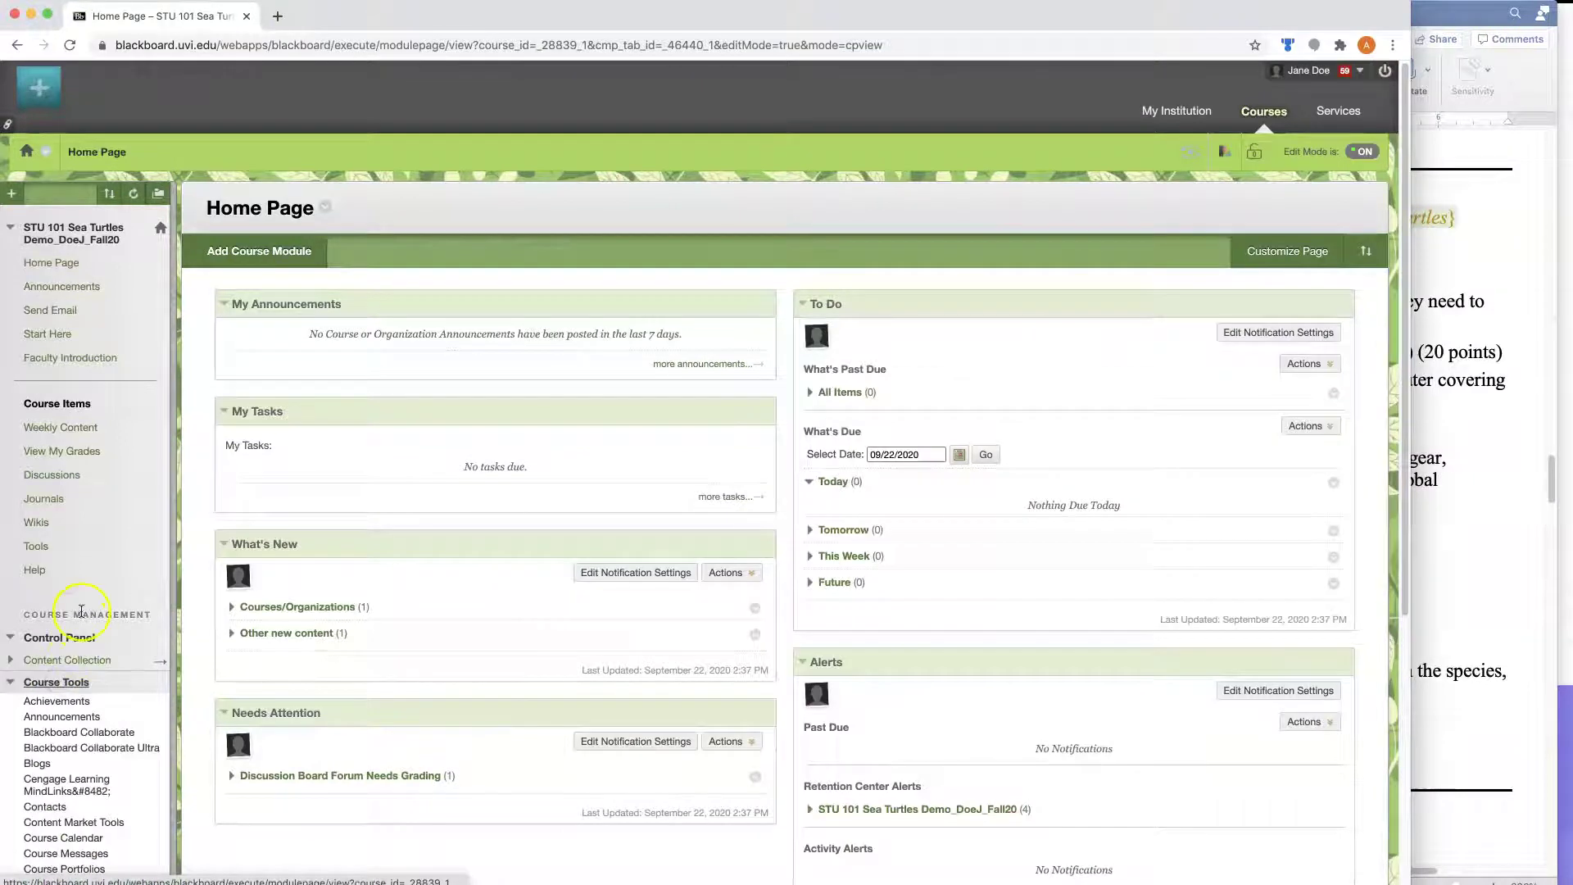
{"action": "scroll", "coordinate": [81, 610], "scroll_direction": "down", "scroll_amount": 5}
{"action": "left_click", "coordinate": [57, 697]}
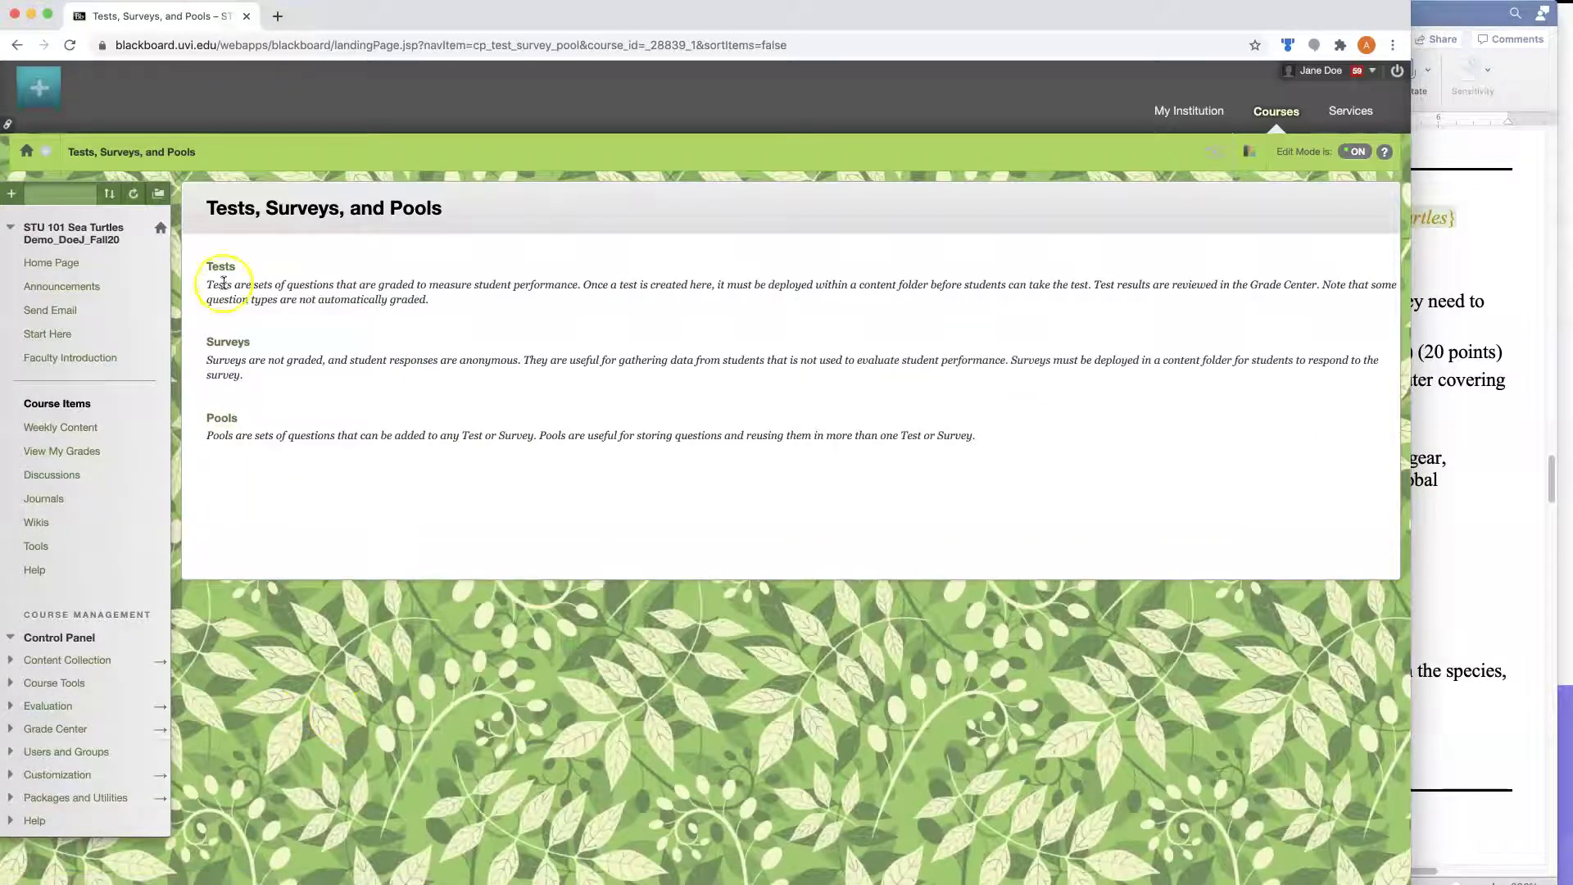
{"action": "left_click", "coordinate": [221, 271]}
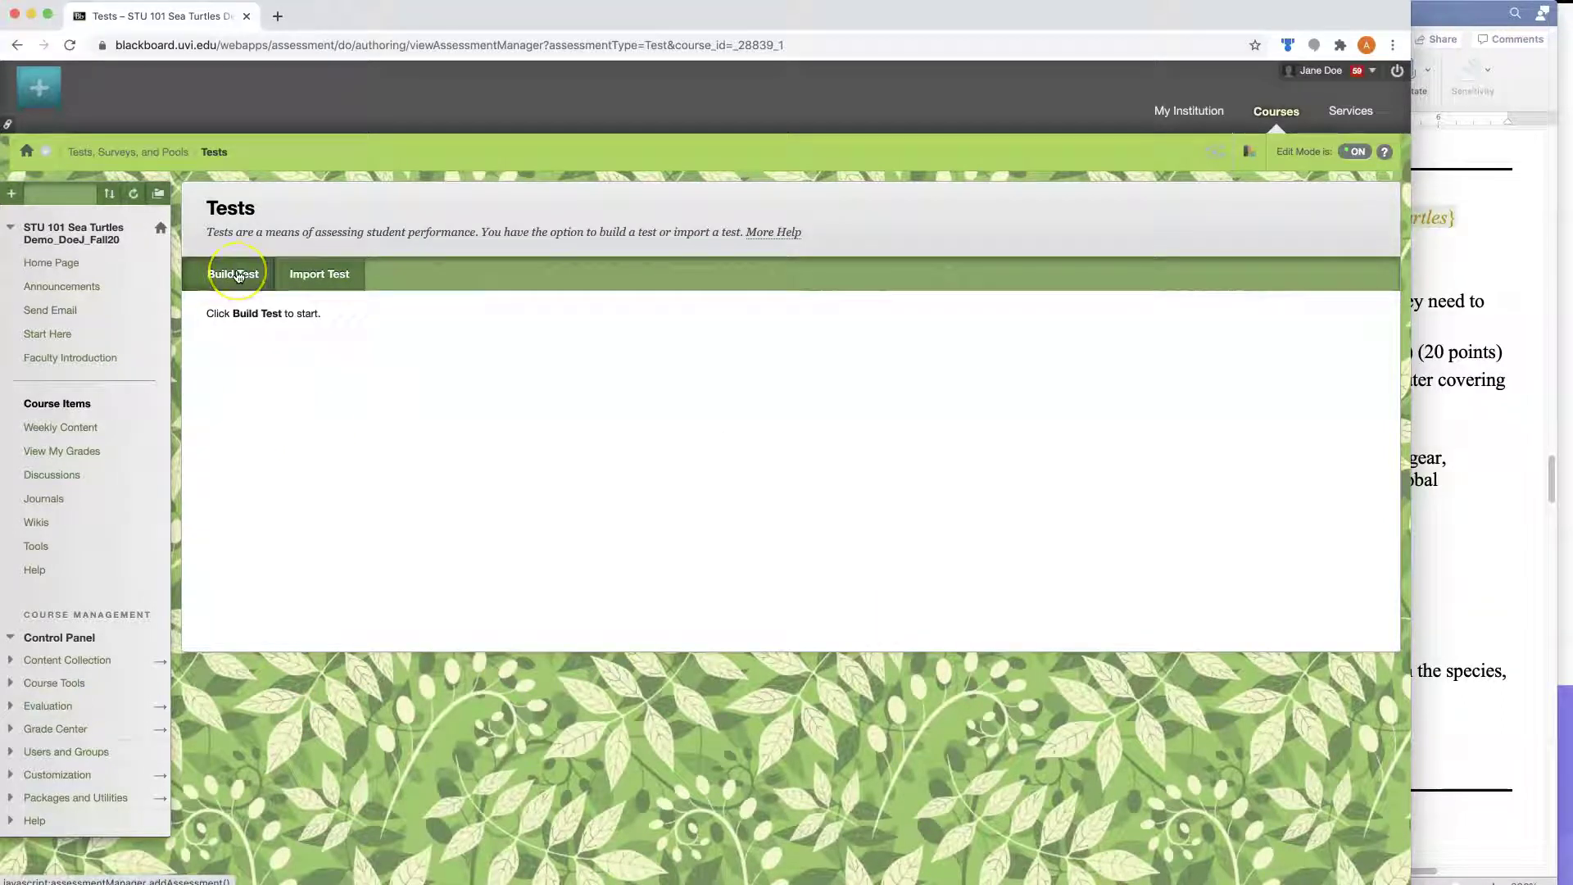
{"action": "left_click", "coordinate": [237, 275]}
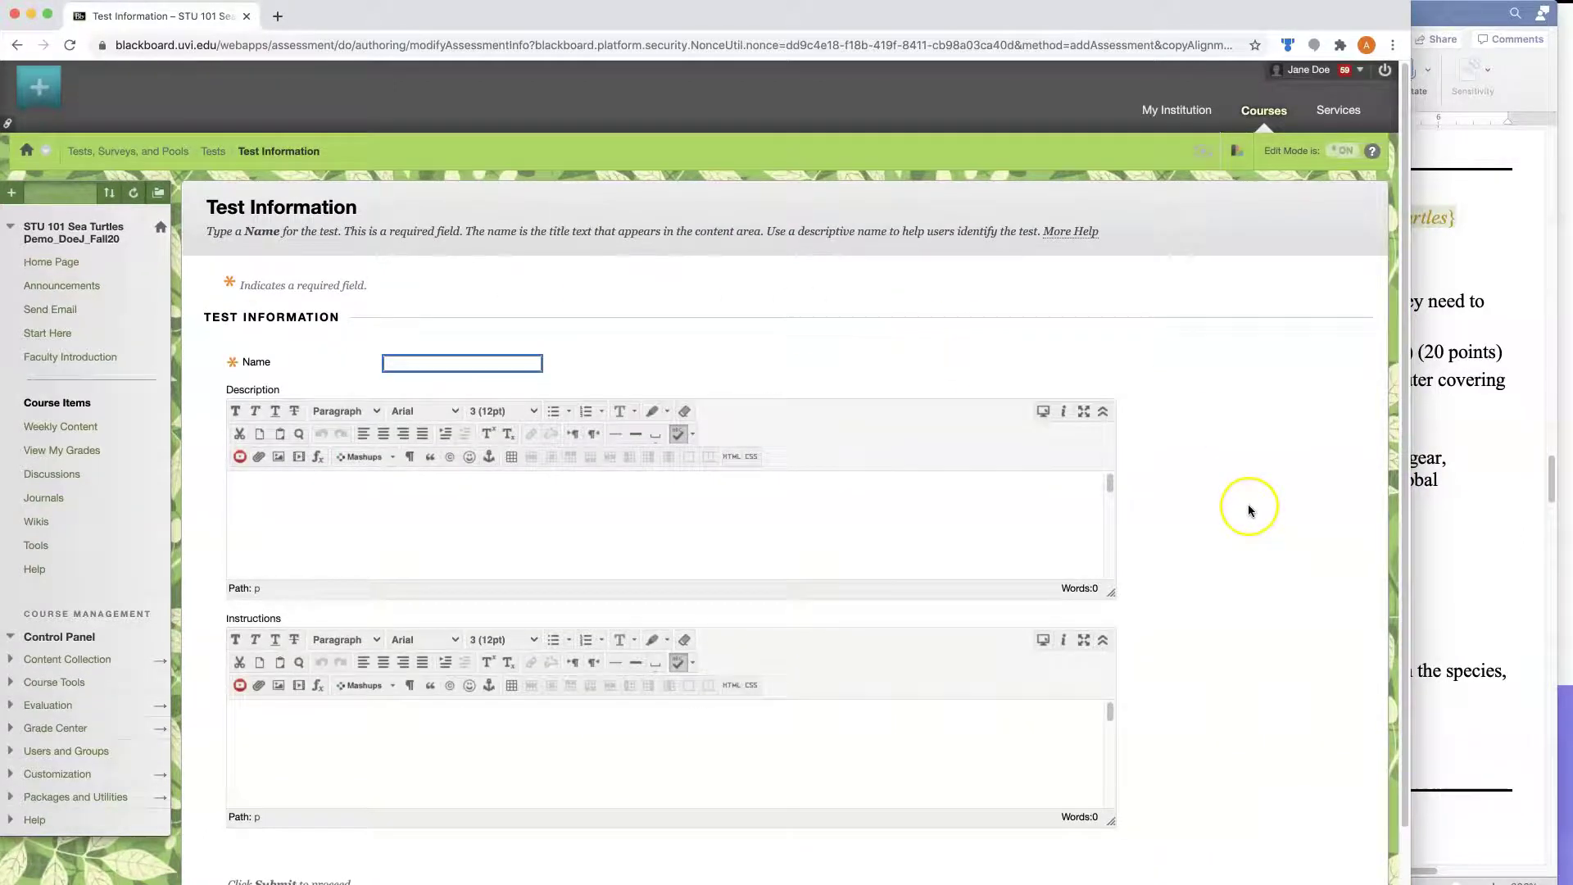
Name the test "Test 1.1 Introduction to Sea Turtles (100 points)" using the design document's heading, and submit it without description or instructions
{"action": "scroll", "coordinate": [1246, 509], "scroll_direction": "down", "scroll_amount": 2}
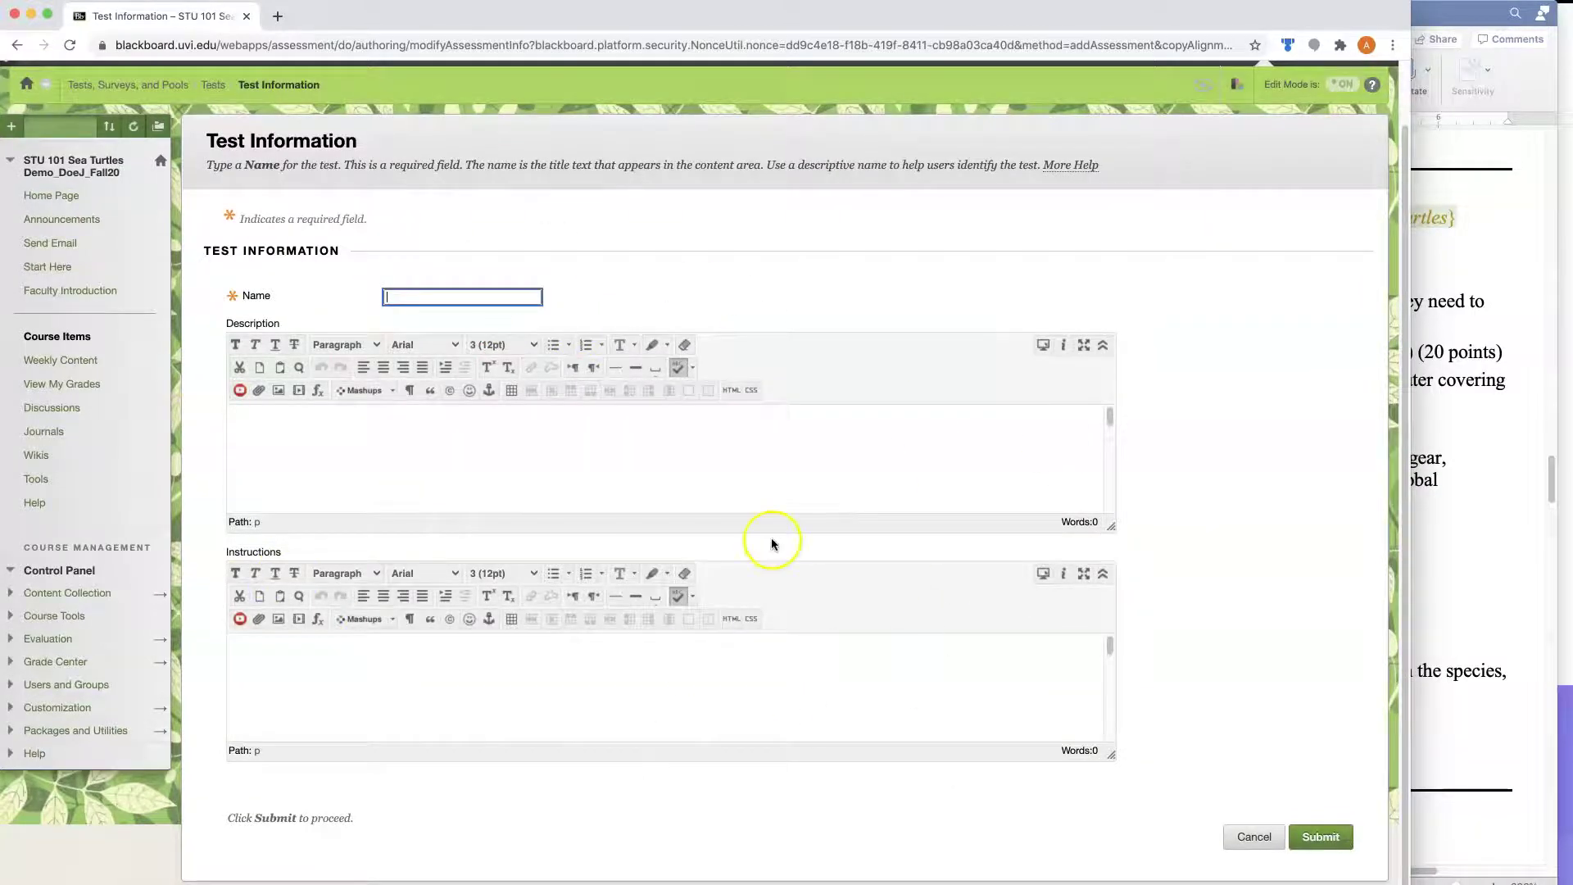
{"action": "left_click", "coordinate": [1455, 547]}
{"action": "left_click", "coordinate": [844, 275]}
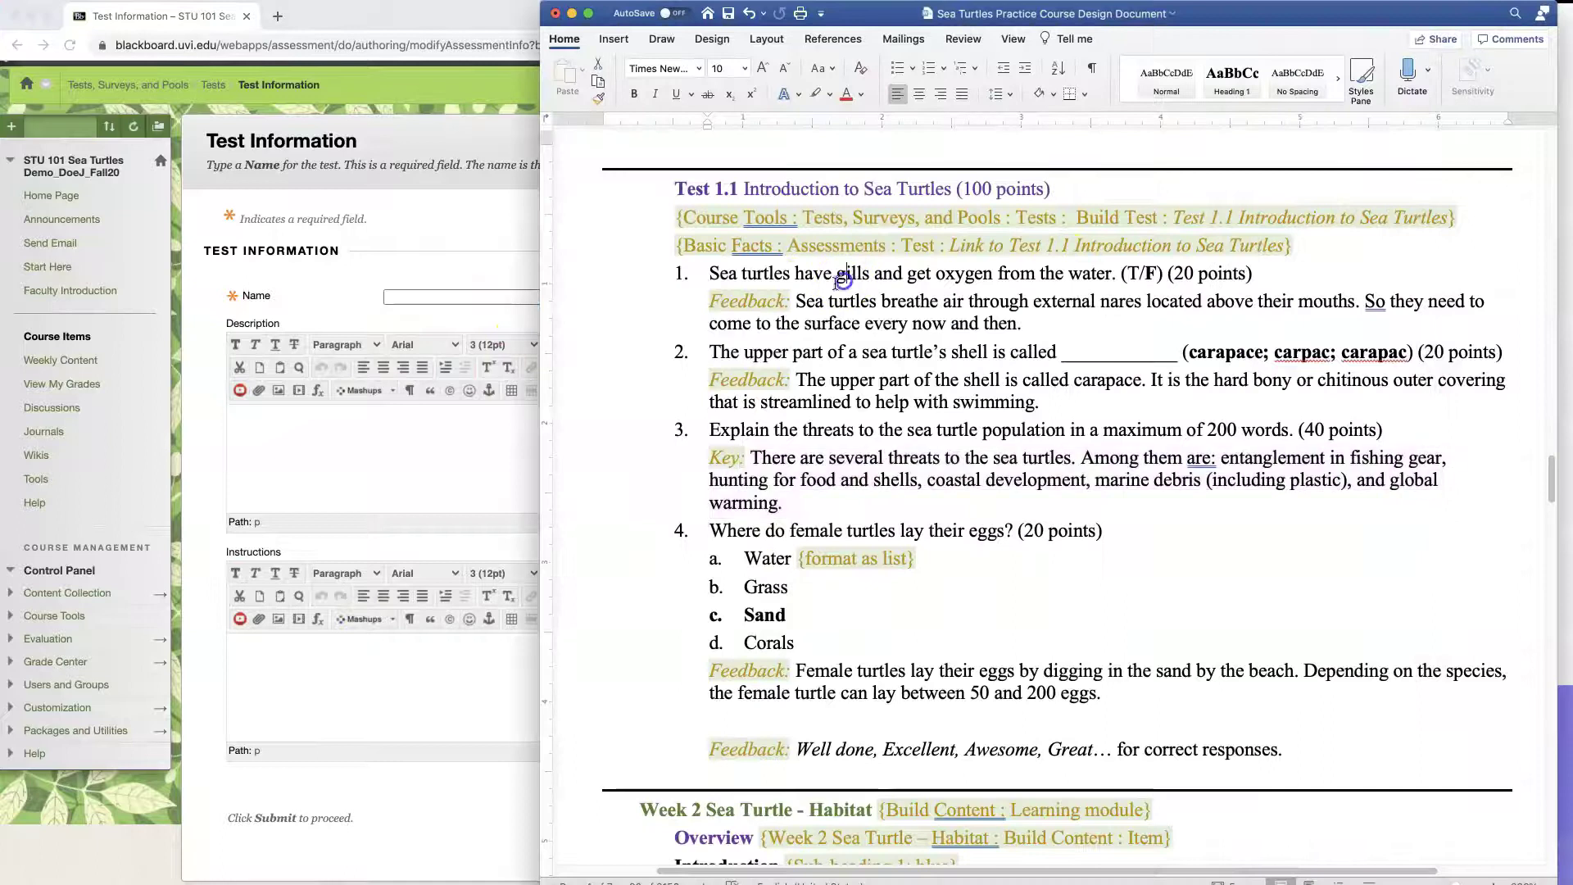
{"action": "left_click_drag", "start_coordinate": [679, 190], "coordinate": [1151, 204]}
{"action": "key", "text": "cmd+c"}
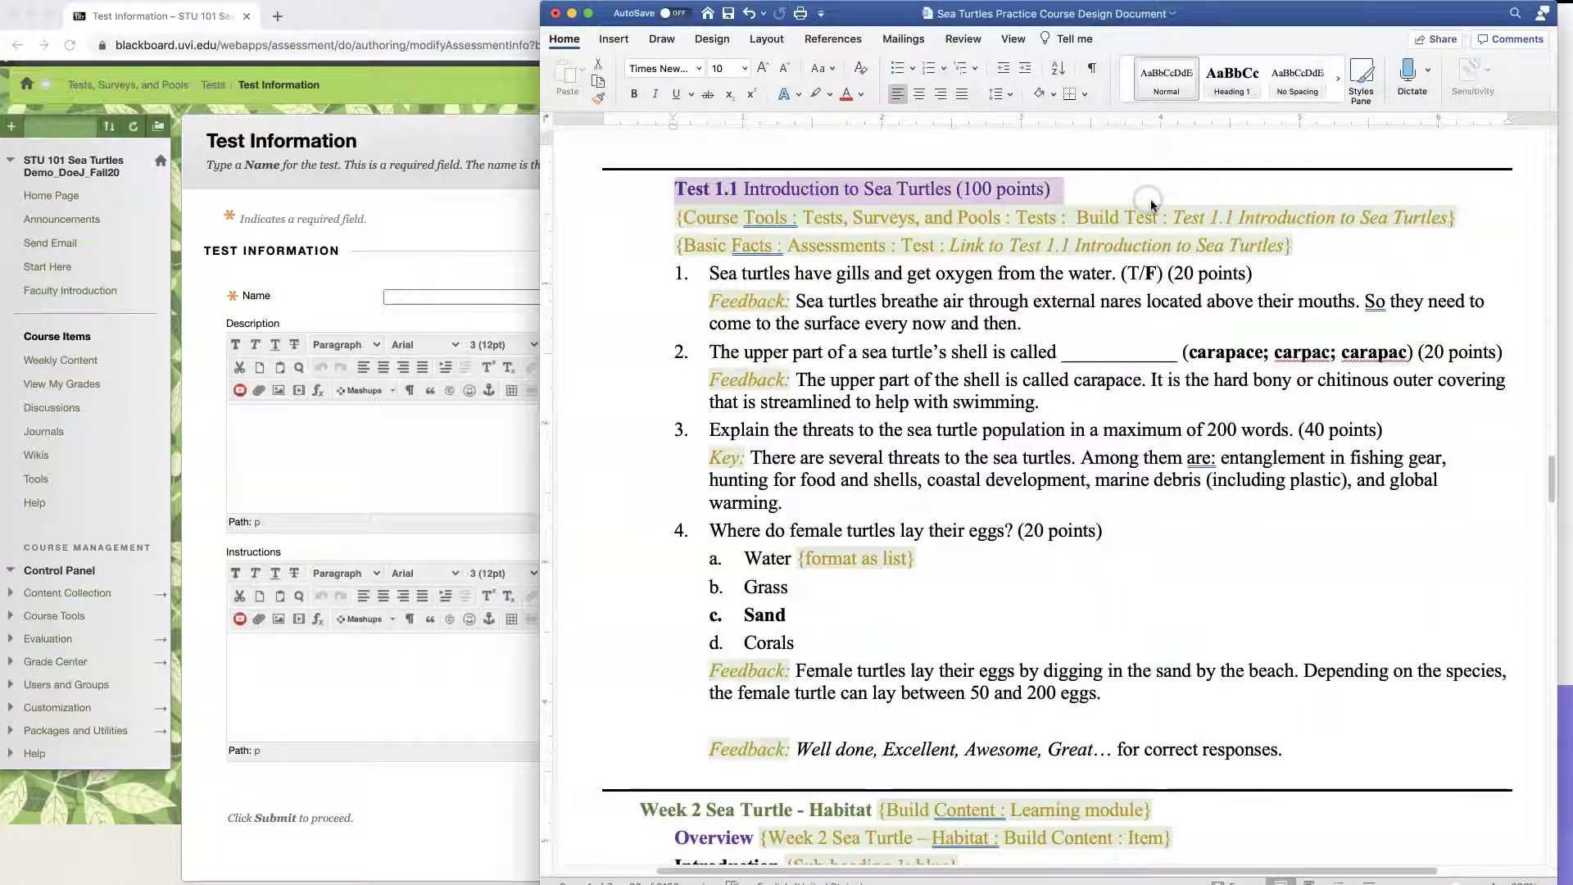
{"action": "left_click", "coordinate": [343, 382]}
{"action": "left_click", "coordinate": [485, 297]}
{"action": "key", "text": "cmd+v"}
{"action": "left_click", "coordinate": [275, 296]}
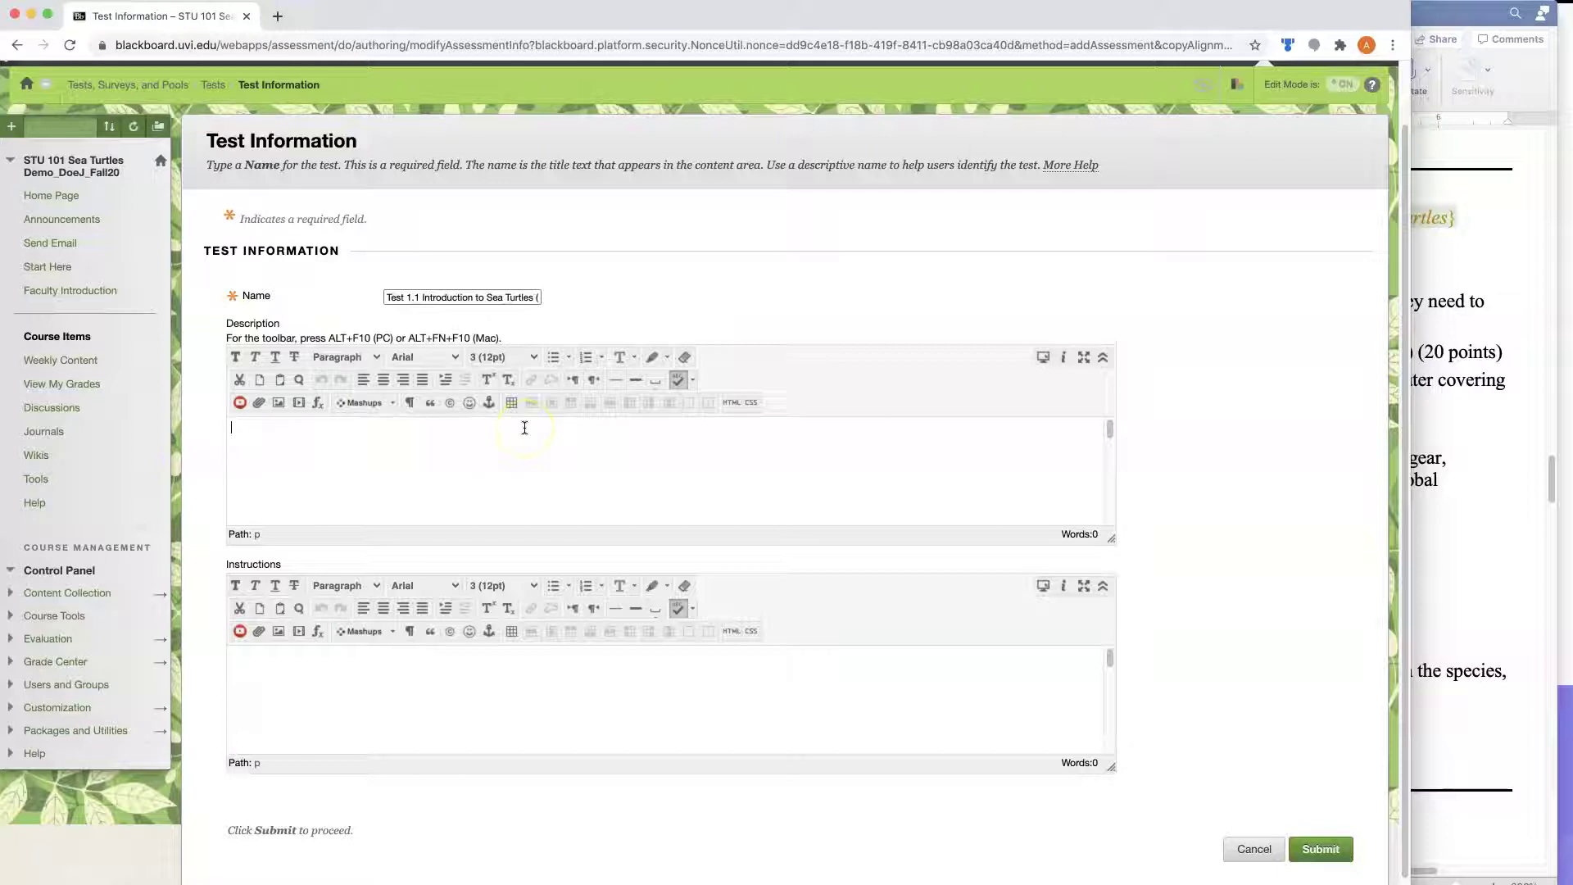
{"action": "left_click", "coordinate": [352, 662]}
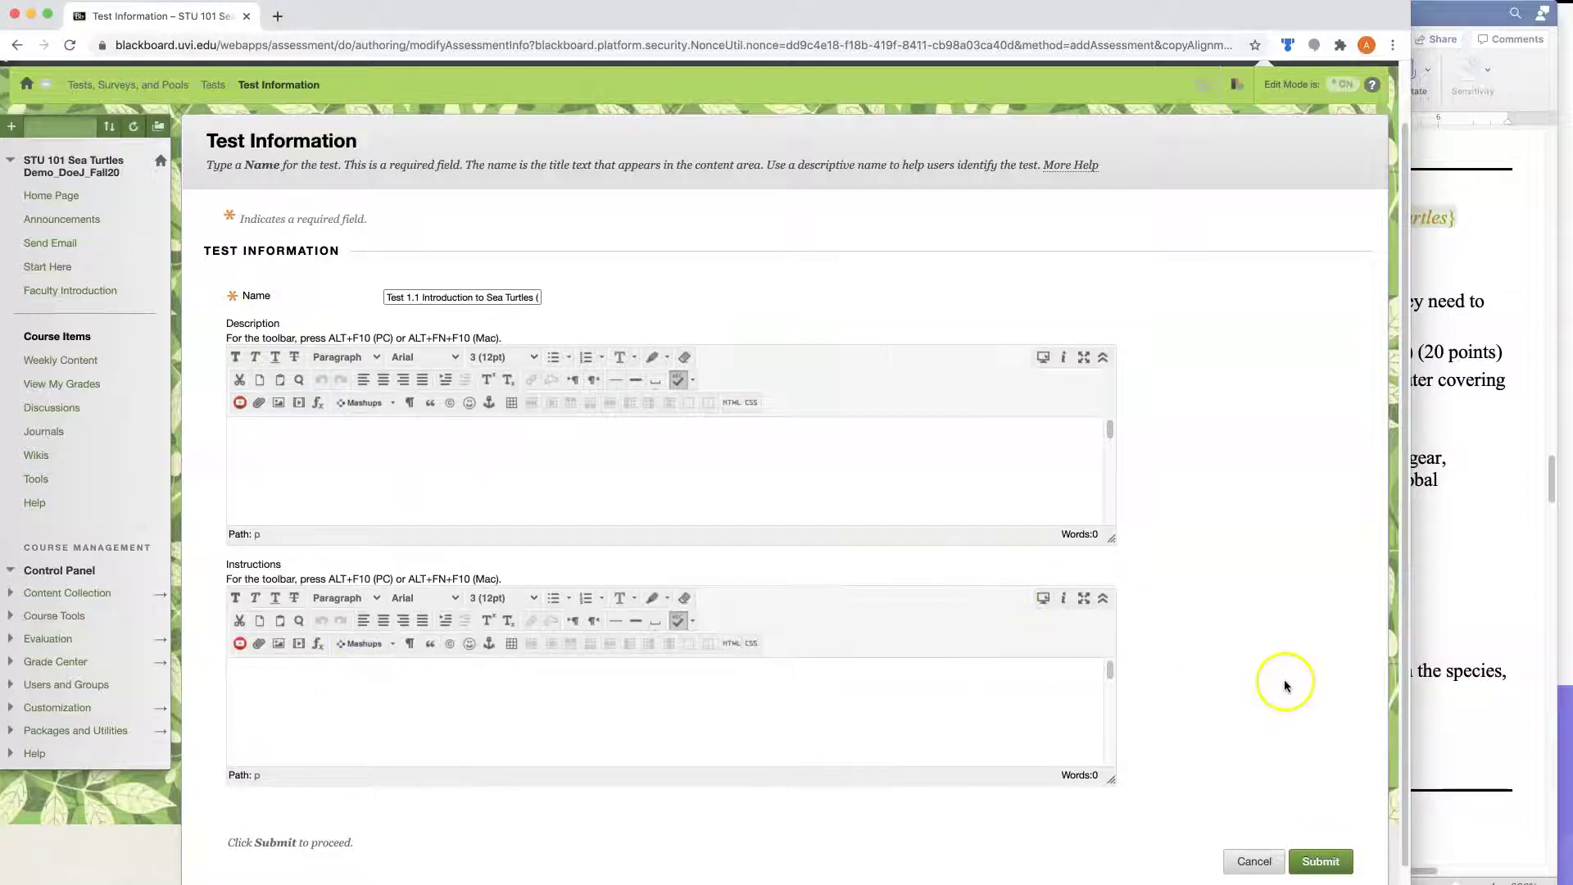
{"action": "left_click", "coordinate": [1324, 863]}
Look up question 1 in the design document and create a True/False question in the Test 1.1 canvas
{"action": "left_click", "coordinate": [237, 274]}
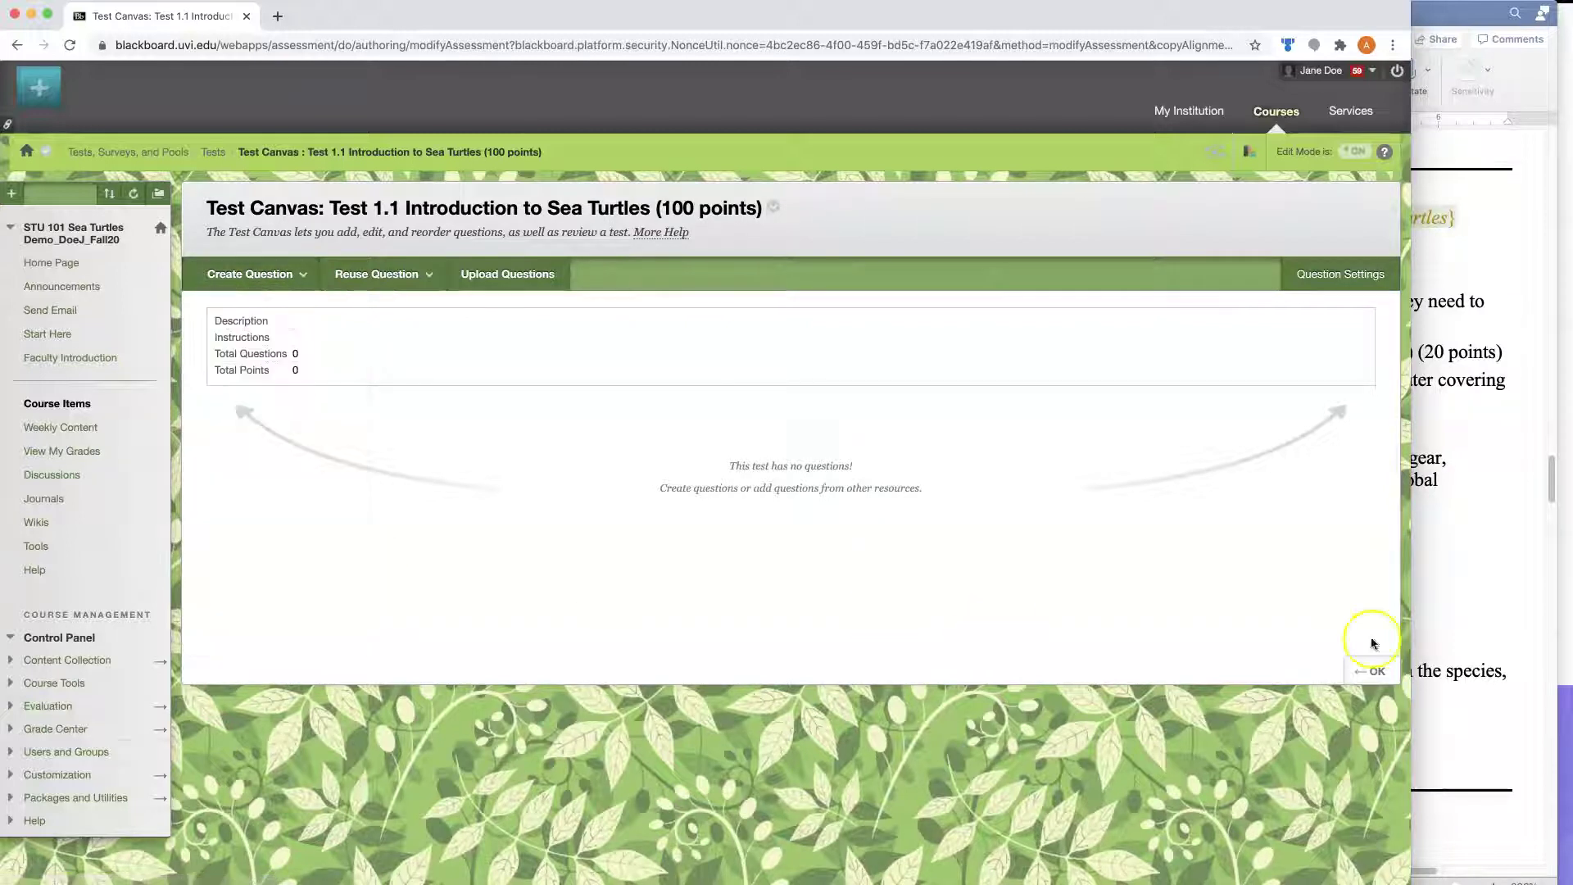
{"action": "left_click", "coordinate": [1489, 562]}
{"action": "left_click", "coordinate": [710, 268]}
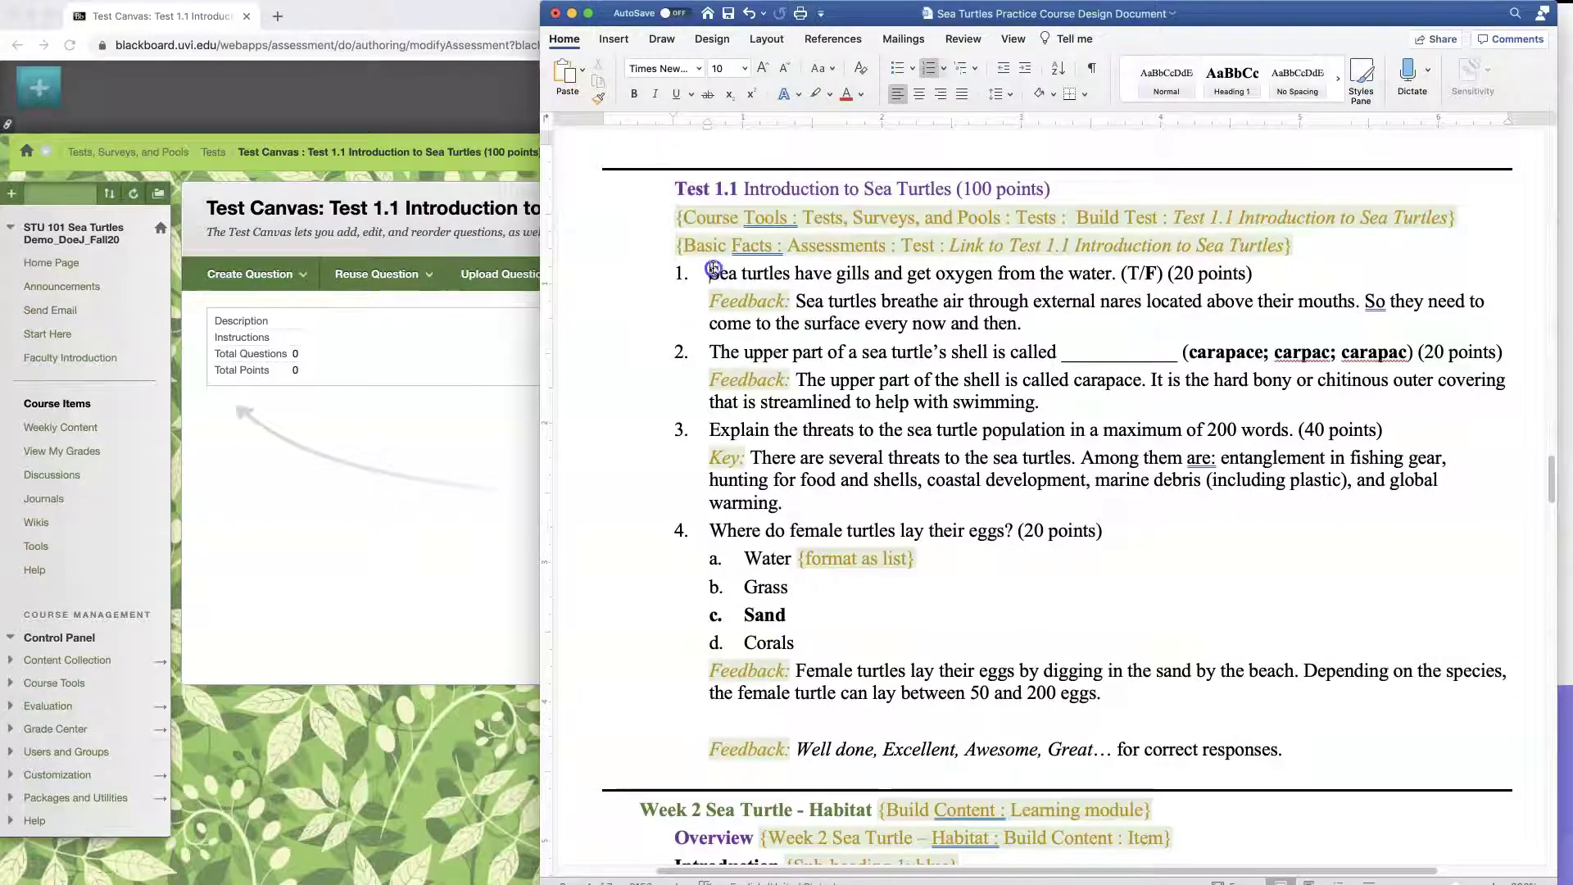
{"action": "left_click_drag", "start_coordinate": [710, 269], "coordinate": [1161, 274]}
{"action": "left_click", "coordinate": [426, 417]}
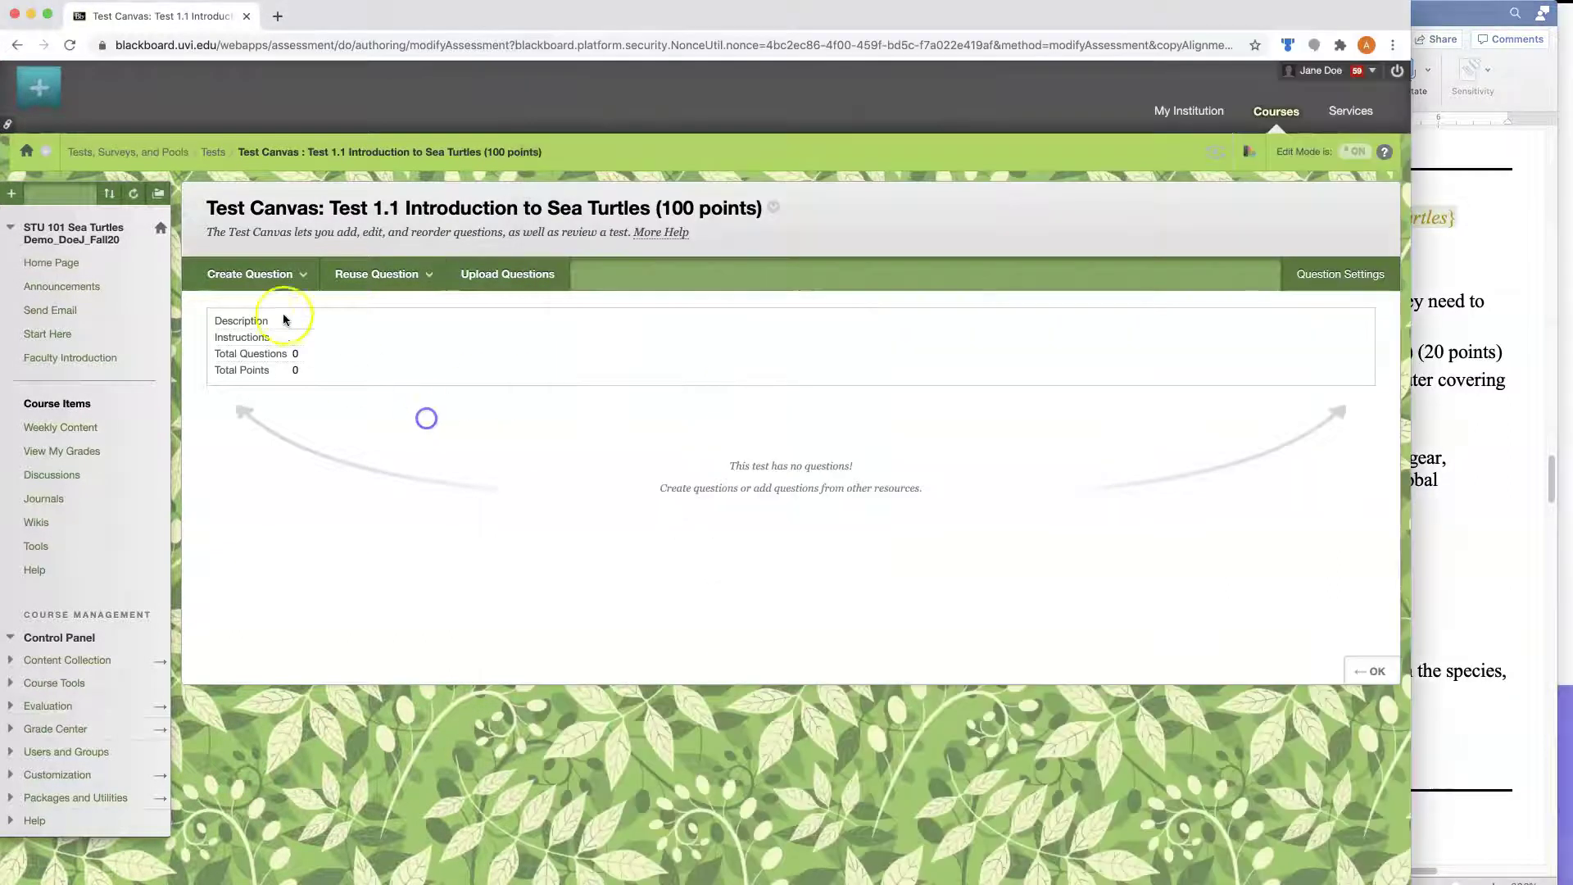
{"action": "left_click", "coordinate": [240, 280]}
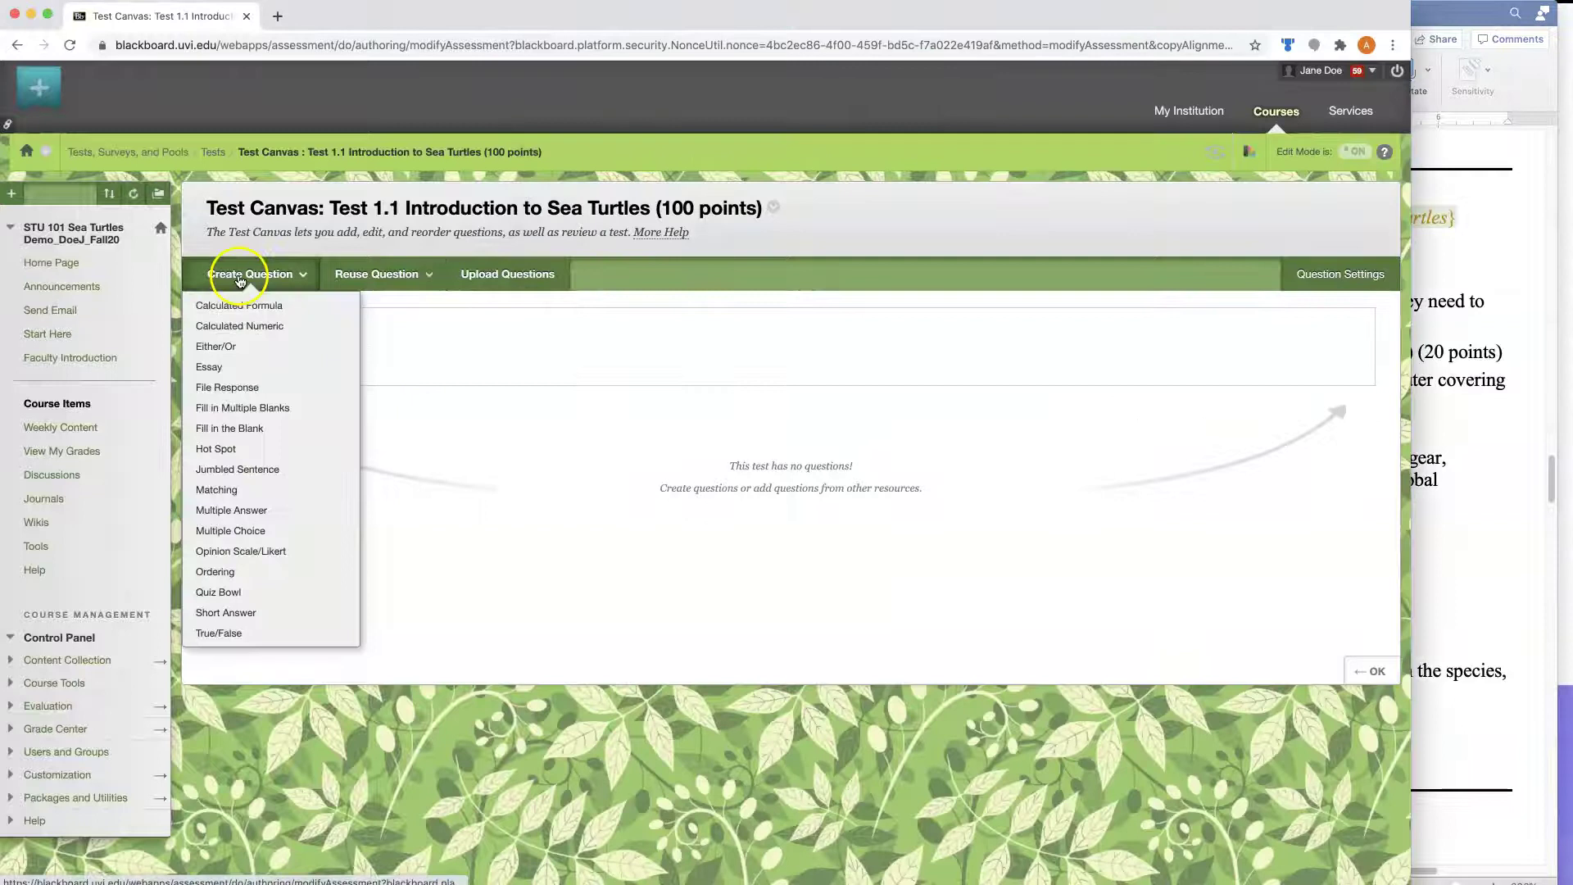
{"action": "left_click", "coordinate": [218, 633]}
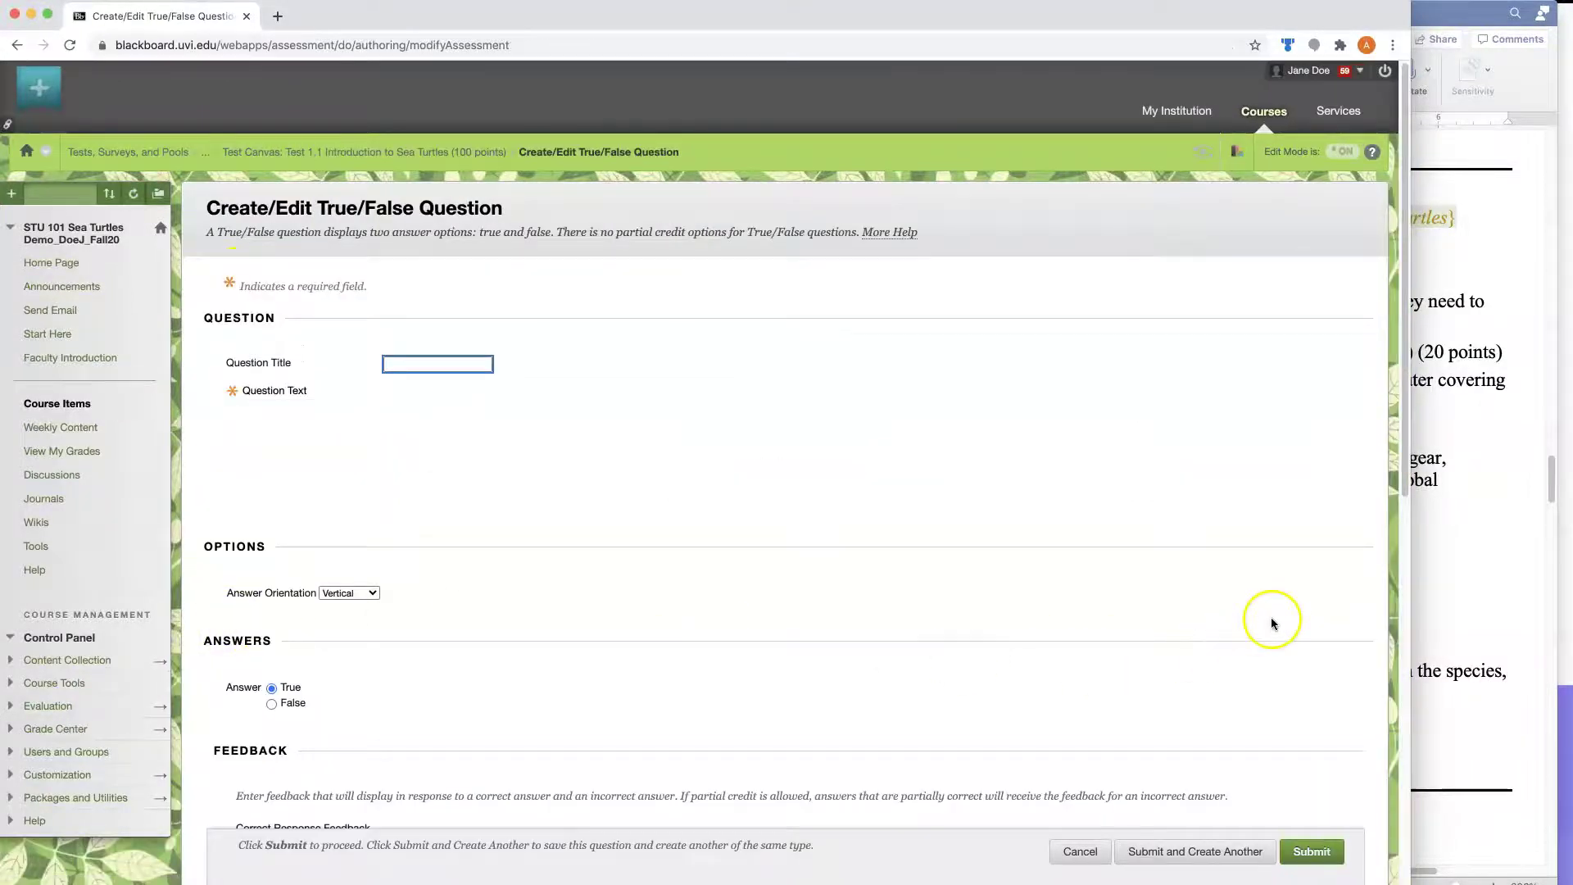
Copy "Sea turtles have gills and get oxygen from the water." from the design document into the question text and remove its formatting
{"action": "left_click", "coordinate": [1457, 531]}
{"action": "left_click", "coordinate": [766, 318]}
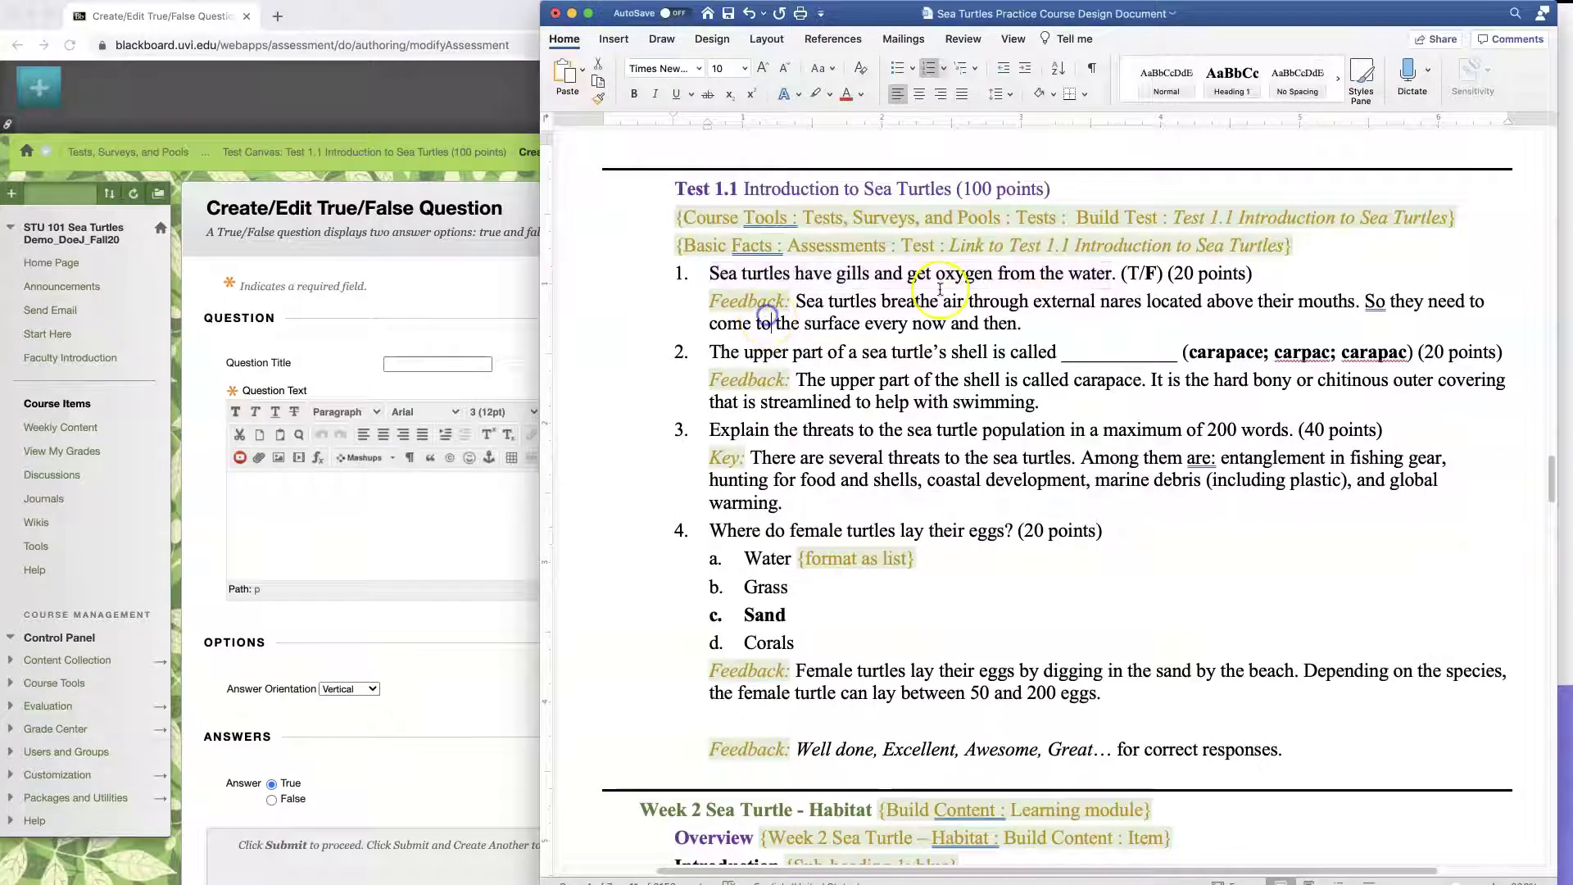
{"action": "left_click_drag", "start_coordinate": [1117, 273], "coordinate": [1057, 273]}
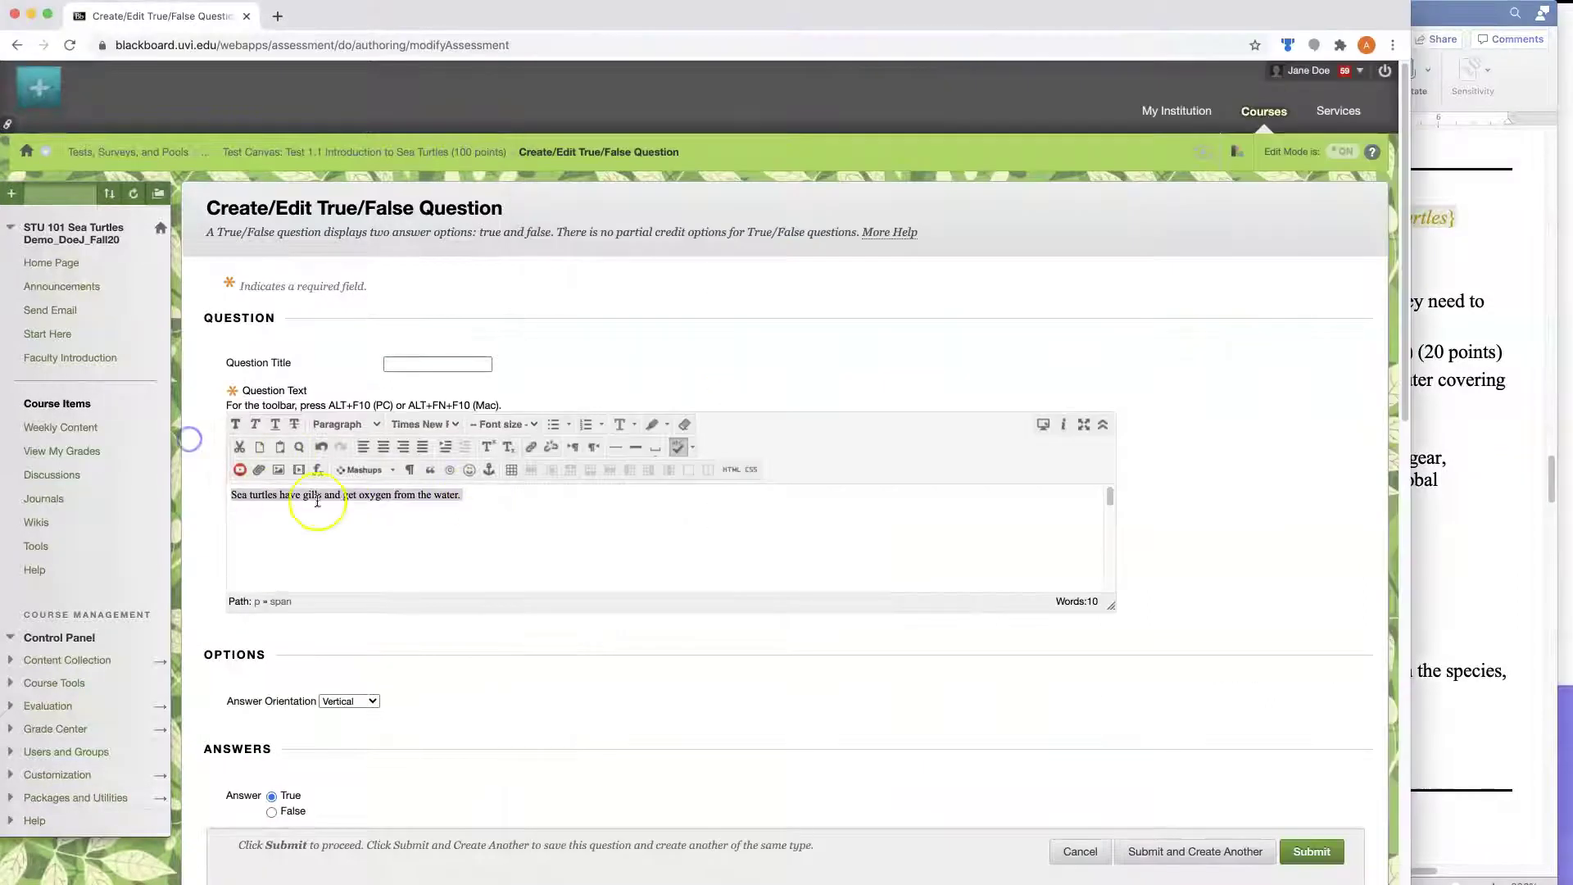
{"action": "left_click", "coordinate": [687, 425]}
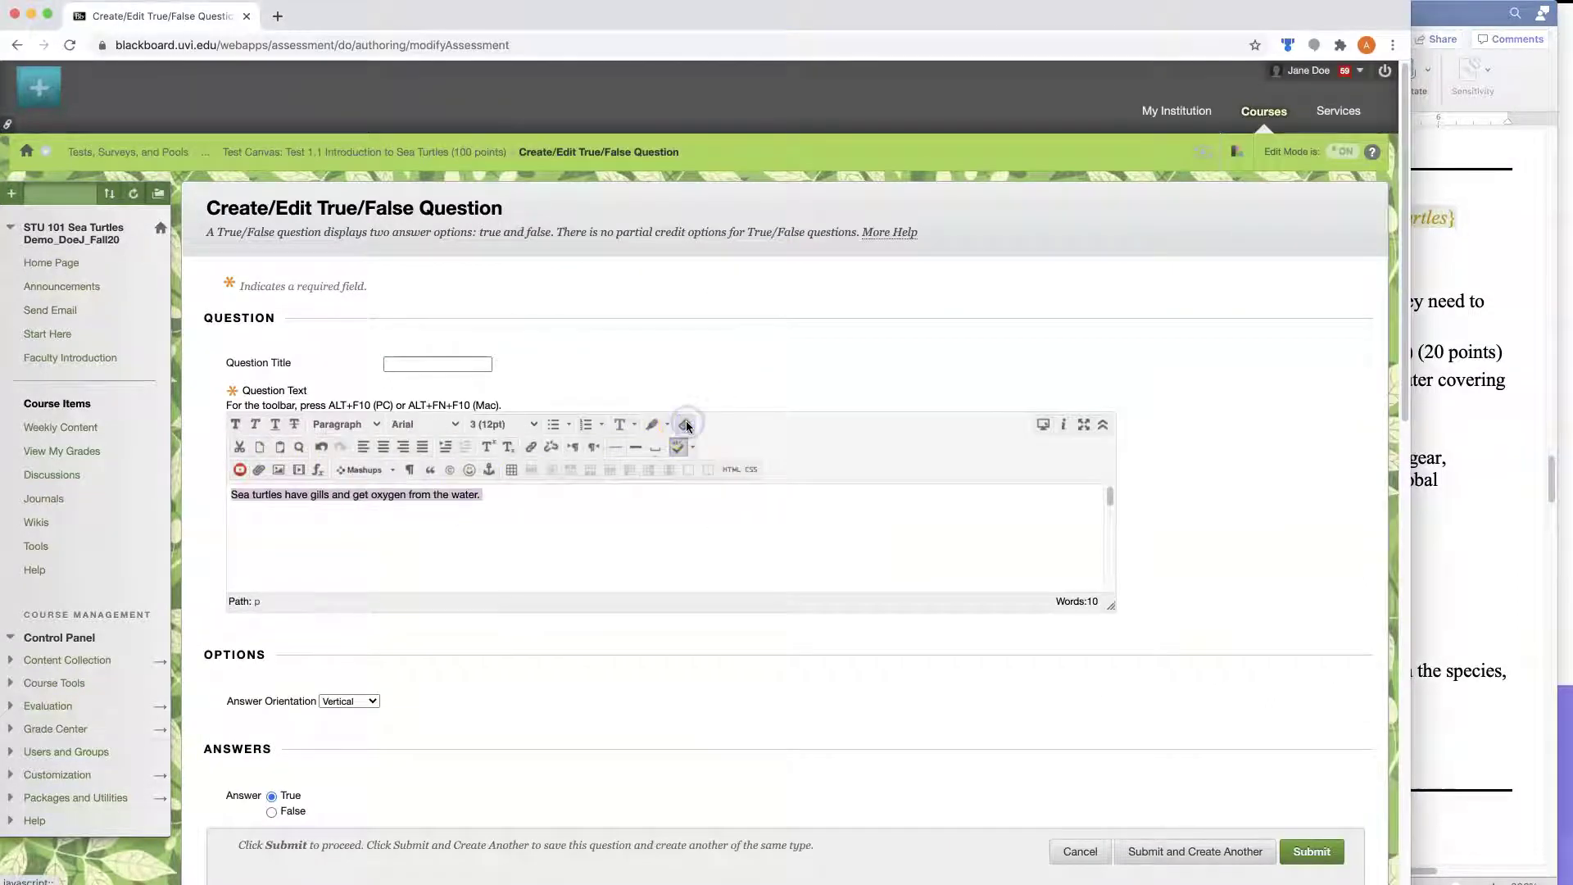
Keep the answer orientation vertical and set the correct answer to False, as marked in the design document
{"action": "scroll", "coordinate": [786, 448], "scroll_direction": "down", "scroll_amount": 5}
{"action": "scroll", "coordinate": [786, 447], "scroll_direction": "down", "scroll_amount": 1}
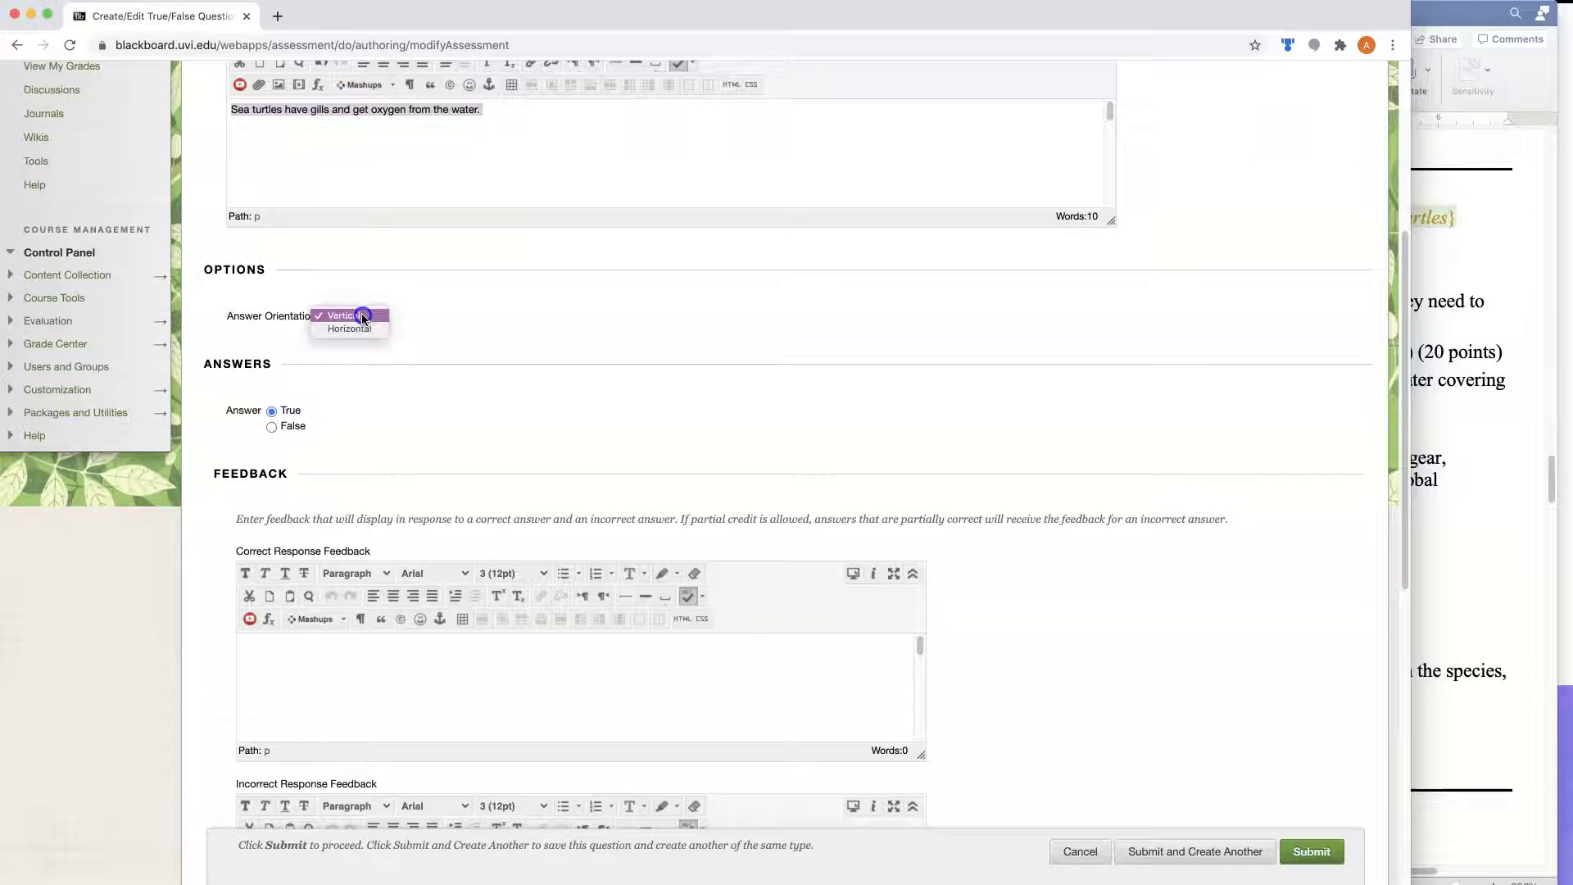
{"action": "left_click", "coordinate": [429, 318]}
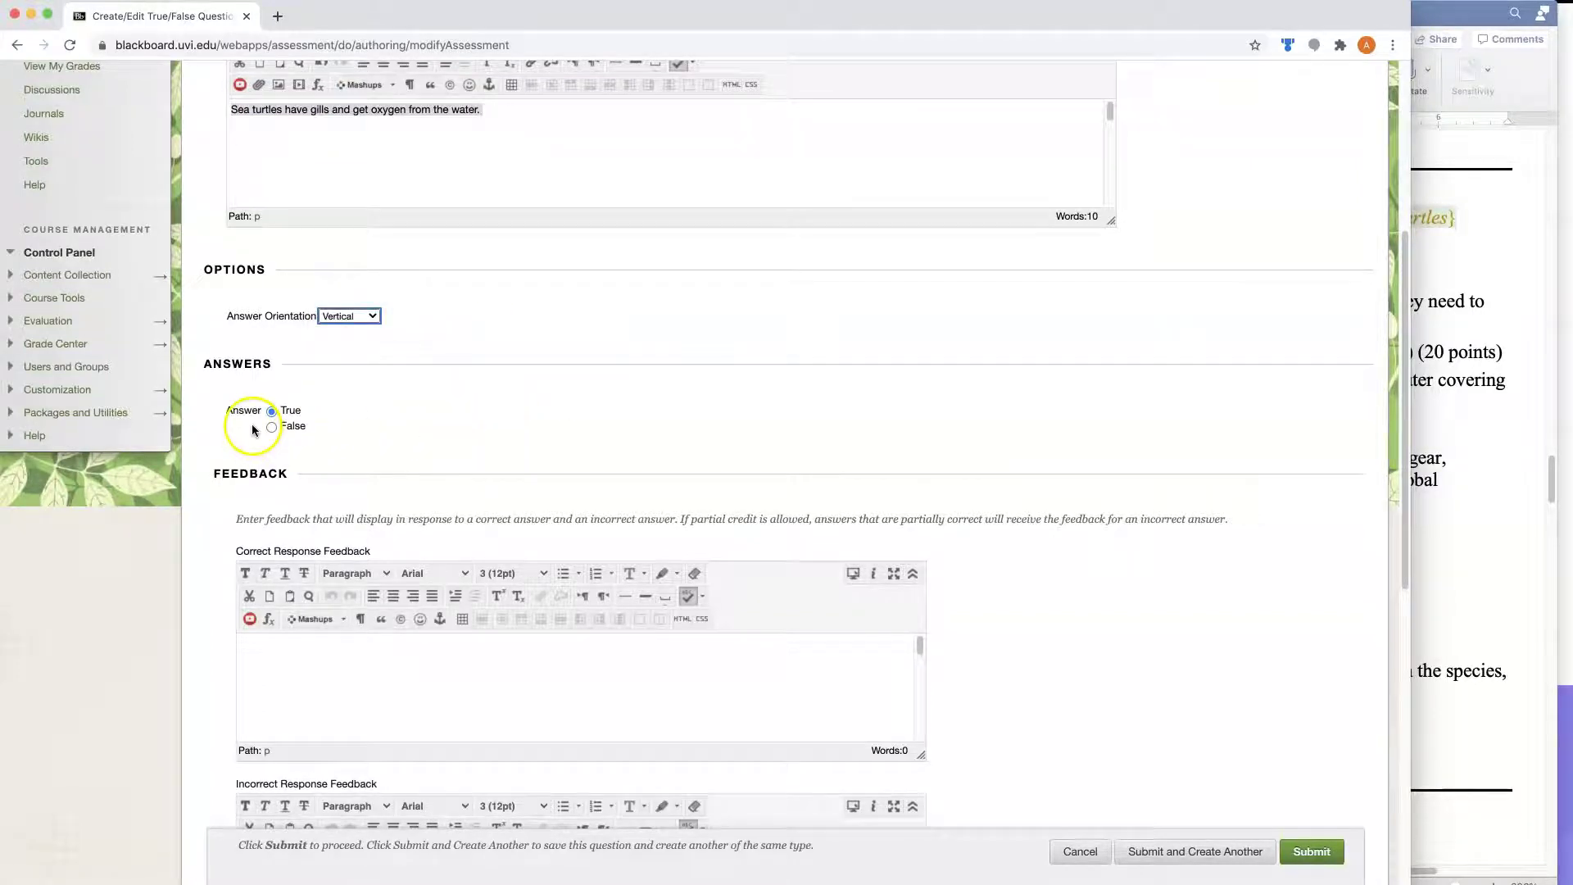
{"action": "left_click", "coordinate": [1458, 395]}
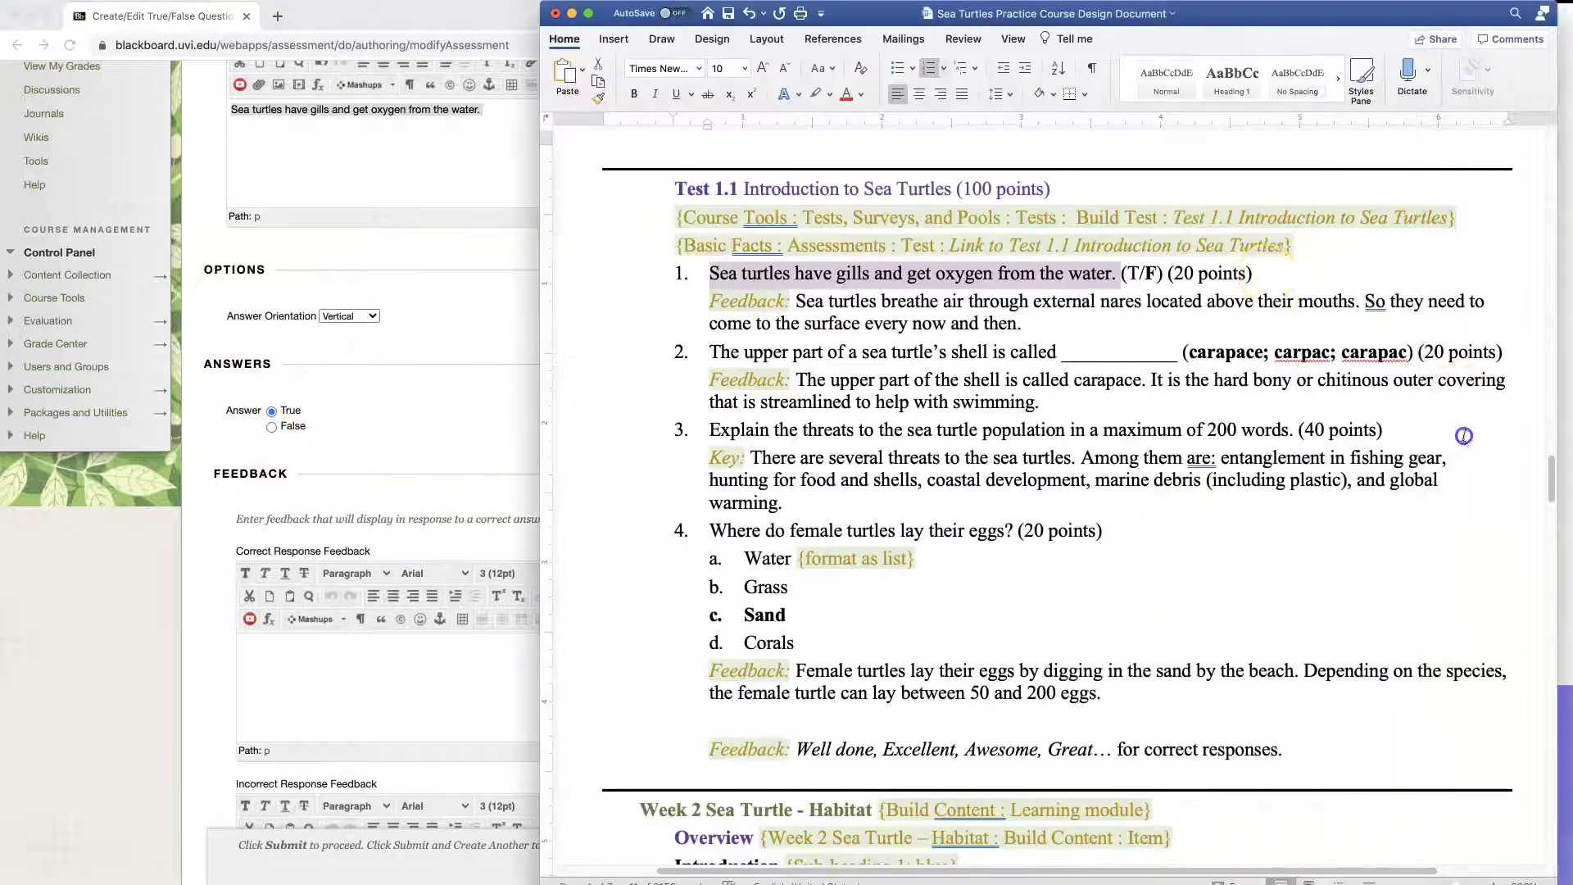
{"action": "left_click", "coordinate": [1151, 275]}
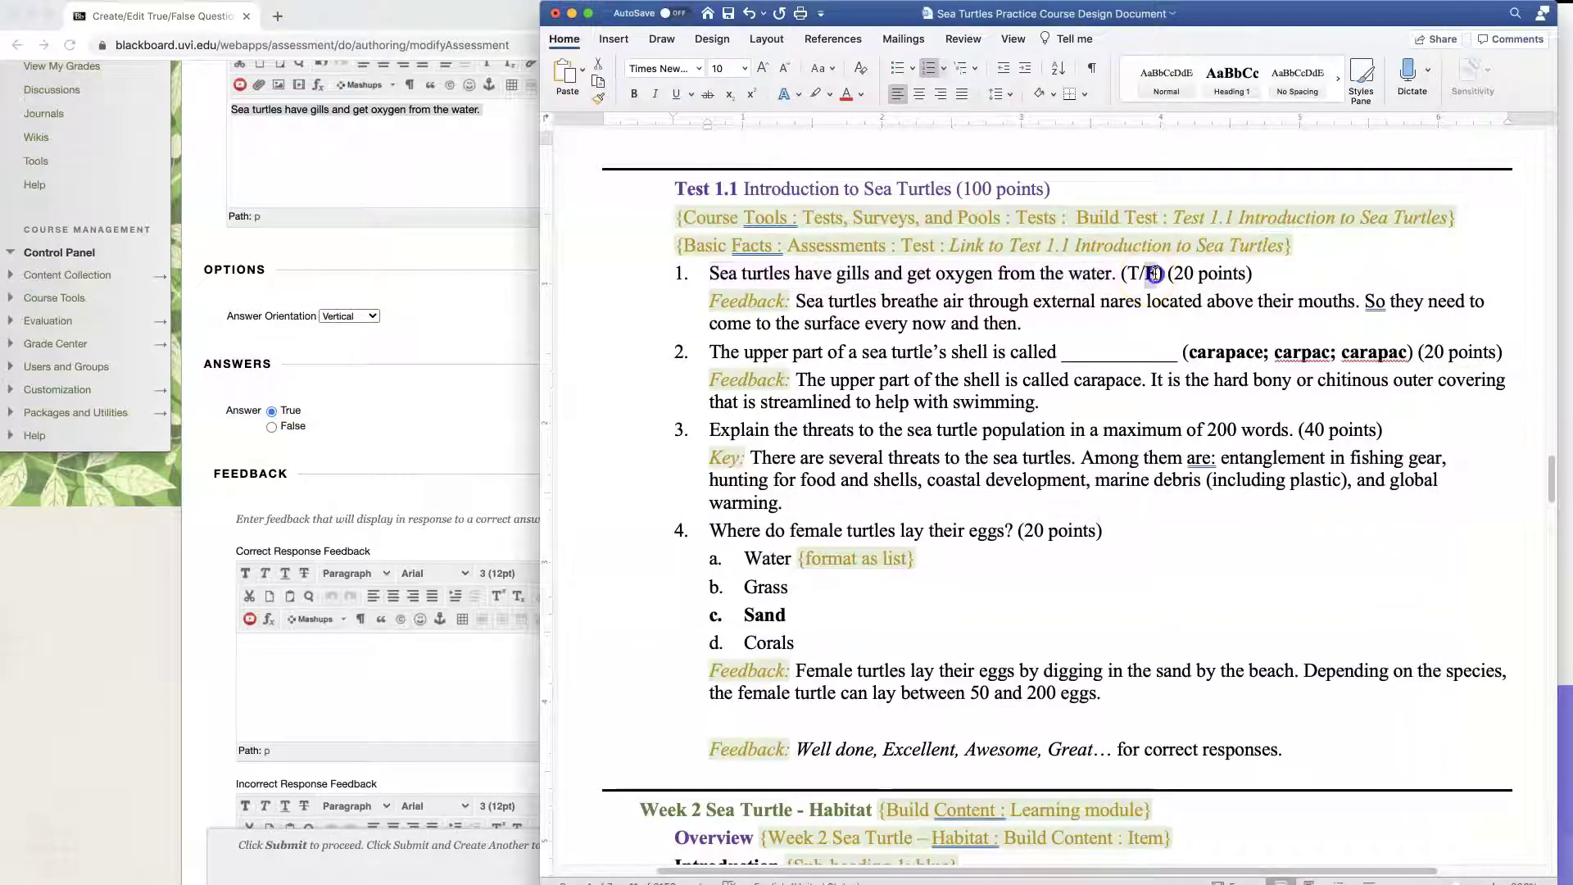
{"action": "left_click", "coordinate": [310, 449]}
{"action": "left_click", "coordinate": [272, 427]}
Copy question 1's feedback about breathing through external nares from the design document into both the correct and incorrect response feedback
{"action": "scroll", "coordinate": [680, 516], "scroll_direction": "down", "scroll_amount": 4}
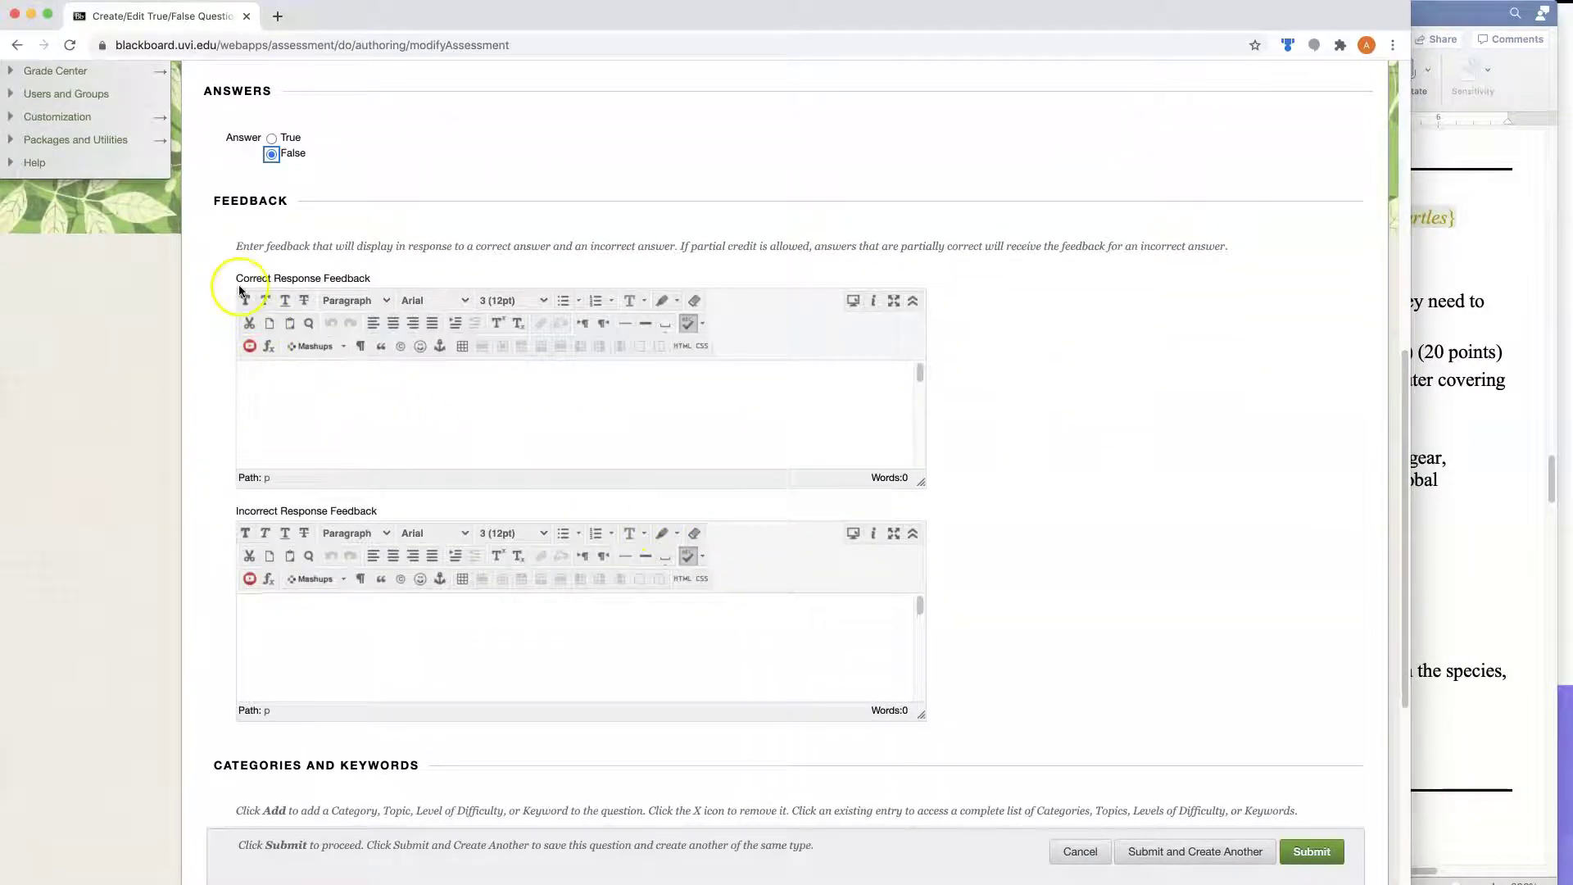
{"action": "double_click", "coordinate": [252, 511]}
{"action": "left_click", "coordinate": [1450, 560]}
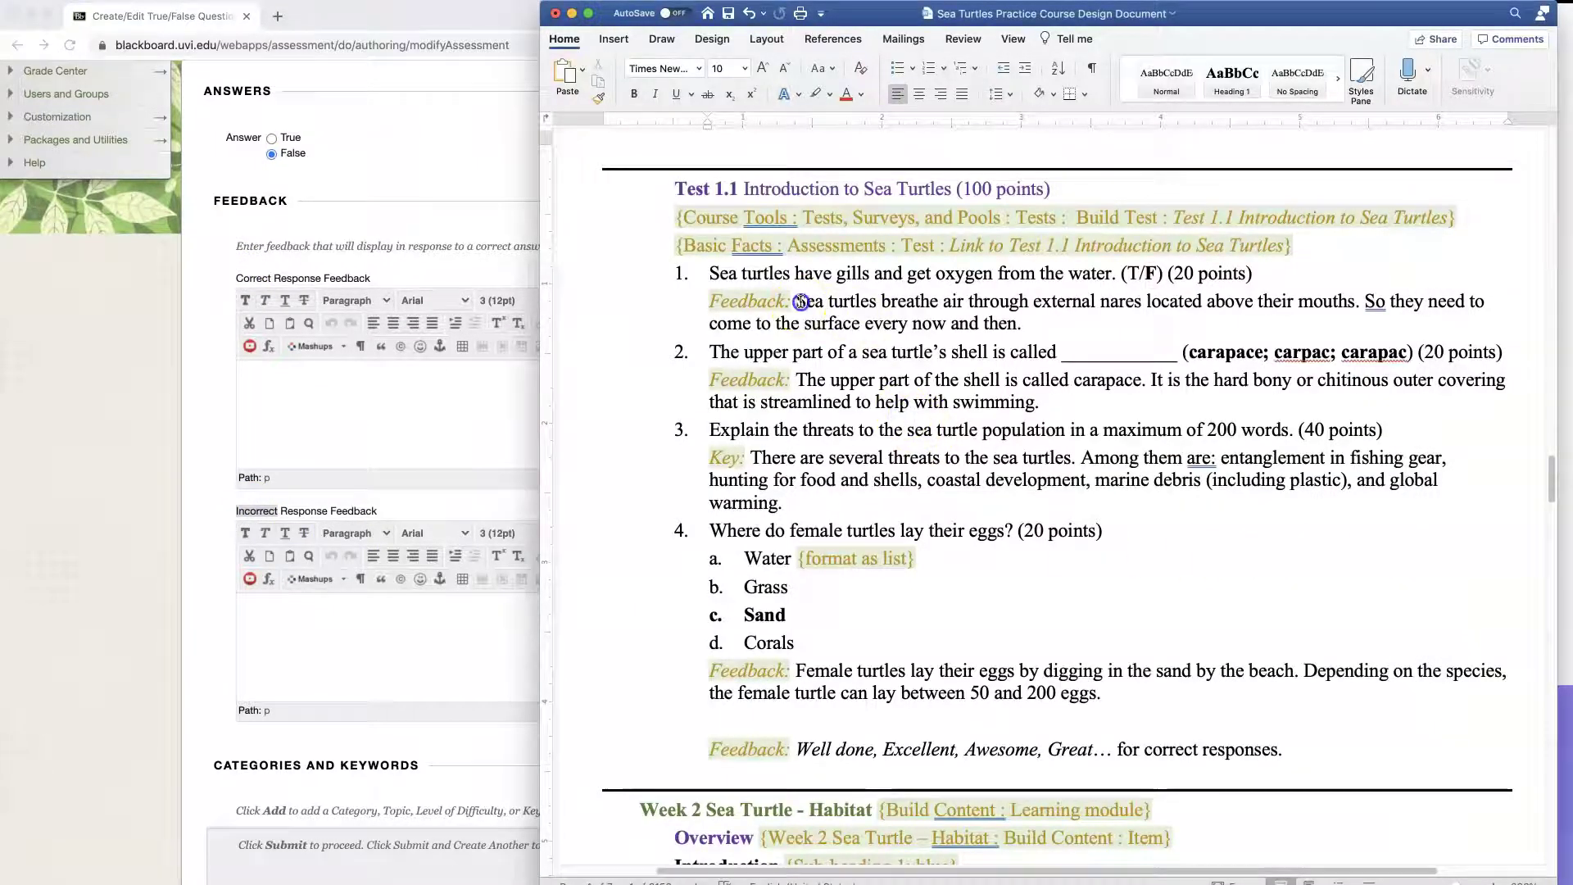
{"action": "left_click_drag", "start_coordinate": [795, 302], "coordinate": [1054, 320]}
{"action": "right_click", "coordinate": [932, 305]}
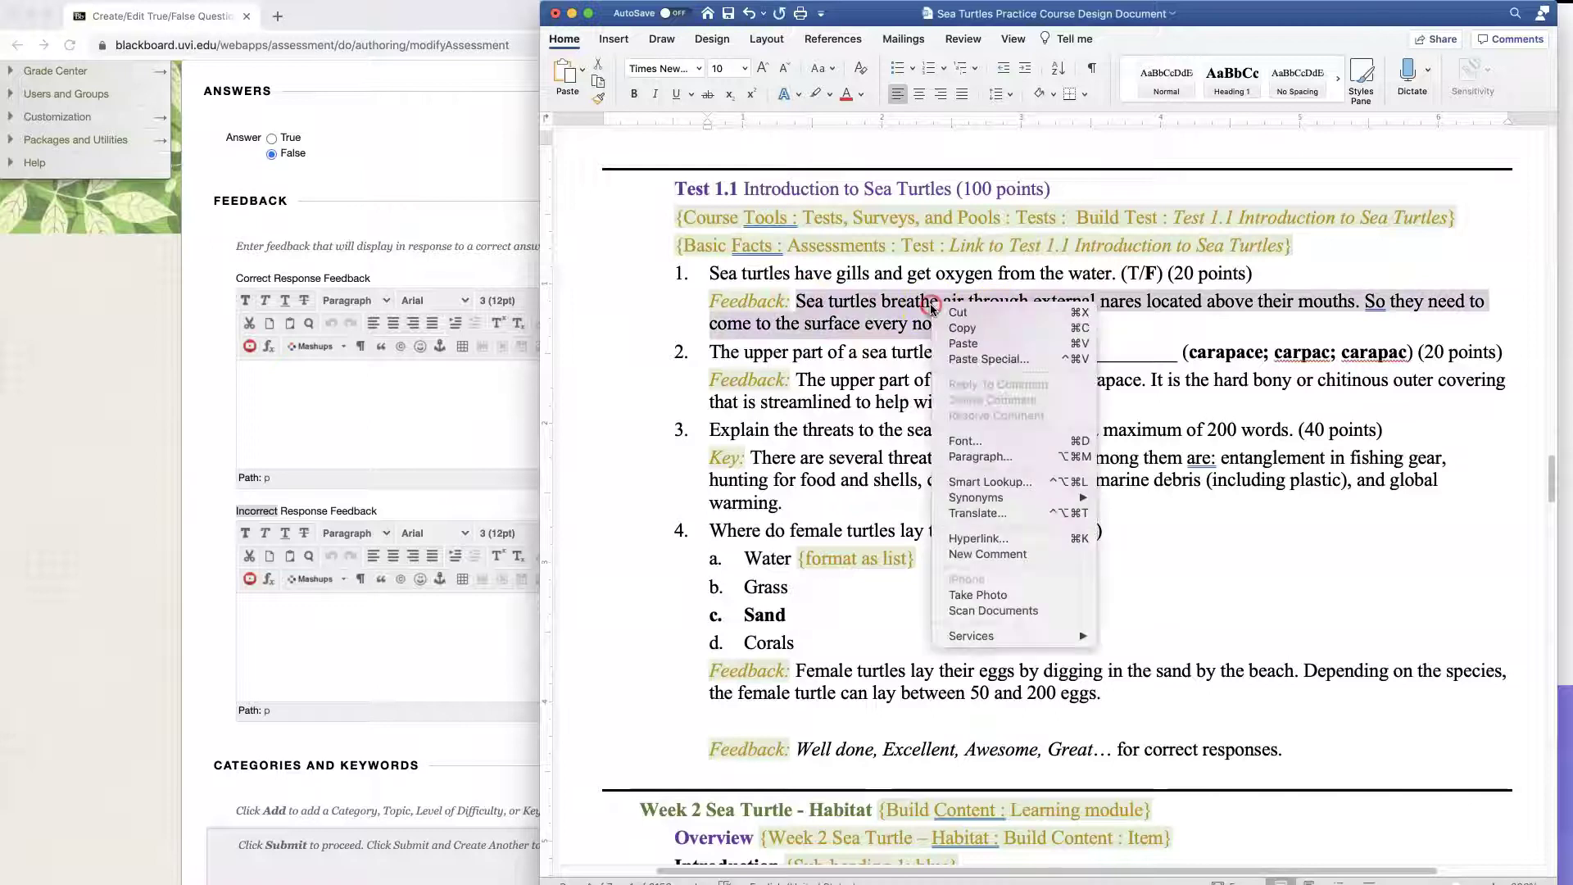
{"action": "left_click", "coordinate": [960, 332]}
{"action": "left_click", "coordinate": [421, 377]}
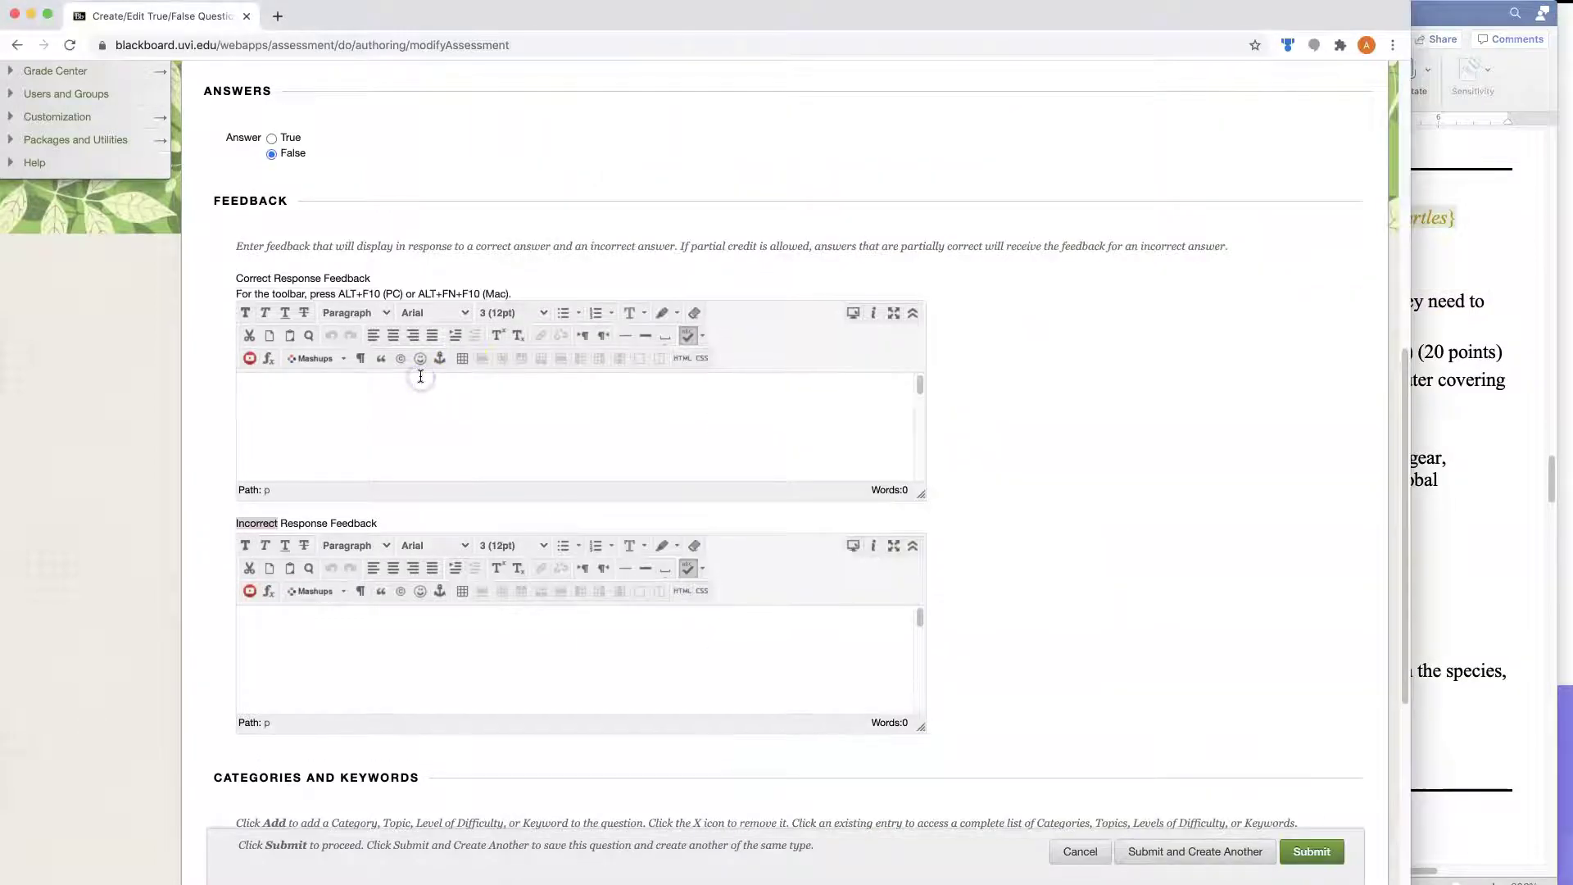
{"action": "key", "text": "super+v"}
{"action": "left_click", "coordinate": [308, 652]}
{"action": "left_click", "coordinate": [425, 664]}
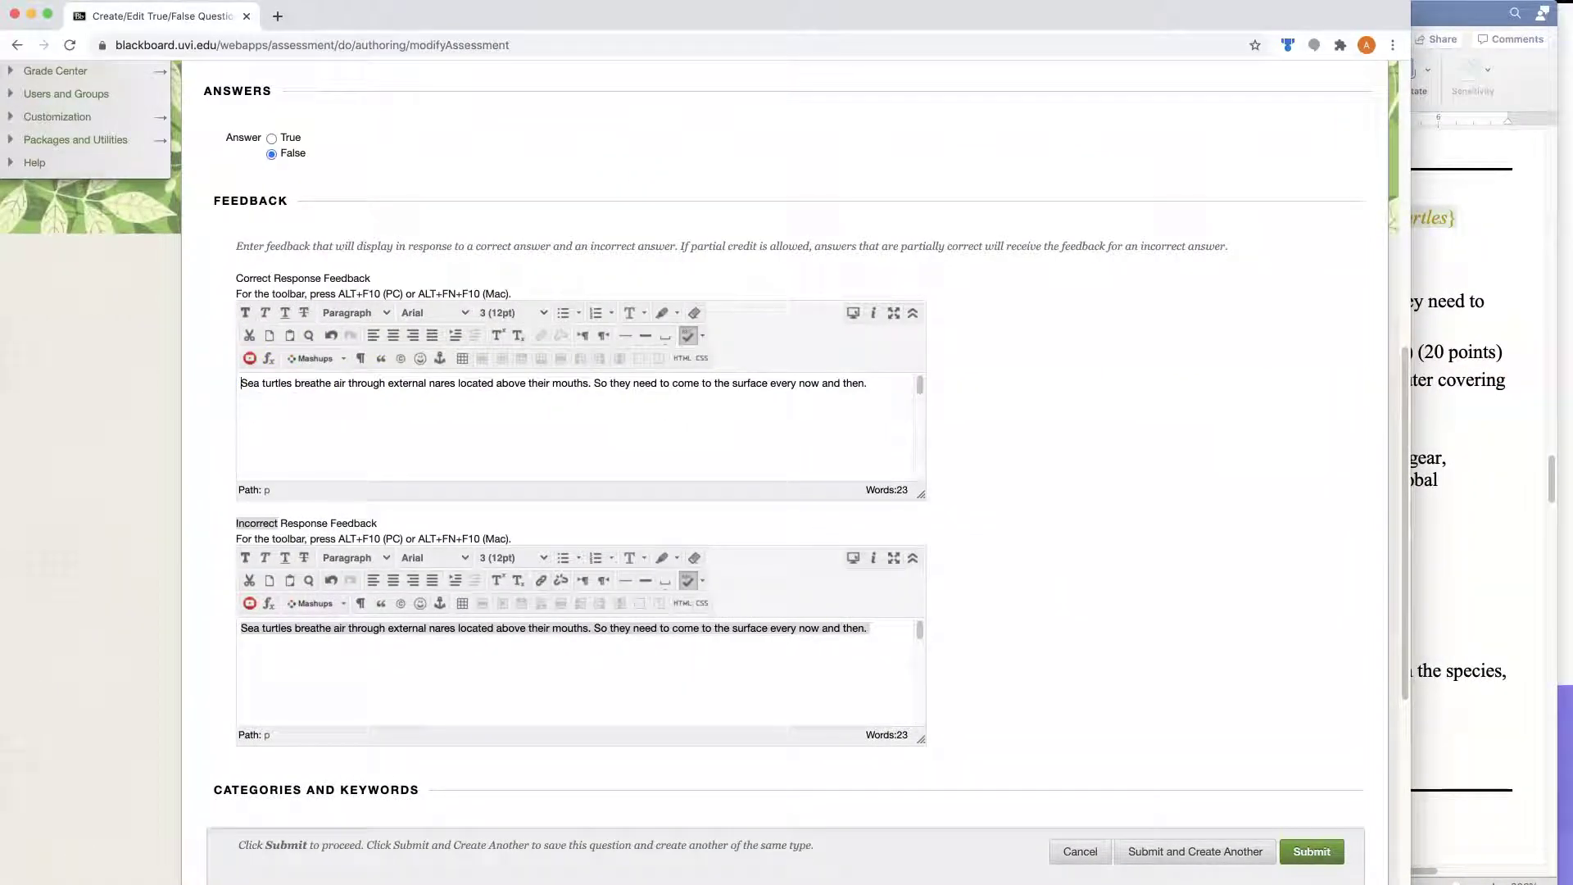
Add "Well done!" on its own line before the correct response feedback and submit the True/False question
{"action": "type", "text": "Well done "}
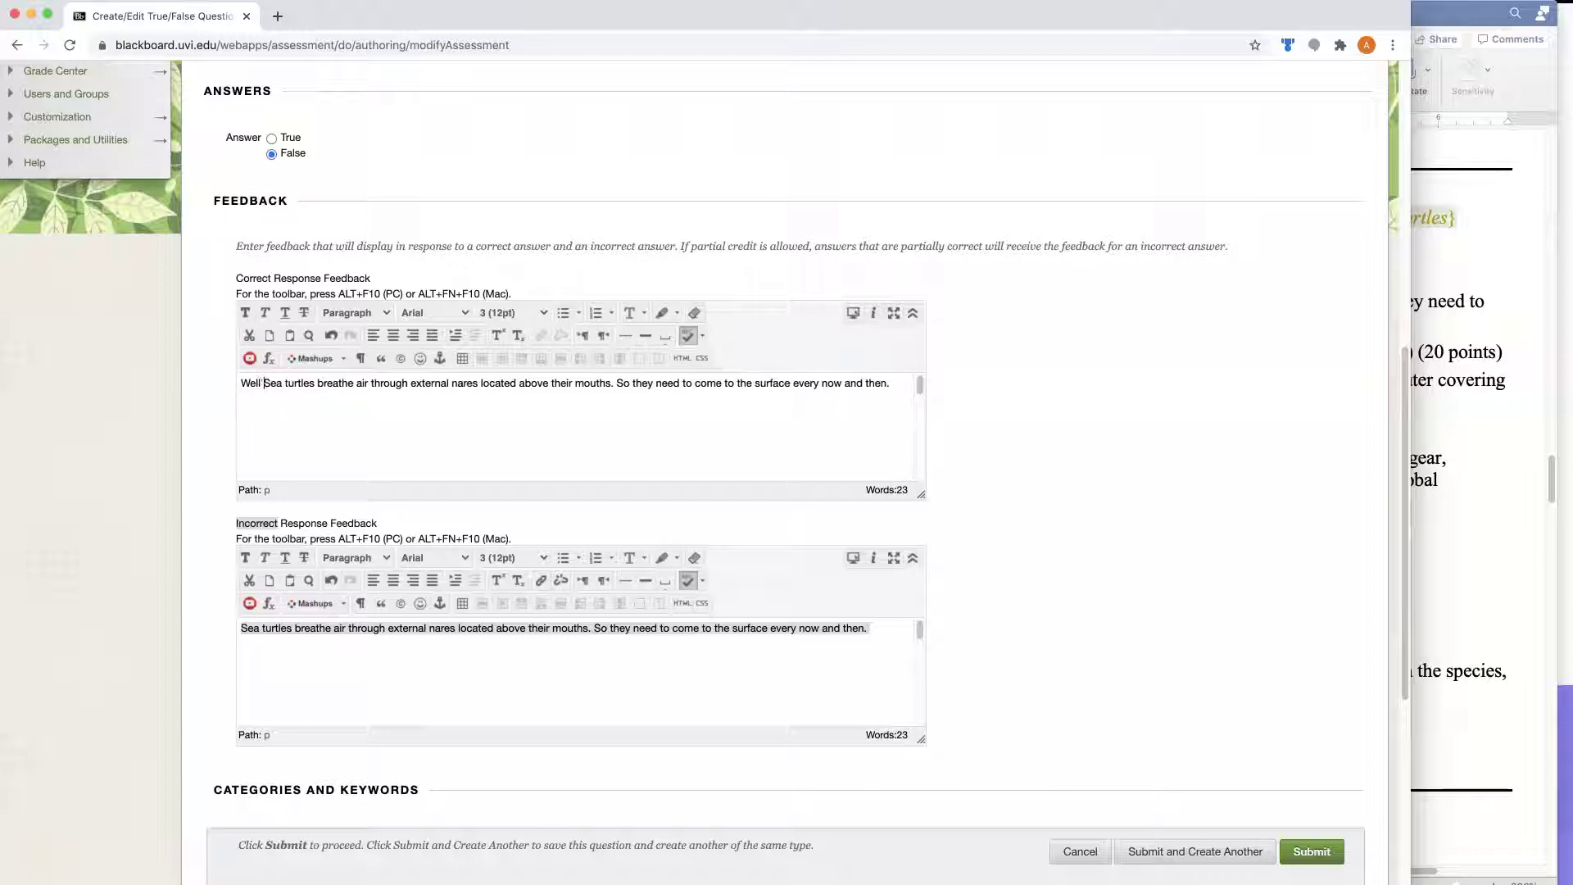
{"action": "type", "text": "!"}
{"action": "key", "text": "Return"}
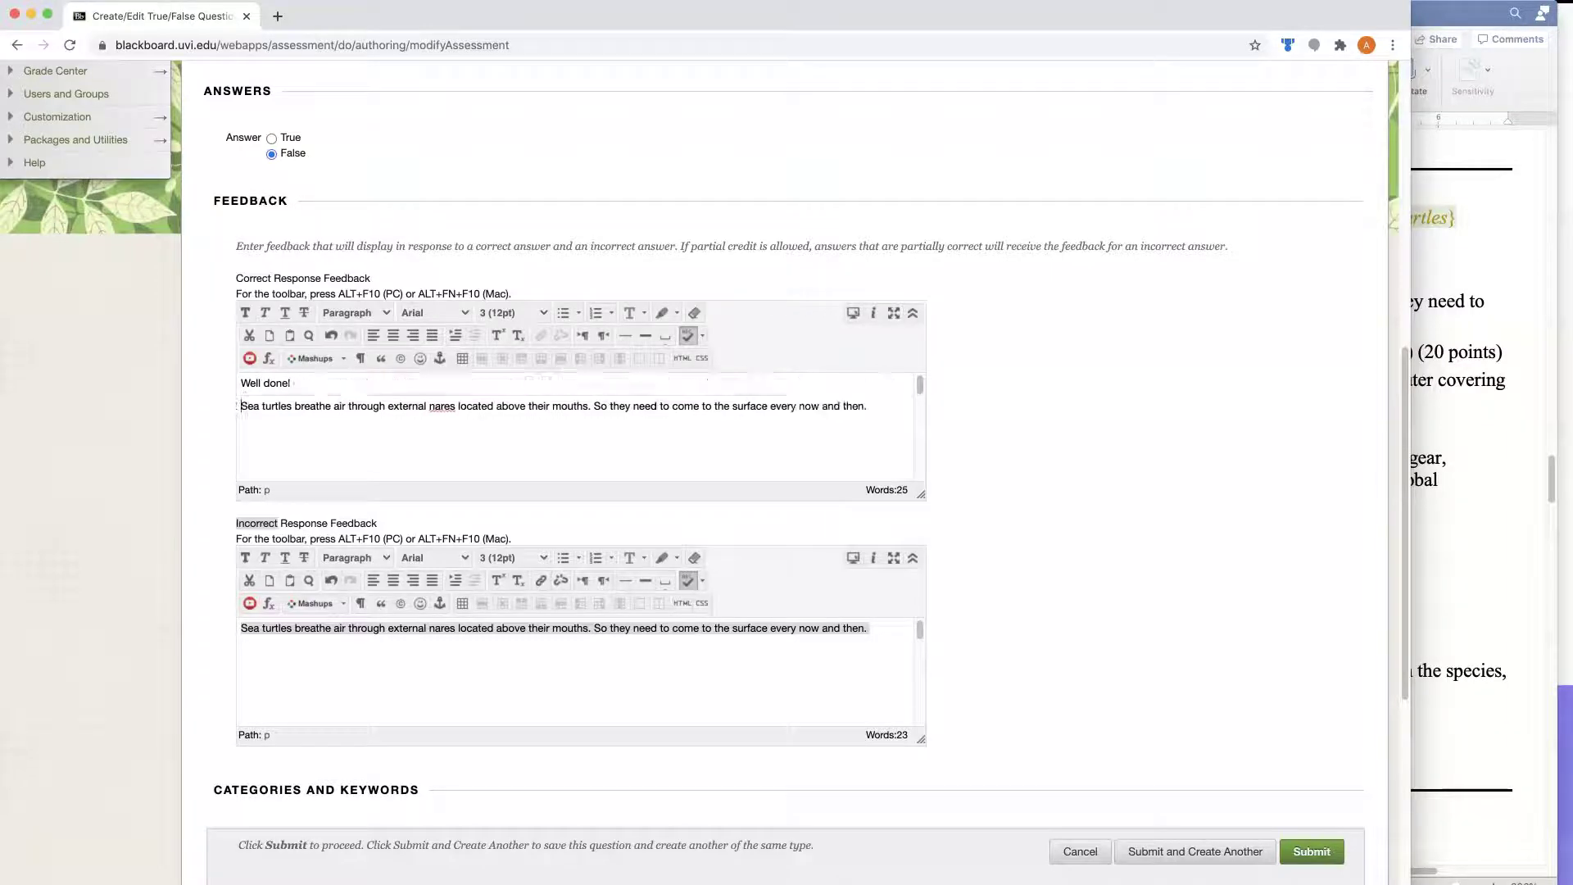
{"action": "scroll", "coordinate": [1148, 632], "scroll_direction": "down", "scroll_amount": 5}
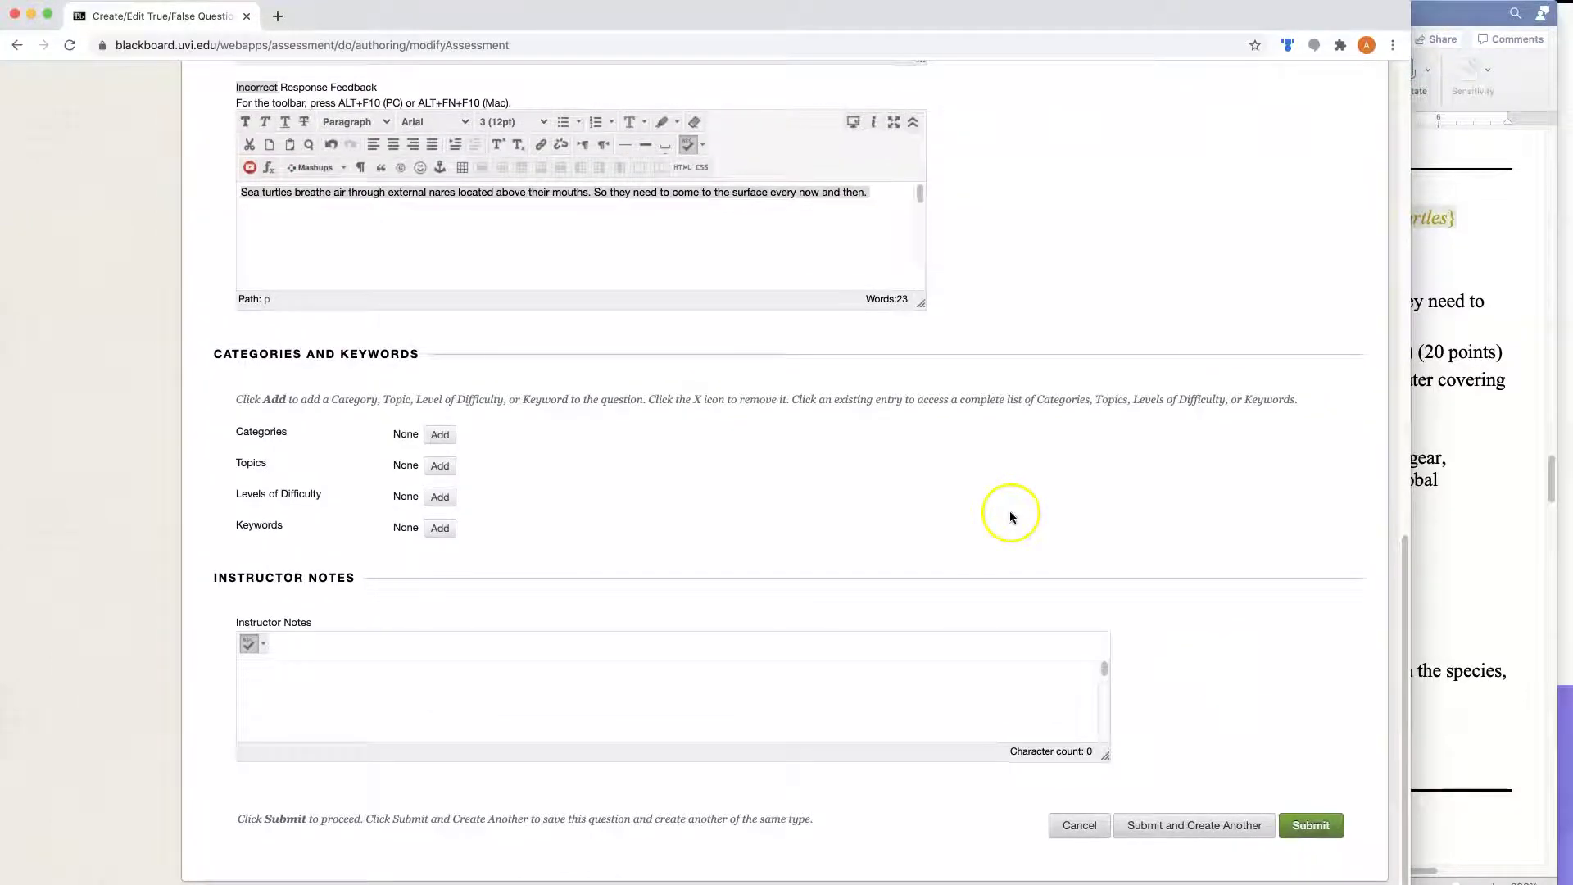
{"action": "left_click", "coordinate": [1309, 825]}
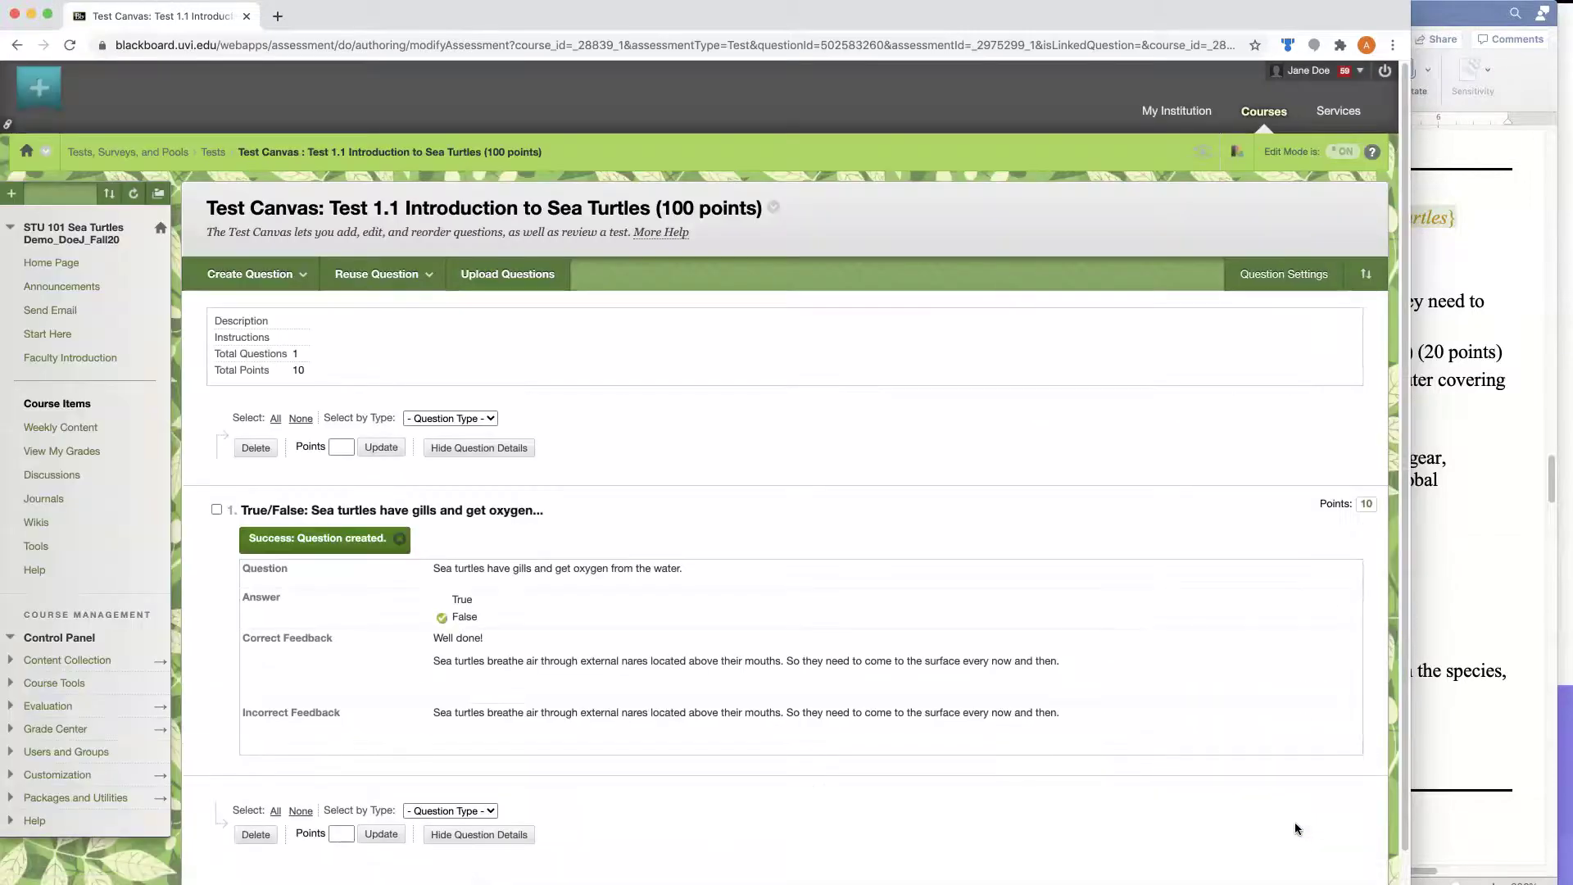
Create a Fill in the Blank question with the text "The upper part of a sea turtle's shell is called ____________" copied from the design document
{"action": "key", "text": "super+Tab"}
{"action": "left_click_drag", "start_coordinate": [713, 352], "coordinate": [1052, 390]}
{"action": "left_click_drag", "start_coordinate": [711, 351], "coordinate": [1162, 352]}
{"action": "key", "text": "super+c"}
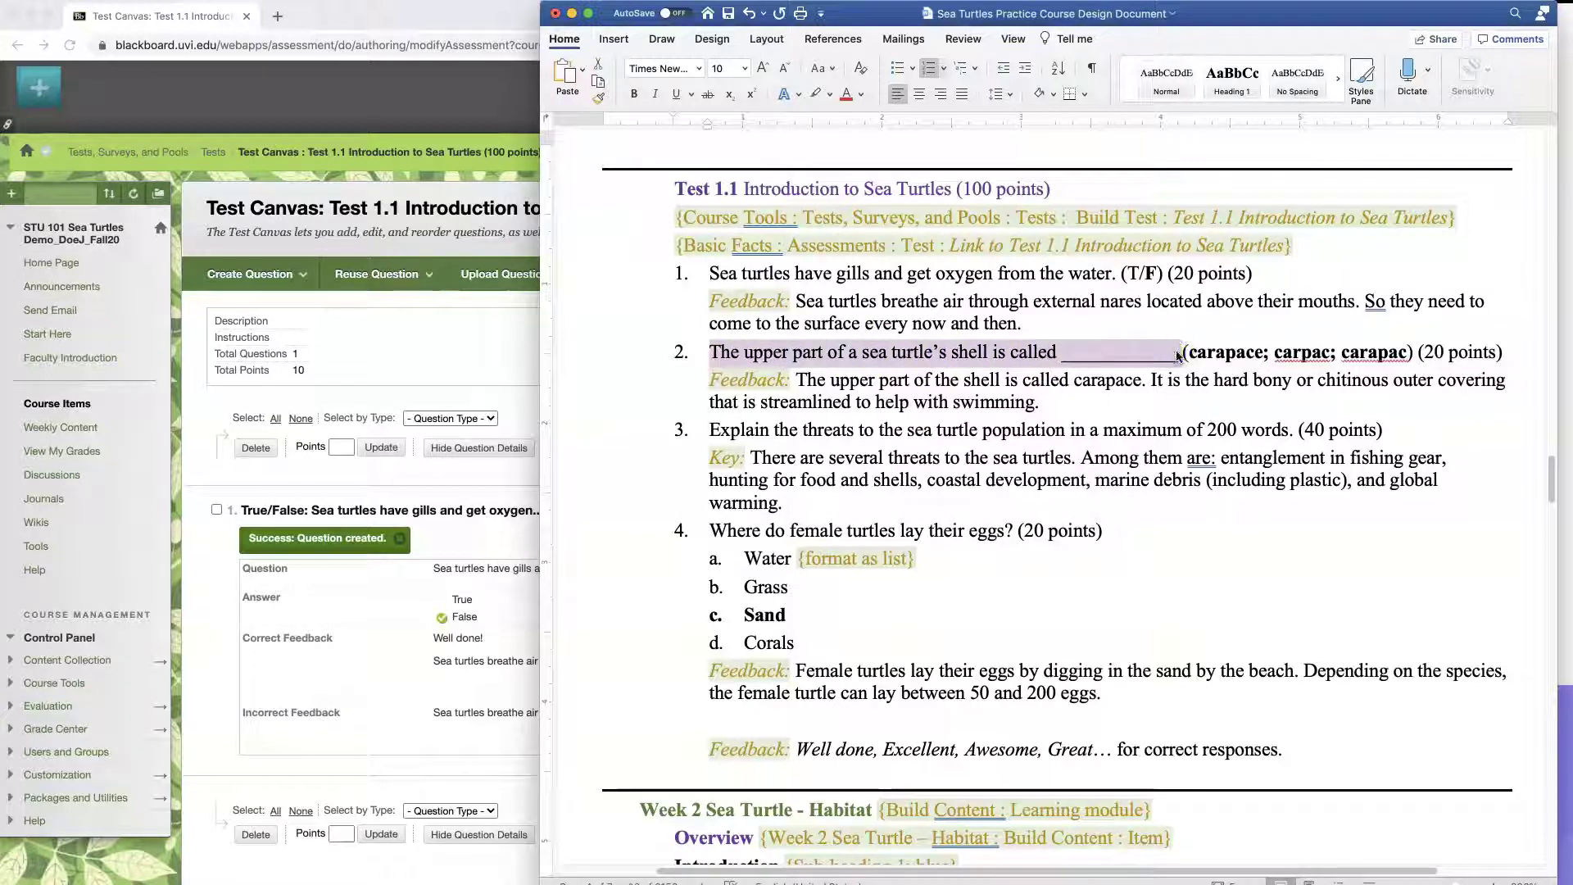
{"action": "left_click", "coordinate": [401, 337]}
{"action": "left_click", "coordinate": [250, 274]}
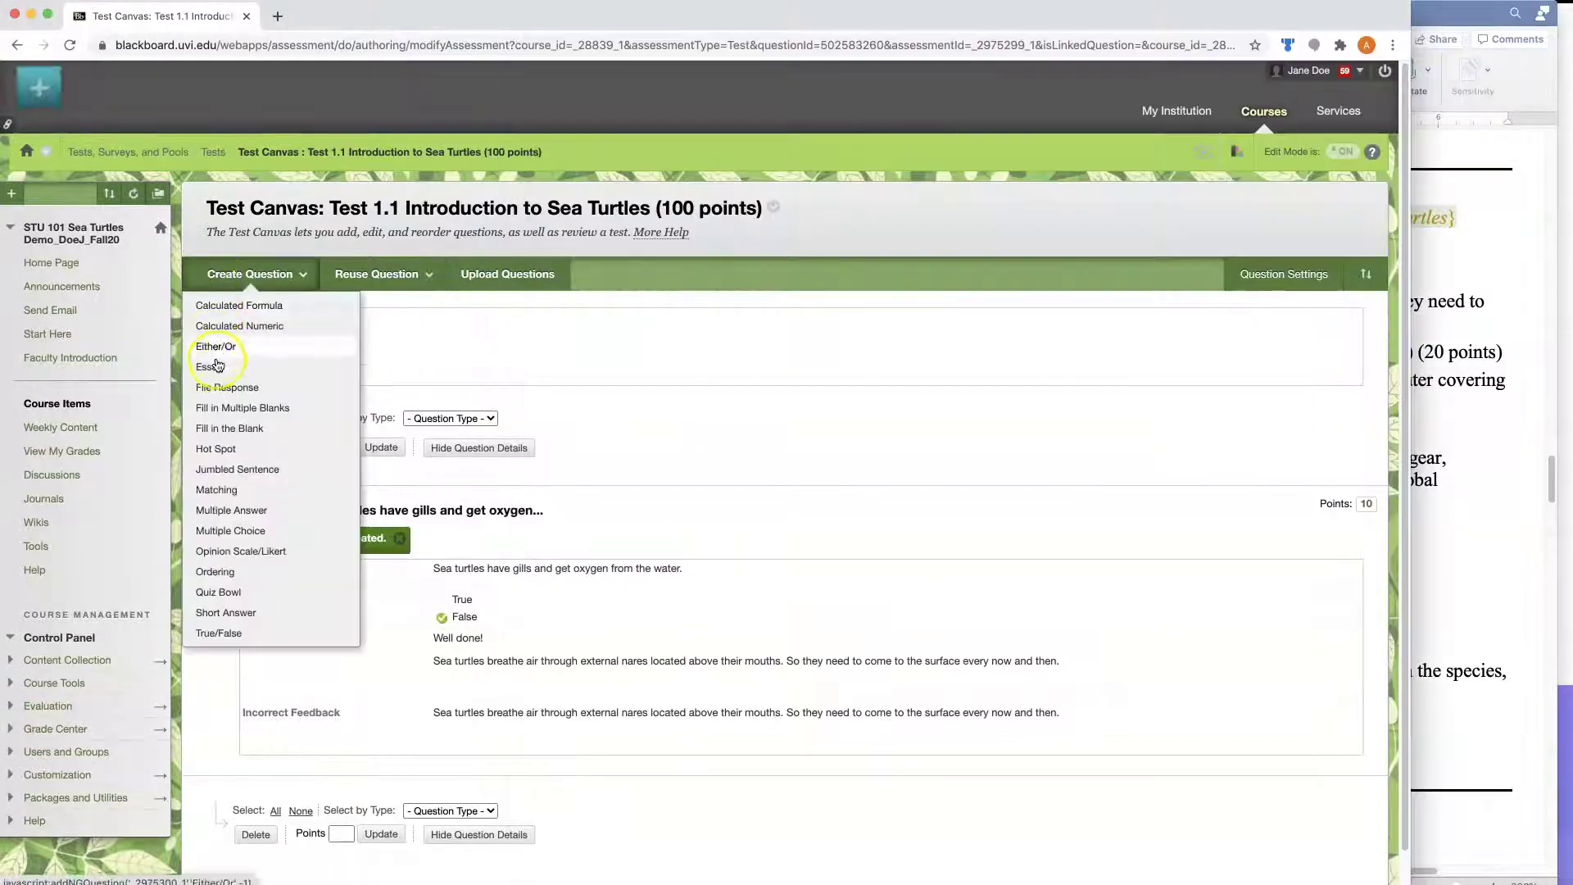
{"action": "left_click", "coordinate": [246, 435]}
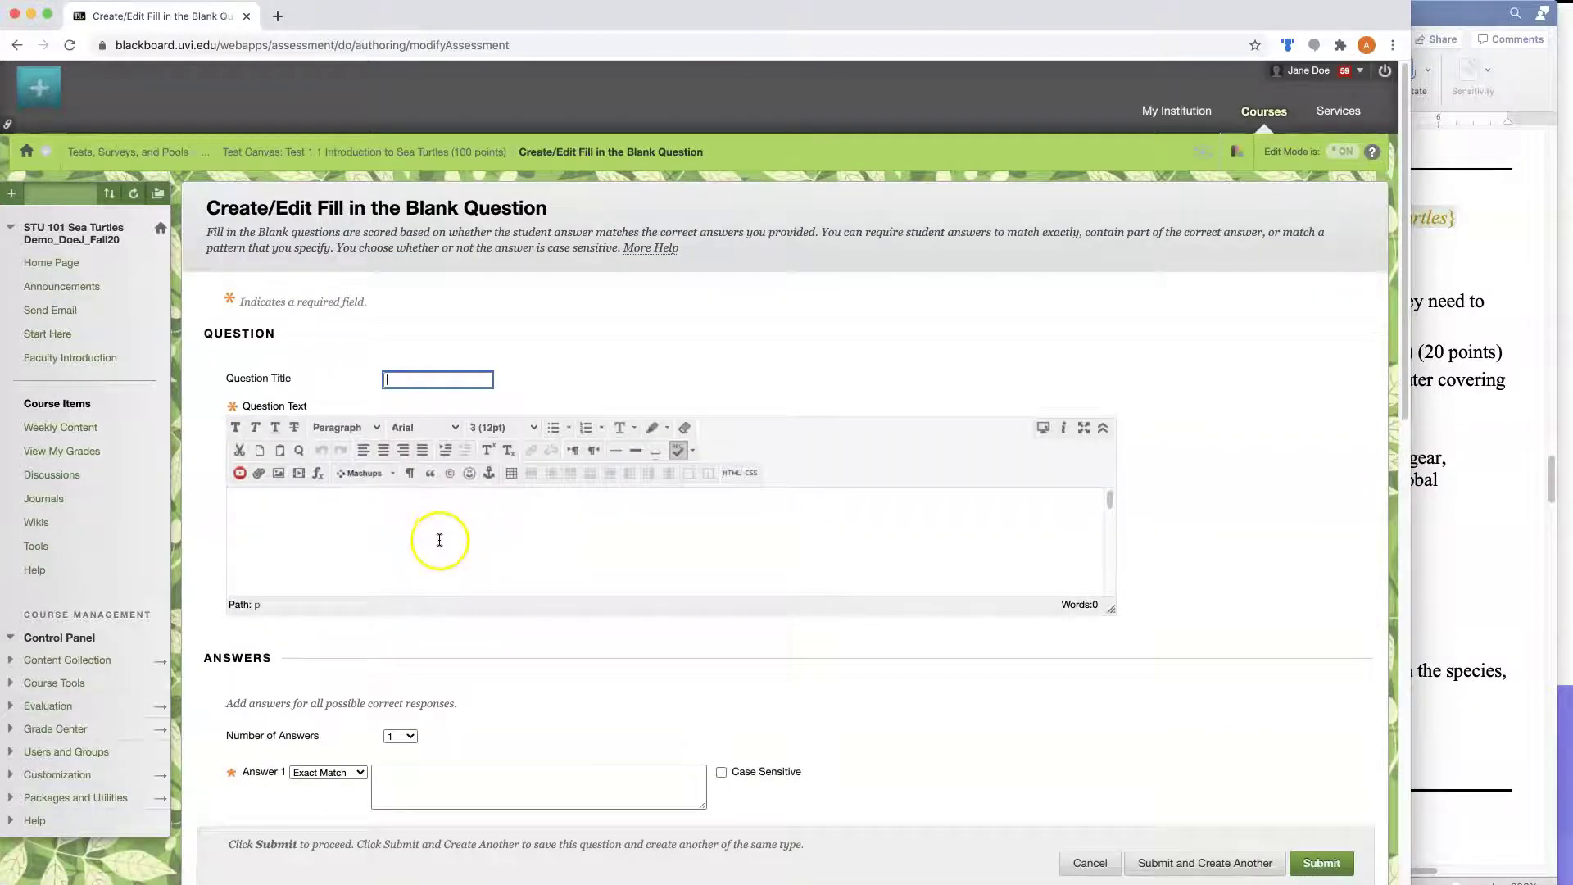
{"action": "left_click", "coordinate": [440, 540]}
{"action": "key", "text": "super+v"}
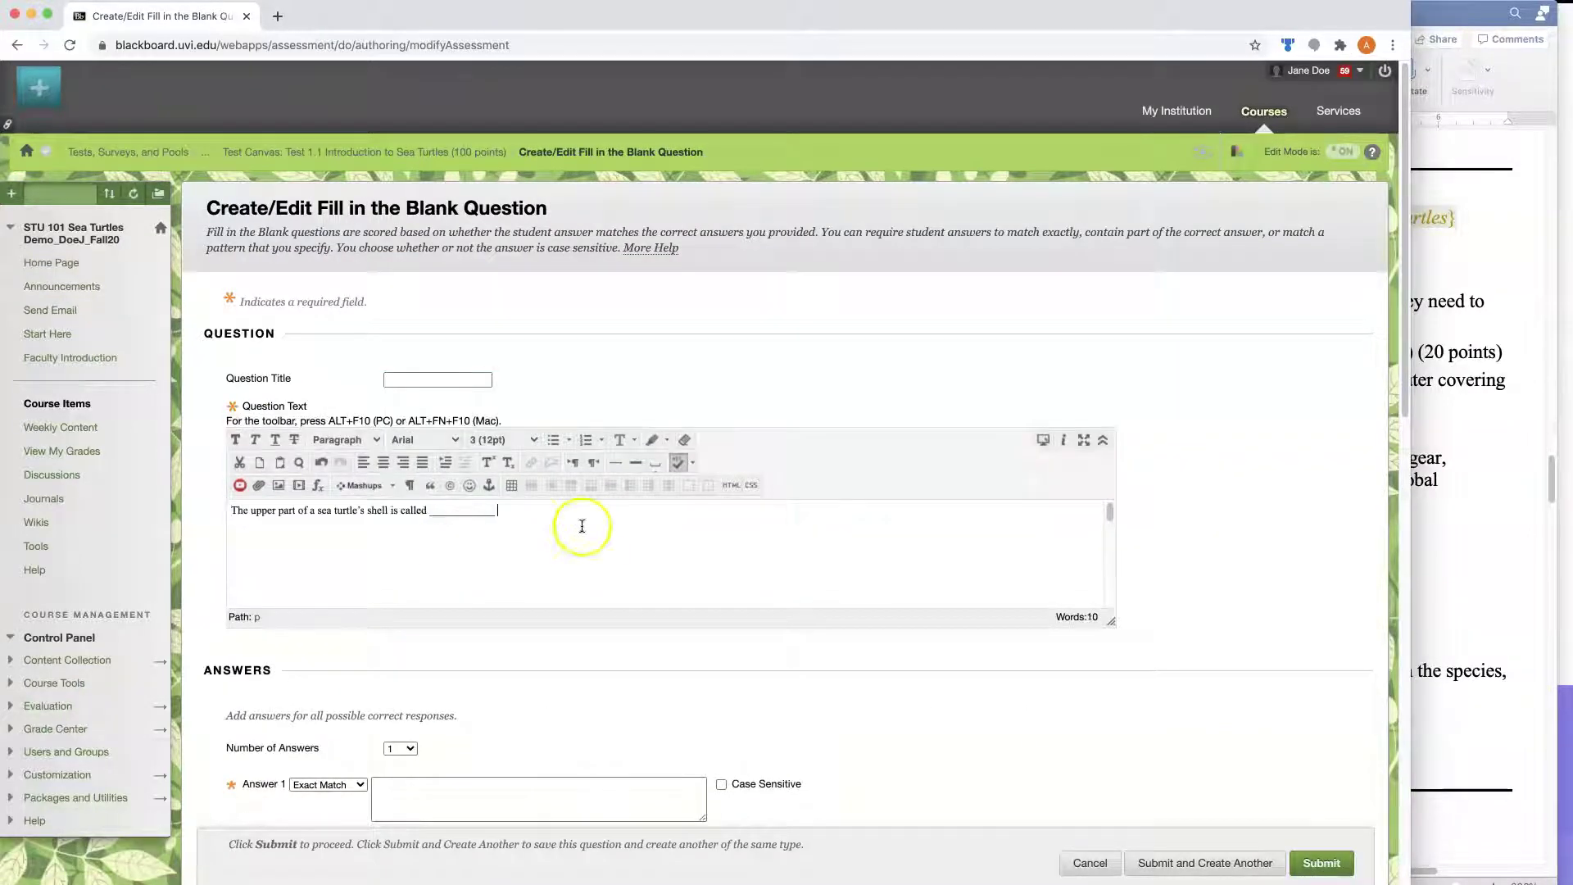
Copy "carapace" from the design document into Answer 1 and set the number of answers to 3
{"action": "scroll", "coordinate": [573, 527], "scroll_direction": "down", "scroll_amount": 5}
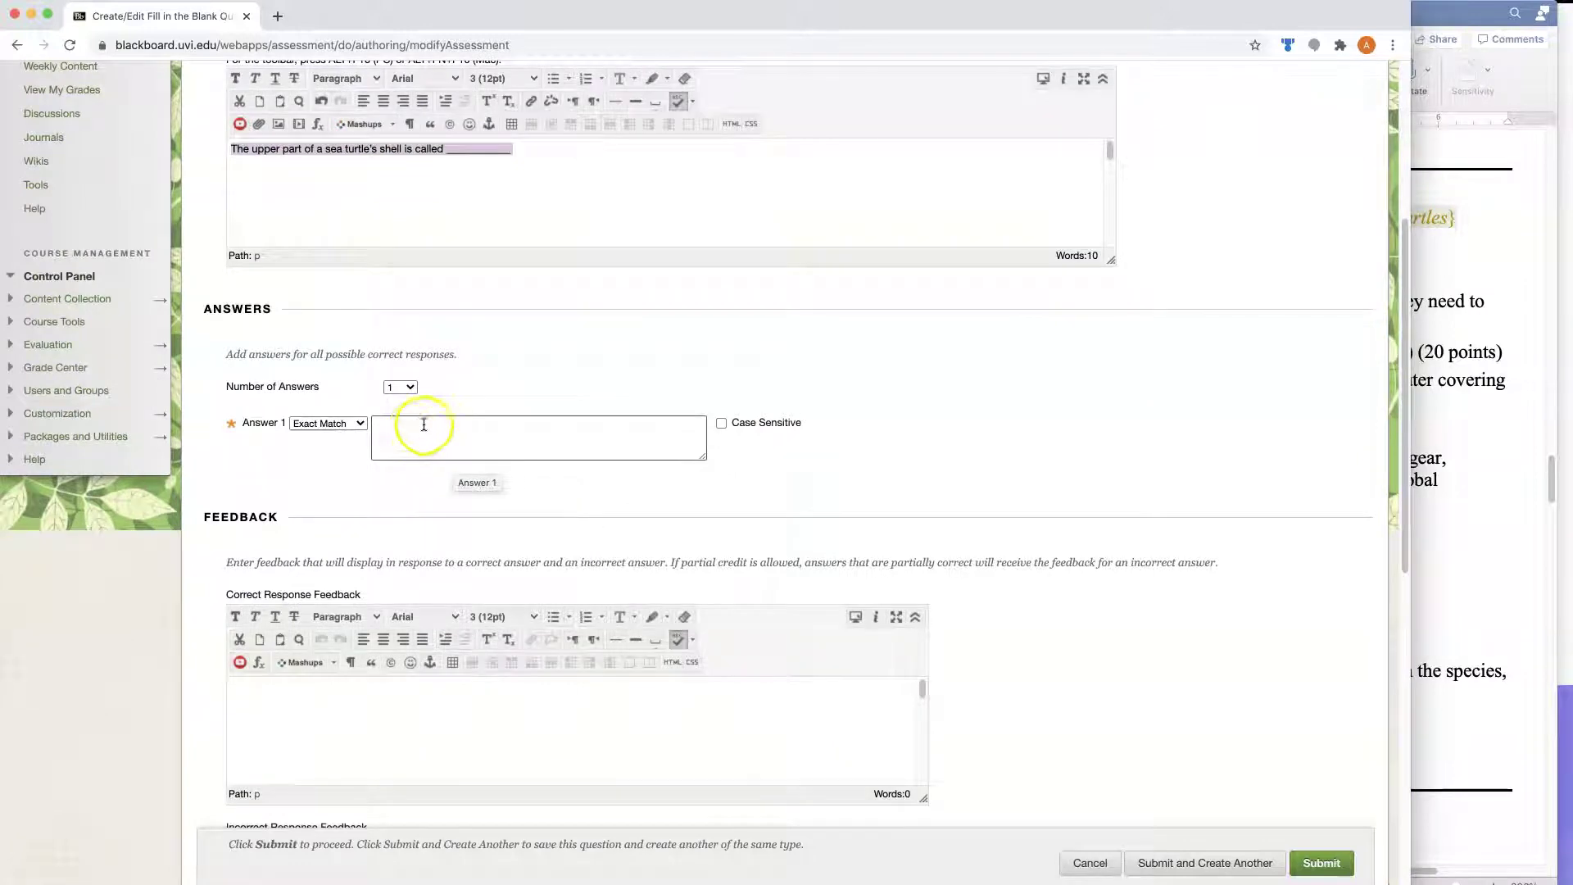
{"action": "left_click_drag", "start_coordinate": [226, 354], "coordinate": [483, 366]}
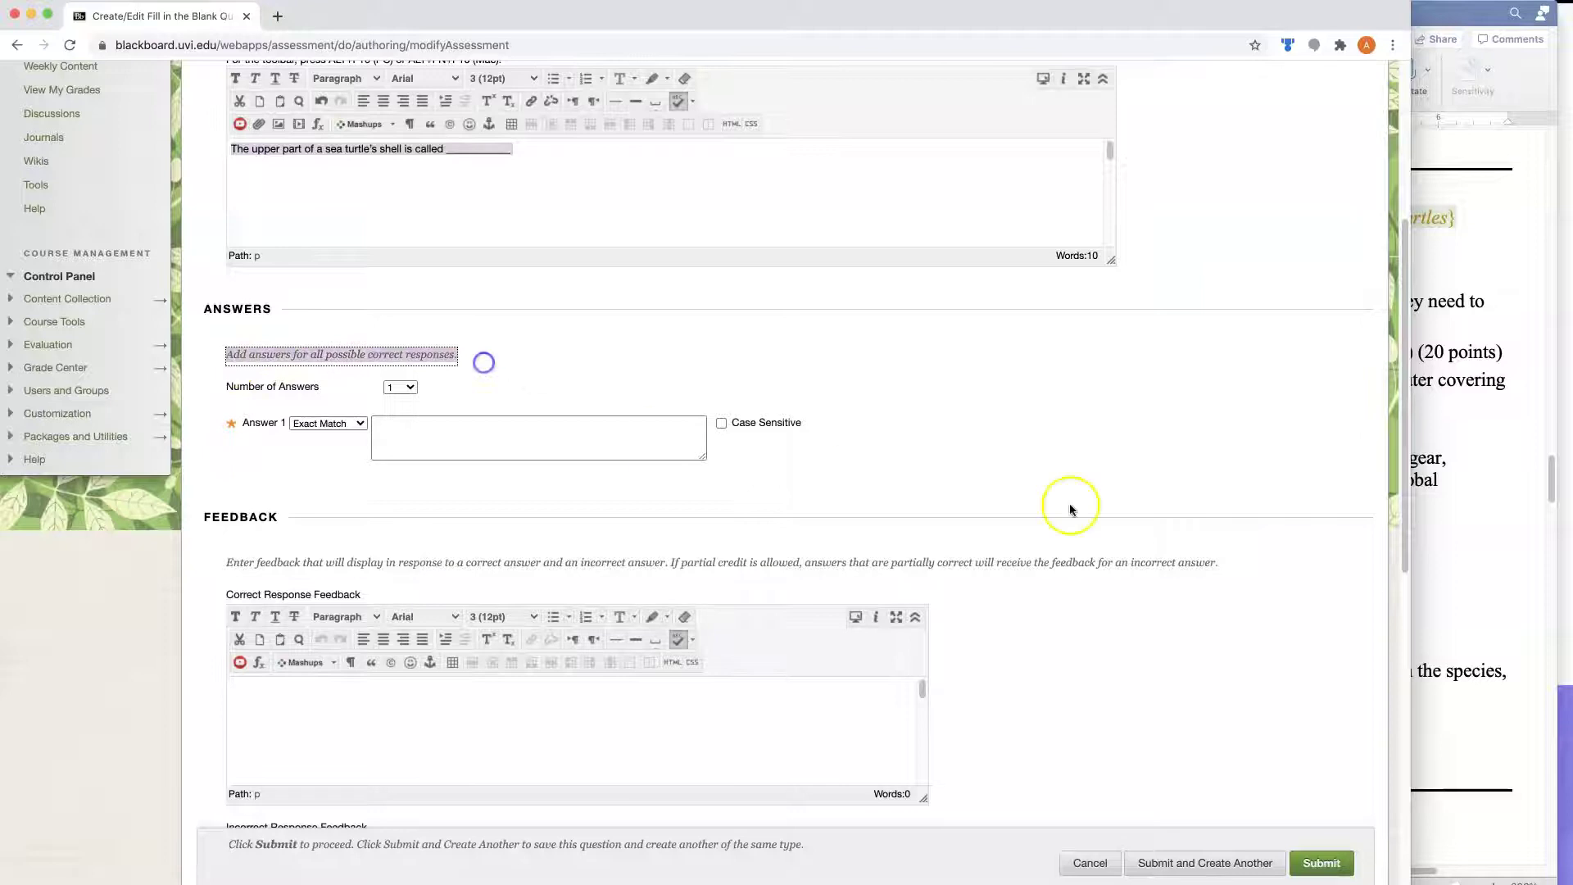
{"action": "left_click", "coordinate": [1492, 588]}
{"action": "left_click", "coordinate": [1206, 442]}
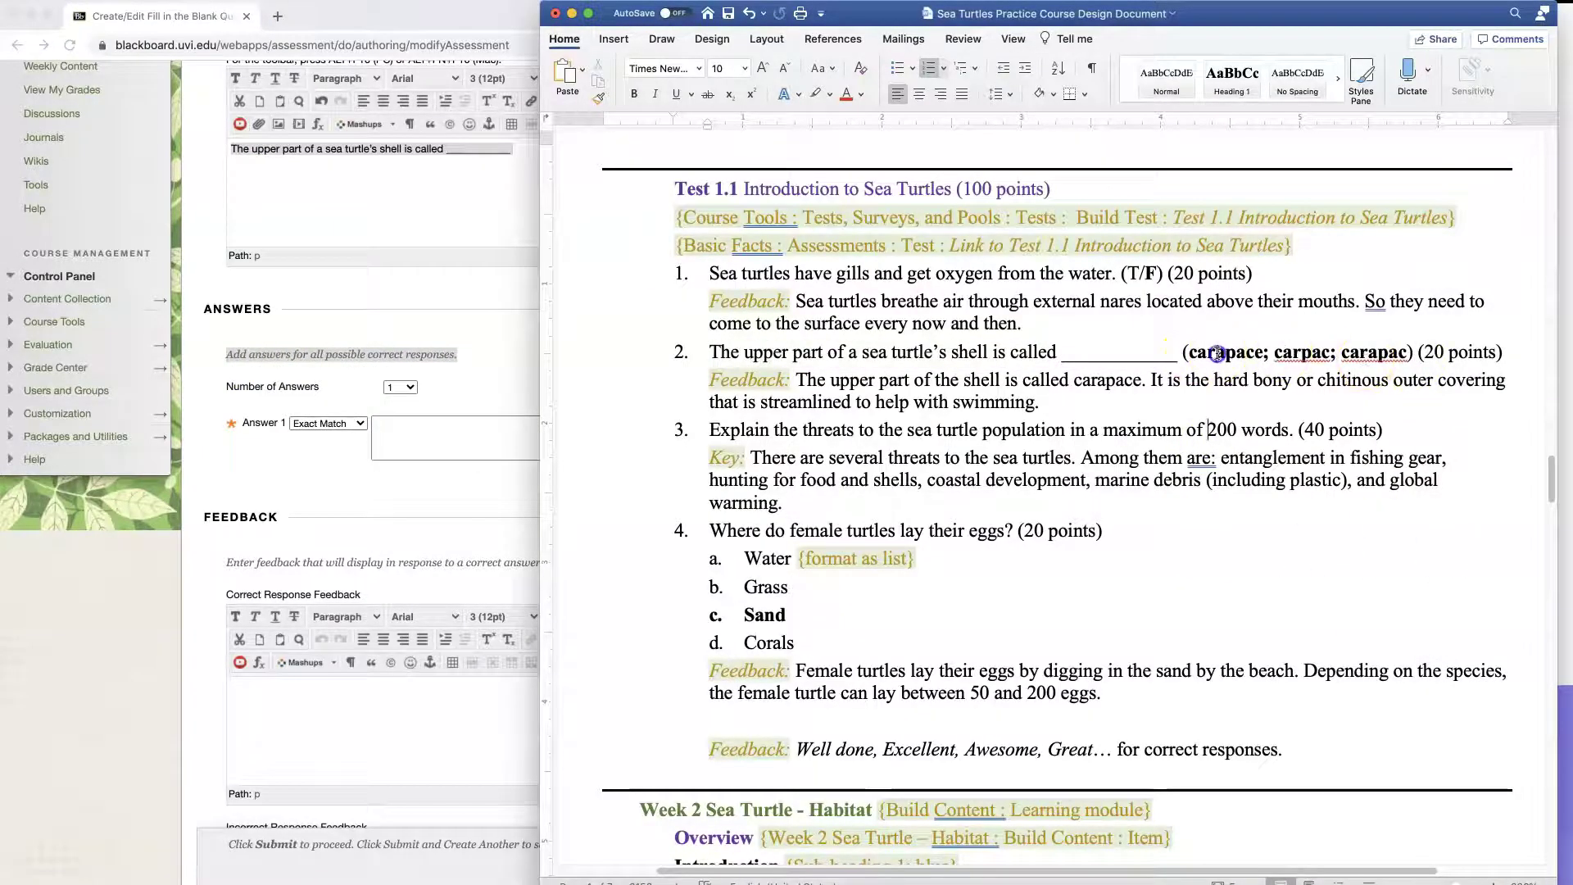
{"action": "double_click", "coordinate": [1217, 353]}
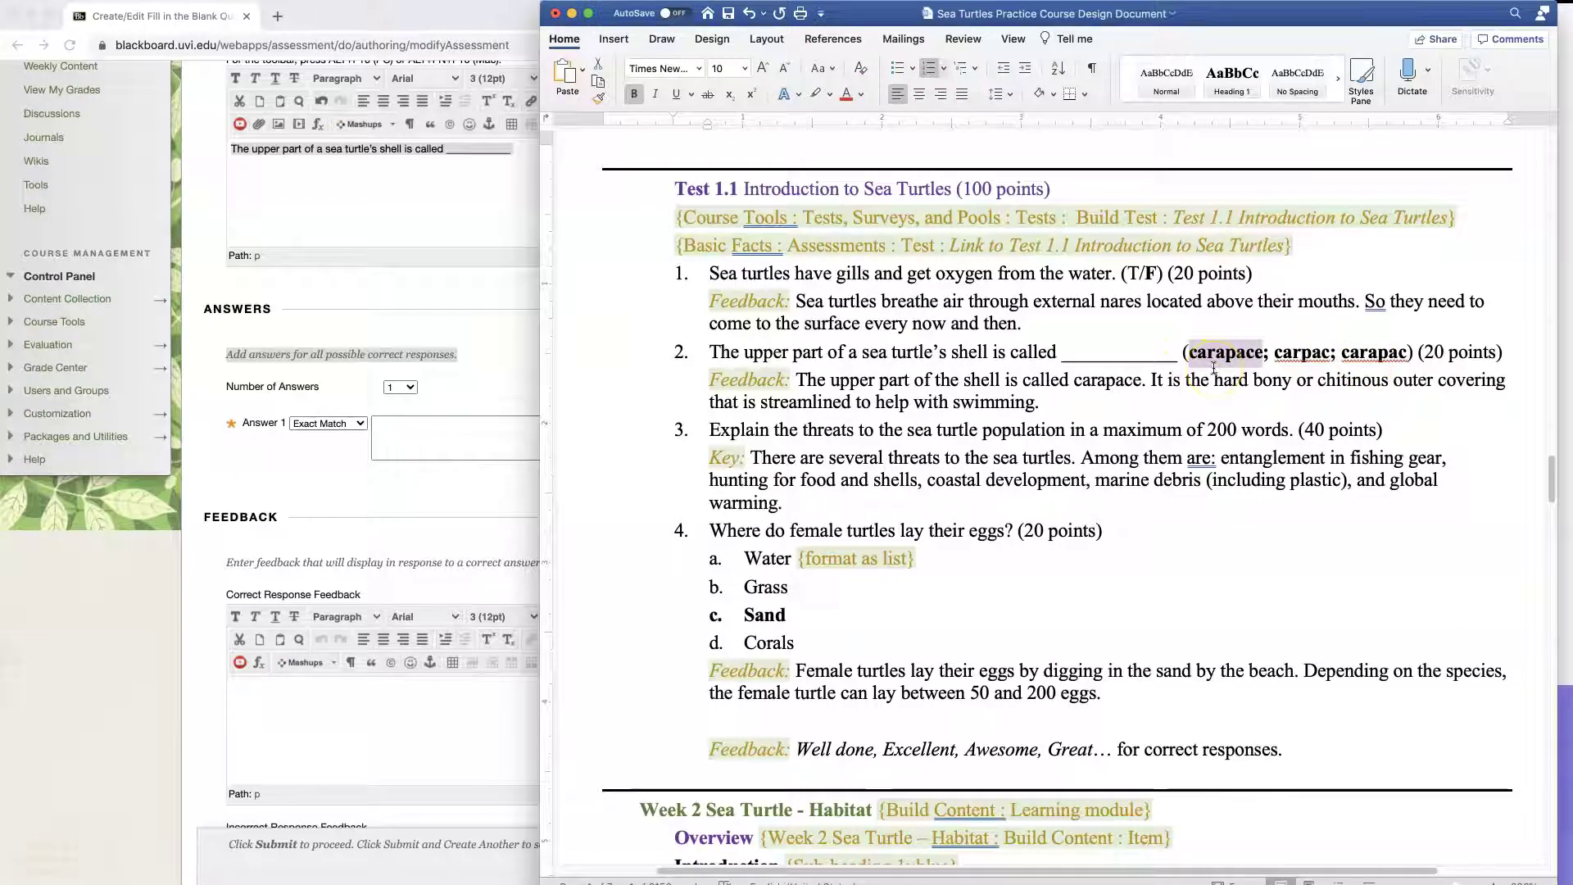
{"action": "left_click", "coordinate": [450, 441]}
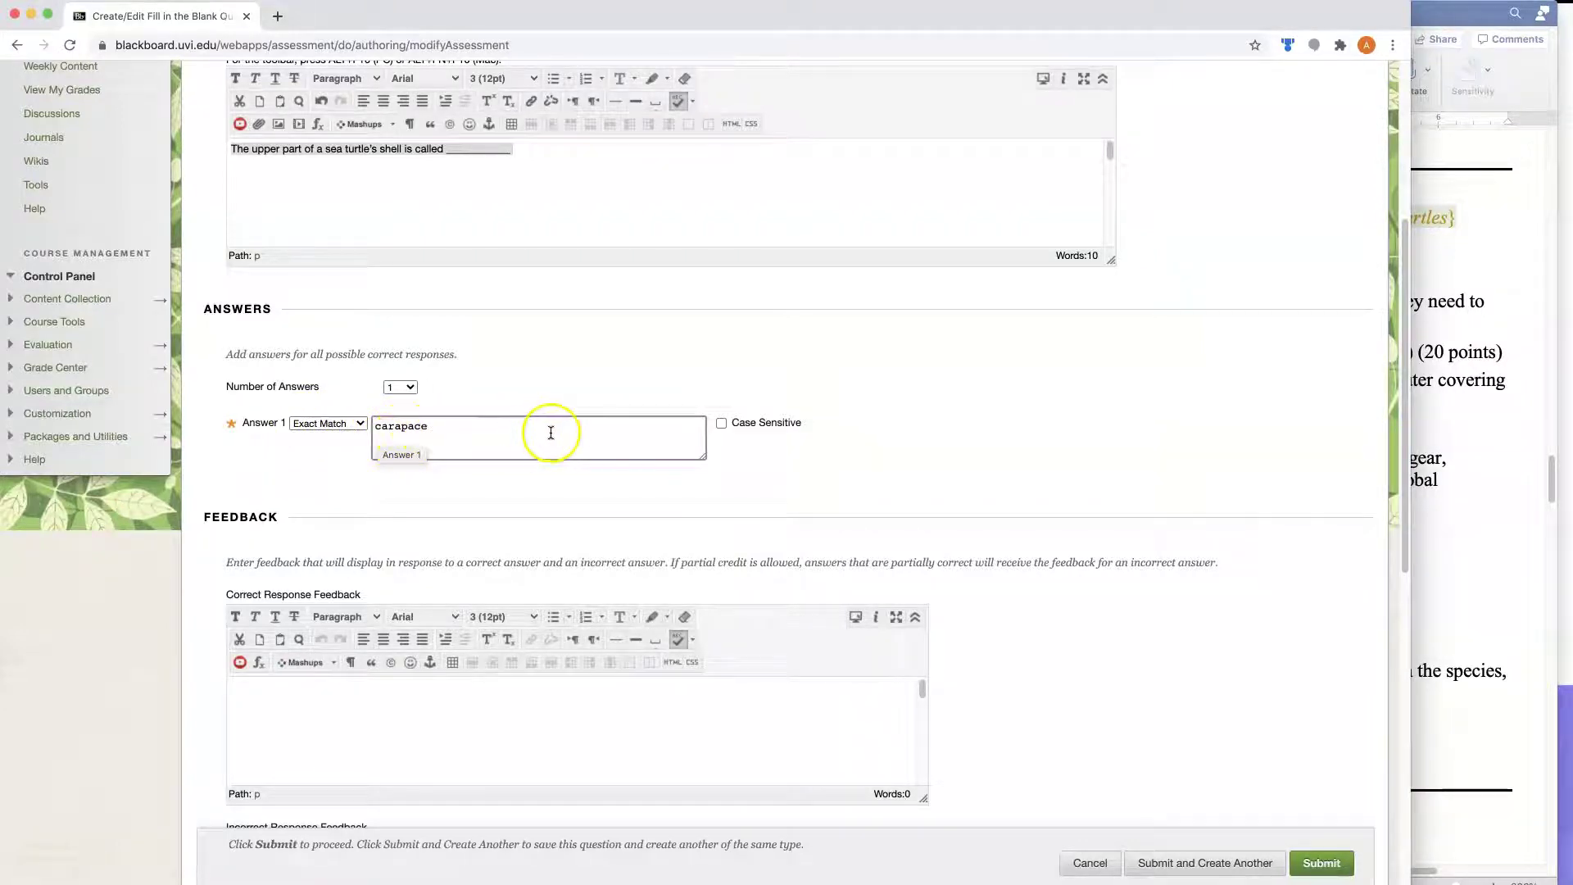
{"action": "left_click", "coordinate": [405, 385]}
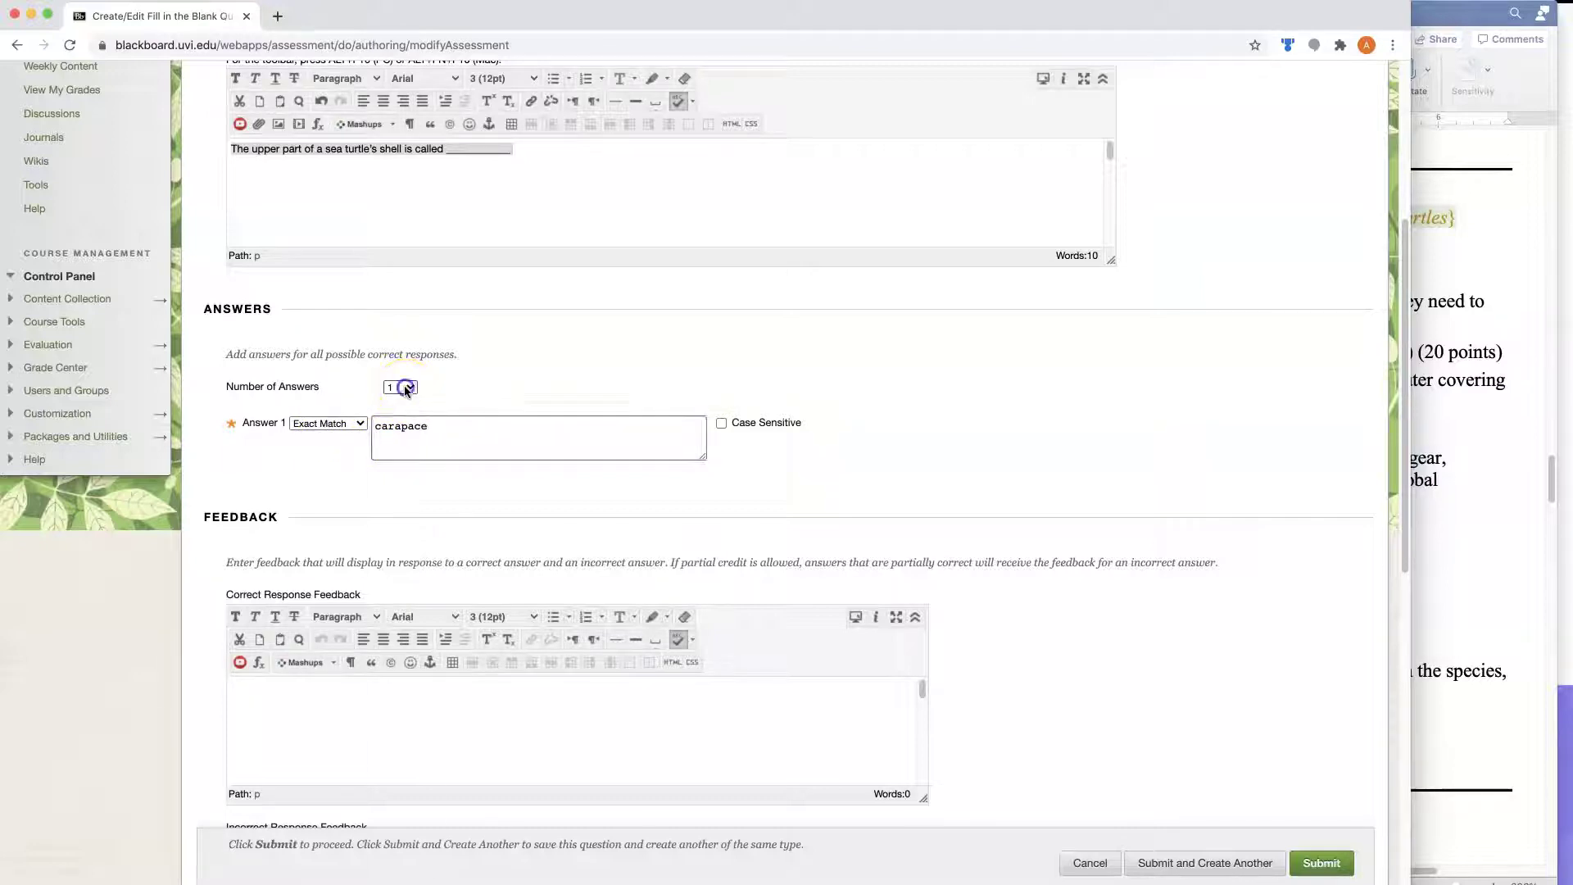
{"action": "left_click", "coordinate": [397, 414]}
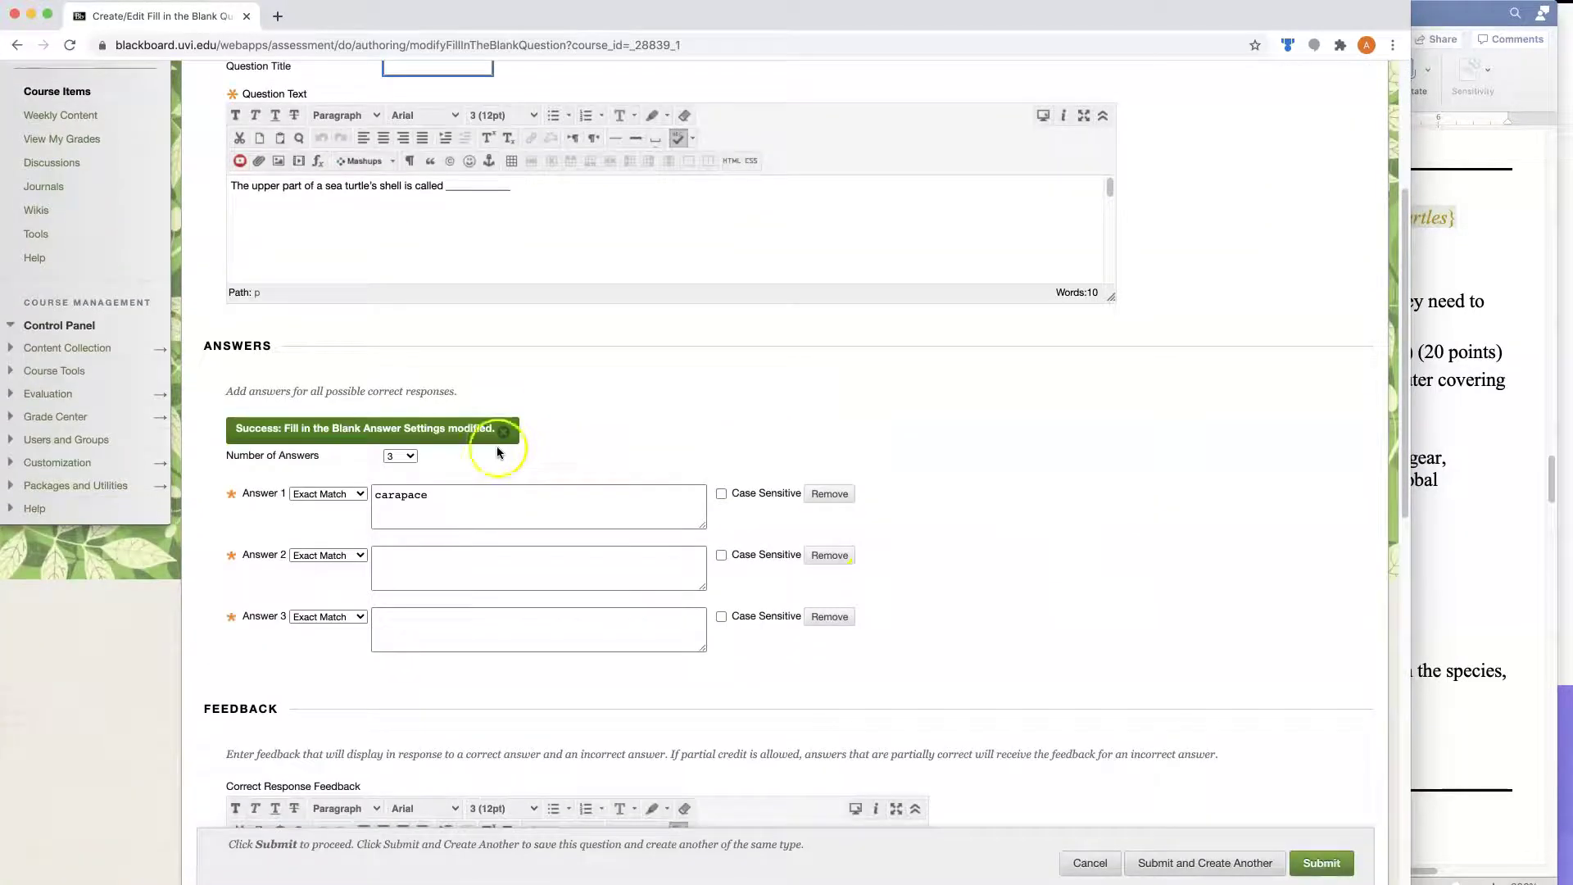
Copy "carpac" from the design document into Answer 2 and set its match type to Contains
{"action": "left_click", "coordinate": [1440, 568]}
{"action": "double_click", "coordinate": [1297, 351]}
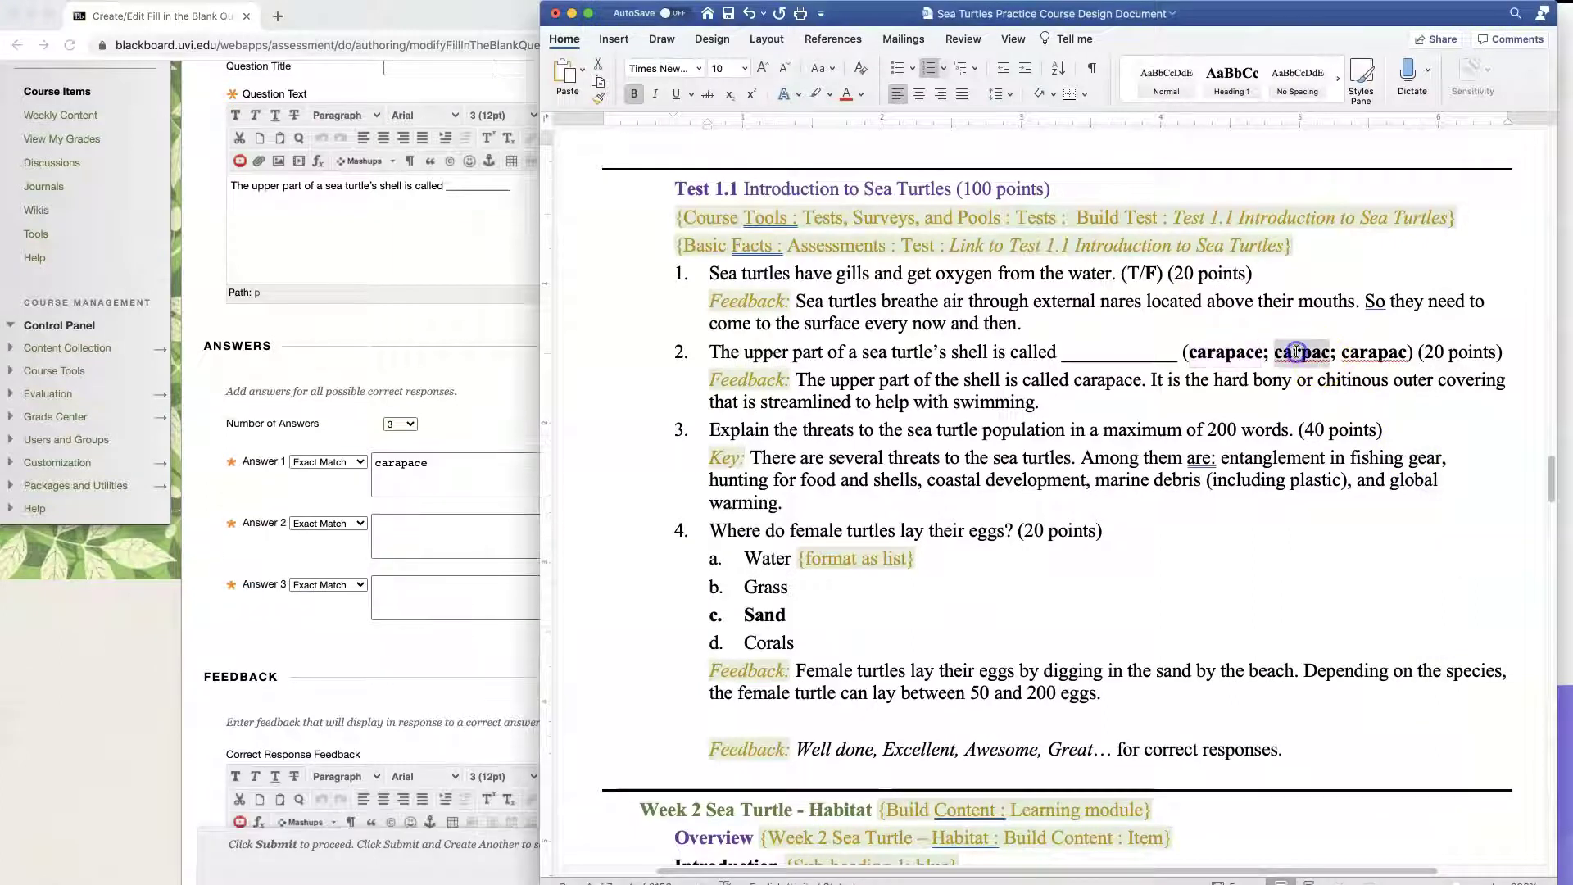
{"action": "left_click_drag", "start_coordinate": [1297, 351], "coordinate": [1335, 363]}
{"action": "left_click", "coordinate": [407, 534]}
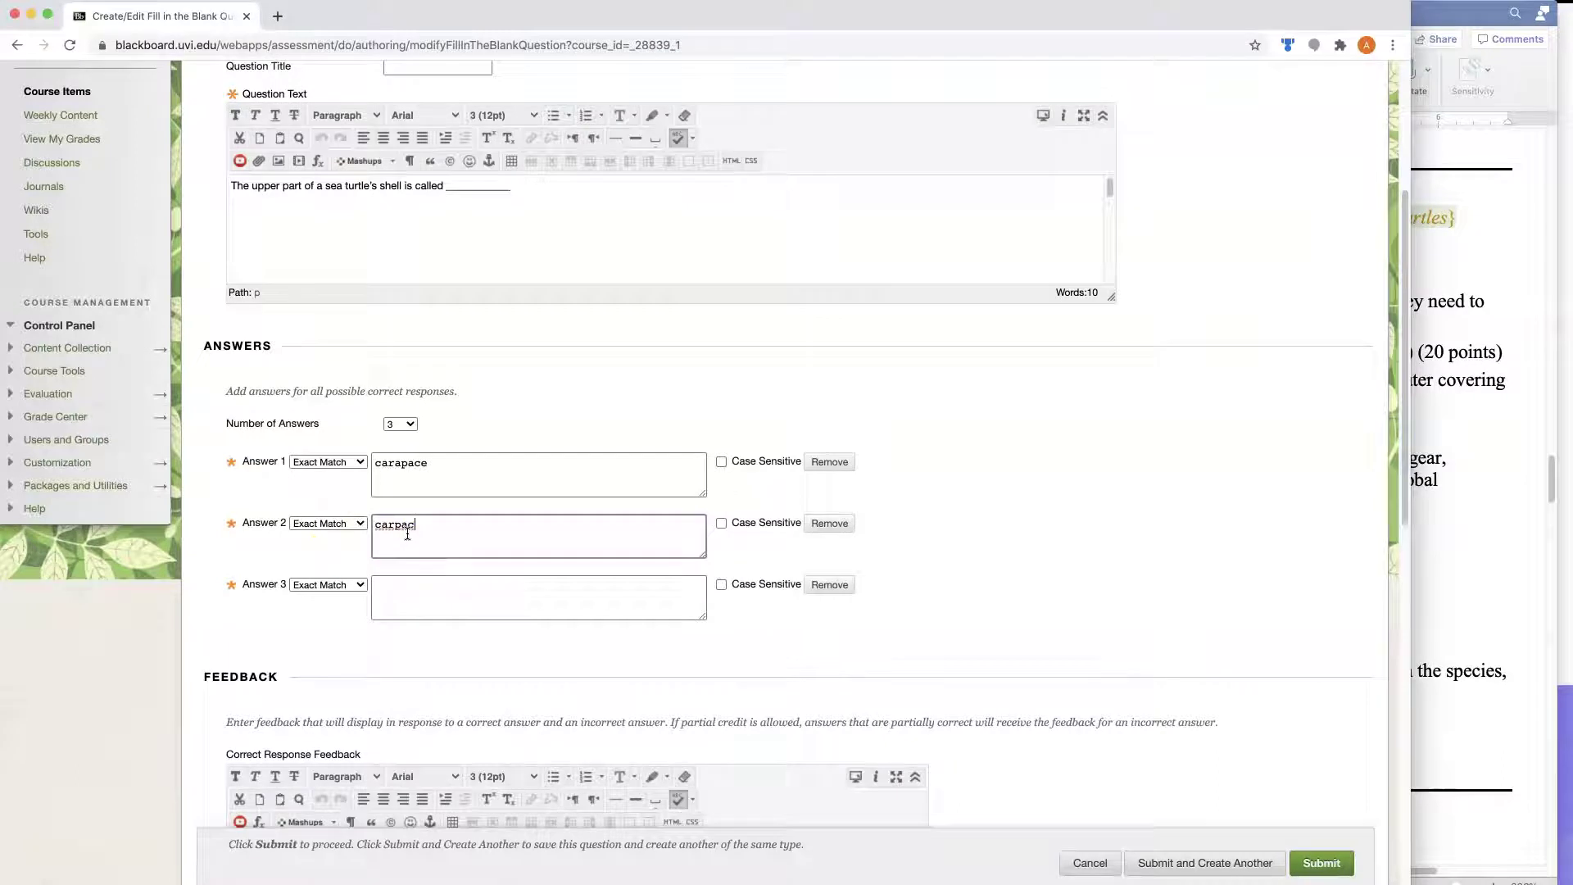
{"action": "left_click", "coordinate": [344, 524]}
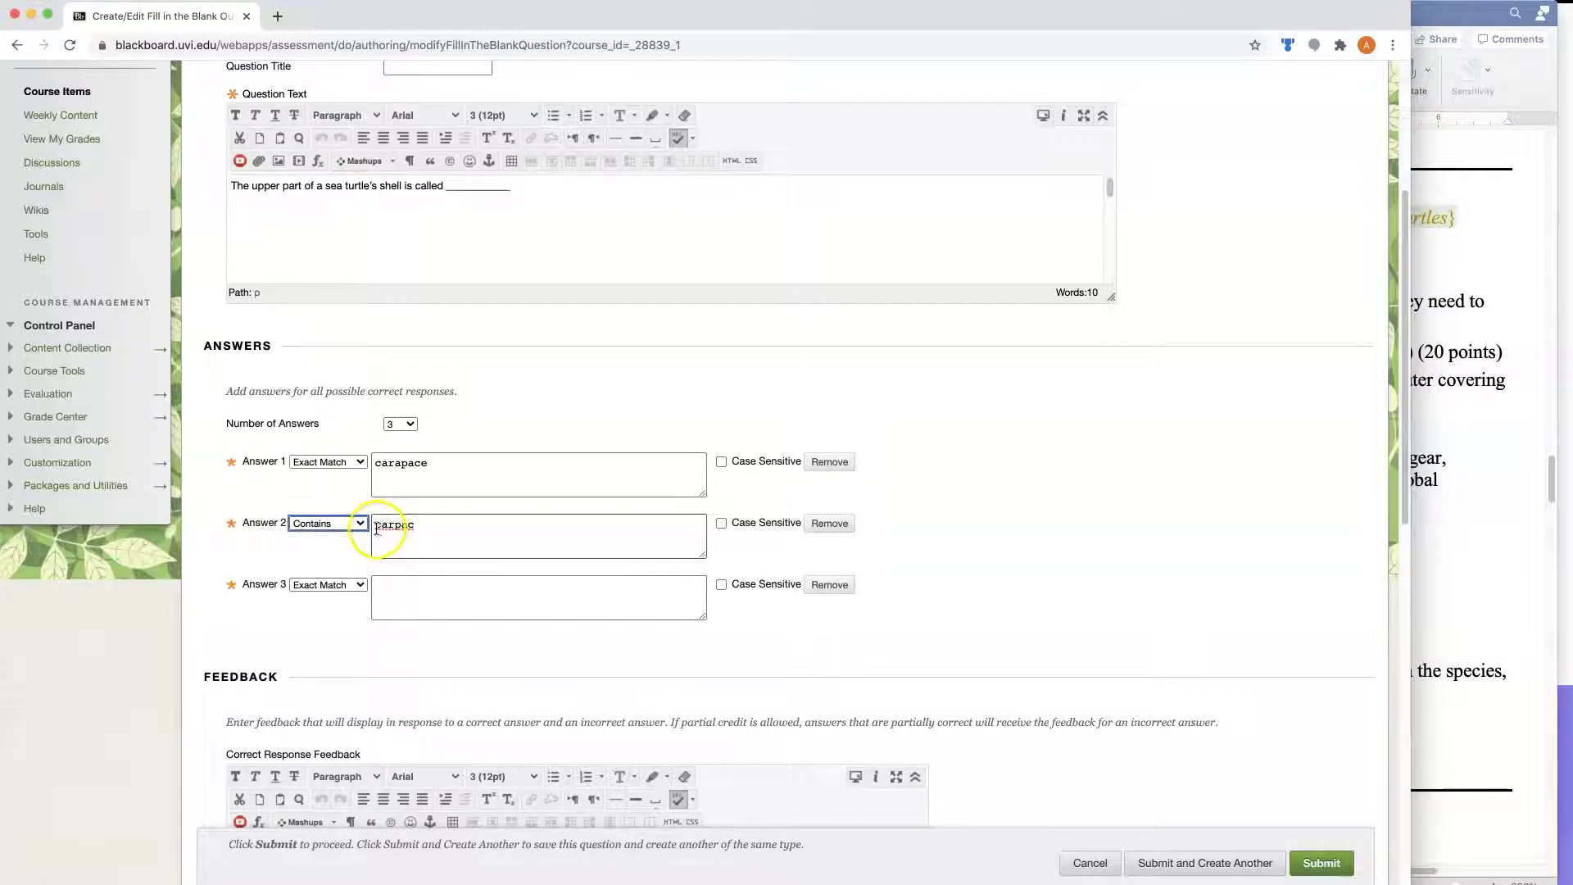
{"action": "left_click", "coordinate": [378, 529]}
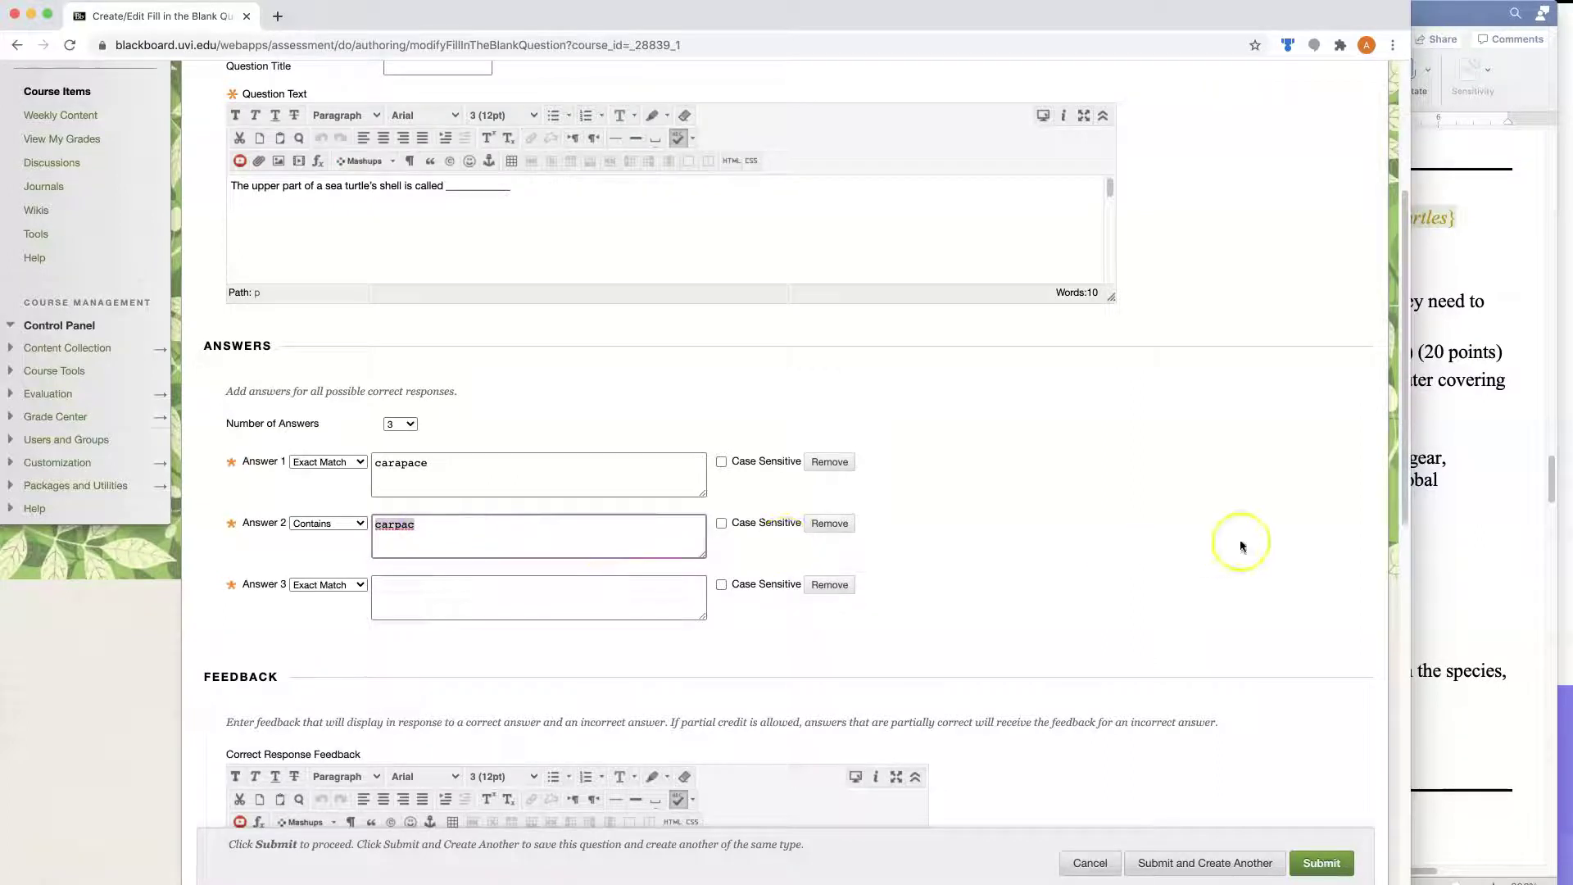
Copy "carapac" from the design document into Answer 3 and set its match type to Contains
{"action": "left_click", "coordinate": [1460, 545]}
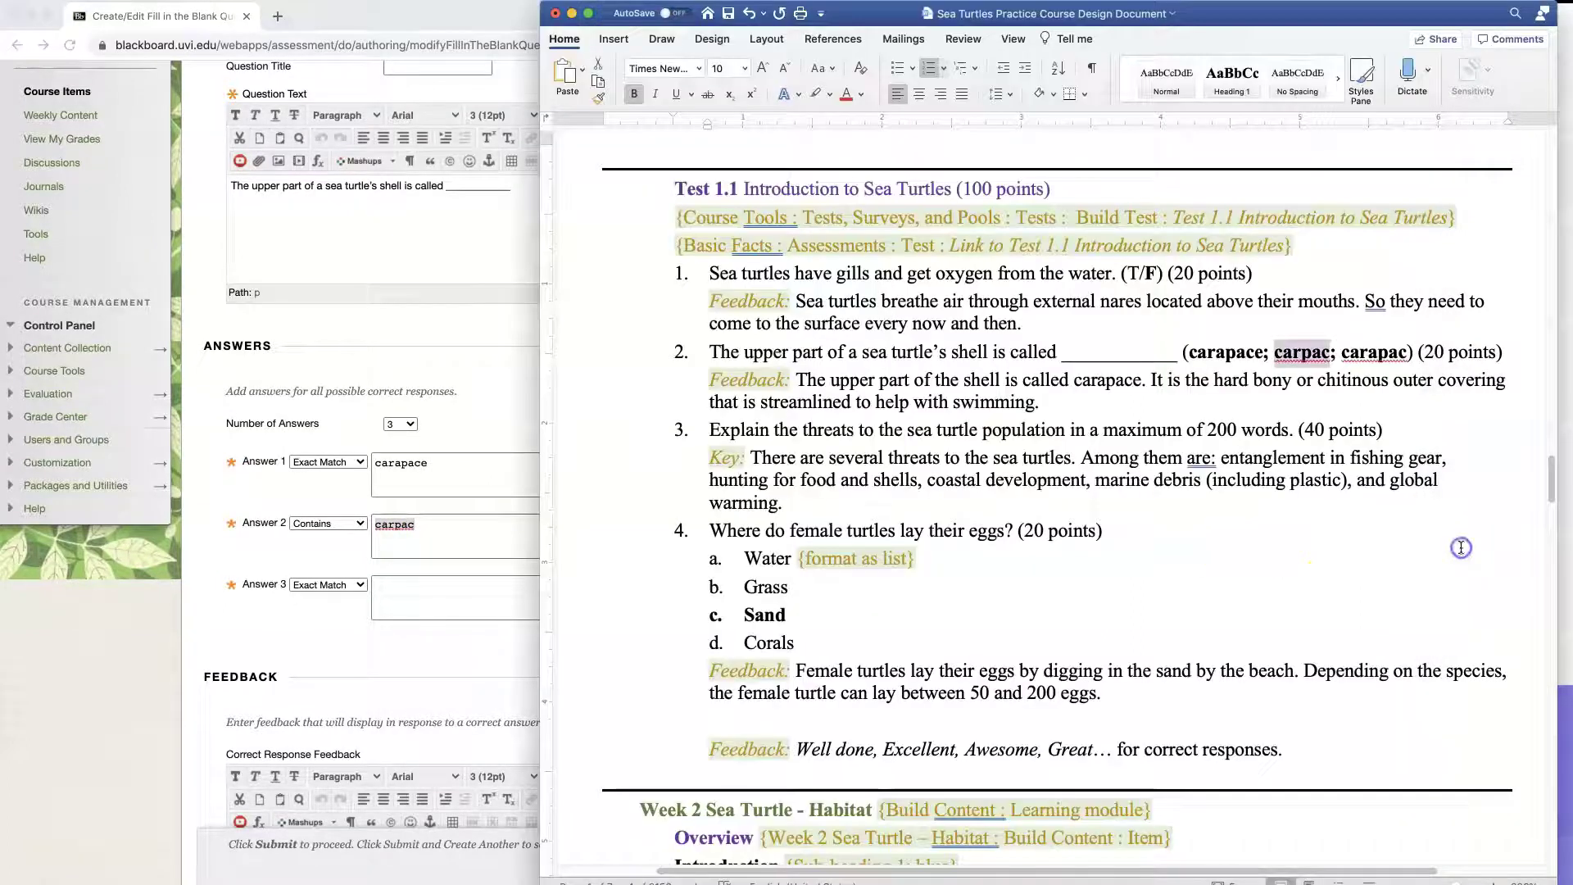
{"action": "double_click", "coordinate": [1370, 353]}
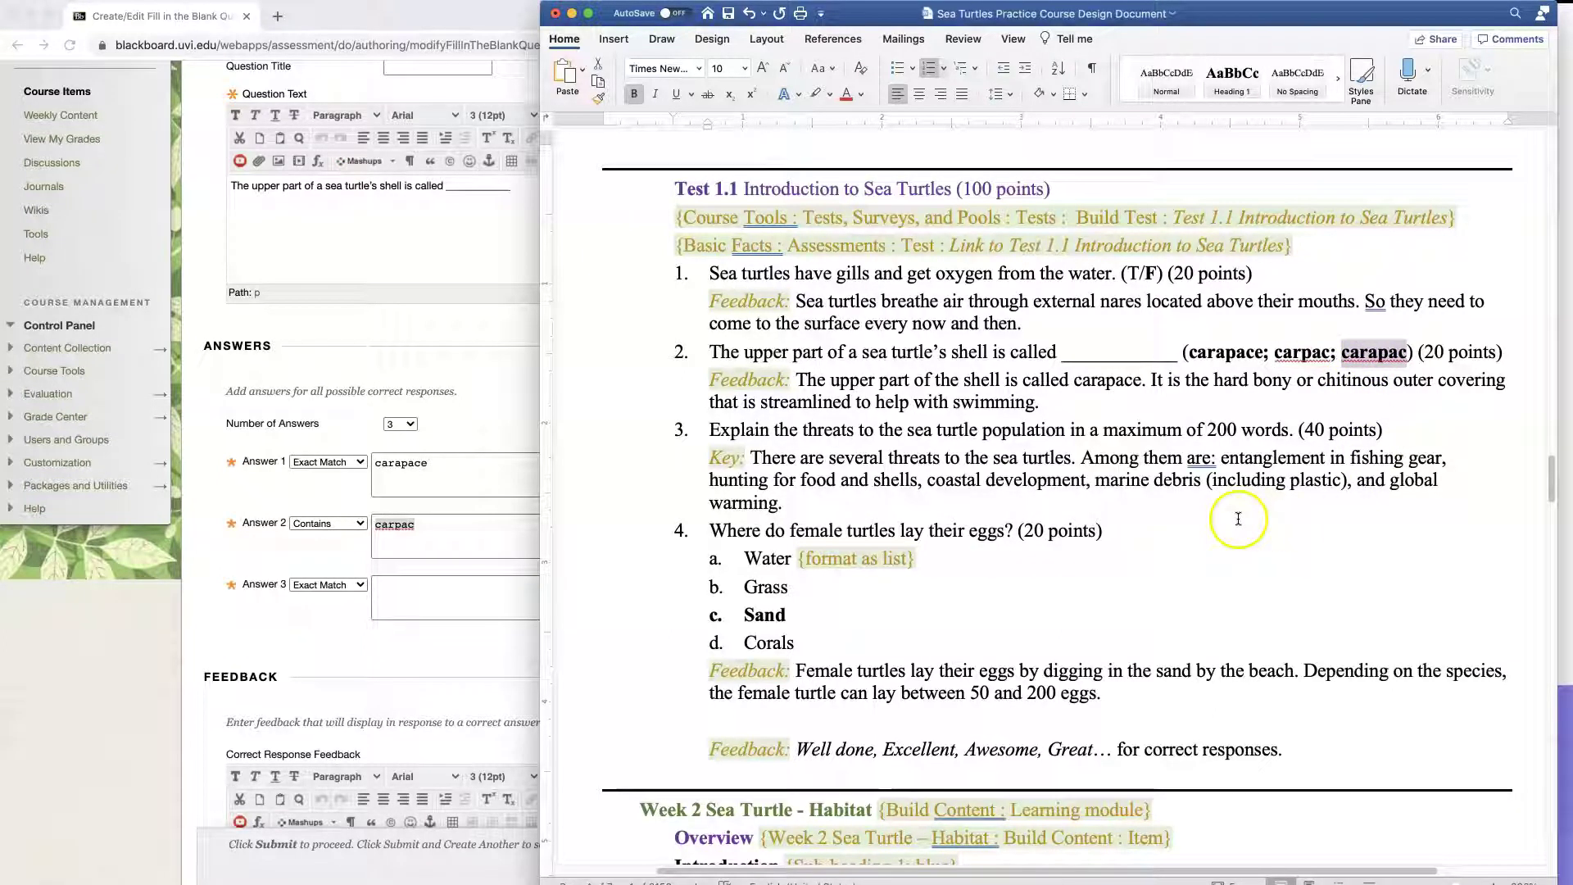
{"action": "left_click", "coordinate": [399, 603]}
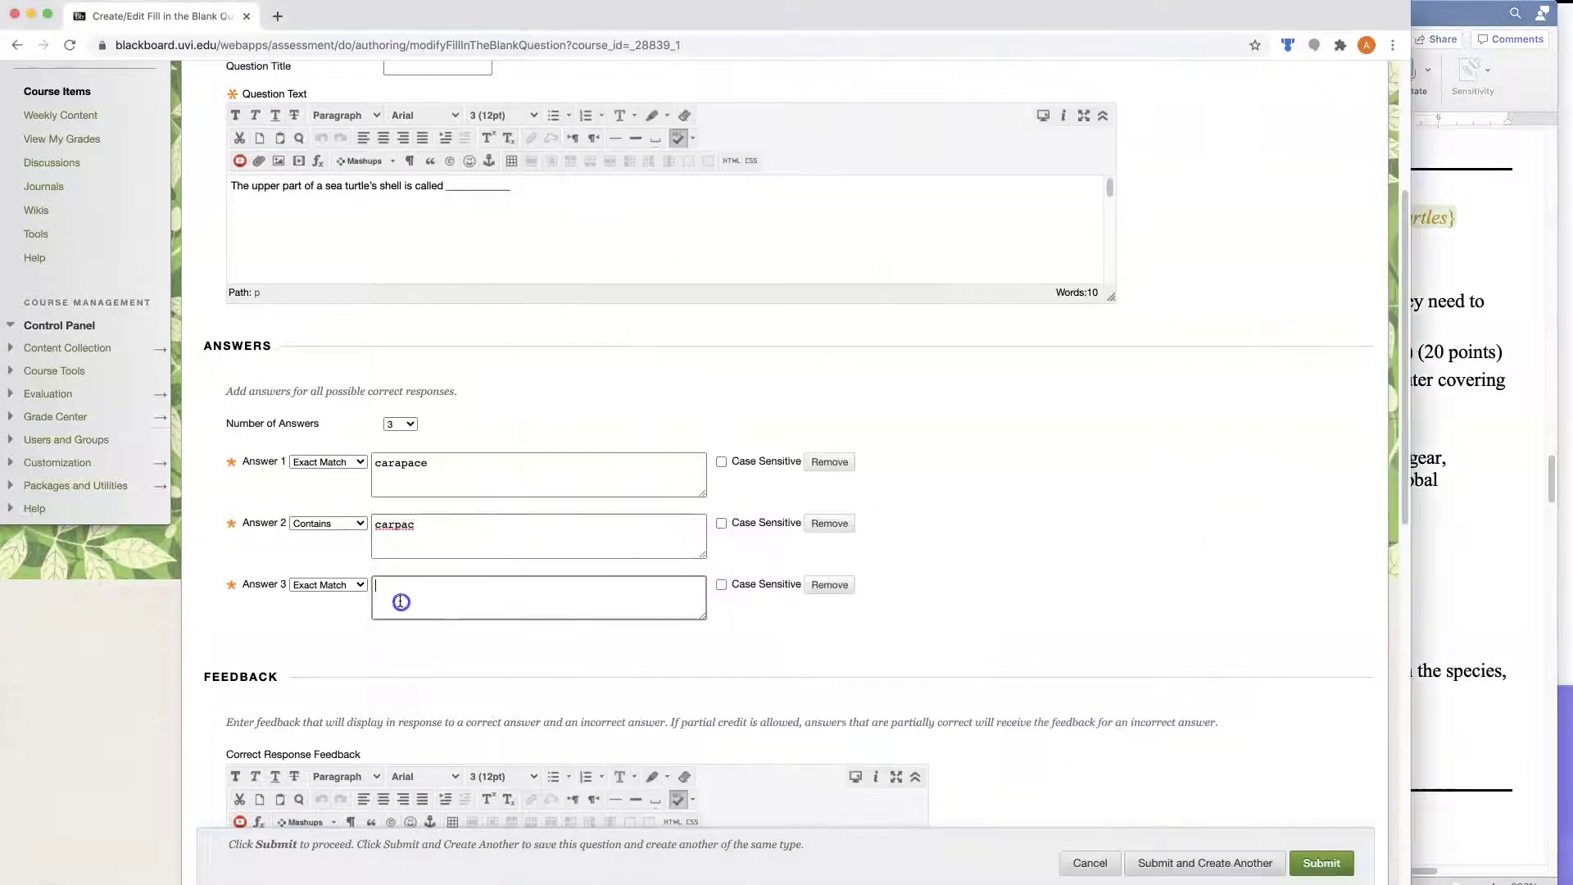
{"action": "left_click", "coordinate": [316, 585]}
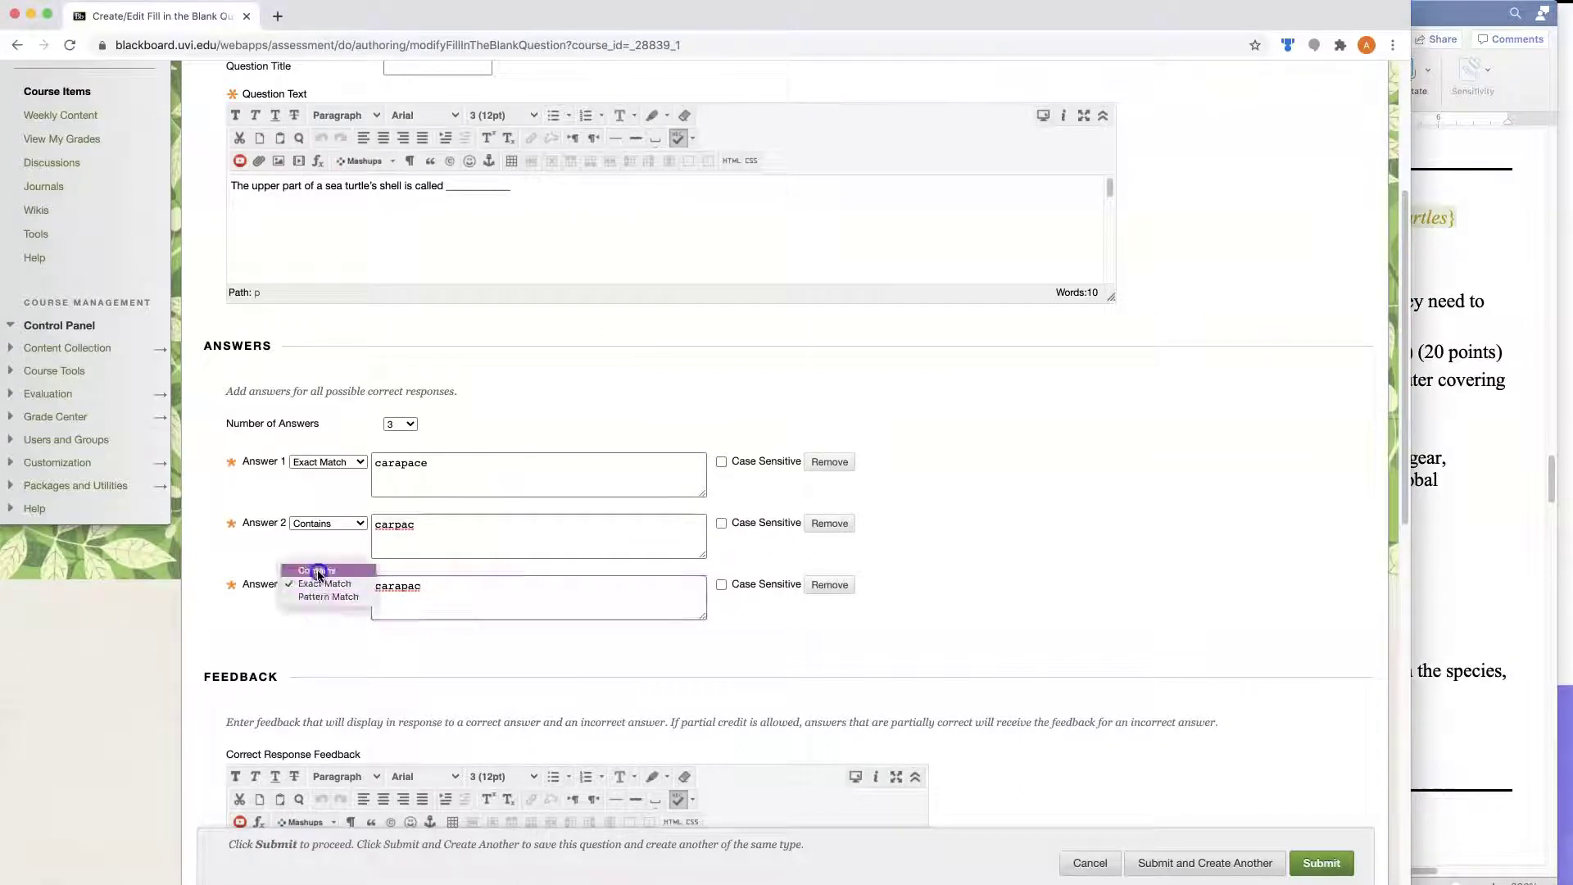
{"action": "left_click", "coordinate": [318, 571]}
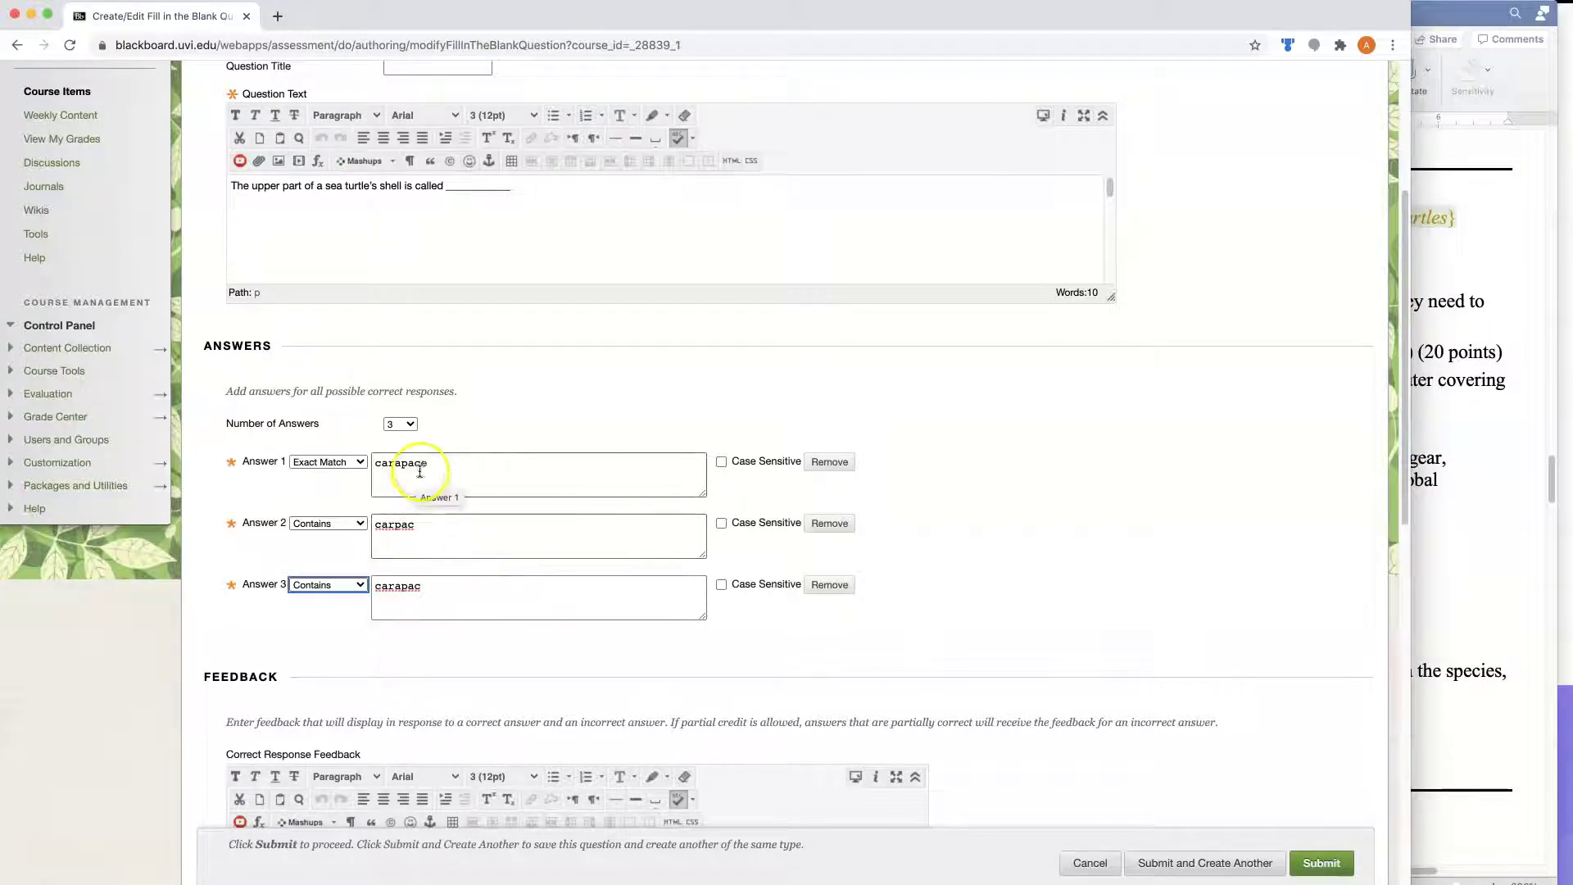
{"action": "left_click", "coordinate": [371, 463]}
{"action": "left_click", "coordinate": [1169, 585]}
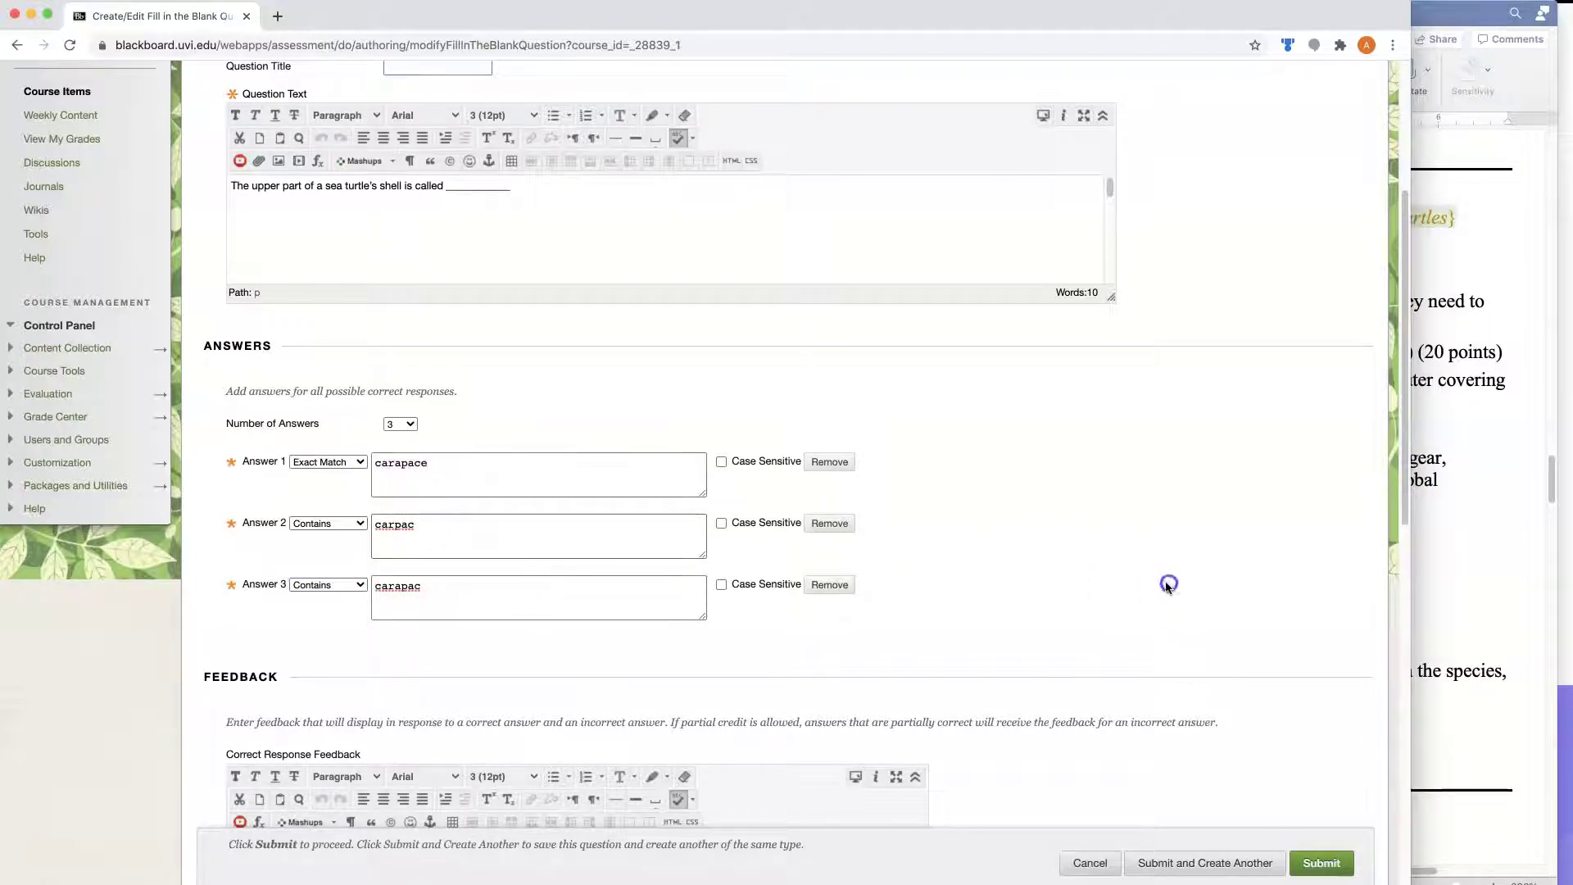
Copy question 2's feedback about the carapace from the design document into both the correct and incorrect response feedback
{"action": "scroll", "coordinate": [1147, 585], "scroll_direction": "down", "scroll_amount": 6}
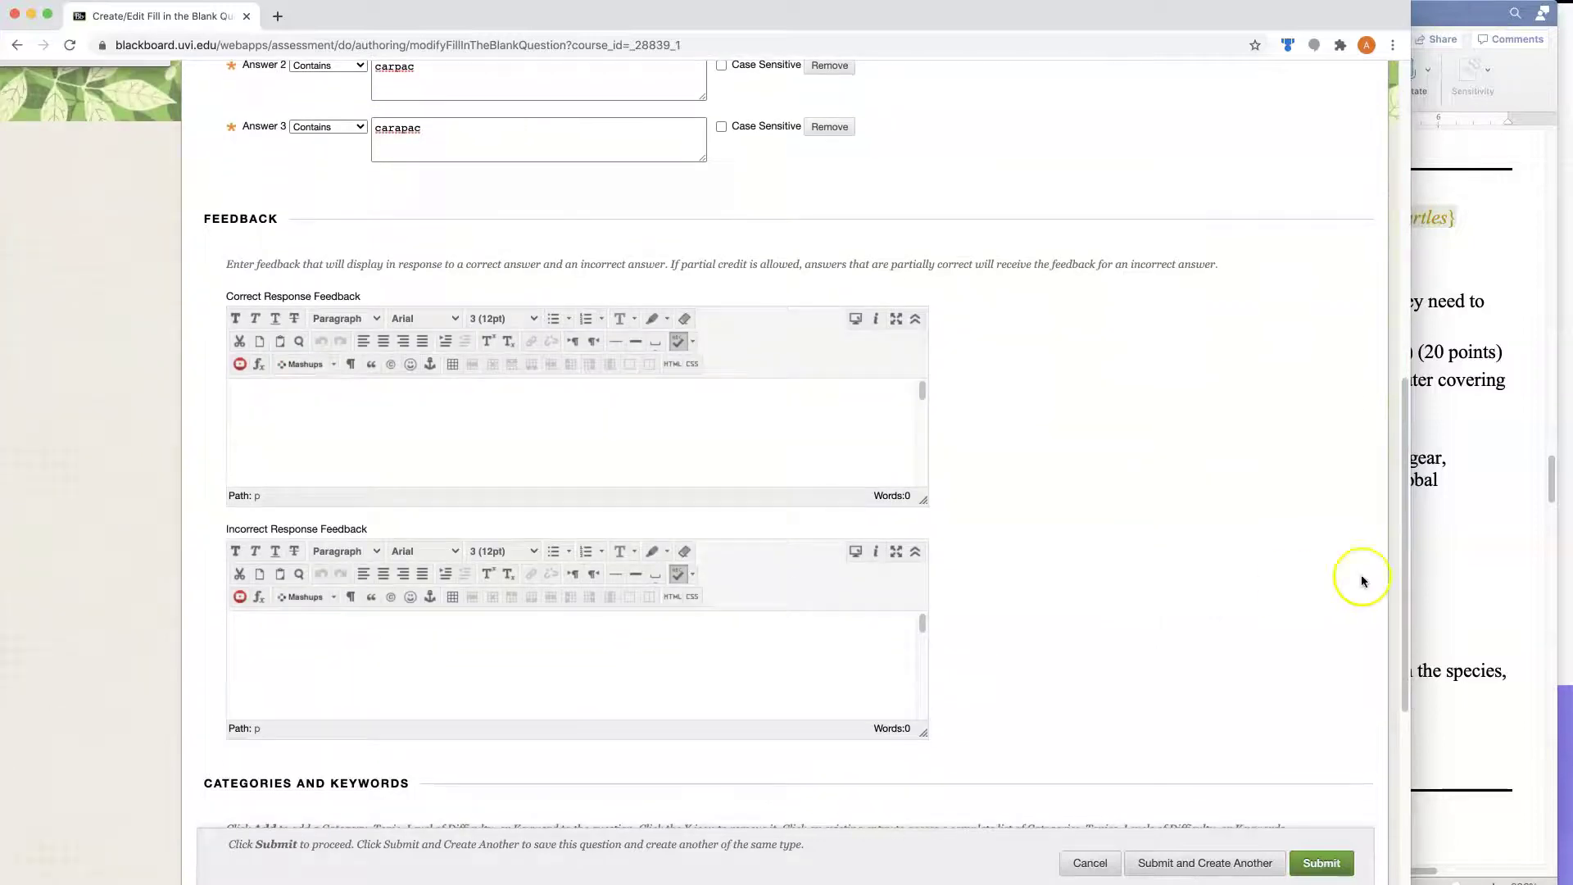
{"action": "left_click", "coordinate": [1495, 547]}
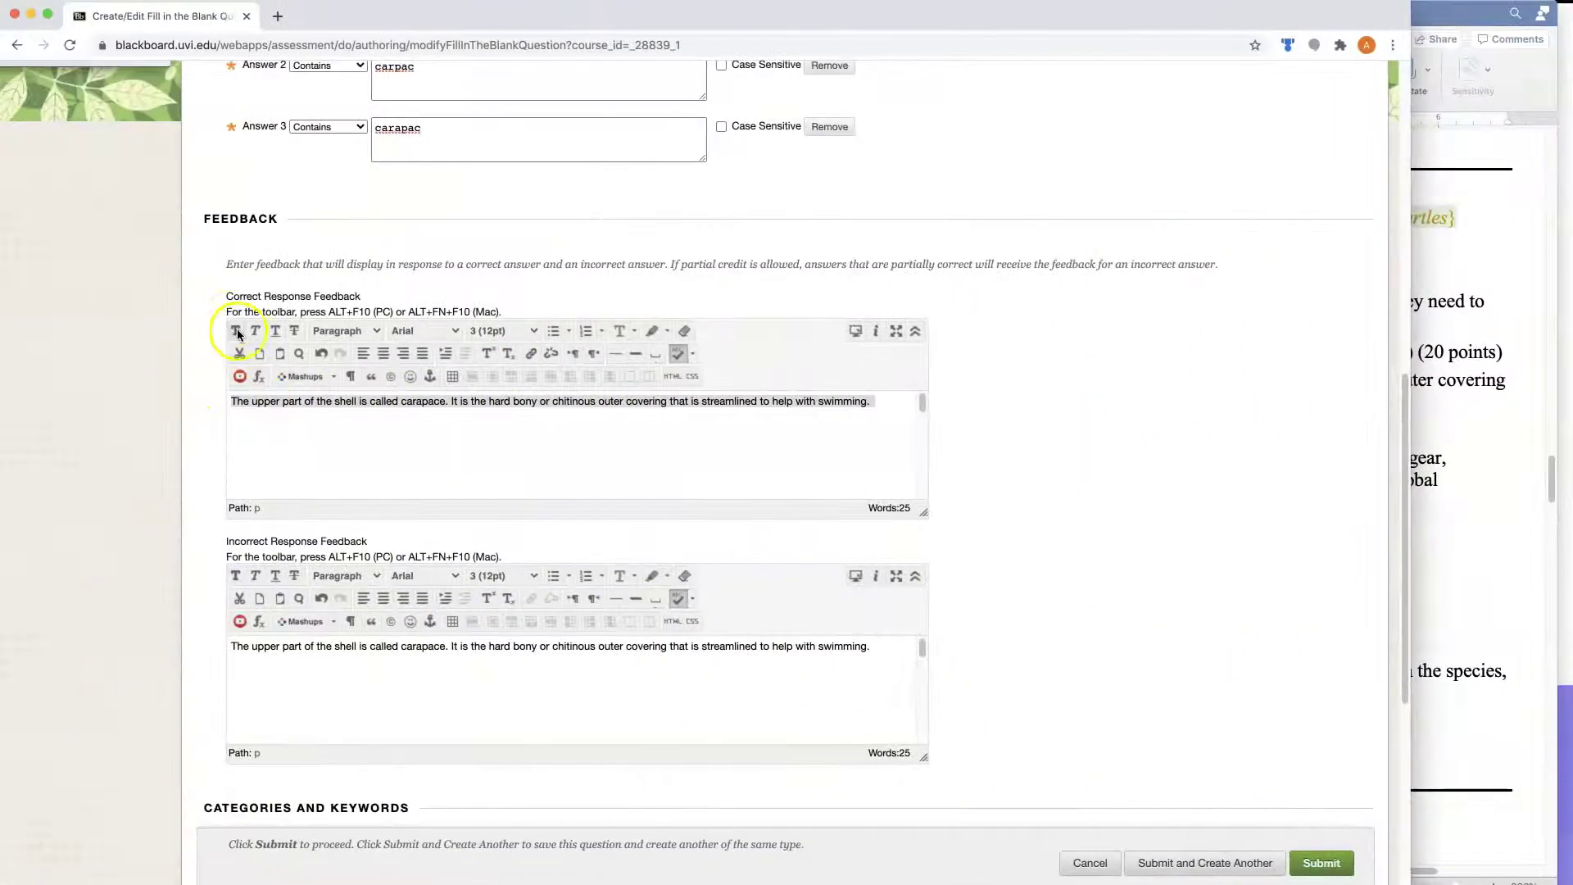
{"action": "left_click_drag", "start_coordinate": [234, 404], "coordinate": [245, 415]}
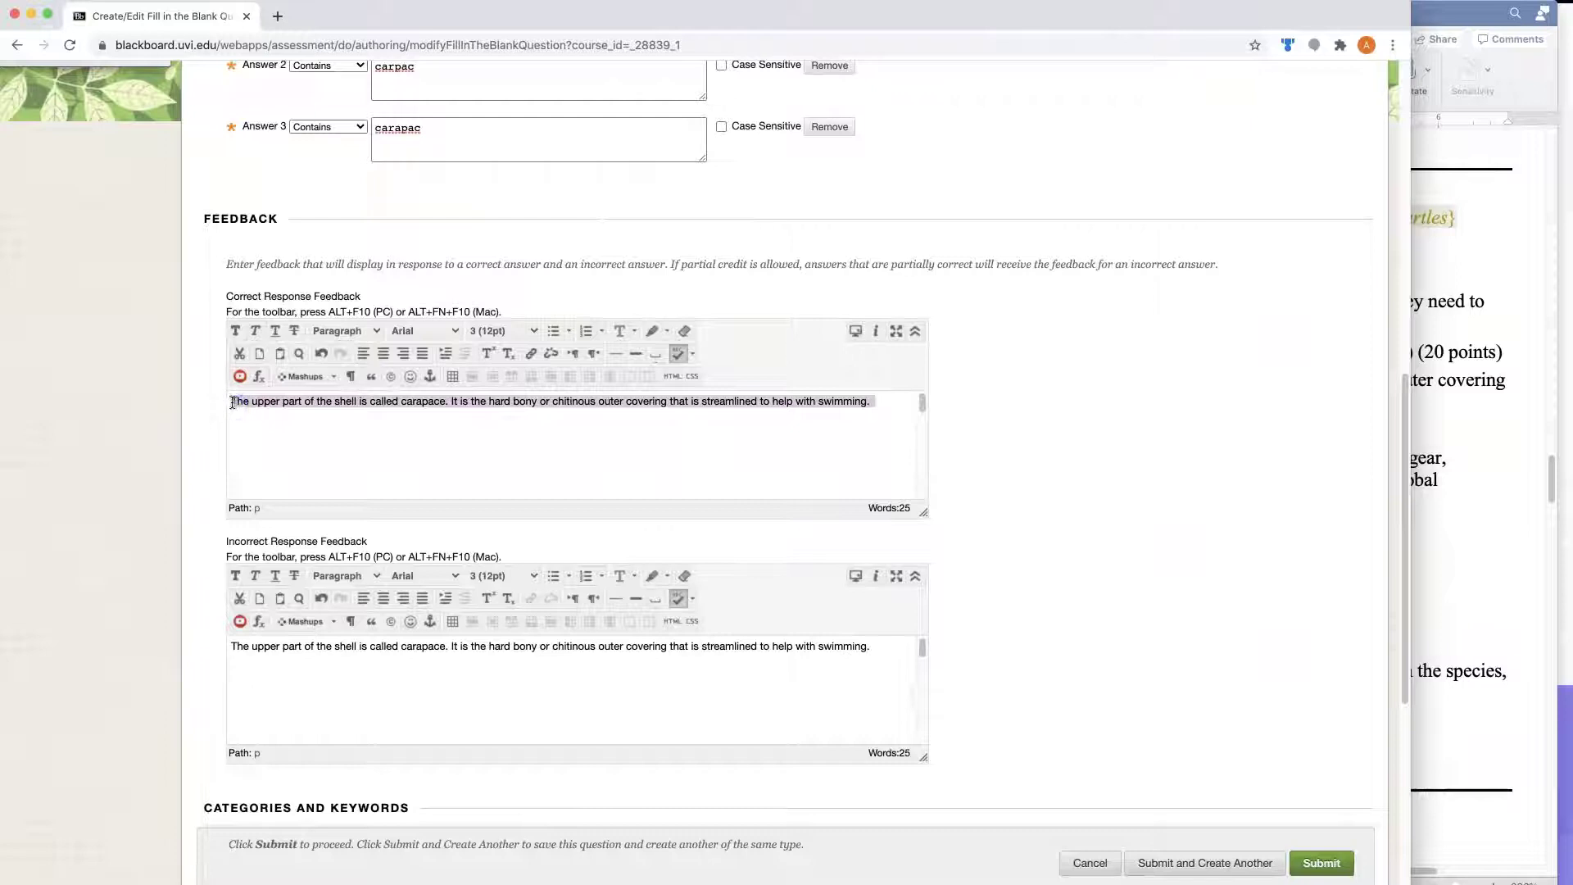
Add "Excellent!" on its own line before the correct response feedback and submit the Fill in the Blank question
{"action": "left_click", "coordinate": [233, 402]}
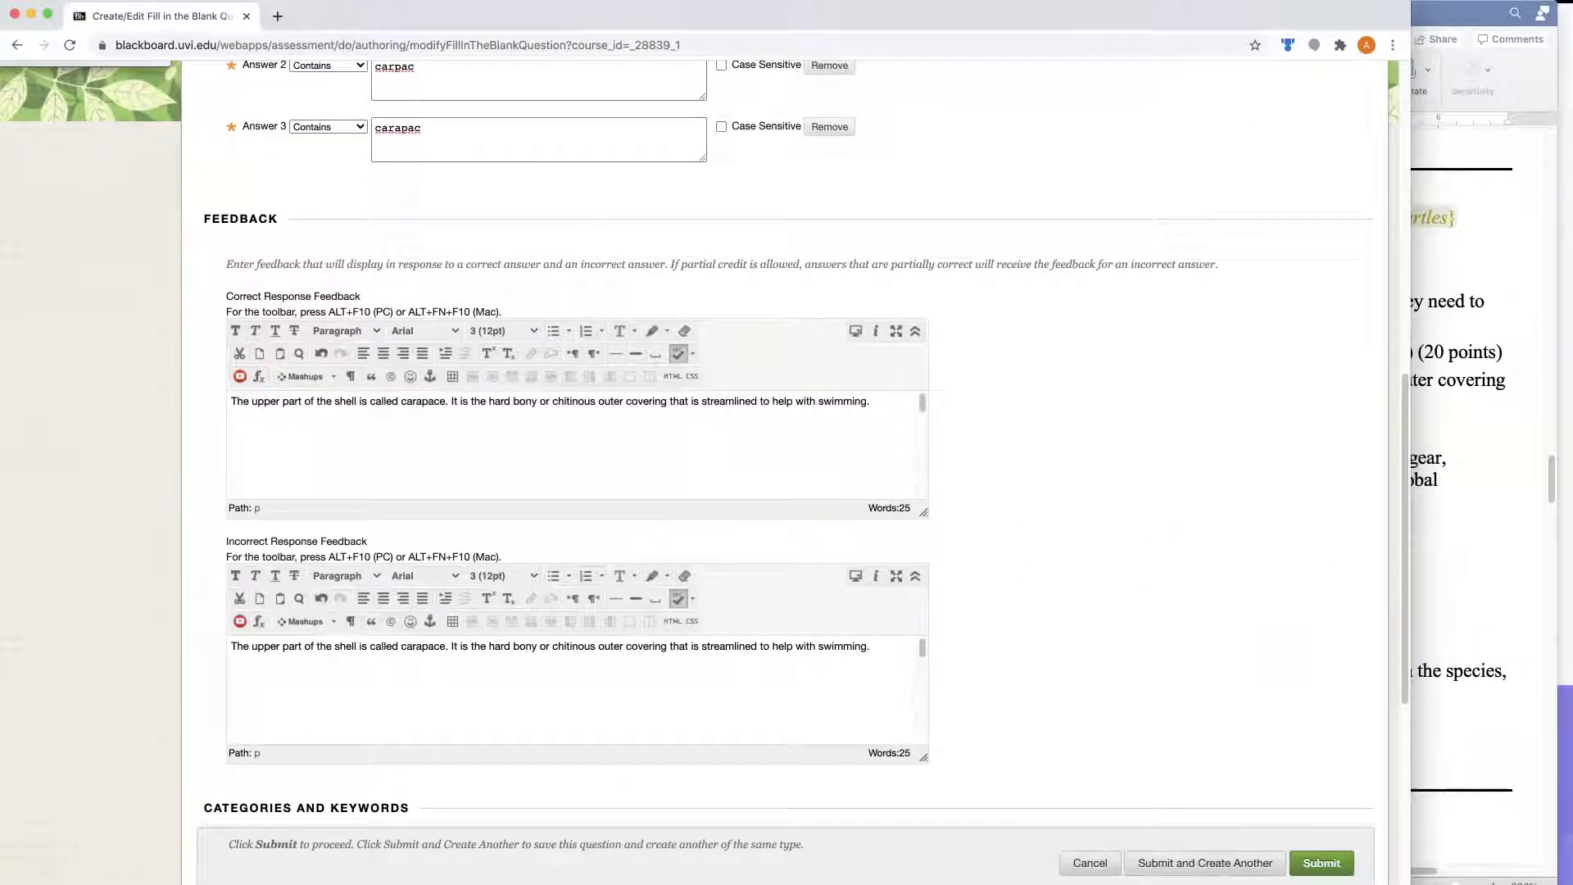
{"action": "type", "text": "Excellent!"}
{"action": "key", "text": "Return"}
{"action": "scroll", "coordinate": [1320, 829], "scroll_direction": "down", "scroll_amount": 5}
{"action": "left_click", "coordinate": [1320, 837]}
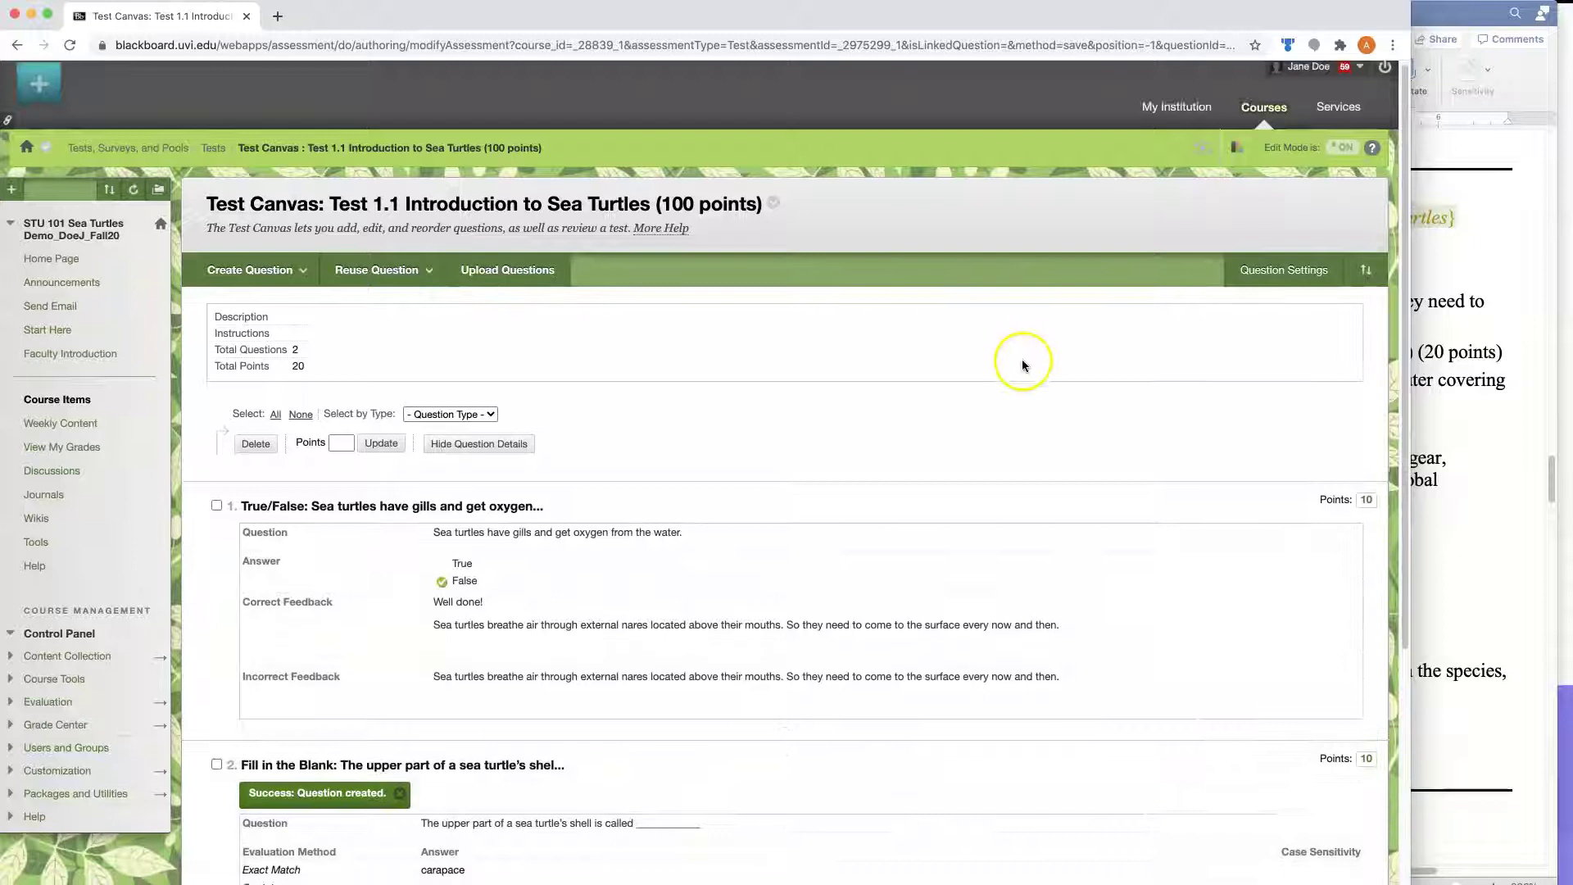
Set the points of questions 1 and 2 to 20 each, as listed in the course design document
{"action": "scroll", "coordinate": [1021, 363], "scroll_direction": "down", "scroll_amount": 3}
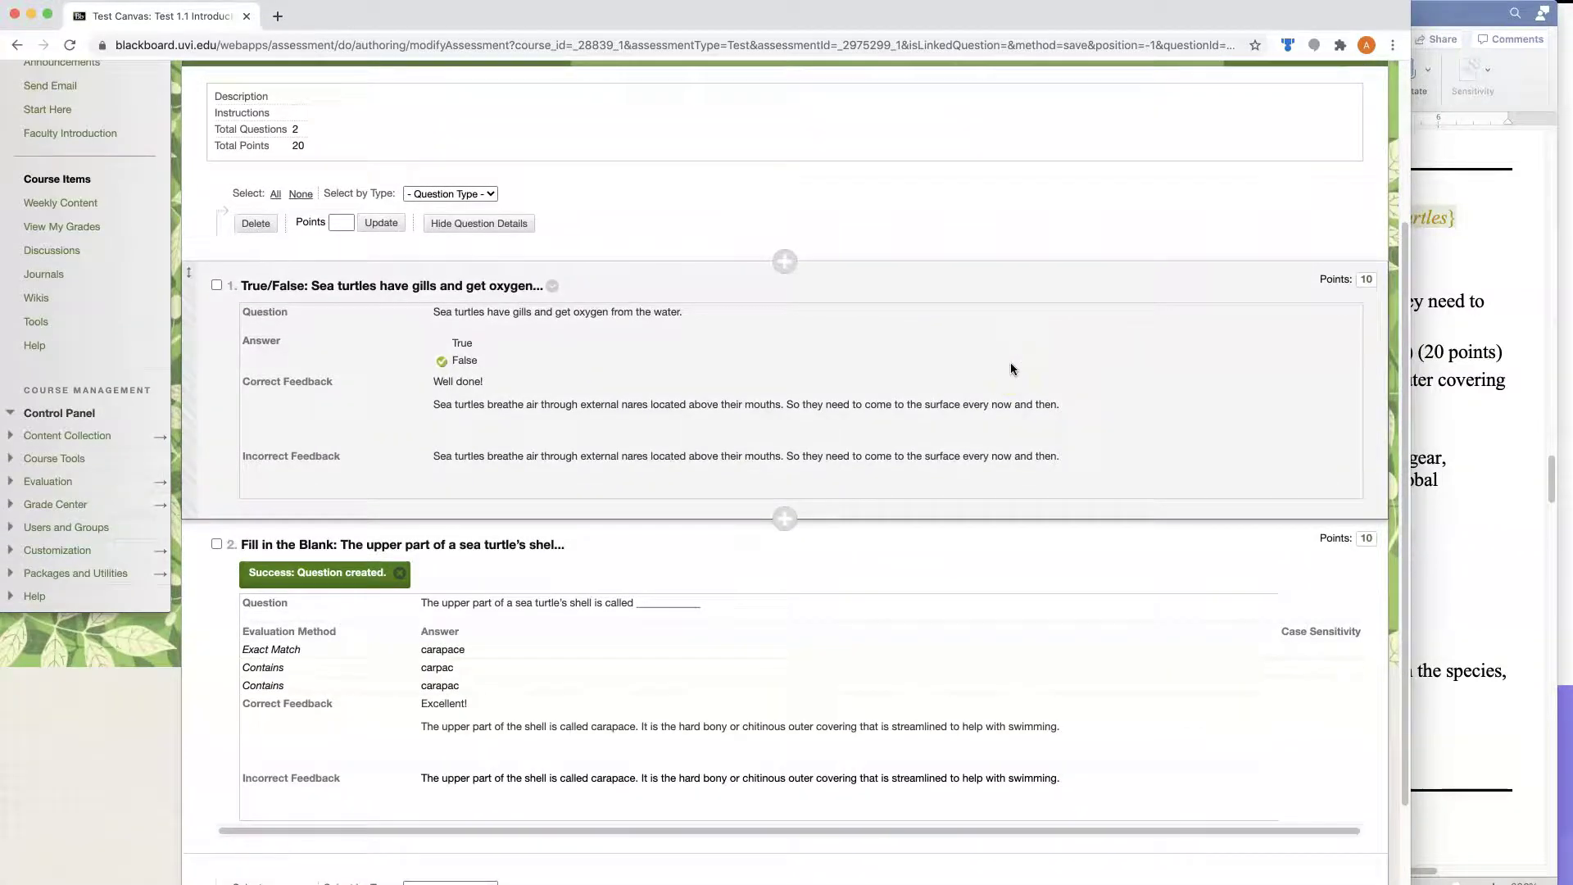
{"action": "left_click", "coordinate": [1503, 475]}
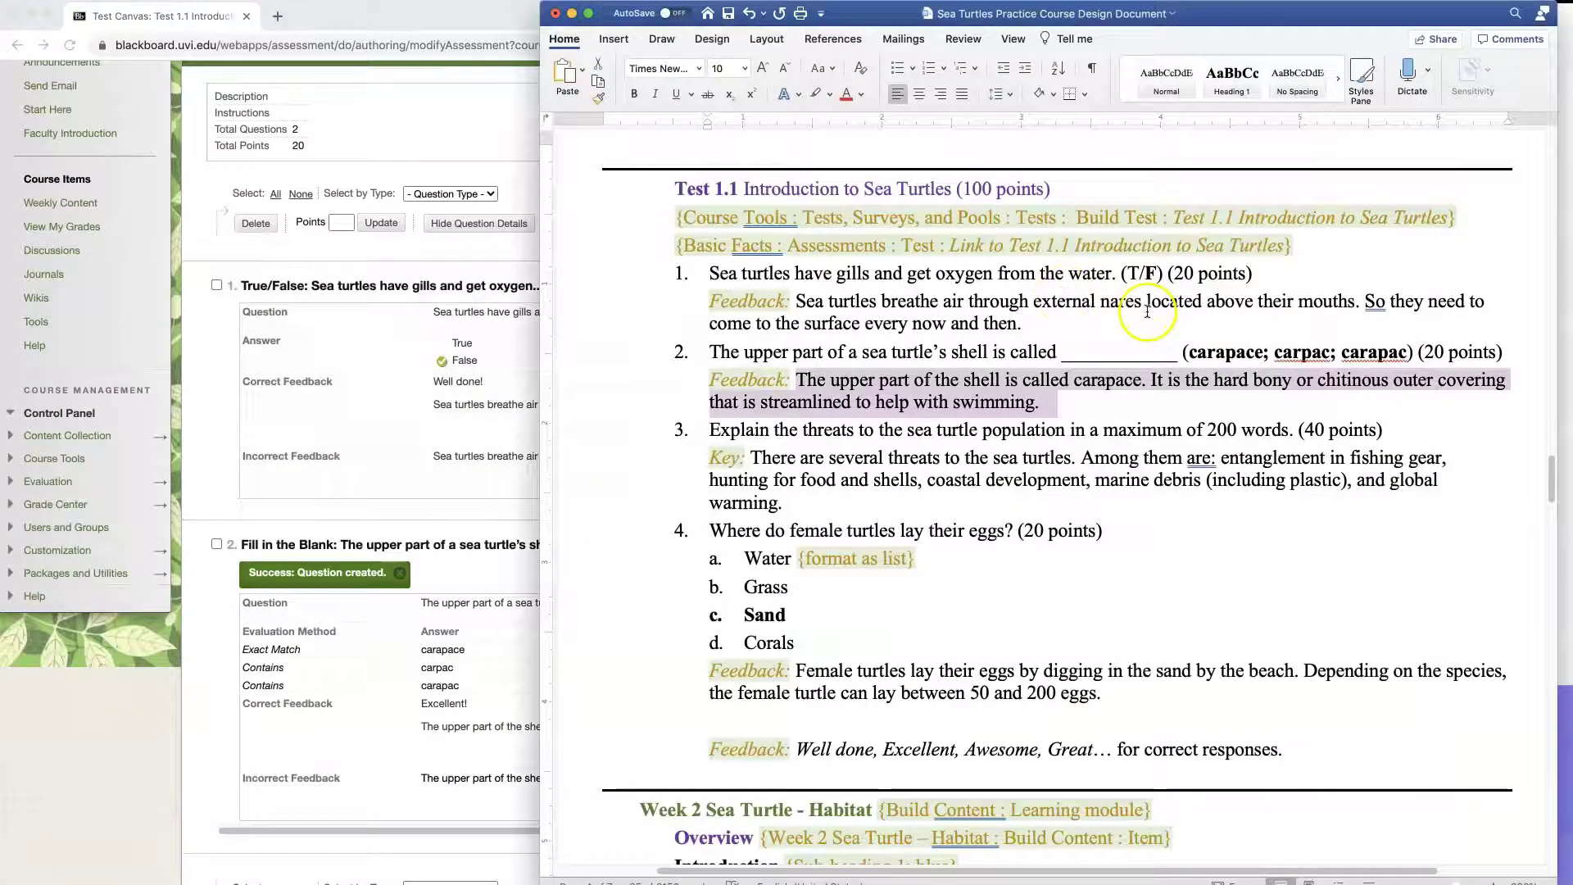
{"action": "left_click", "coordinate": [1184, 274]}
{"action": "left_click", "coordinate": [1433, 352]}
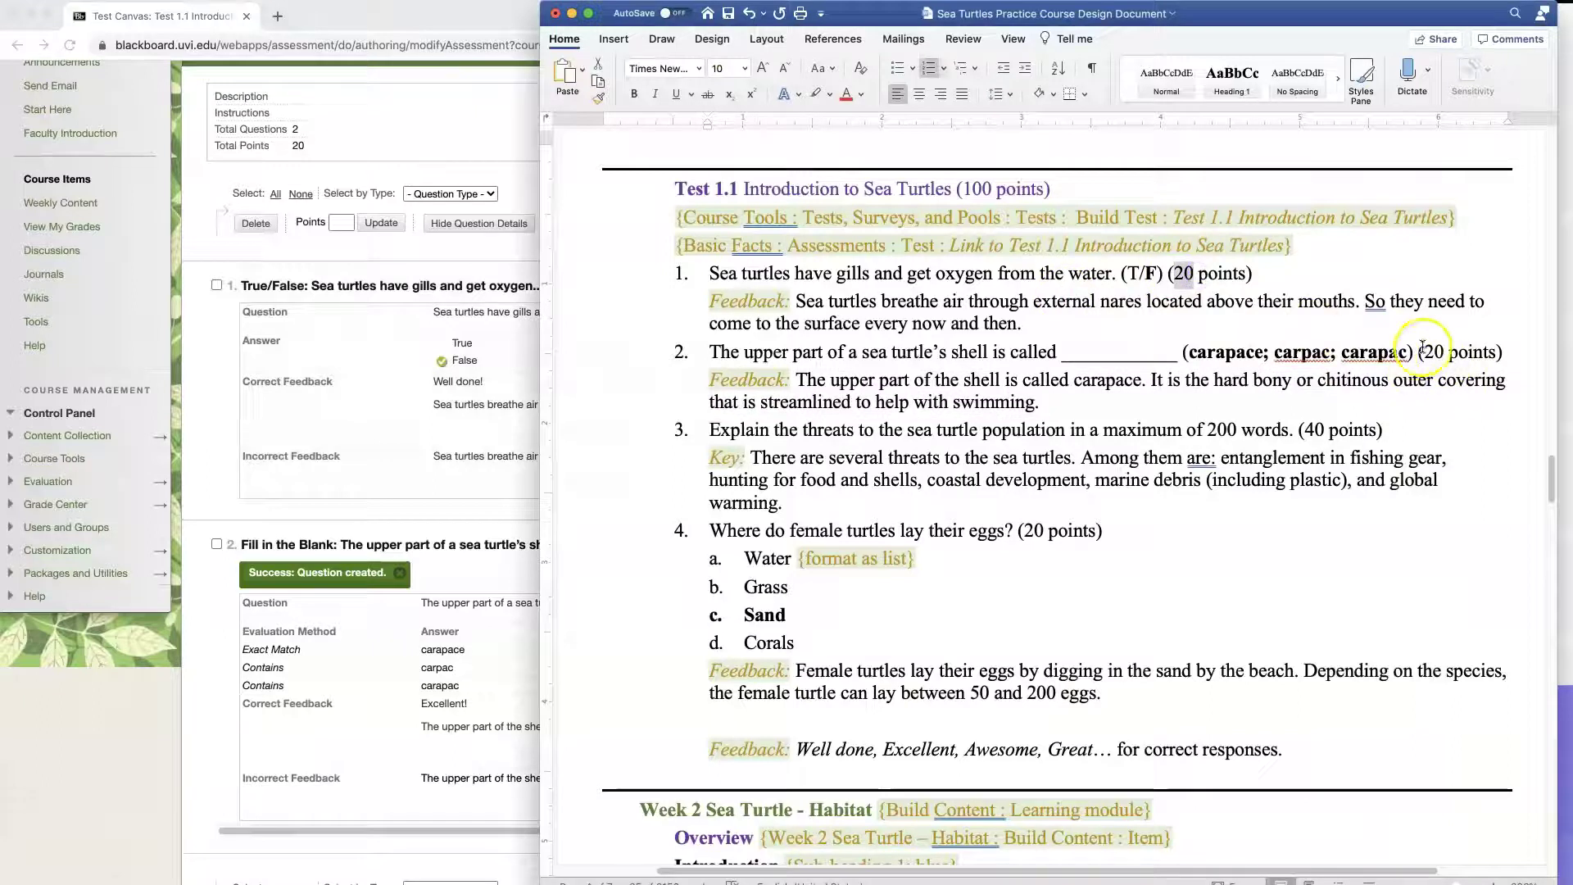
{"action": "left_click", "coordinate": [297, 451]}
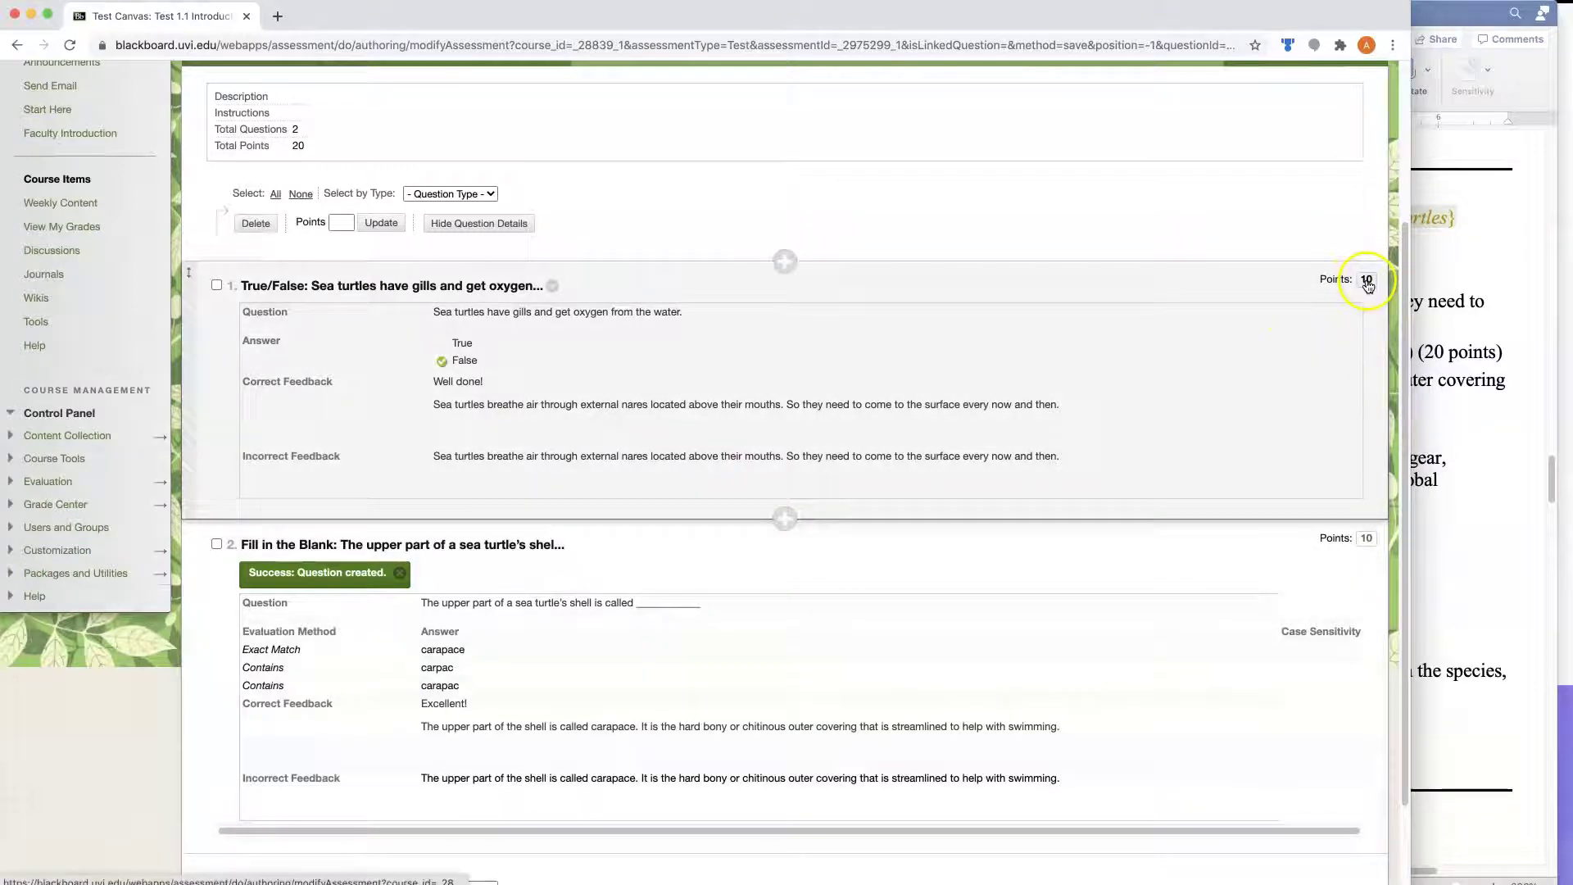
{"action": "left_click", "coordinate": [1367, 281]}
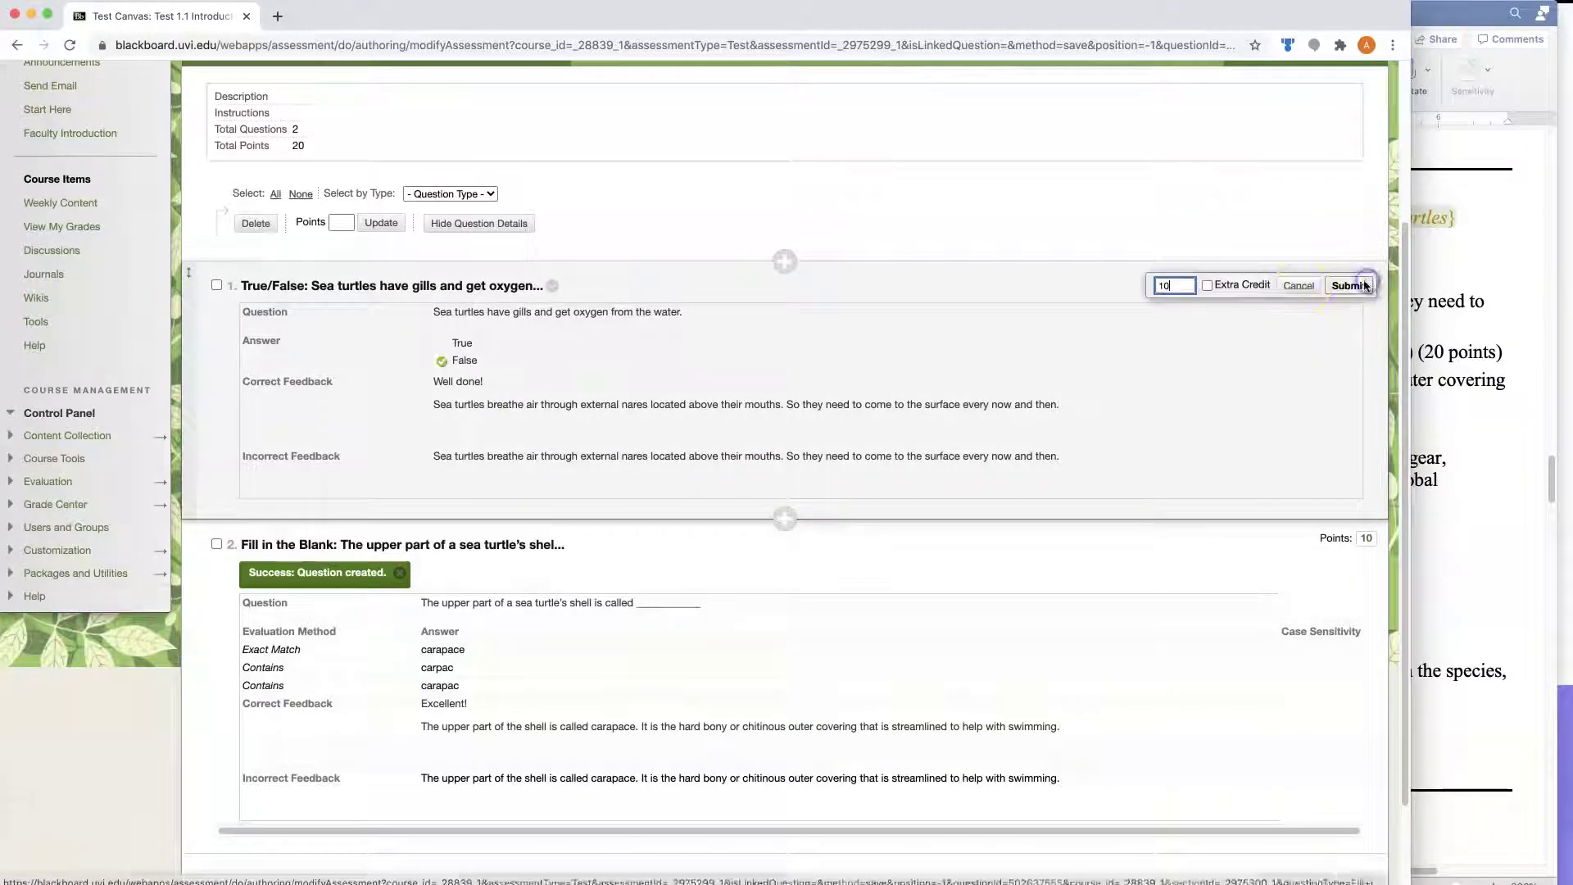
{"action": "double_click", "coordinate": [1173, 286]}
{"action": "type", "text": "20"}
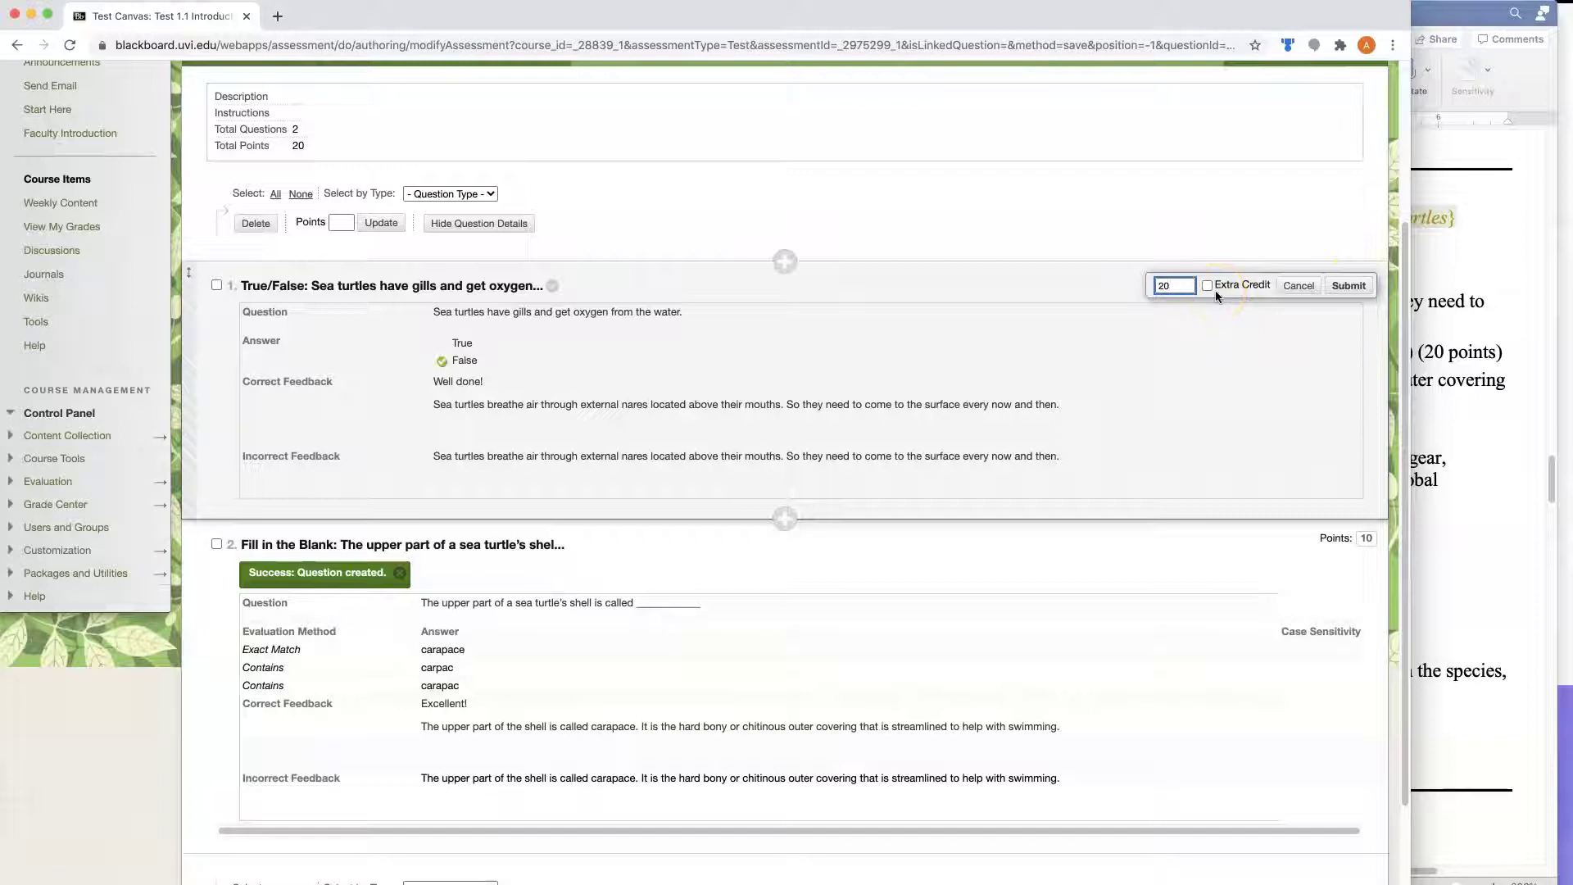
{"action": "left_click", "coordinate": [1349, 285]}
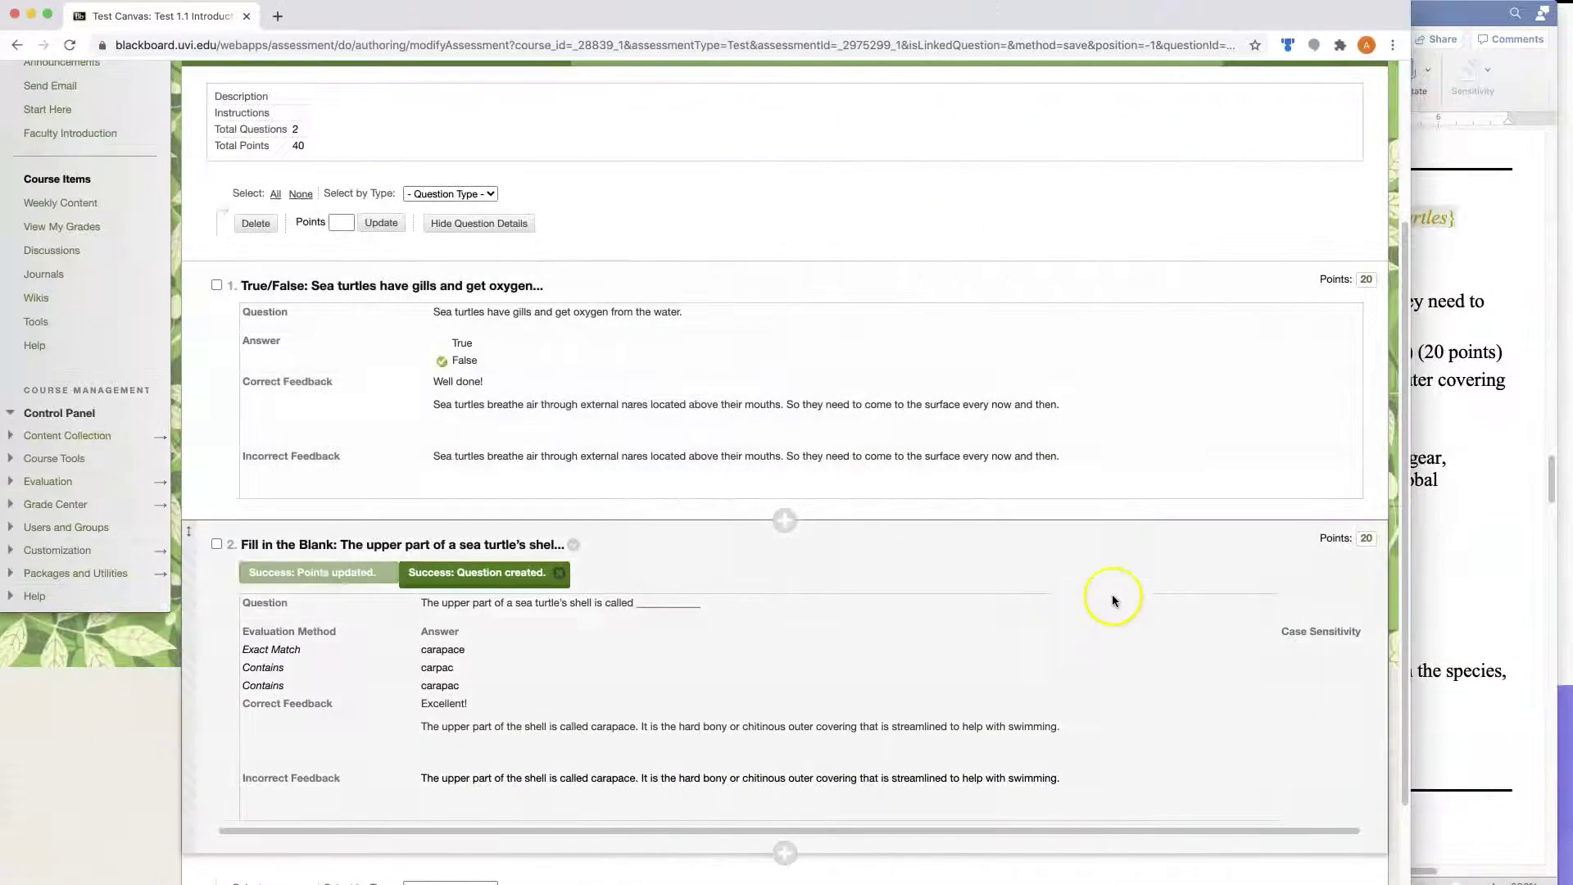
Create a Short Answer question with the text "Explain the threats to the sea turtle population in a maximum of 200 words." copied from the design document, clearing its formatting
{"action": "left_click", "coordinate": [1452, 557]}
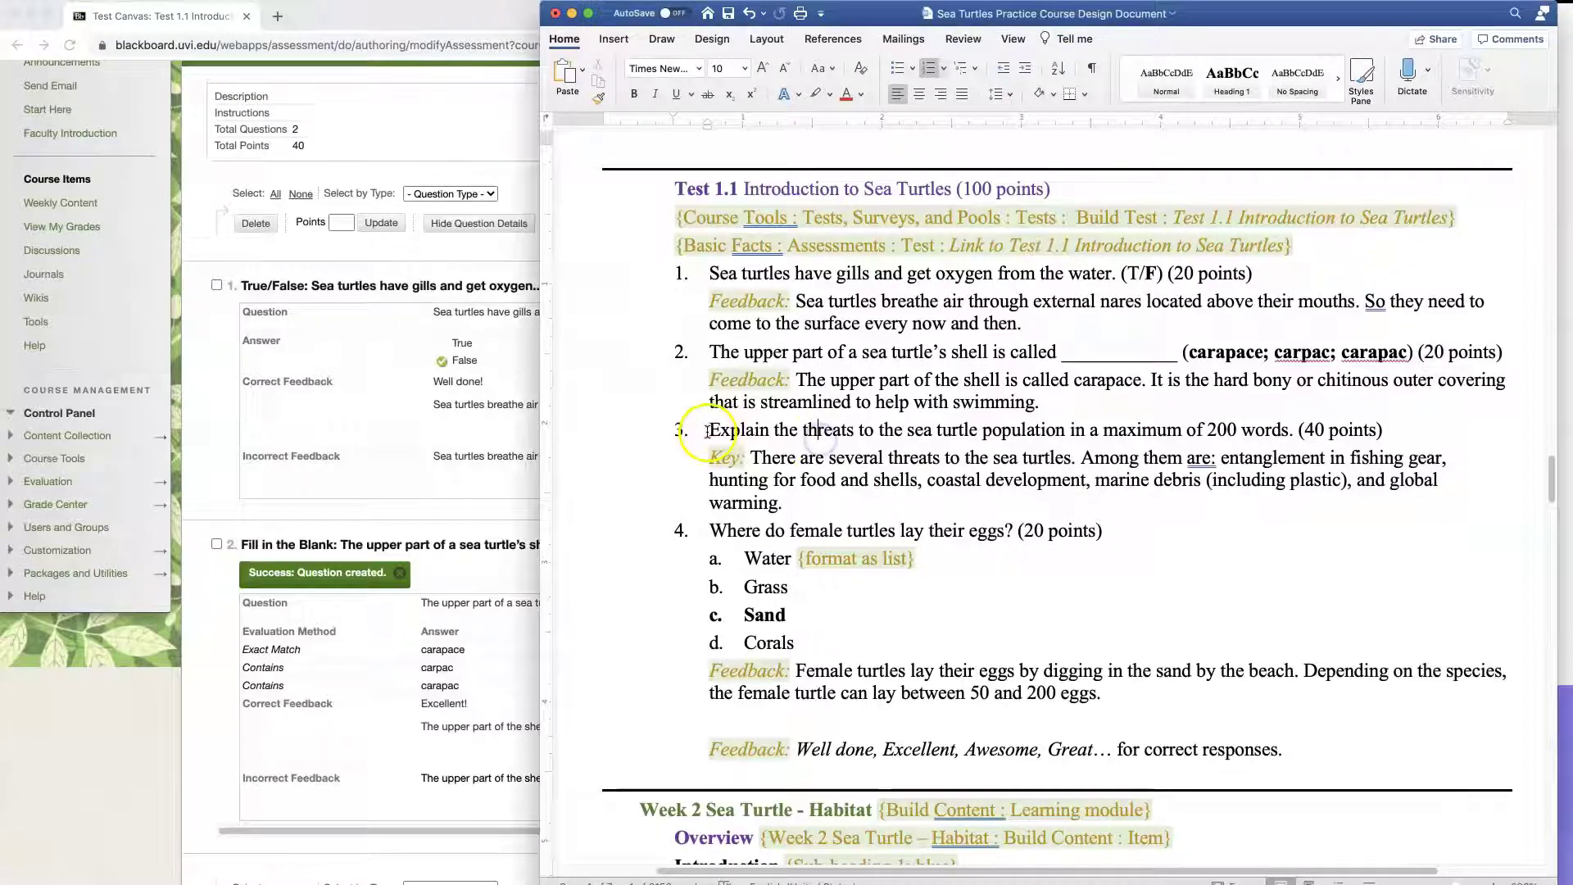
{"action": "left_click_drag", "start_coordinate": [711, 429], "coordinate": [1300, 434]}
{"action": "key", "text": "ctrl+c"}
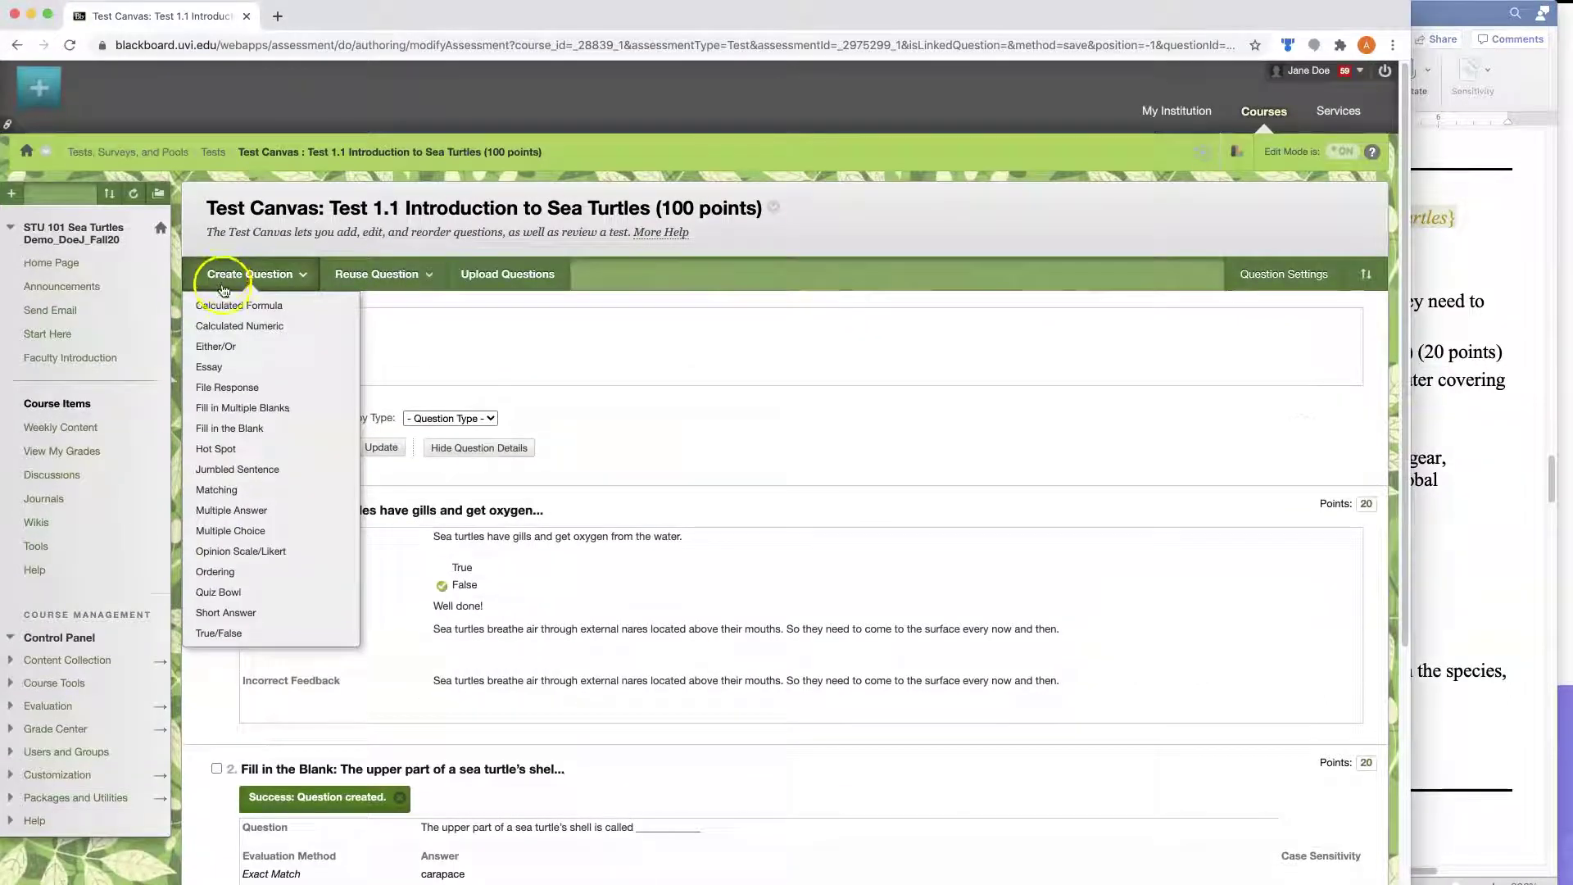
{"action": "left_click", "coordinate": [227, 614]}
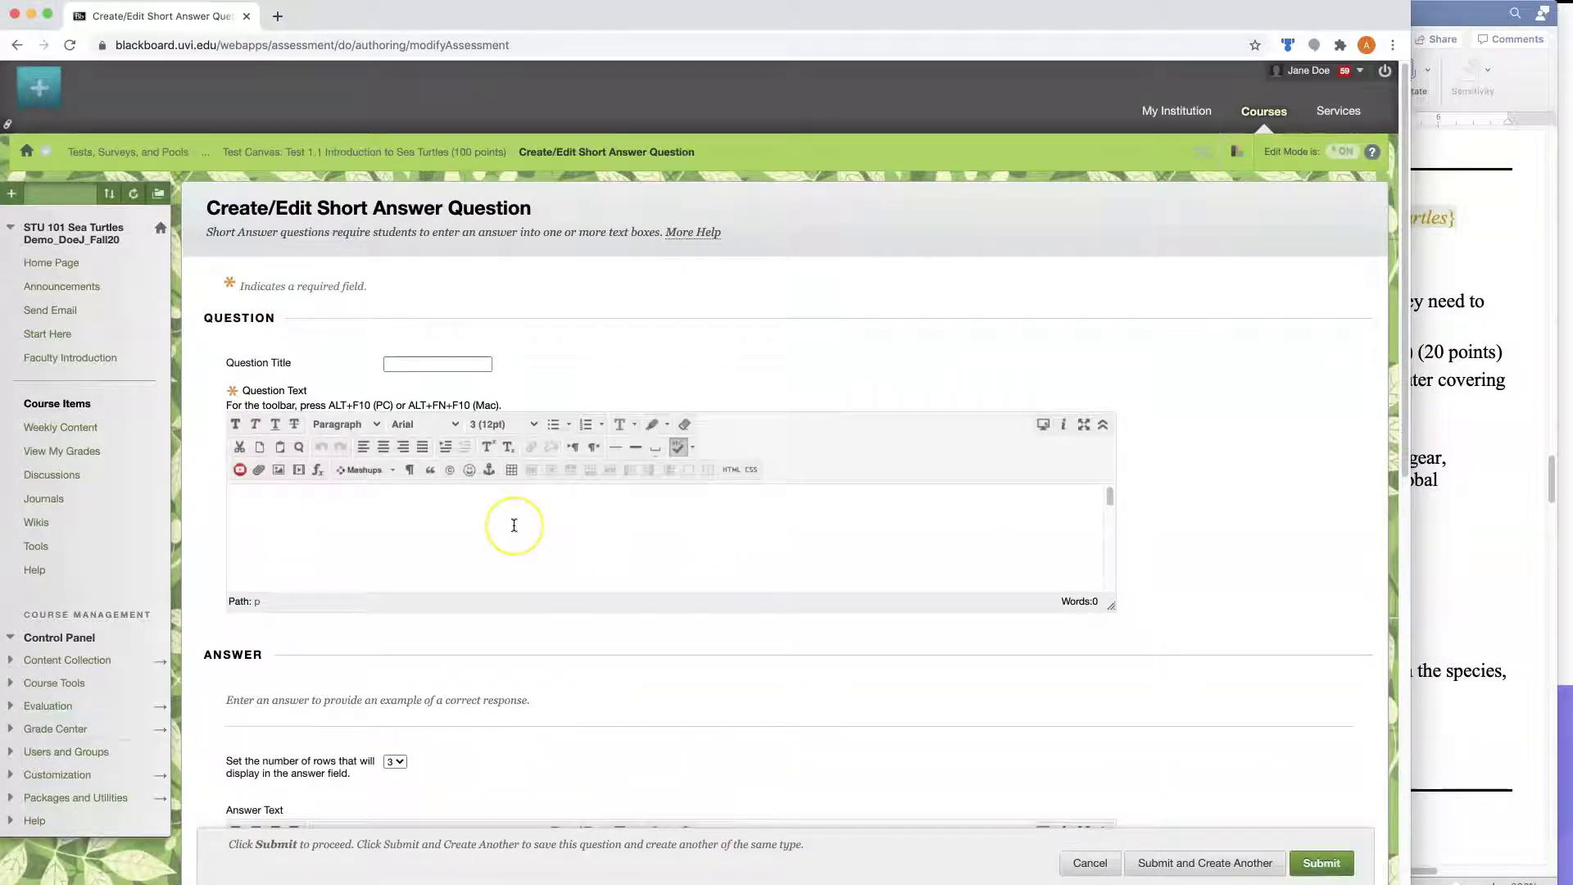
{"action": "key", "text": "ctrl+v"}
{"action": "key", "text": "ctrl+a"}
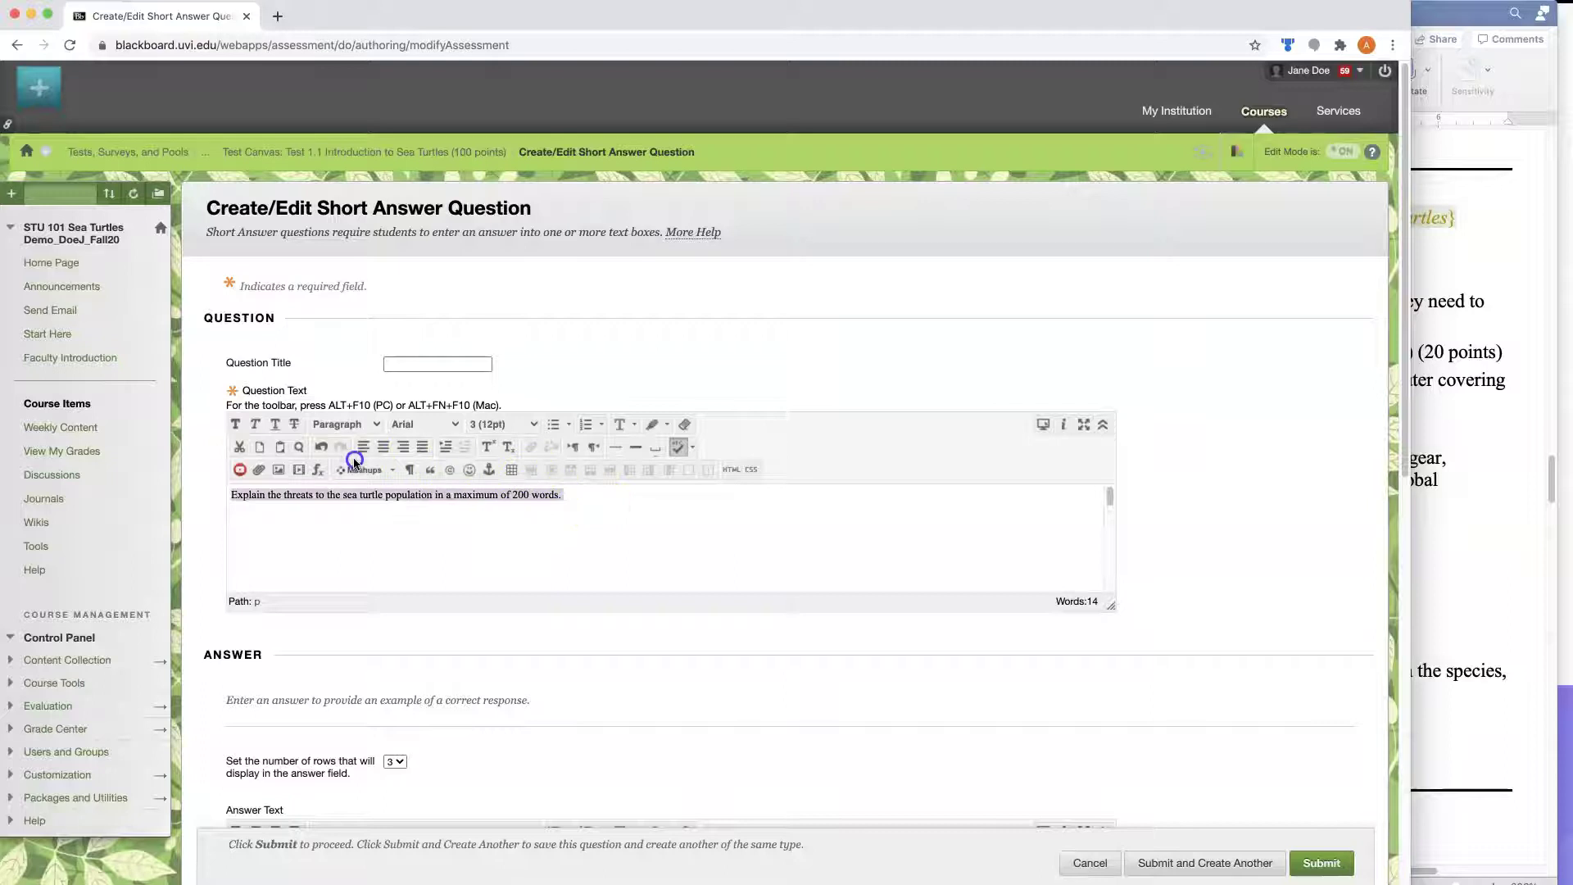
{"action": "left_click", "coordinate": [685, 424]}
Copy question 3's answer key about the threats to sea turtles from the design document into the Instructor Notes
{"action": "scroll", "coordinate": [611, 408], "scroll_direction": "down", "scroll_amount": 4}
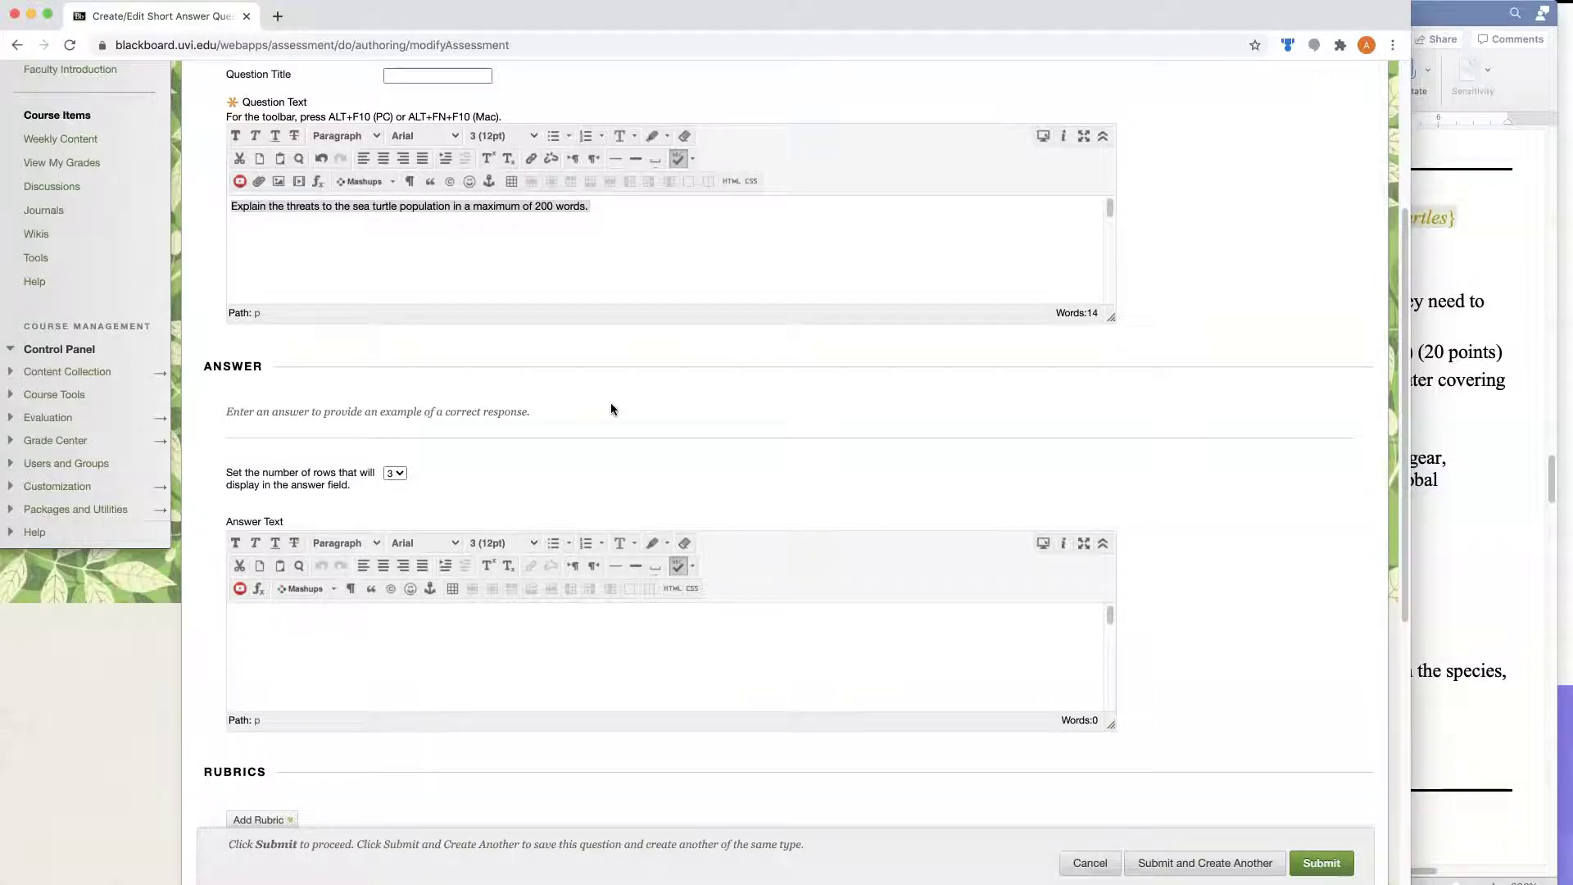
{"action": "scroll", "coordinate": [309, 403], "scroll_direction": "down", "scroll_amount": 6}
{"action": "left_click", "coordinate": [1461, 520]}
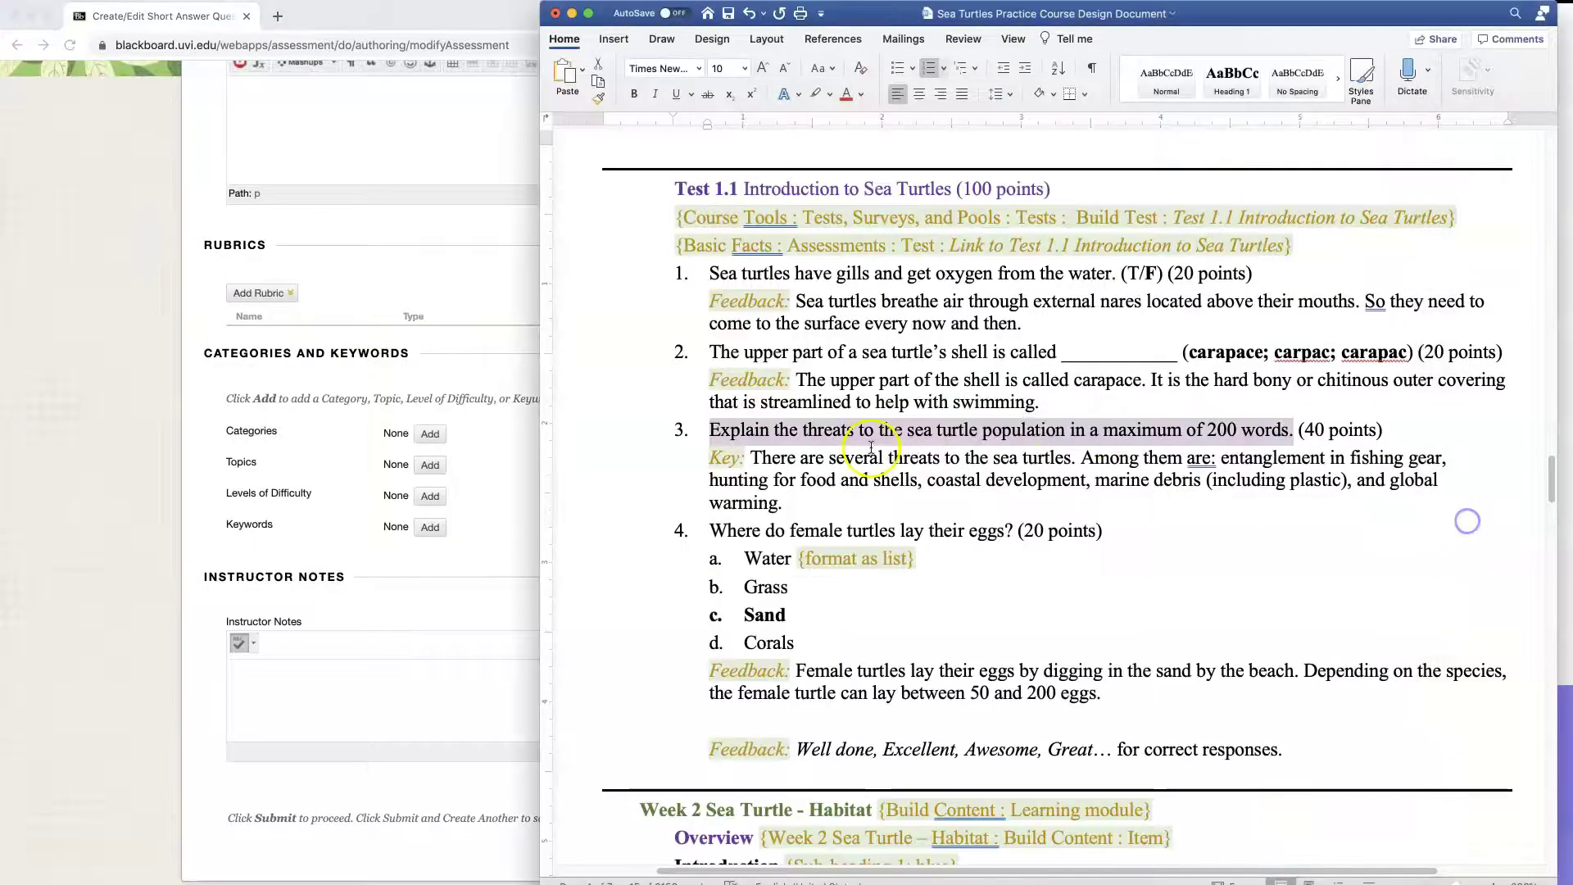
{"action": "left_click_drag", "start_coordinate": [752, 458], "coordinate": [786, 503]}
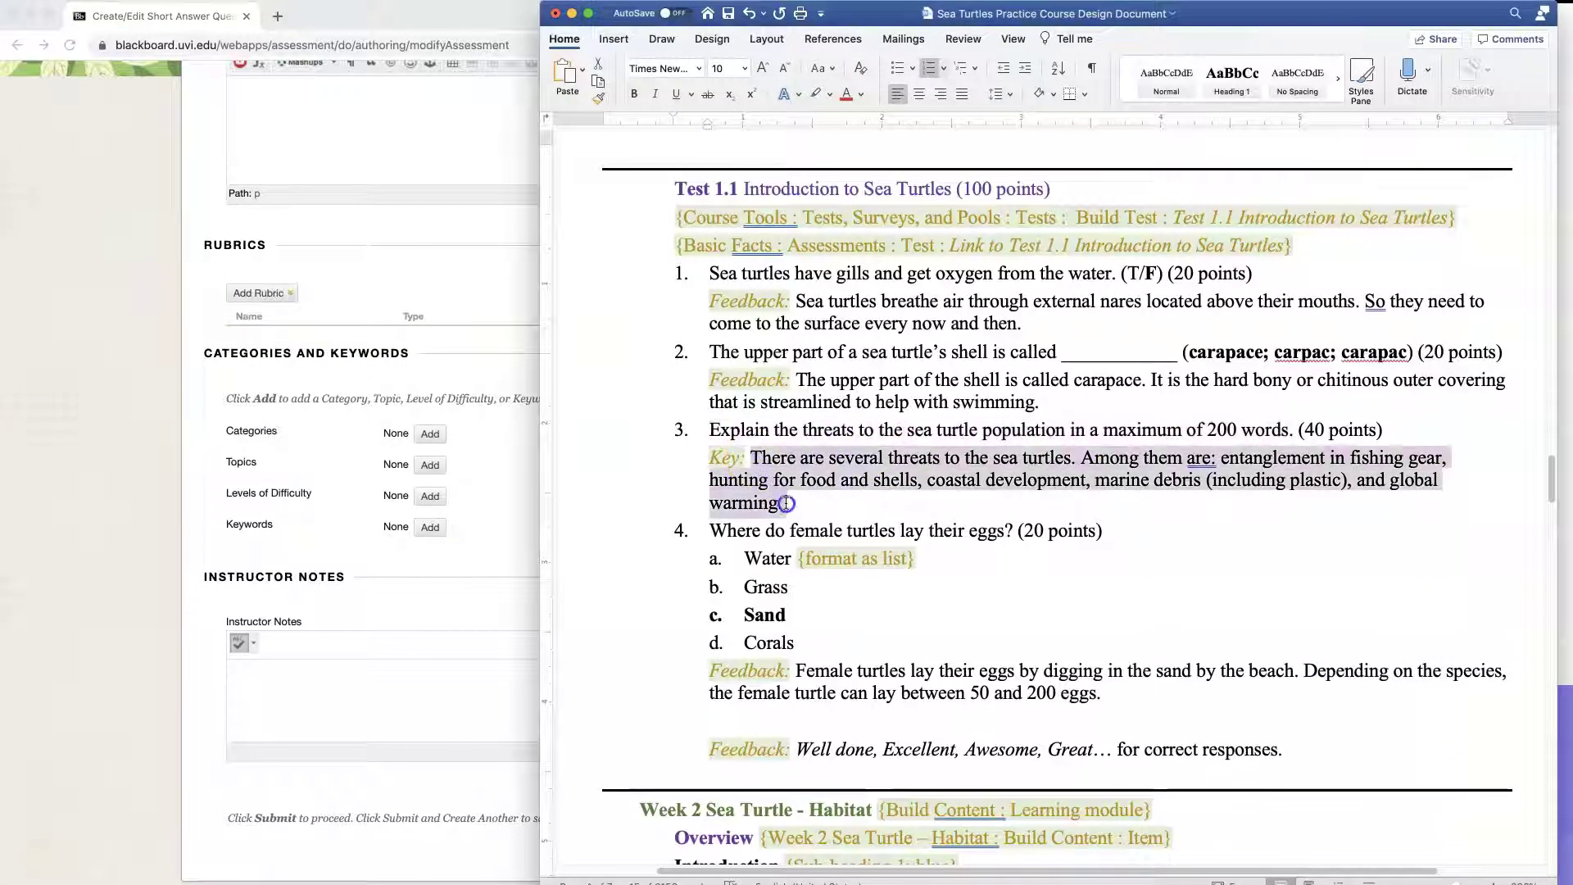
{"action": "right_click", "coordinate": [795, 468]}
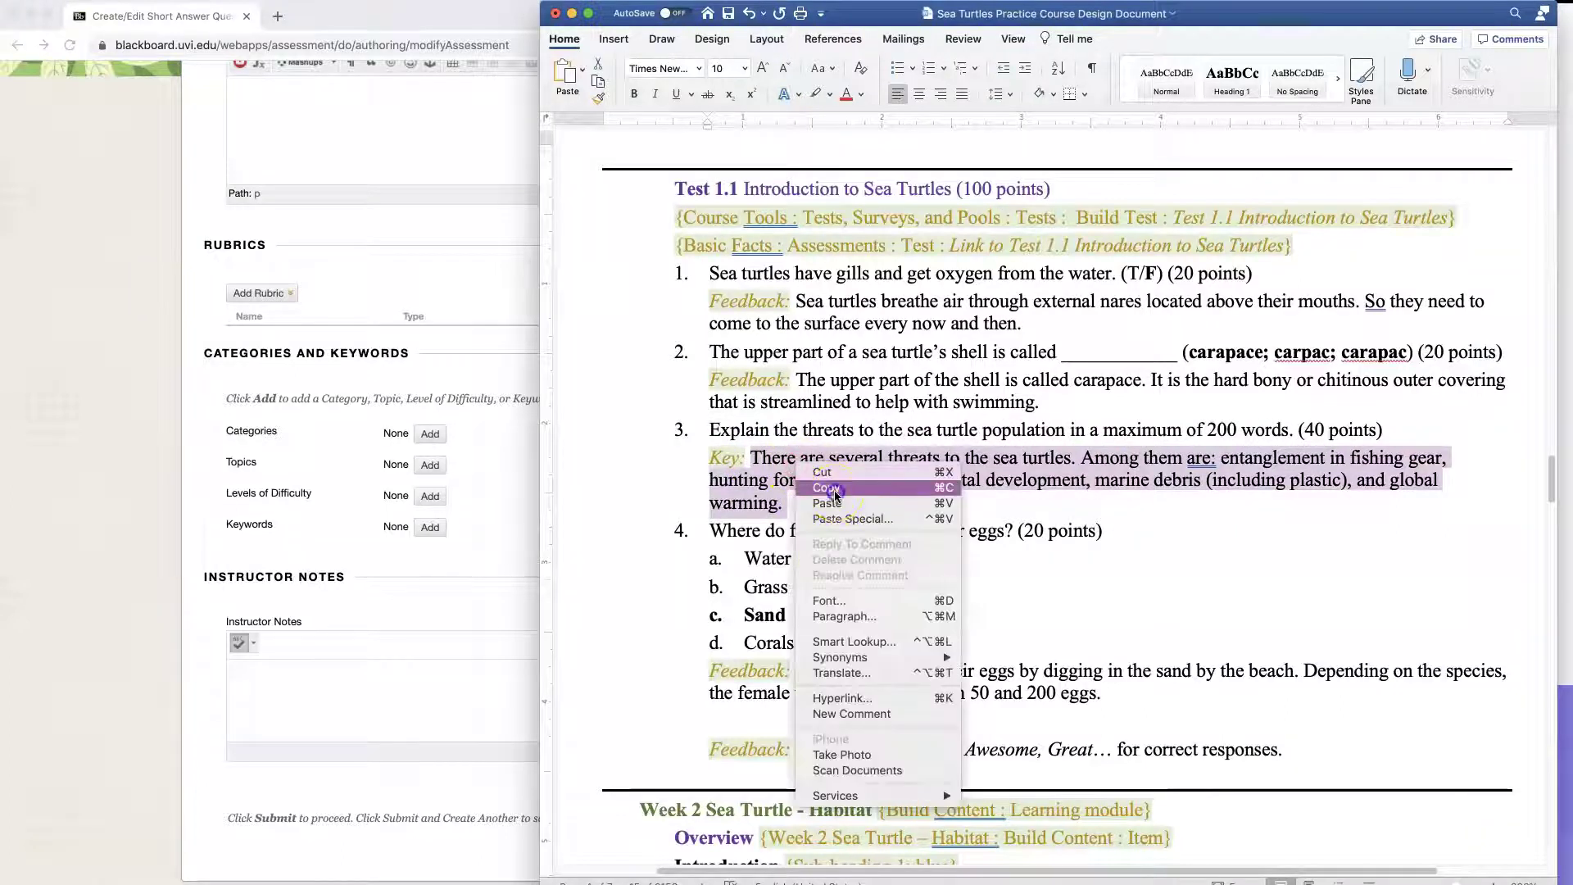
{"action": "left_click", "coordinate": [828, 488]}
{"action": "left_click", "coordinate": [421, 581]}
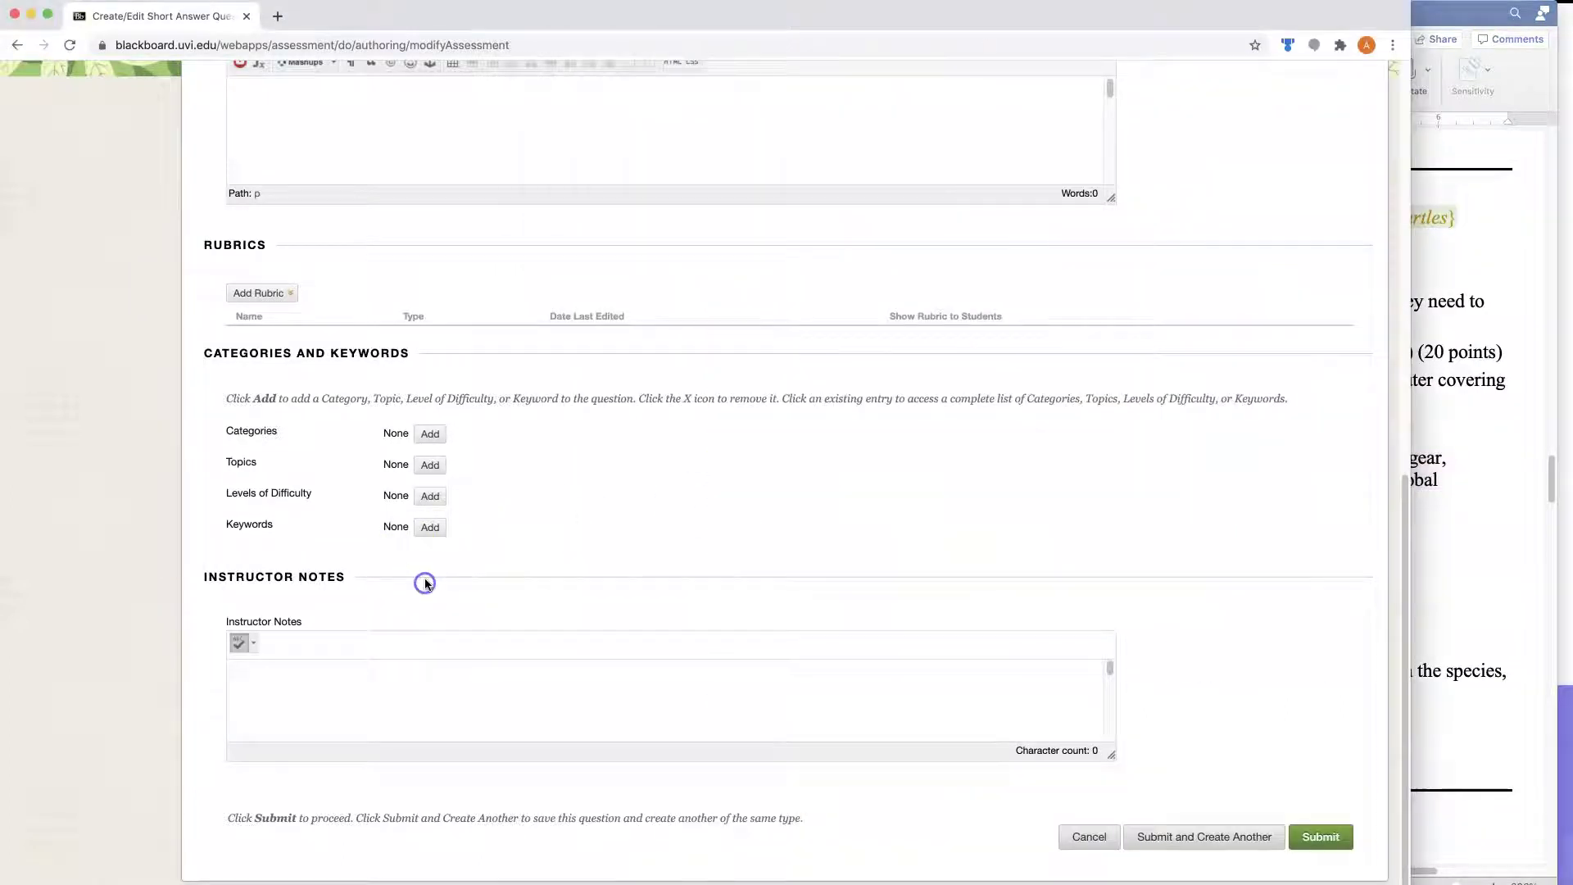
{"action": "left_click", "coordinate": [373, 708]}
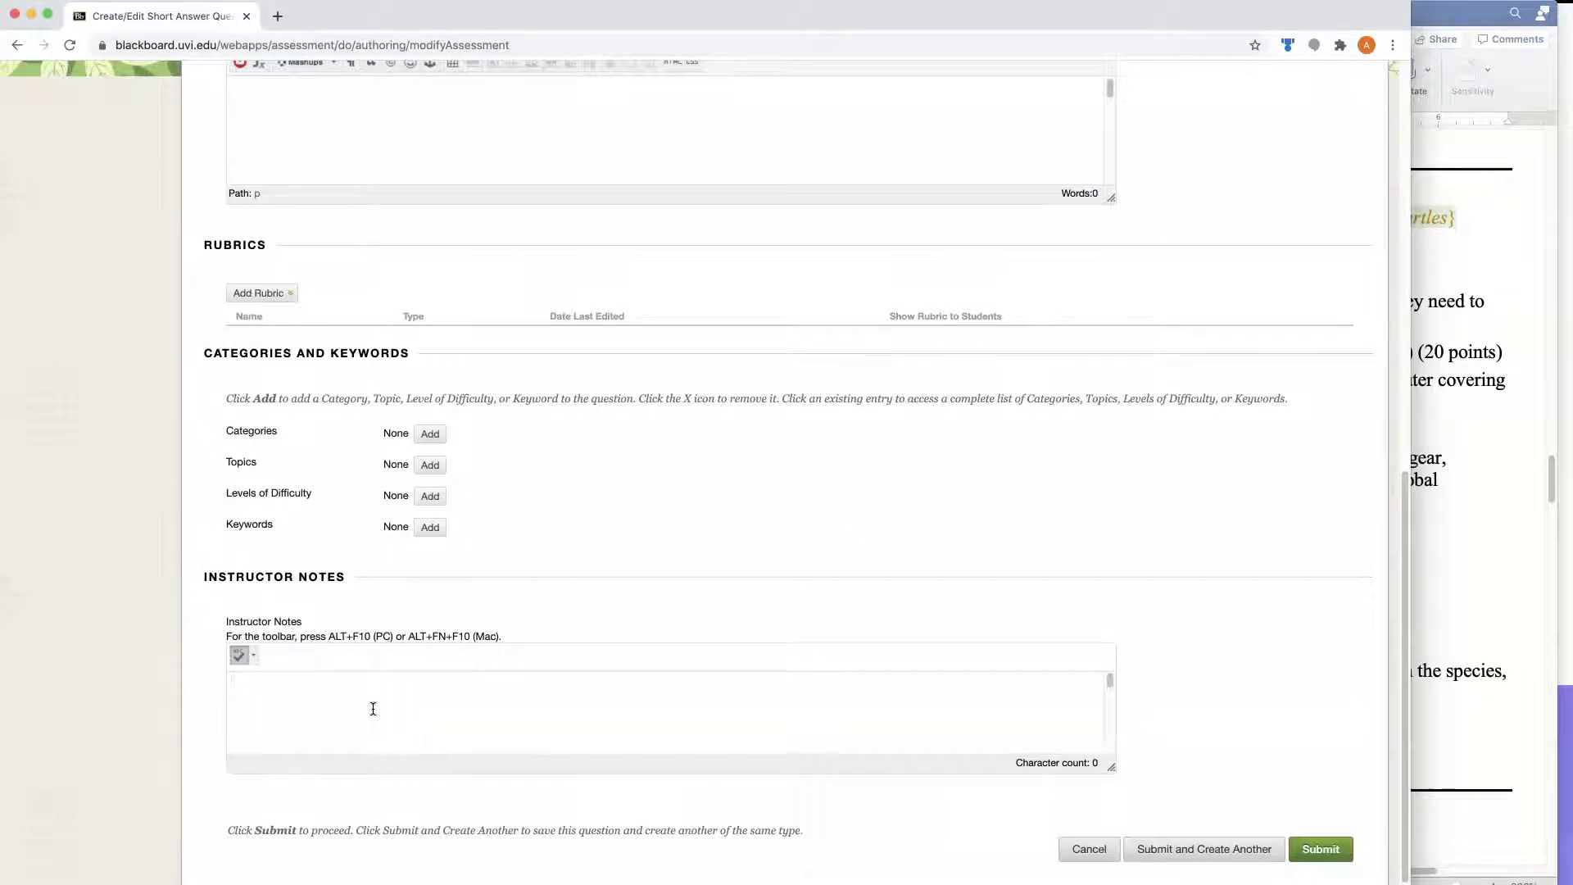
{"action": "key", "text": "super+v"}
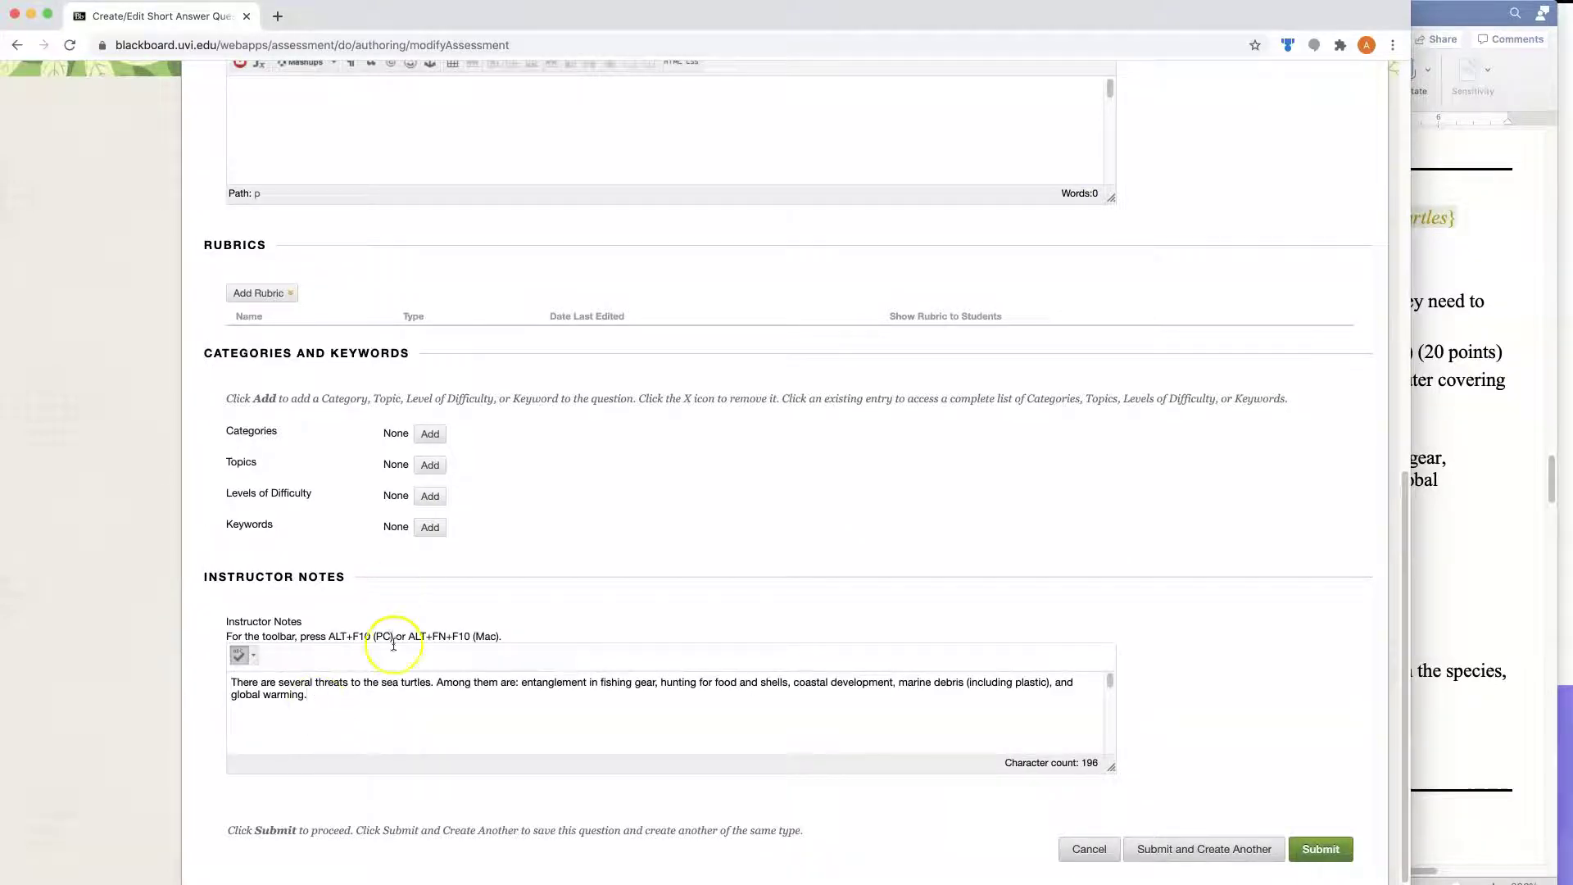
Review the Short Answer question from start to end, check it against the design document, and submit it
{"action": "scroll", "coordinate": [66, 848], "scroll_direction": "down", "scroll_amount": 1}
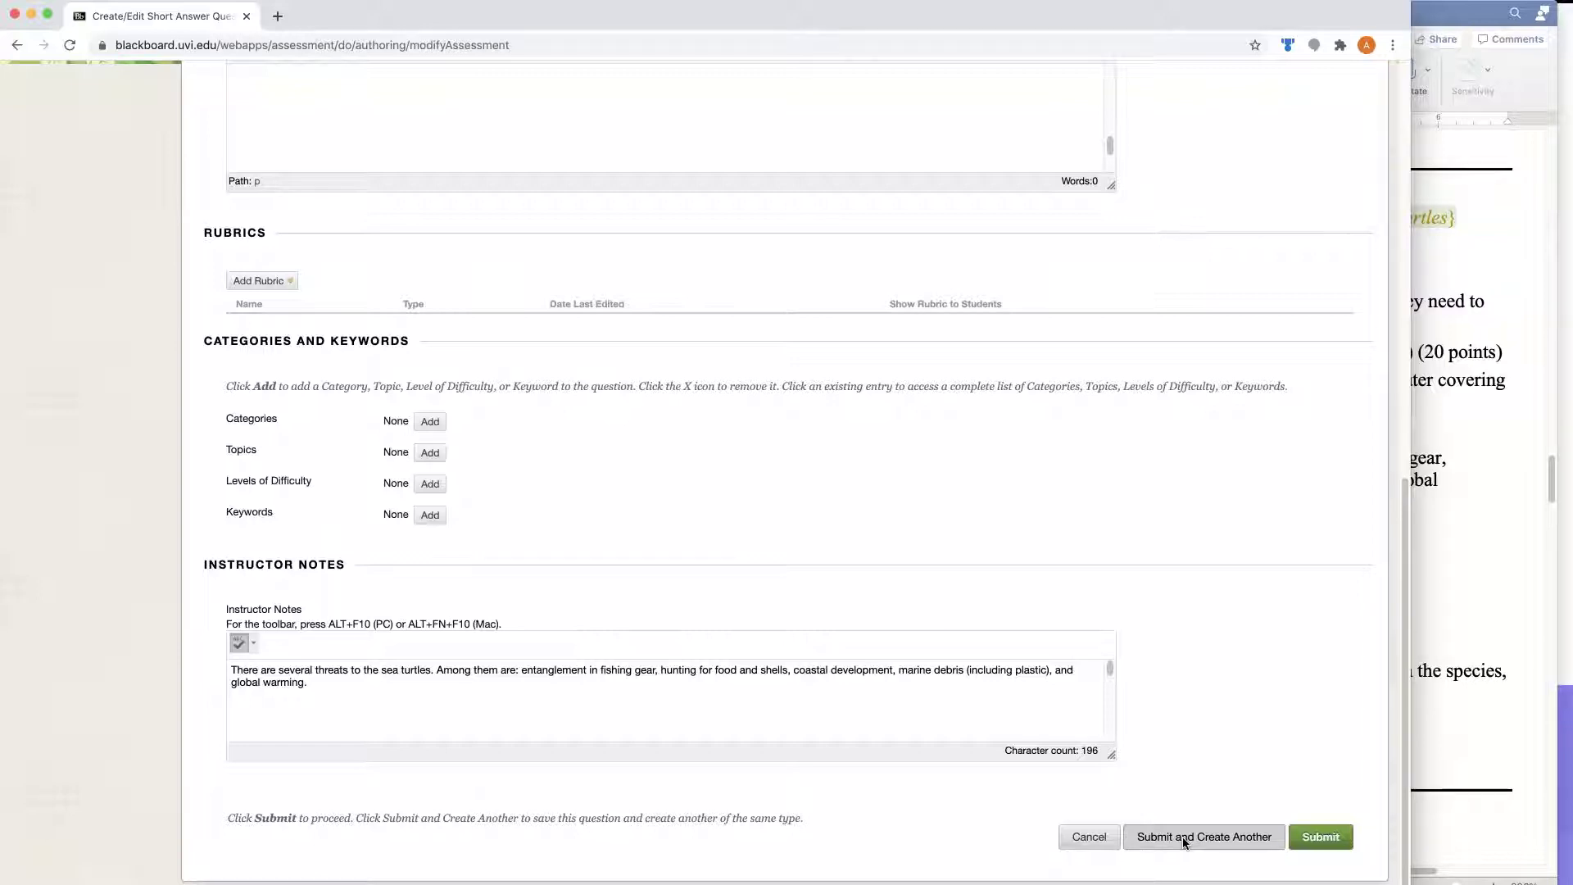
{"action": "scroll", "coordinate": [1153, 655], "scroll_direction": "up", "scroll_amount": 15}
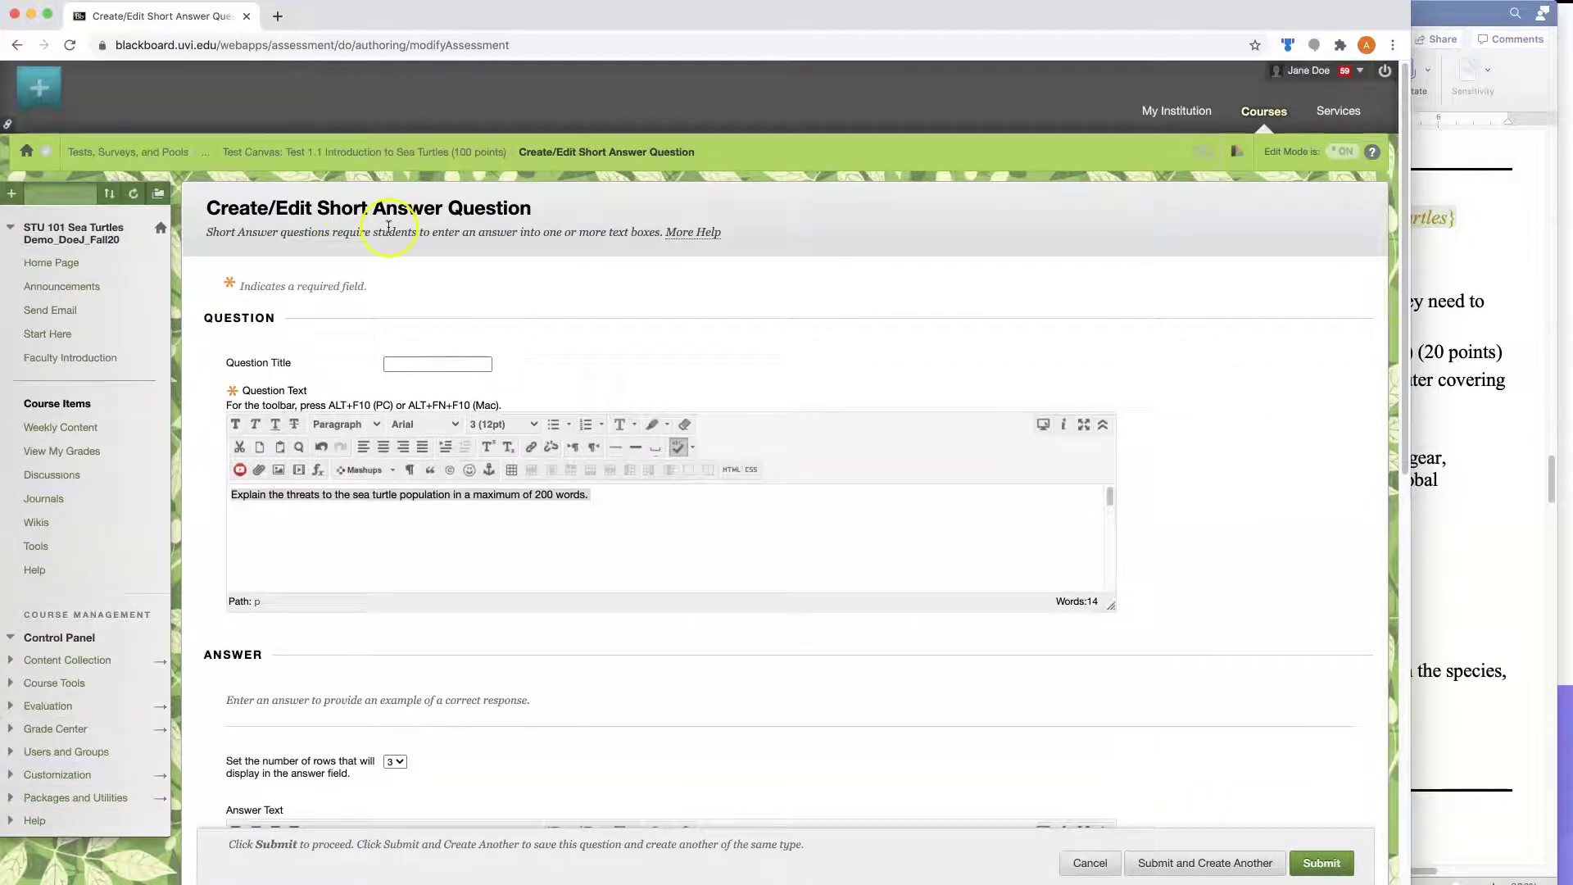
{"action": "scroll", "coordinate": [1197, 468], "scroll_direction": "down", "scroll_amount": 15}
{"action": "scroll", "coordinate": [1197, 469], "scroll_direction": "down", "scroll_amount": 1}
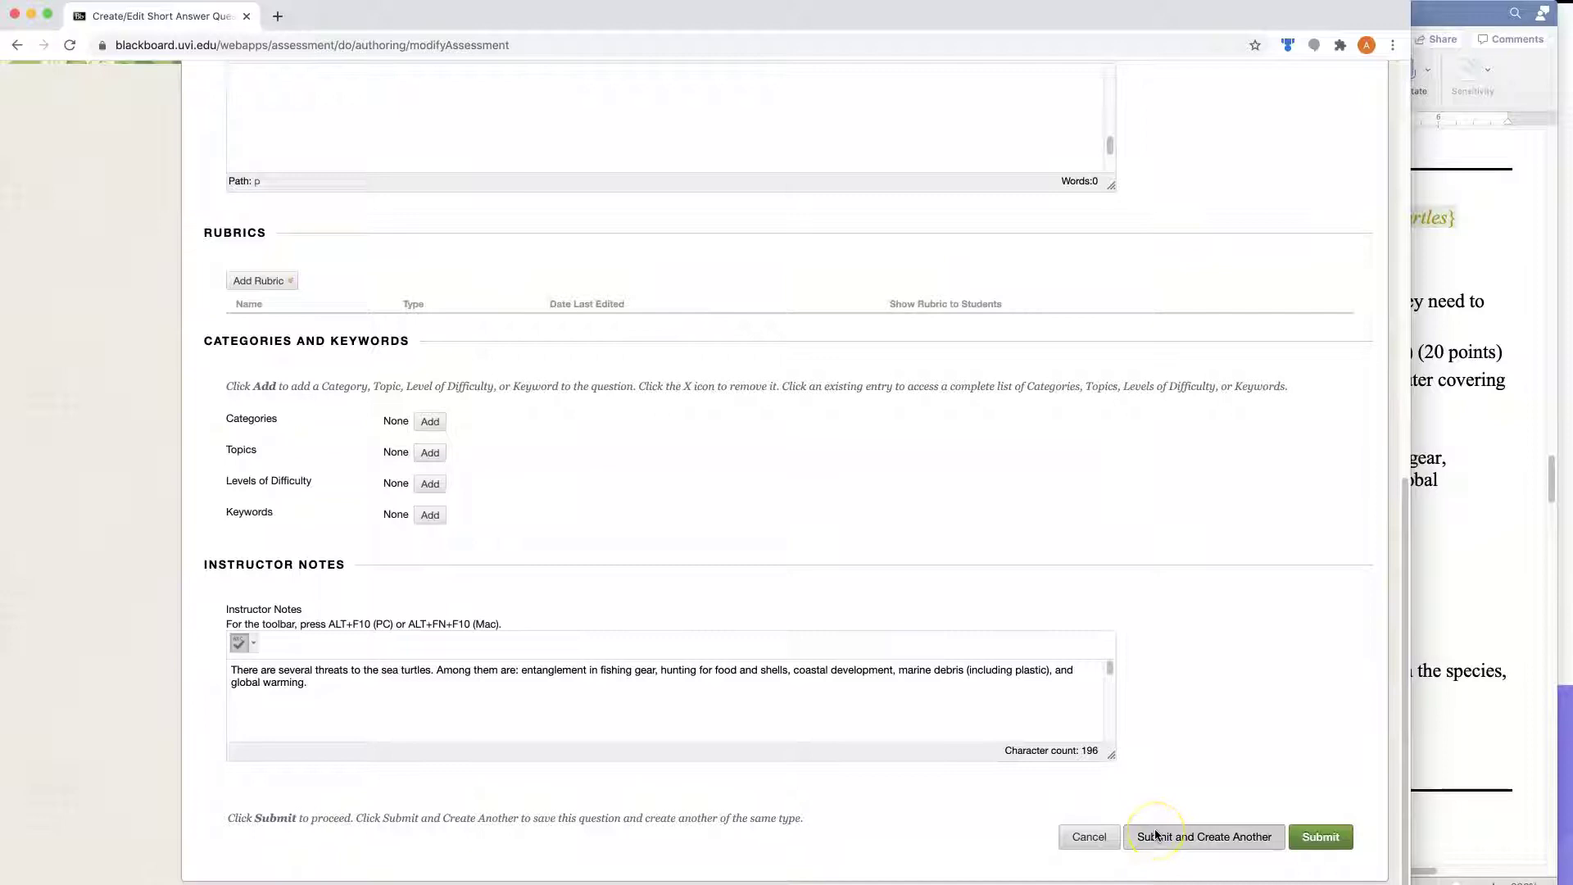
{"action": "left_click", "coordinate": [1484, 812]}
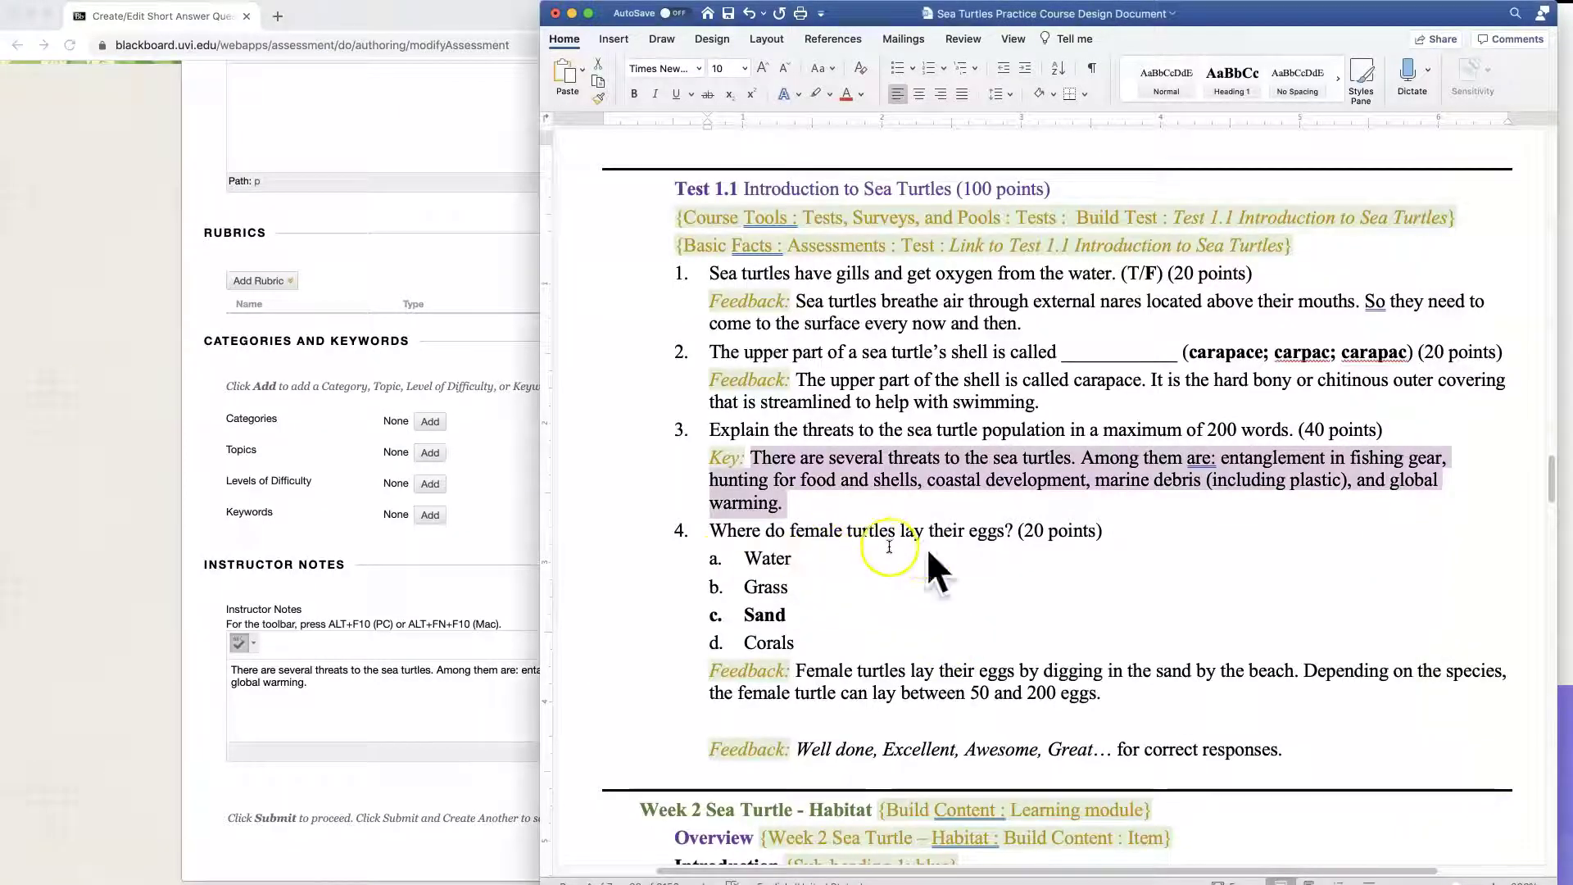
{"action": "left_click", "coordinate": [489, 731]}
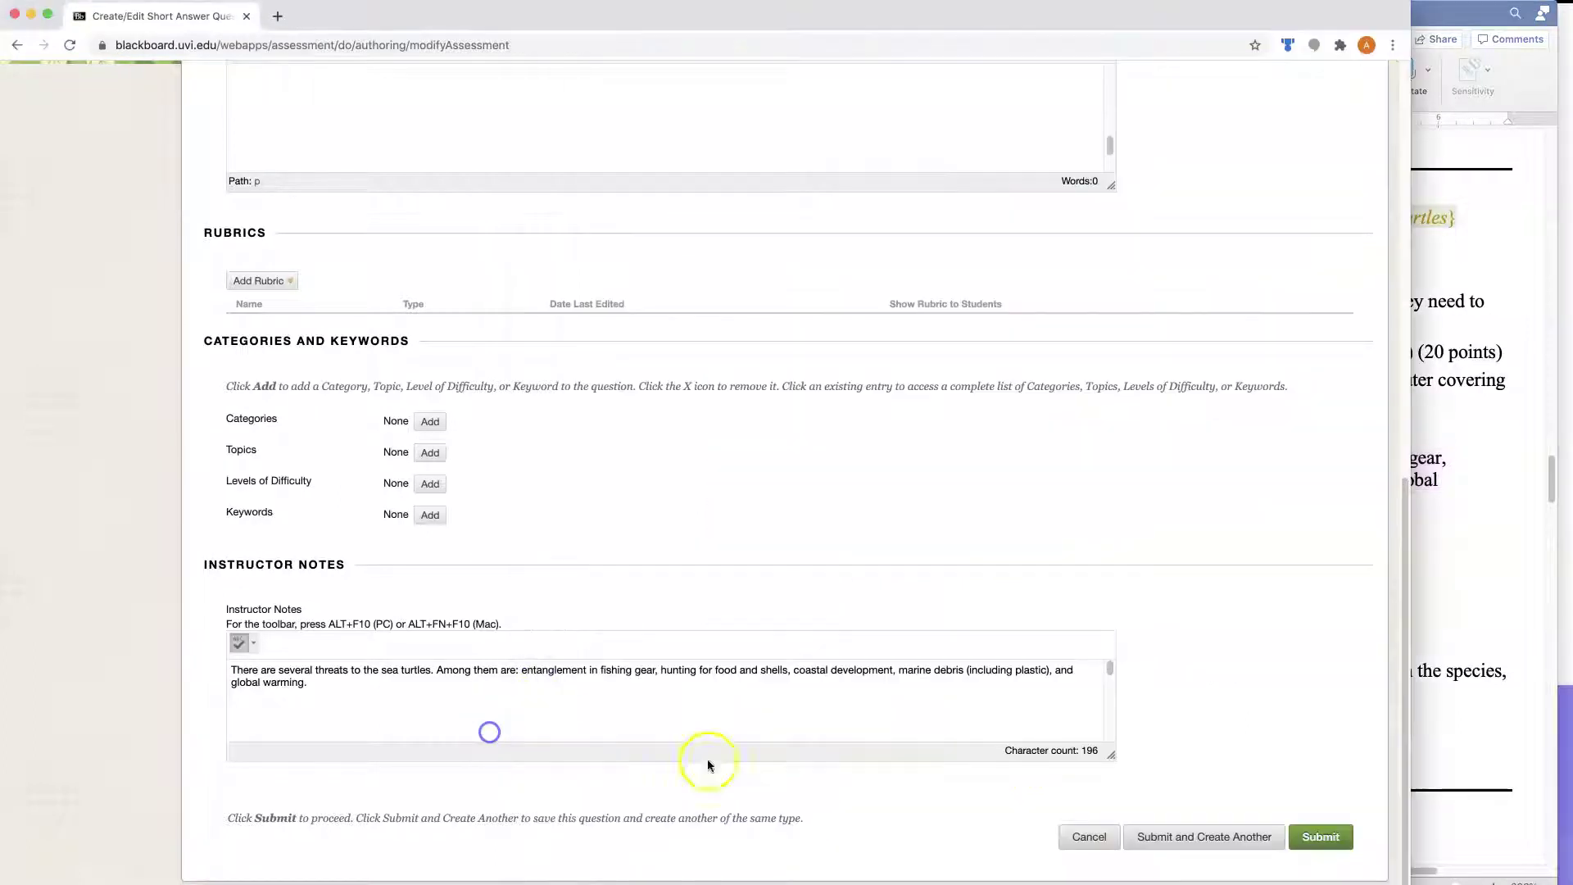
{"action": "left_click", "coordinate": [1319, 837]}
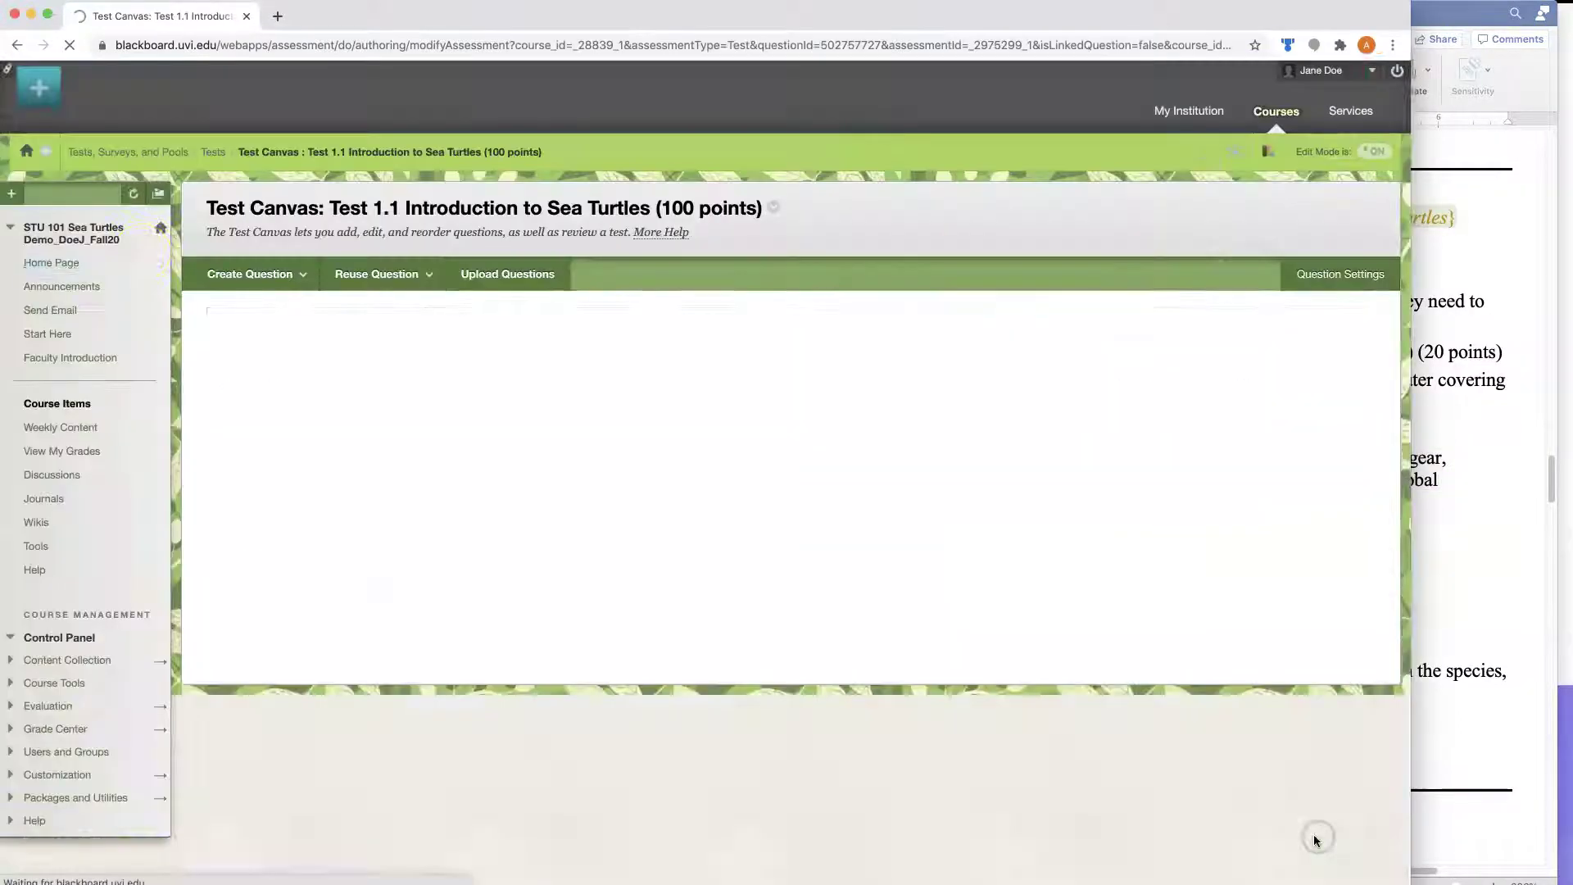
Create a Multiple Choice question with the text "Where do female turtles lay their eggs?" copied from the design document, and clear the text's formatting
{"action": "left_click", "coordinate": [232, 274]}
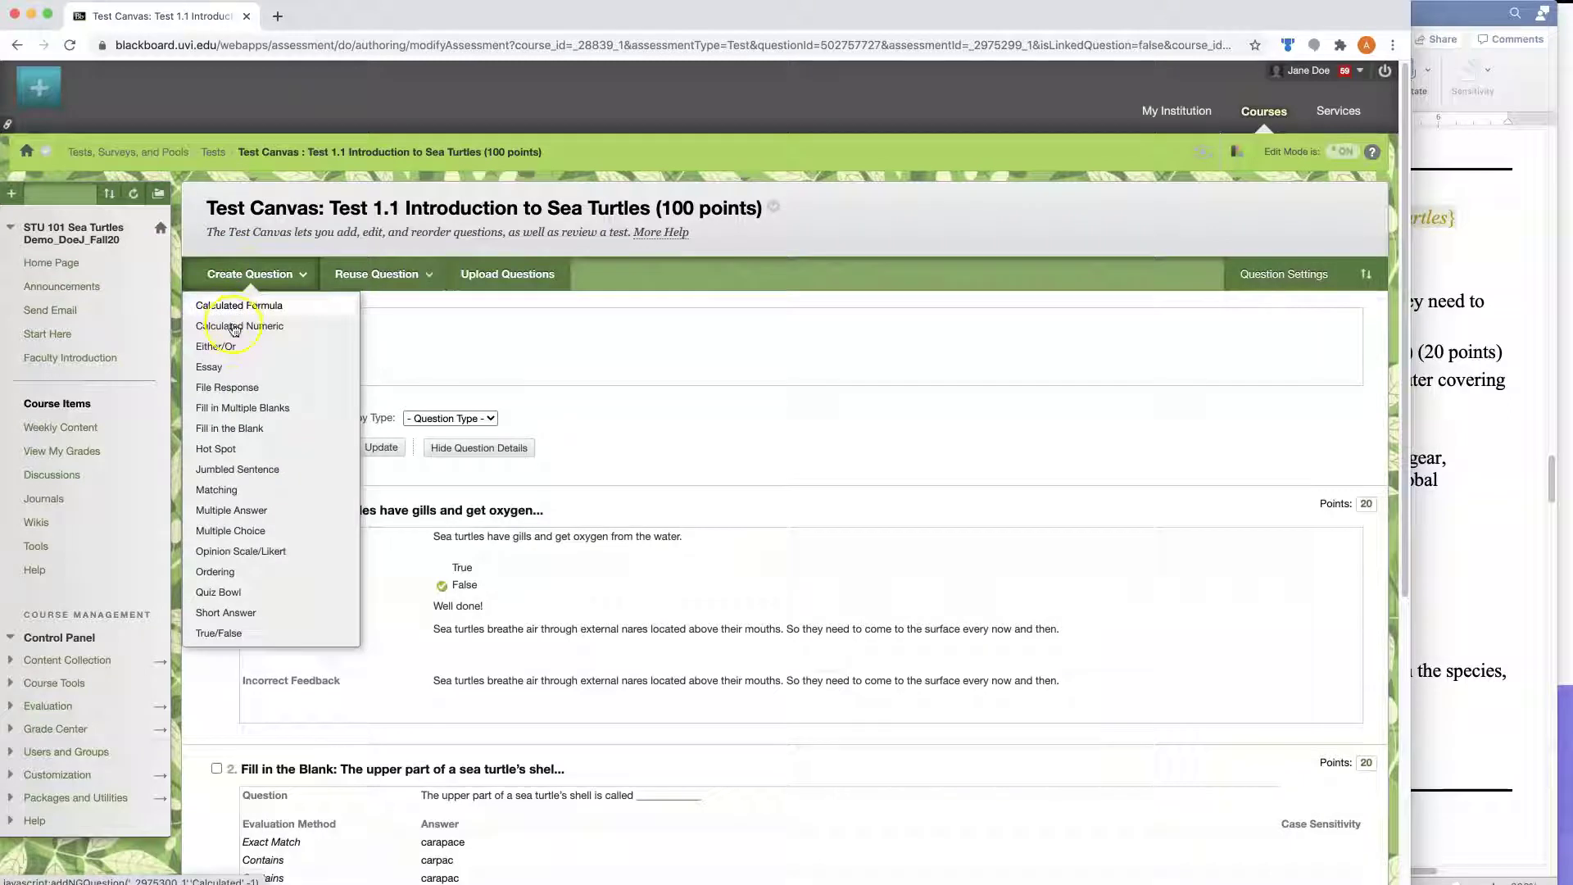
{"action": "left_click", "coordinate": [237, 531]}
{"action": "left_click", "coordinate": [1466, 590]}
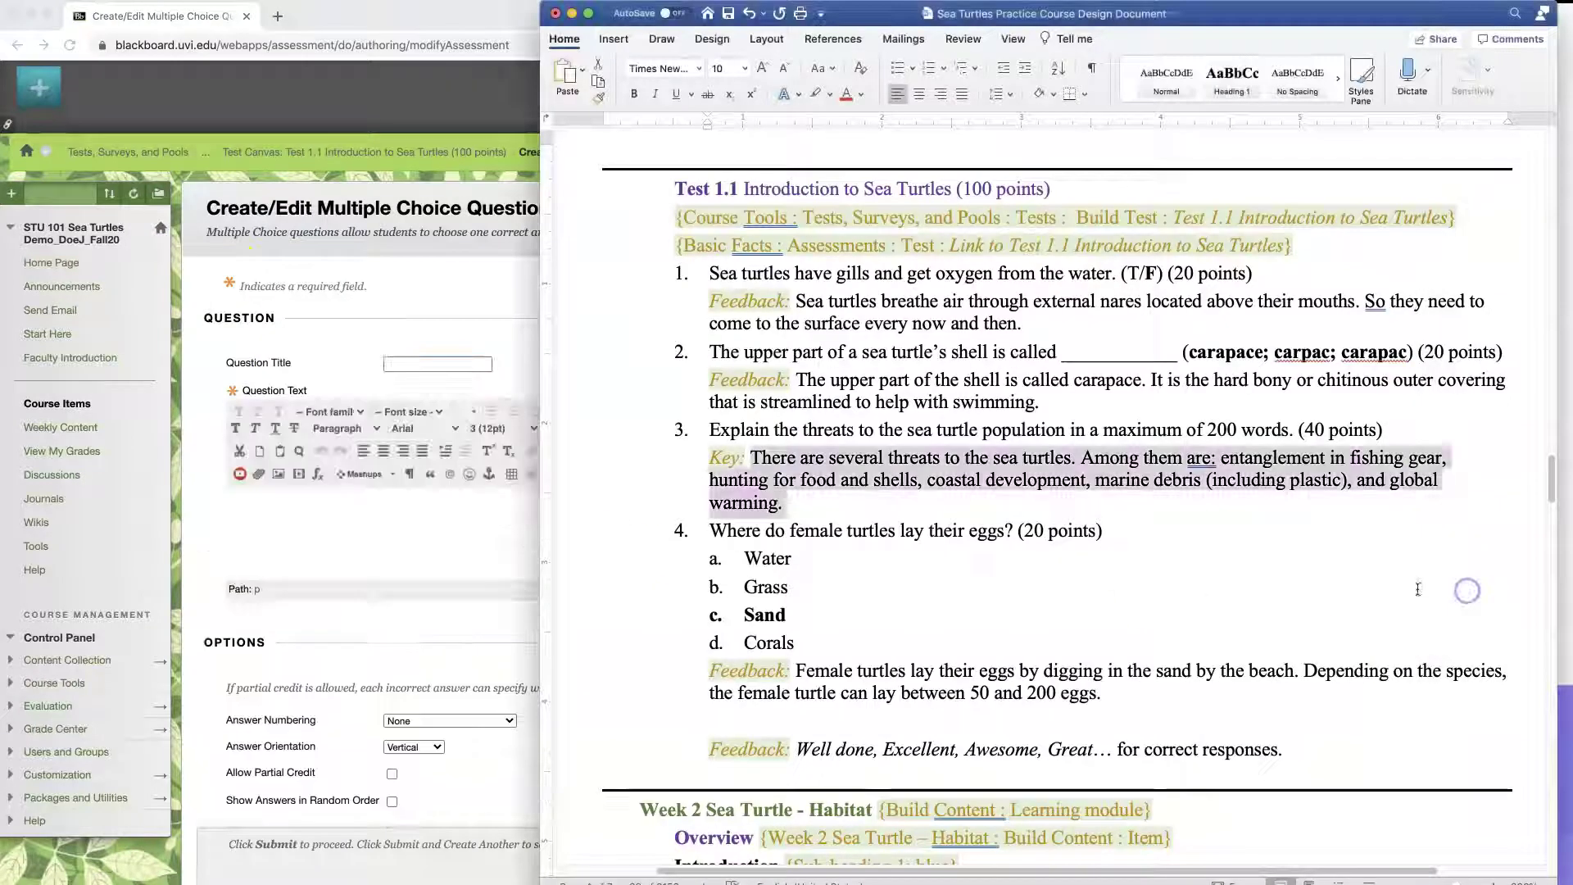
{"action": "left_click", "coordinate": [854, 556]}
{"action": "left_click_drag", "start_coordinate": [713, 531], "coordinate": [993, 538]}
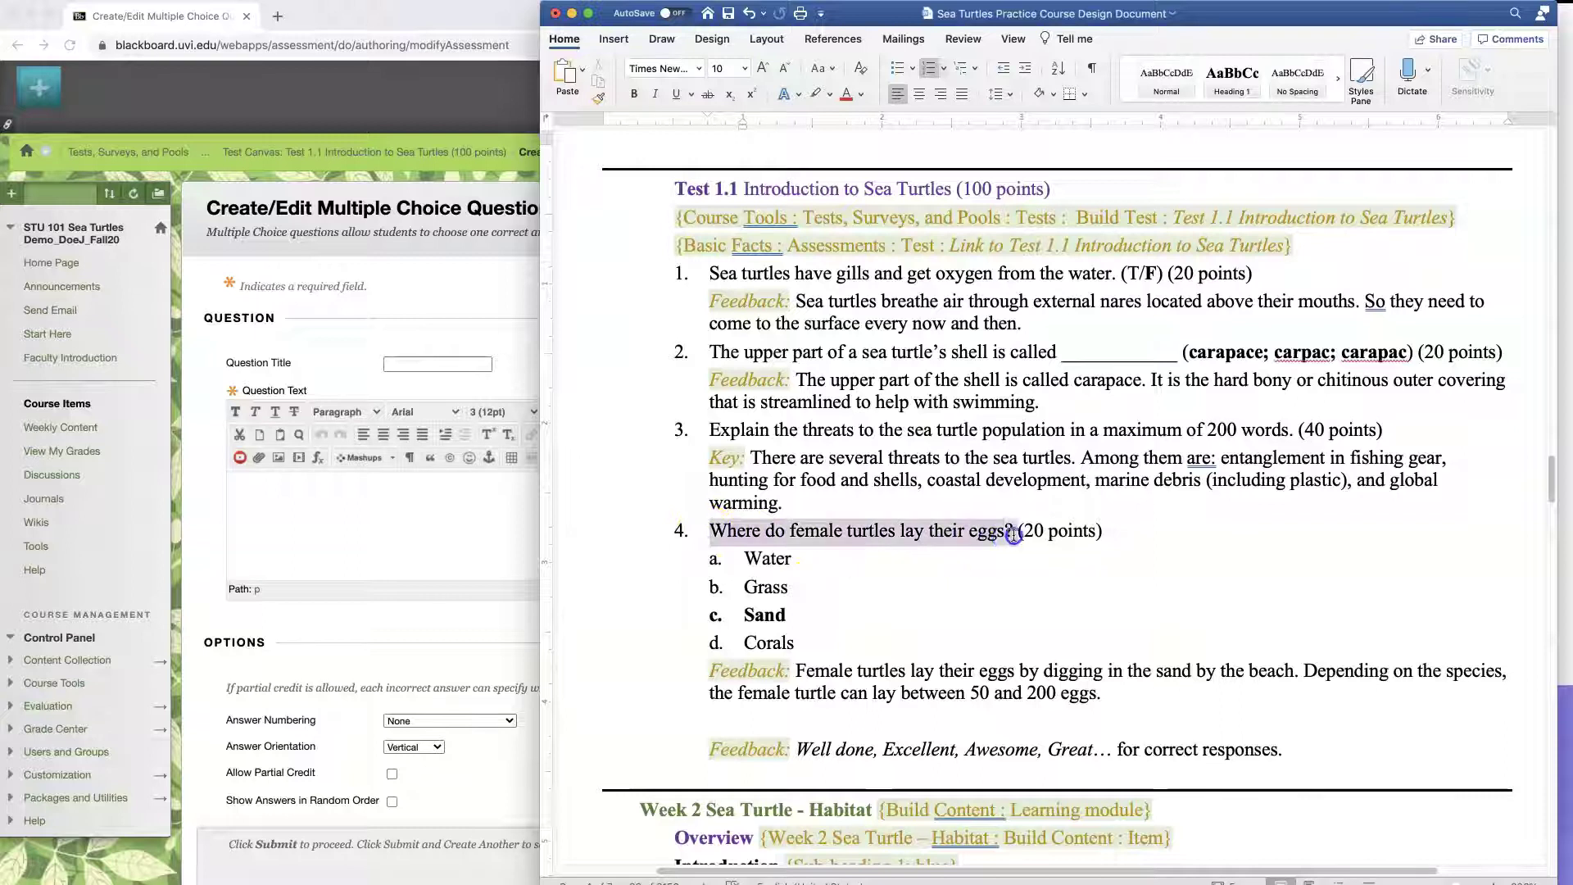
{"action": "left_click", "coordinate": [320, 553]}
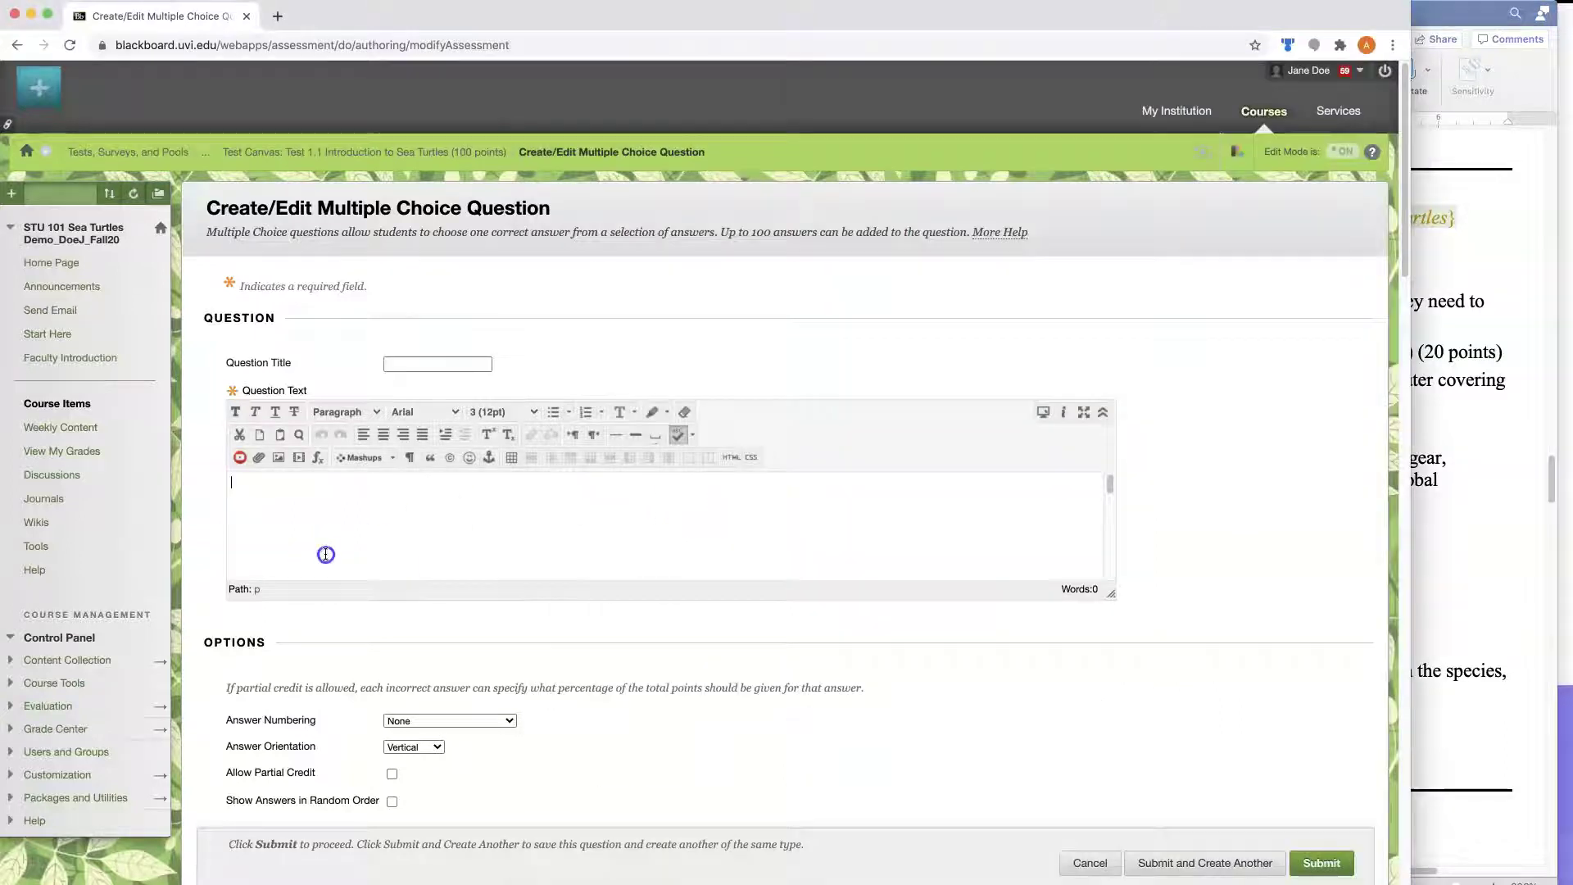
{"action": "type", "text": "Where do female turtles lay their eggs?"}
{"action": "left_click_drag", "start_coordinate": [432, 520], "coordinate": [234, 494]}
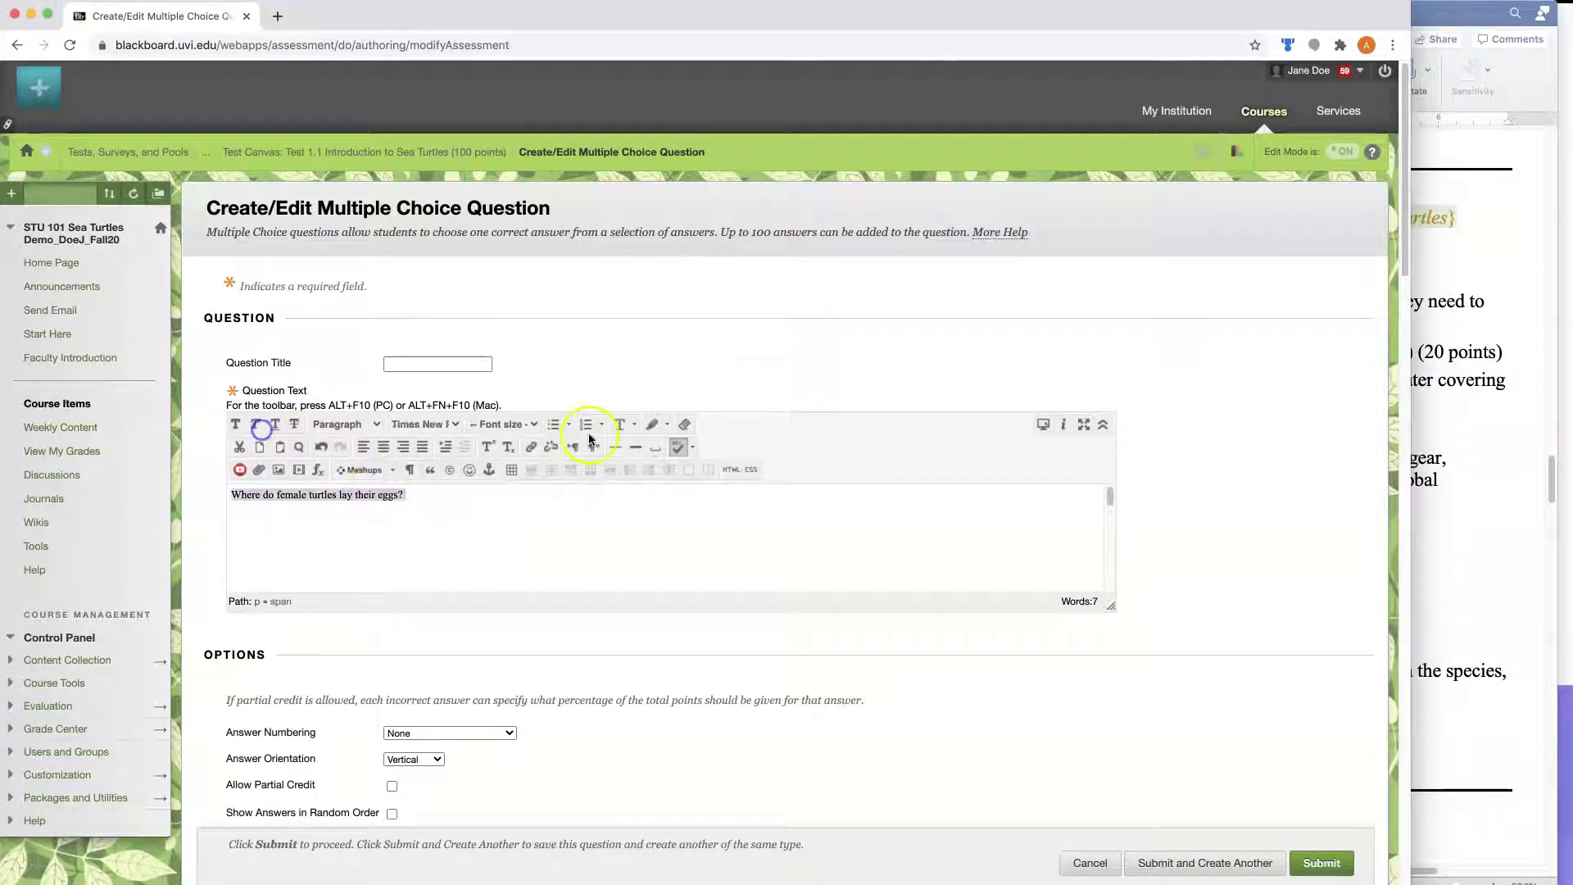
{"action": "left_click", "coordinate": [684, 423]}
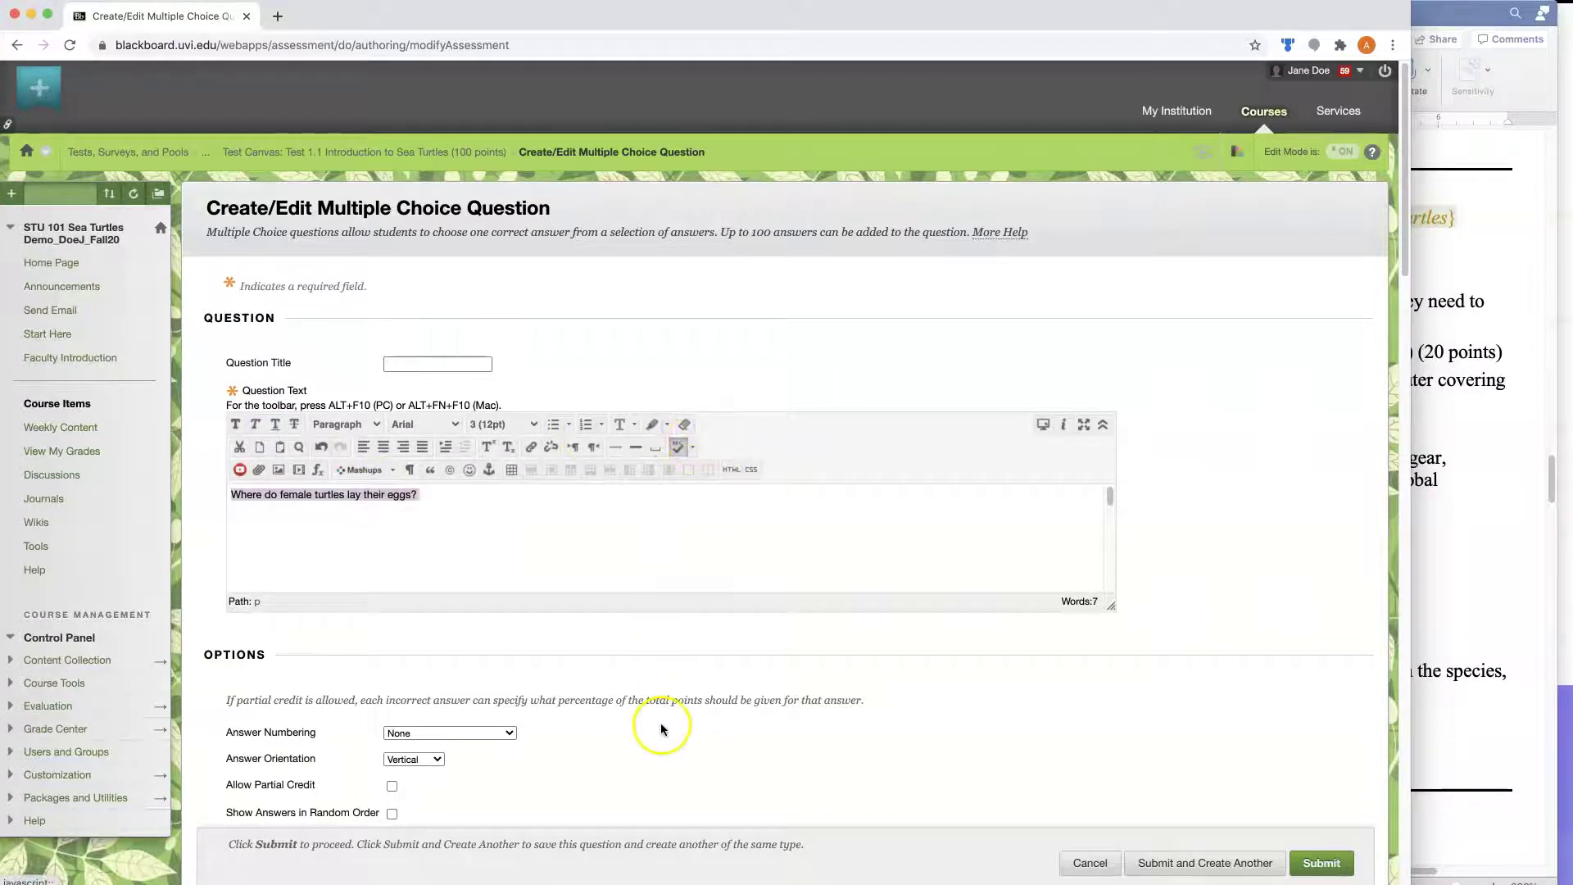
Set the Multiple Choice question to show its answers in random order
{"action": "scroll", "coordinate": [663, 721], "scroll_direction": "down", "scroll_amount": 7}
{"action": "left_click", "coordinate": [1489, 623]}
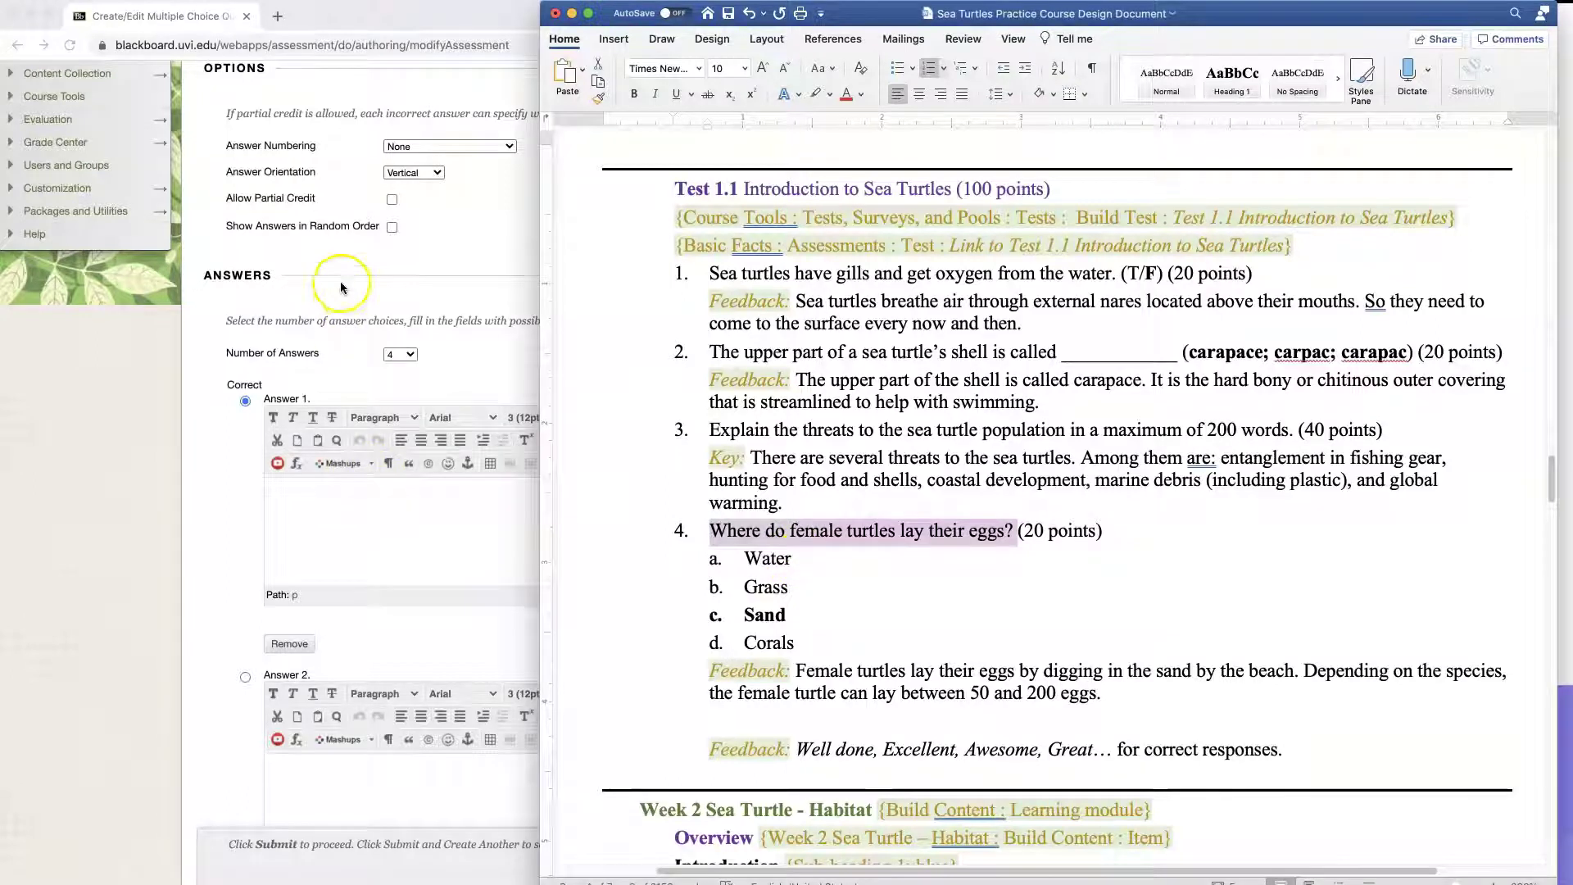
{"action": "left_click", "coordinate": [392, 226]}
Fill Answers 1 to 4 with Water, Grass, Sand and Corals from the design document, removing the list lettering and pasted formatting
{"action": "scroll", "coordinate": [393, 344], "scroll_direction": "down", "scroll_amount": 2}
{"action": "left_click", "coordinate": [424, 435]}
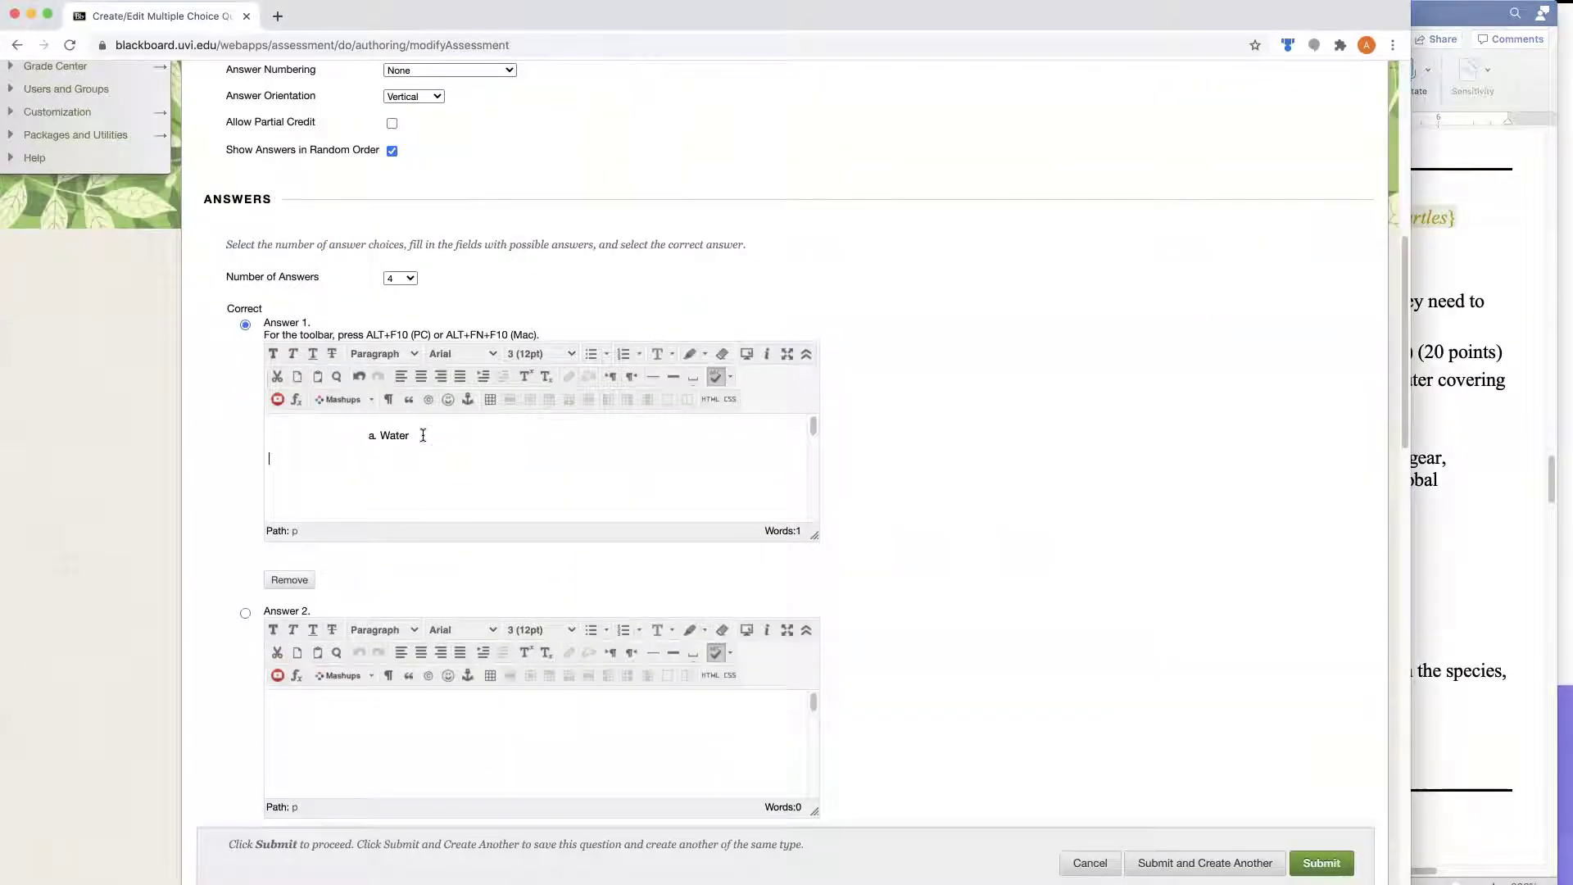
{"action": "left_click", "coordinate": [721, 353]}
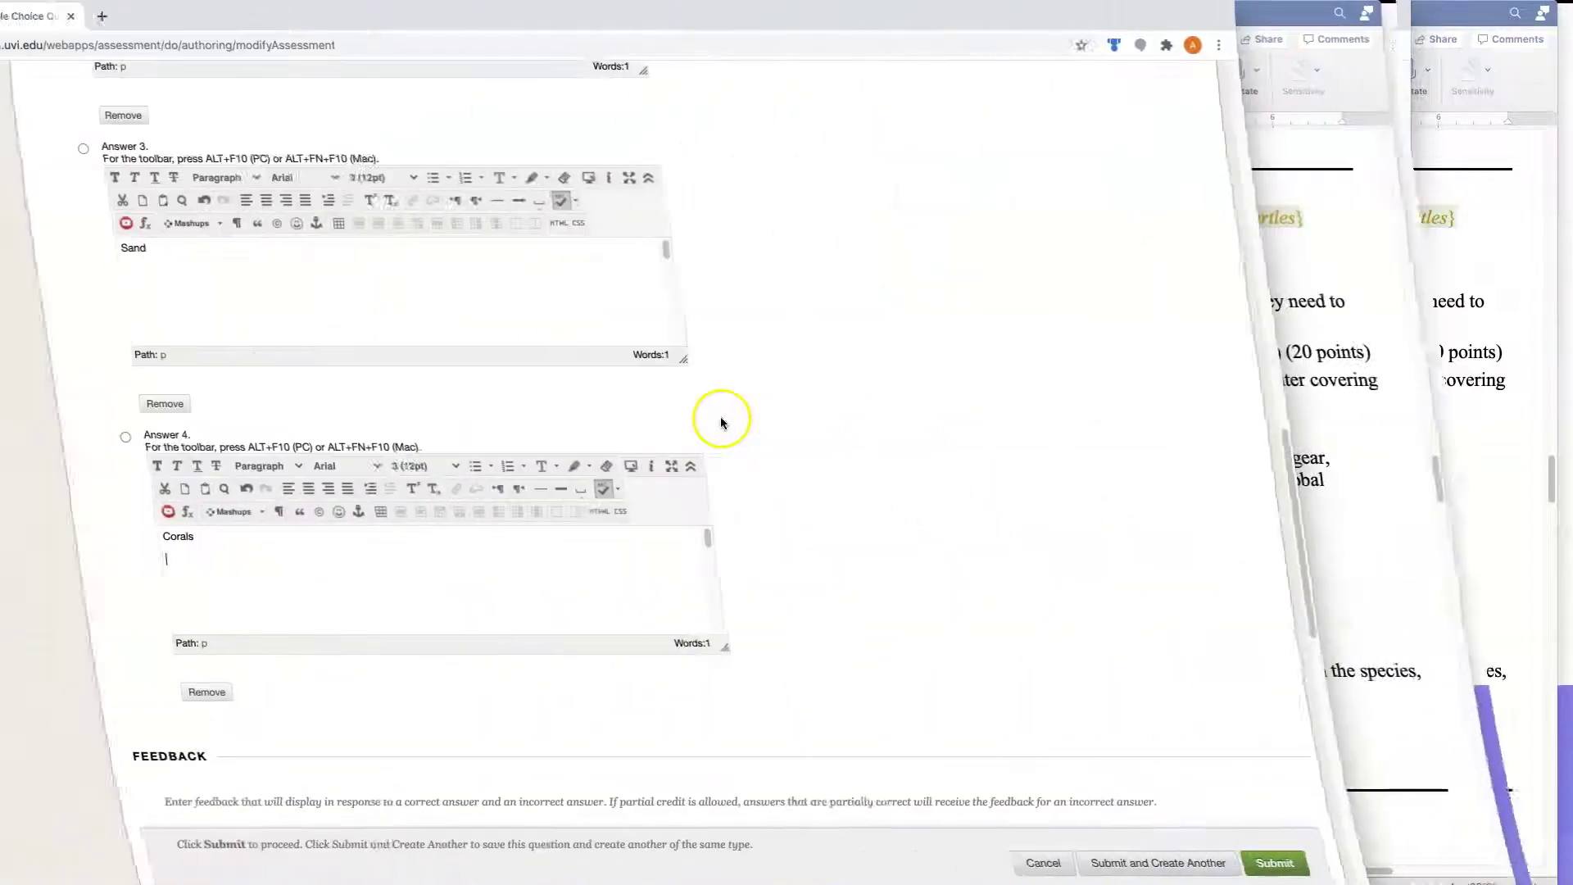
{"action": "scroll", "coordinate": [721, 418], "scroll_direction": "up", "scroll_amount": 5}
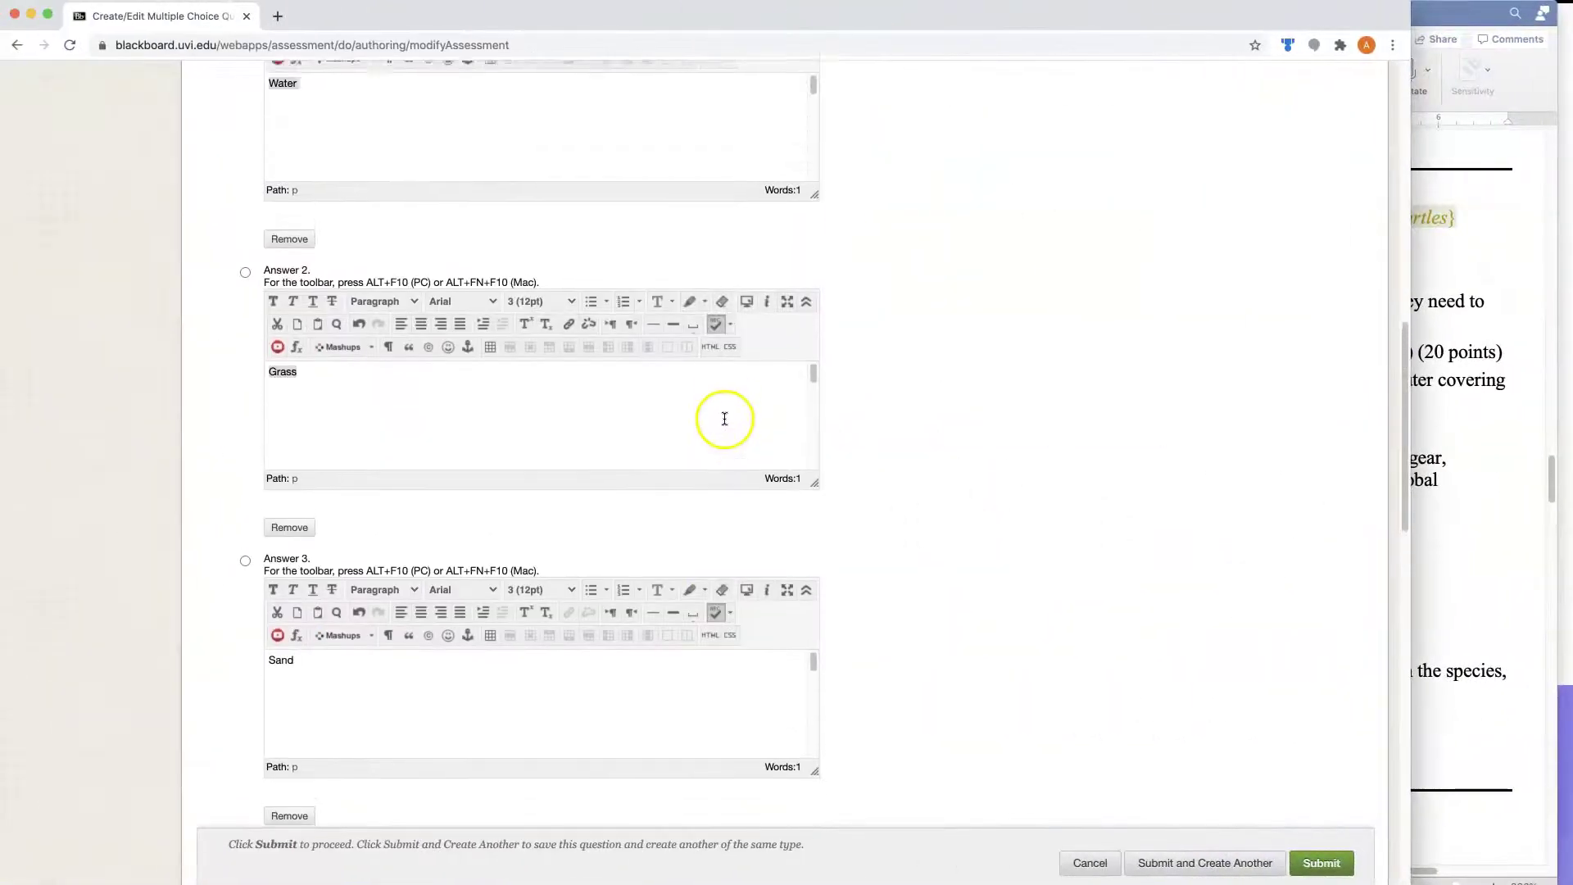
{"action": "scroll", "coordinate": [725, 419], "scroll_direction": "up", "scroll_amount": 5}
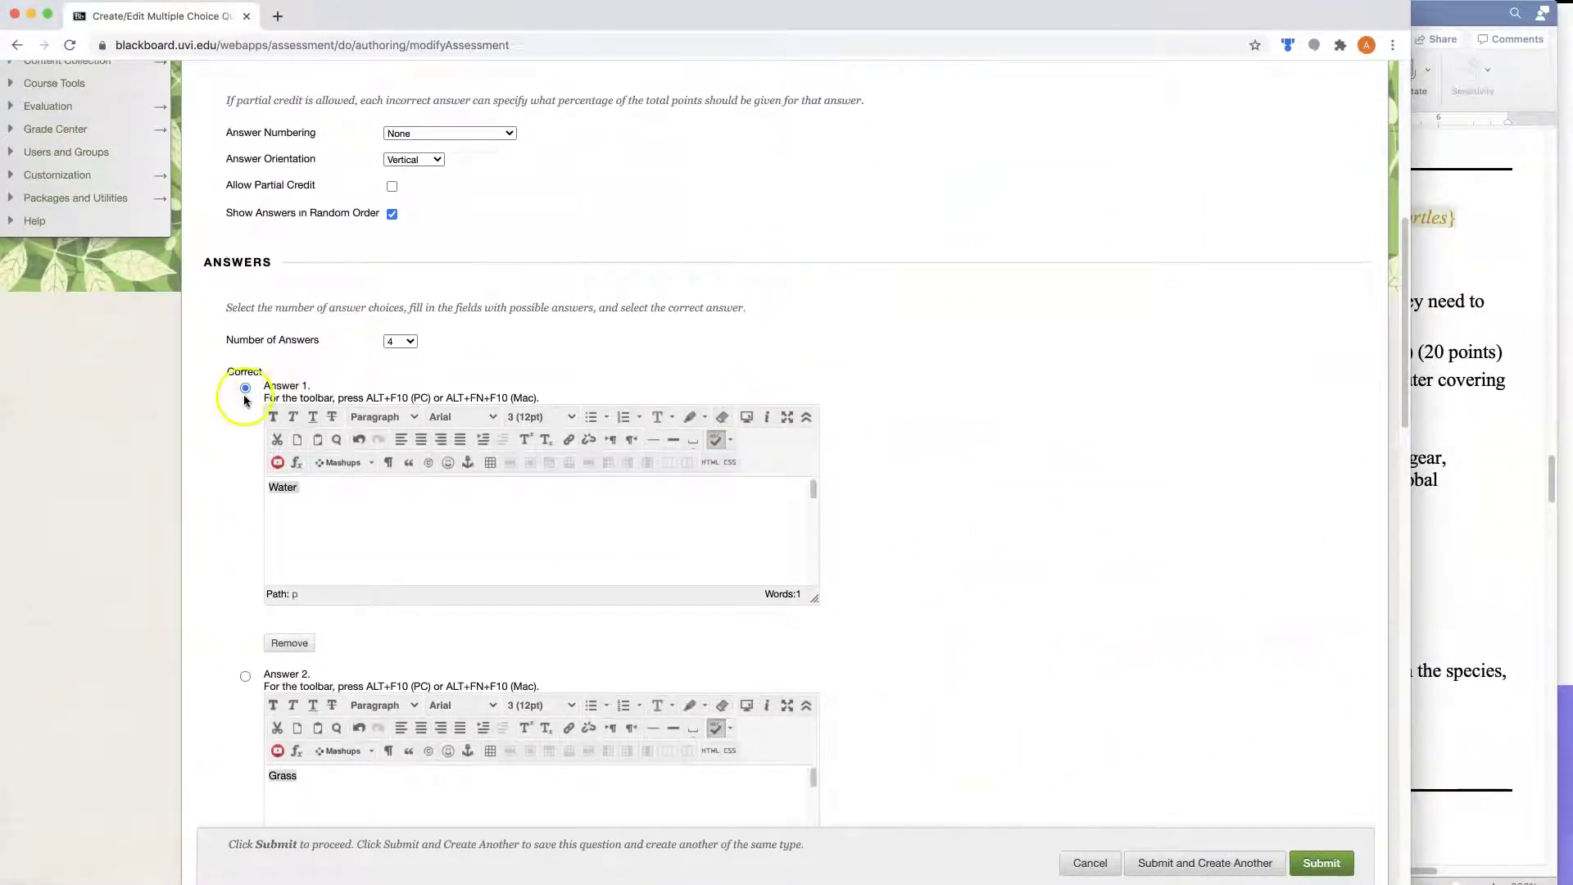
Mark Answer 3, Sand, as the correct answer of the Multiple Choice question
{"action": "left_click", "coordinate": [246, 386]}
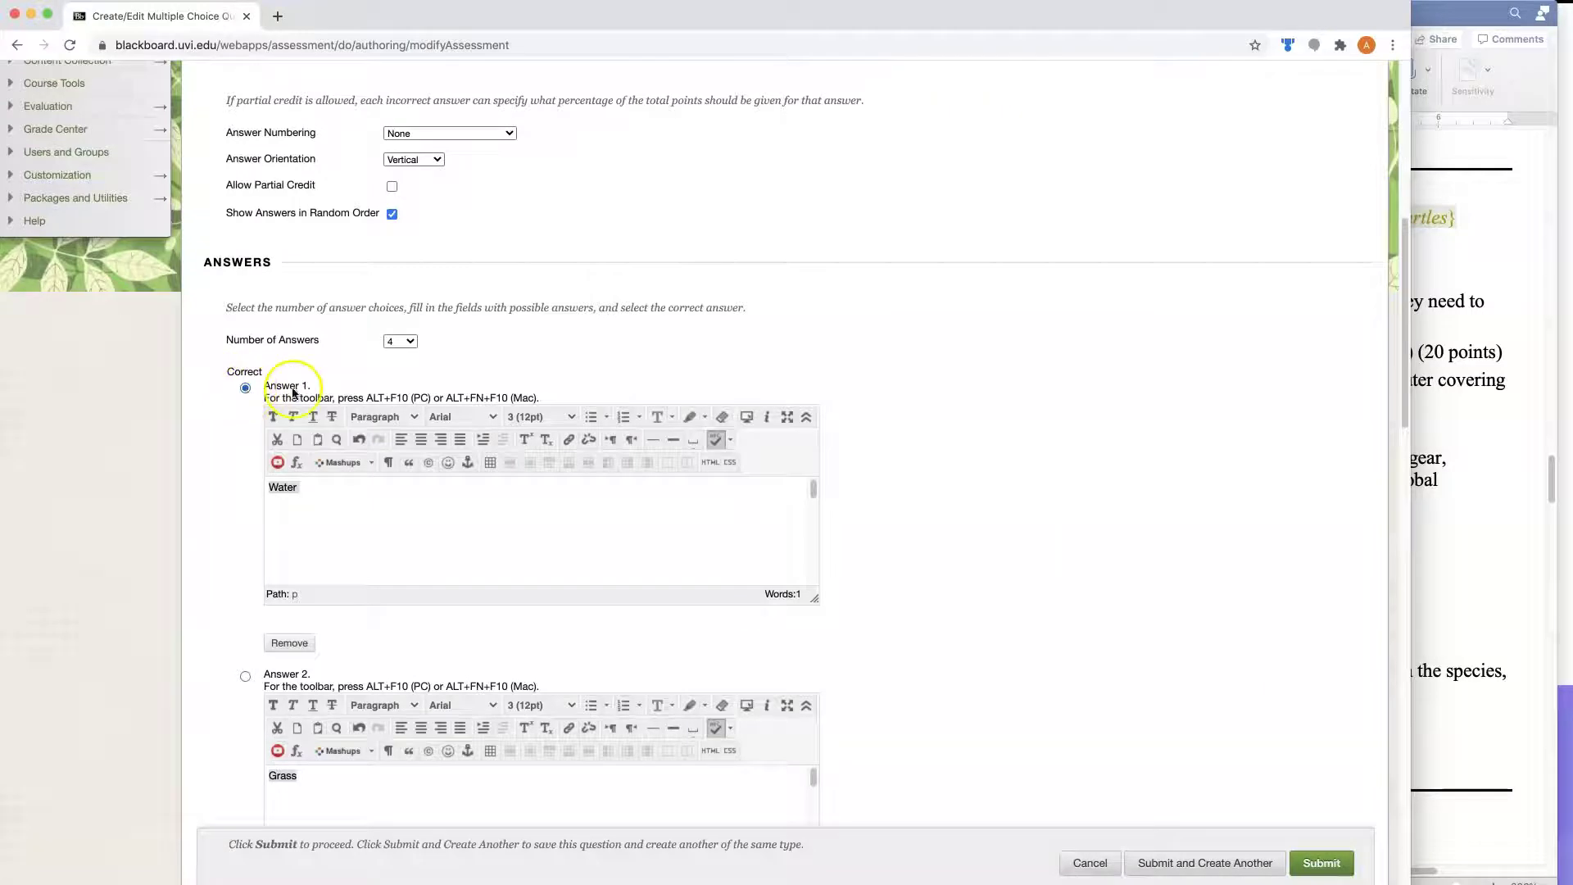
{"action": "scroll", "coordinate": [1187, 433], "scroll_direction": "down", "scroll_amount": 5}
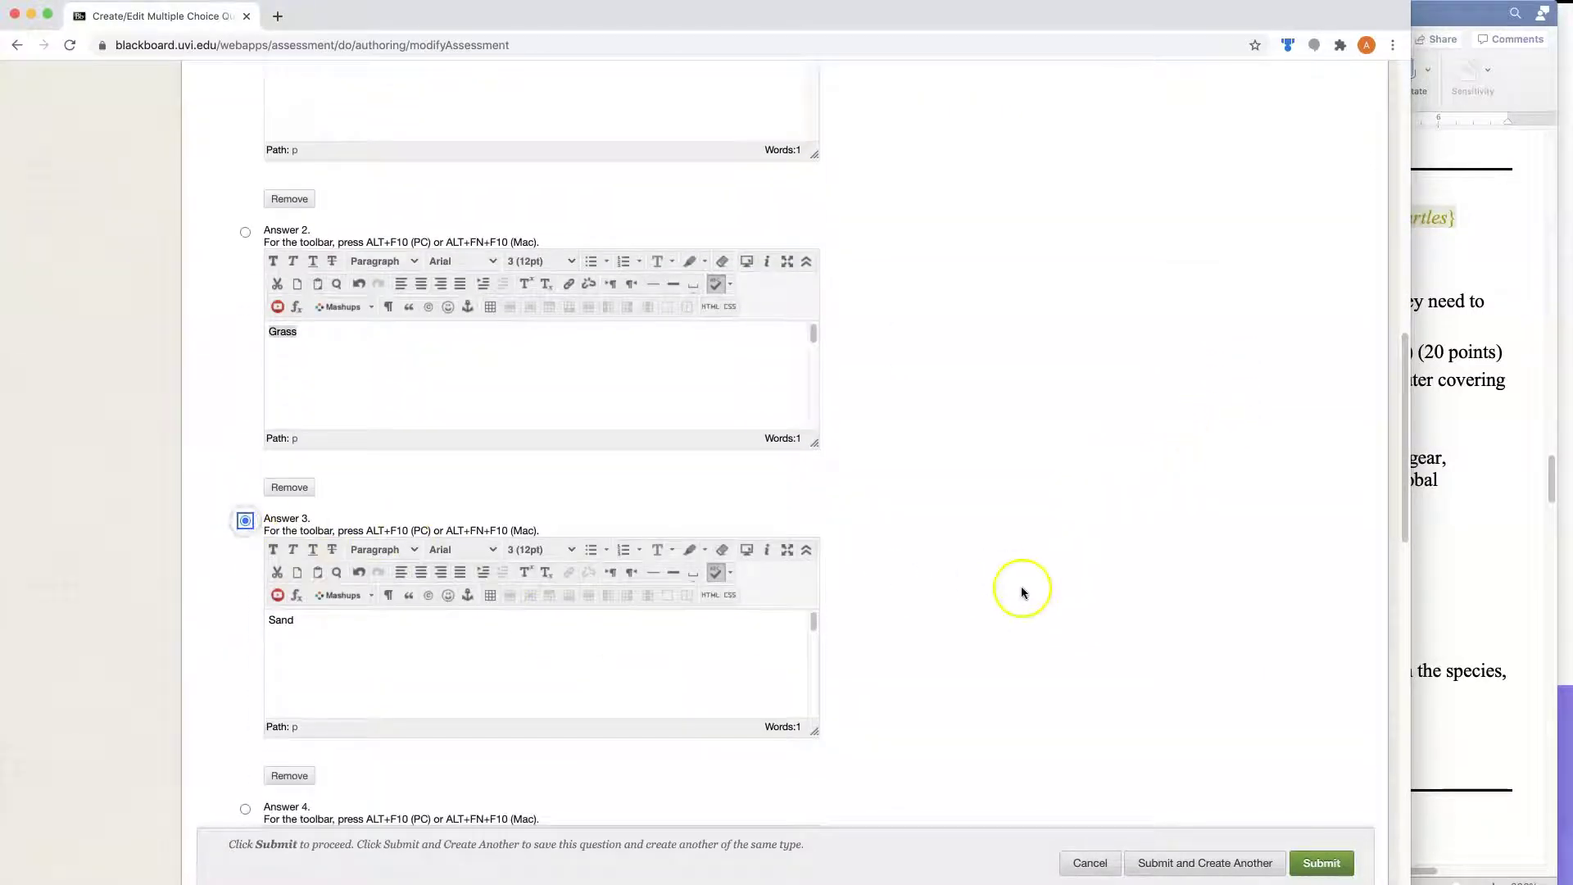
Fill the correct feedback with "Awesome!" plus the egg-laying feedback from the design document, the incorrect feedback with that text alone, and submit the question
{"action": "scroll", "coordinate": [1022, 590], "scroll_direction": "down", "scroll_amount": 10}
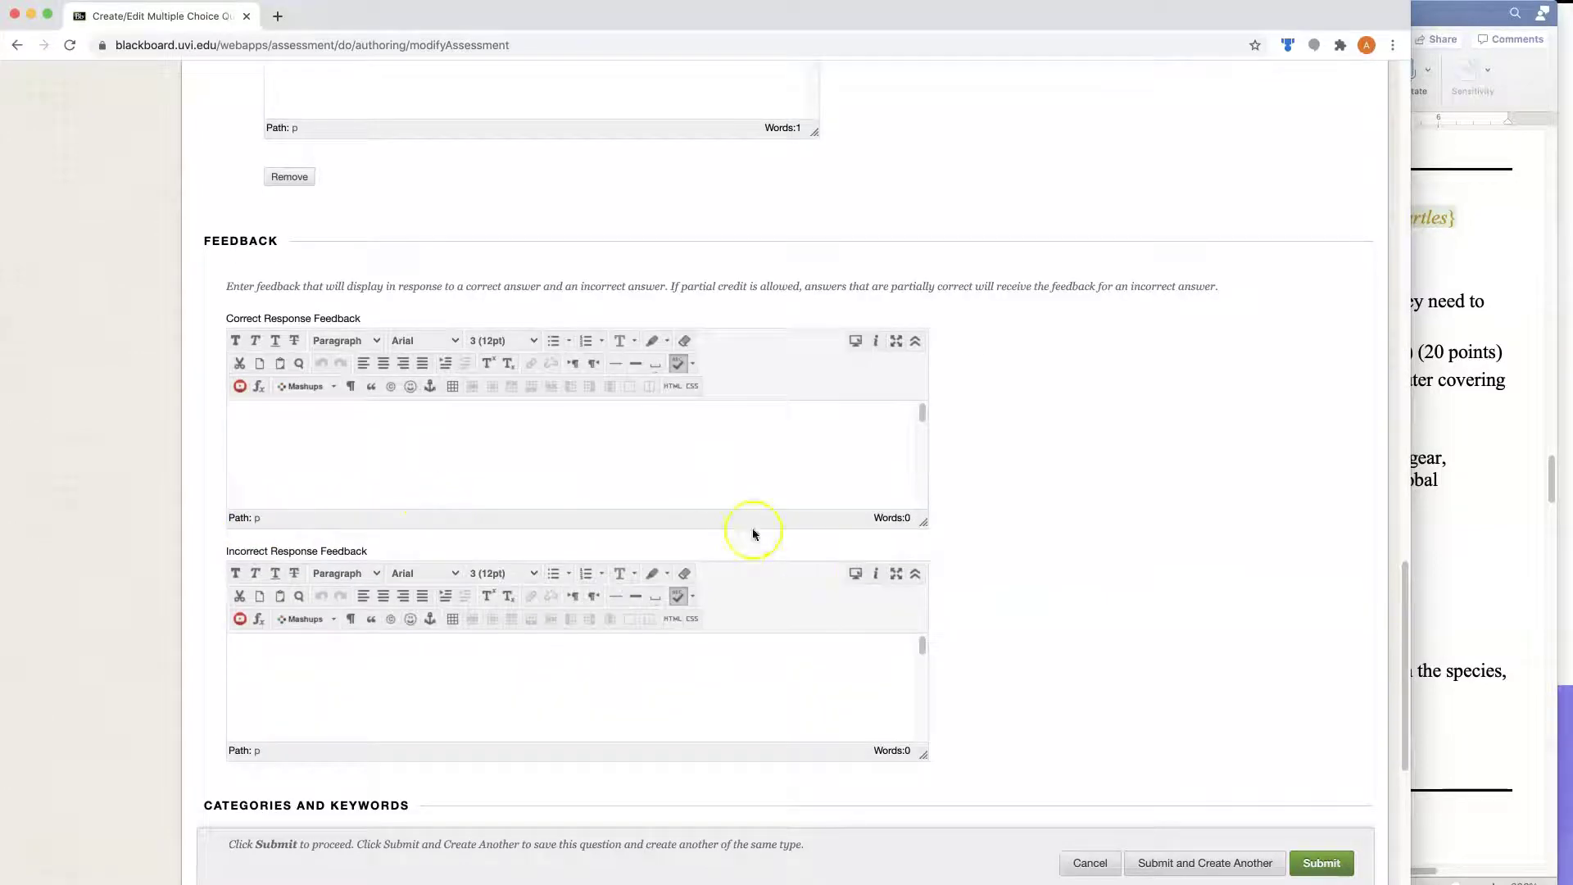
{"action": "left_click", "coordinate": [1503, 576]}
{"action": "left_click", "coordinate": [850, 589]}
{"action": "left_click_drag", "start_coordinate": [795, 671], "coordinate": [1116, 693]}
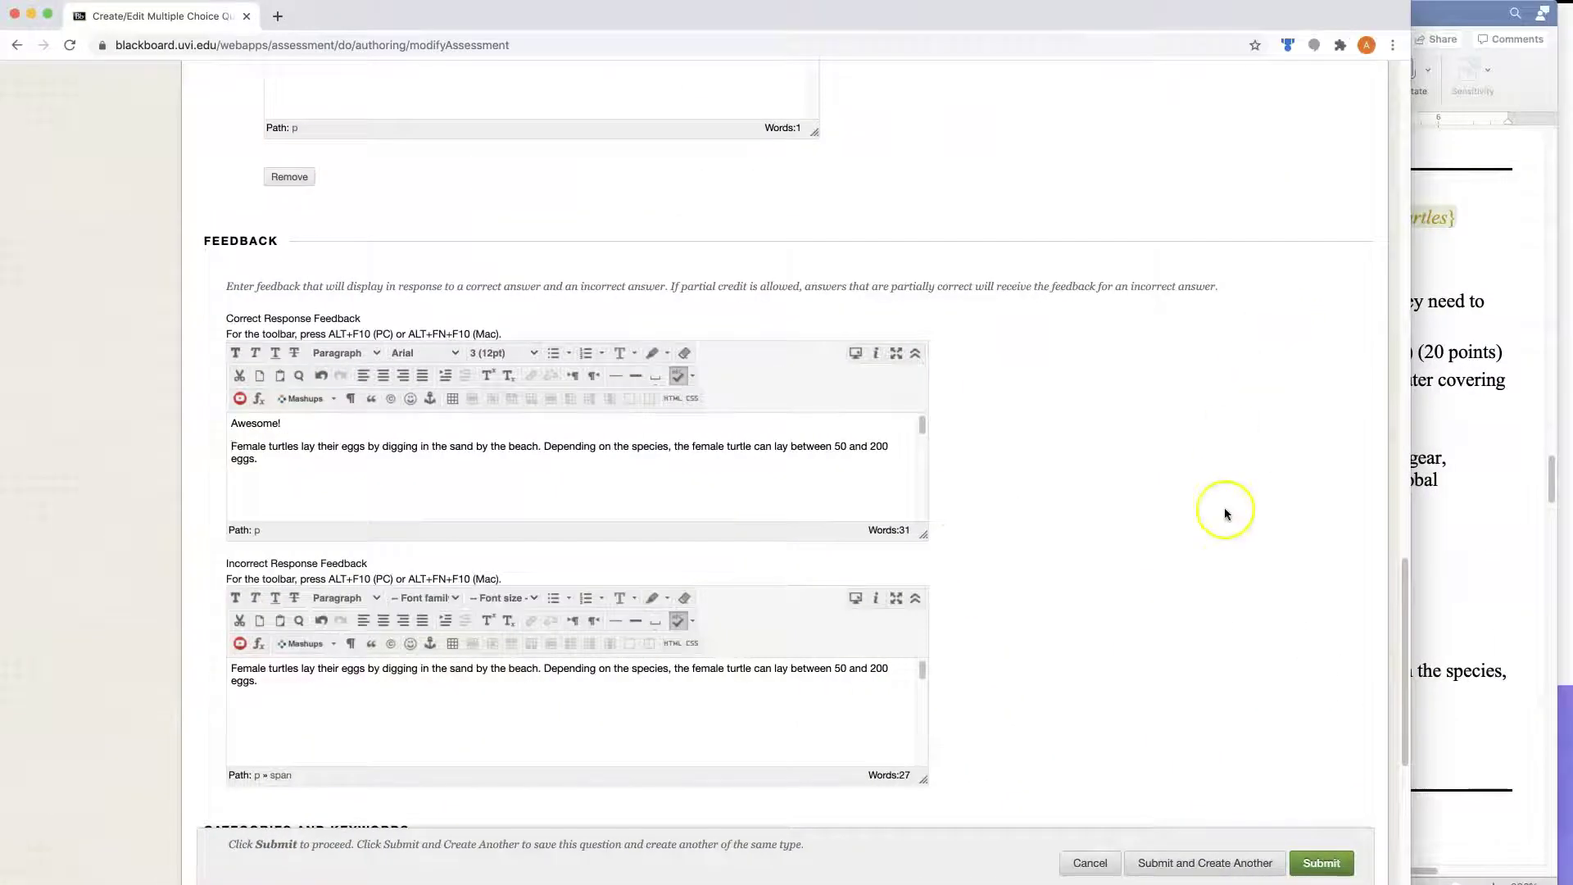
{"action": "scroll", "coordinate": [1229, 558], "scroll_direction": "down", "scroll_amount": 3}
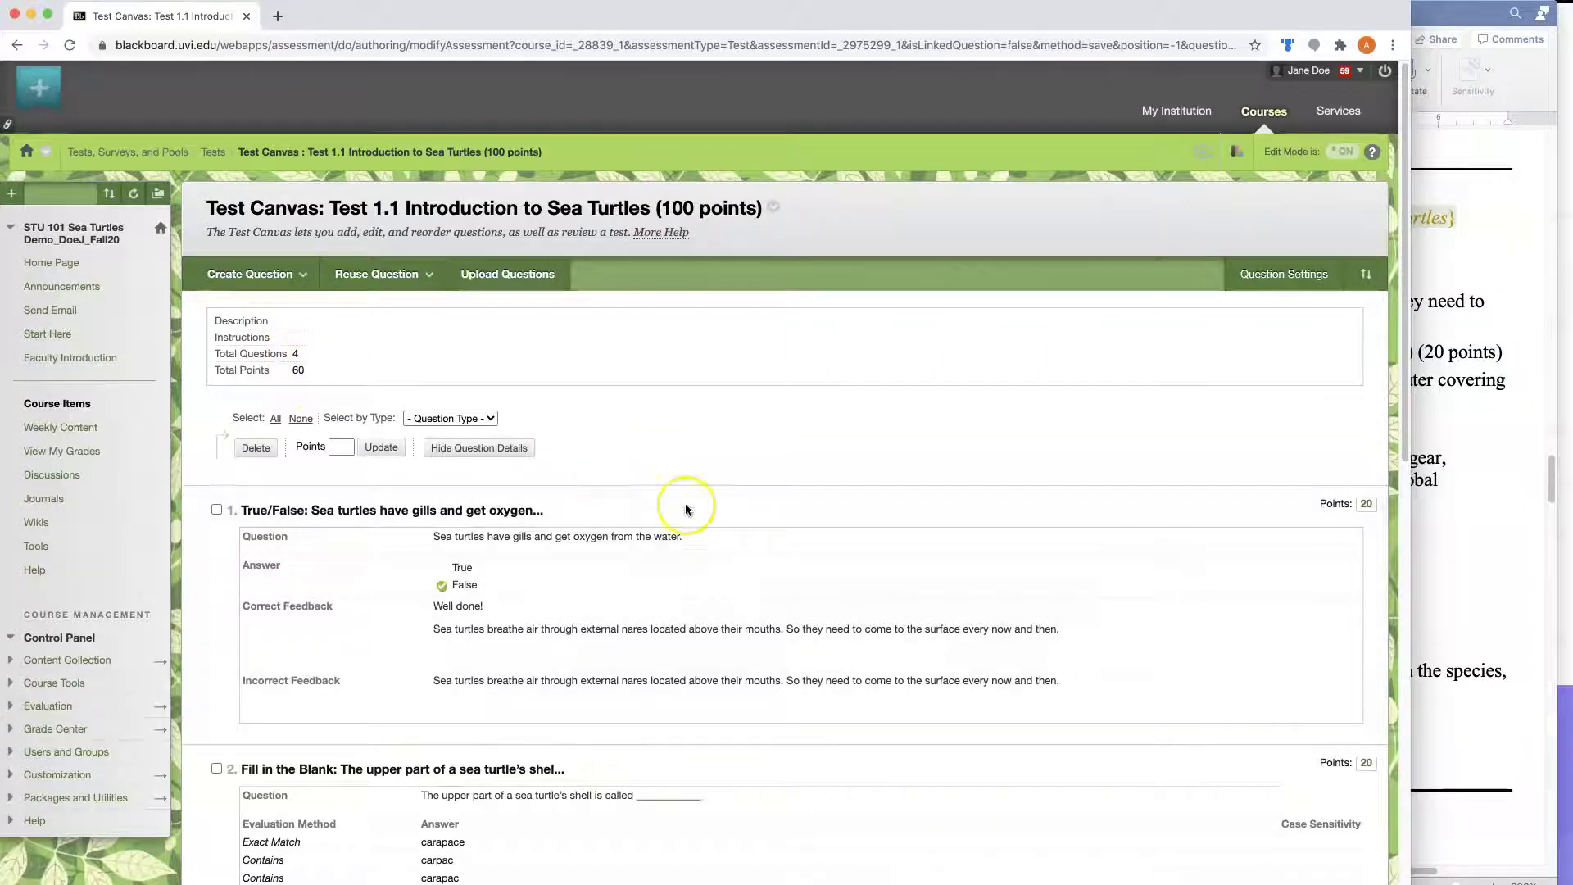
Set the Short Answer question to 40 points and the Multiple Choice question to 20 points, following the design document
{"action": "scroll", "coordinate": [1301, 512], "scroll_direction": "down", "scroll_amount": 7}
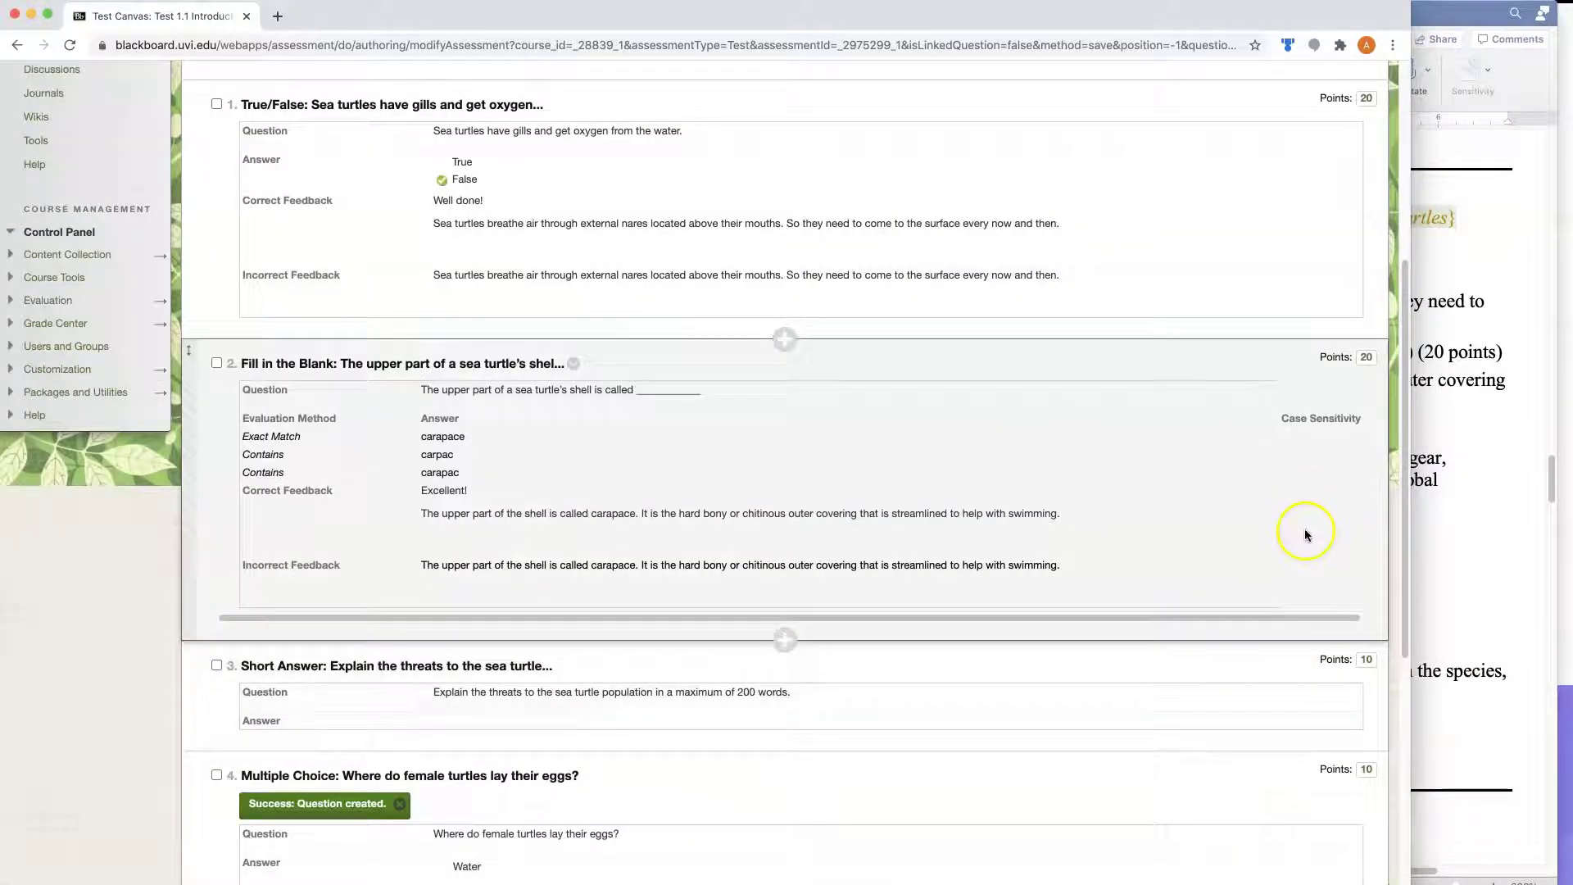
{"action": "scroll", "coordinate": [1287, 580], "scroll_direction": "up", "scroll_amount": 1}
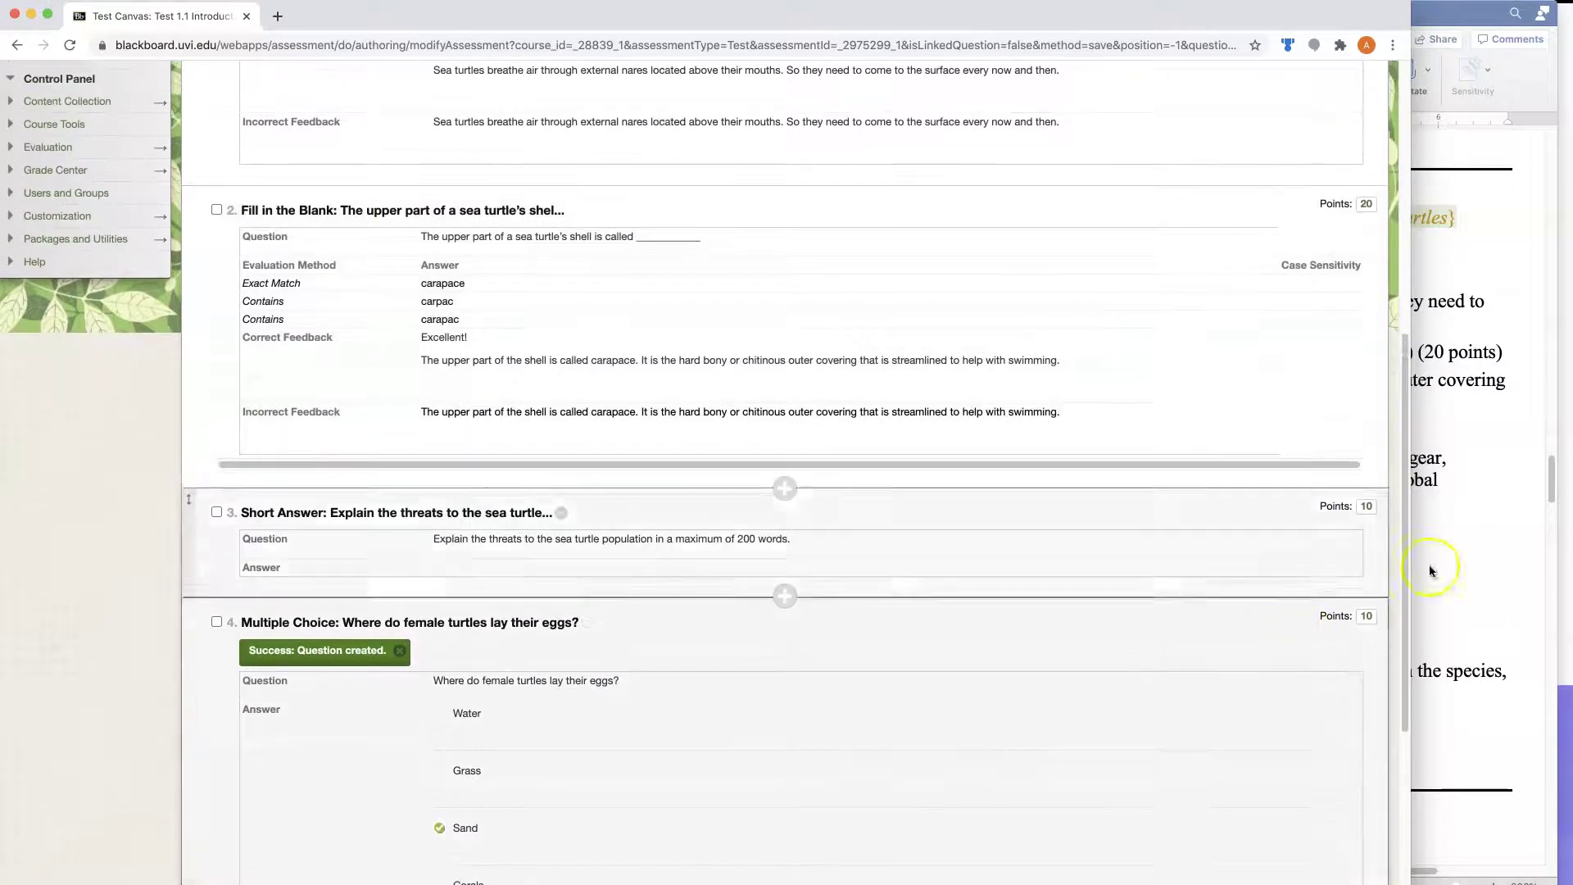
{"action": "left_click", "coordinate": [1429, 562]}
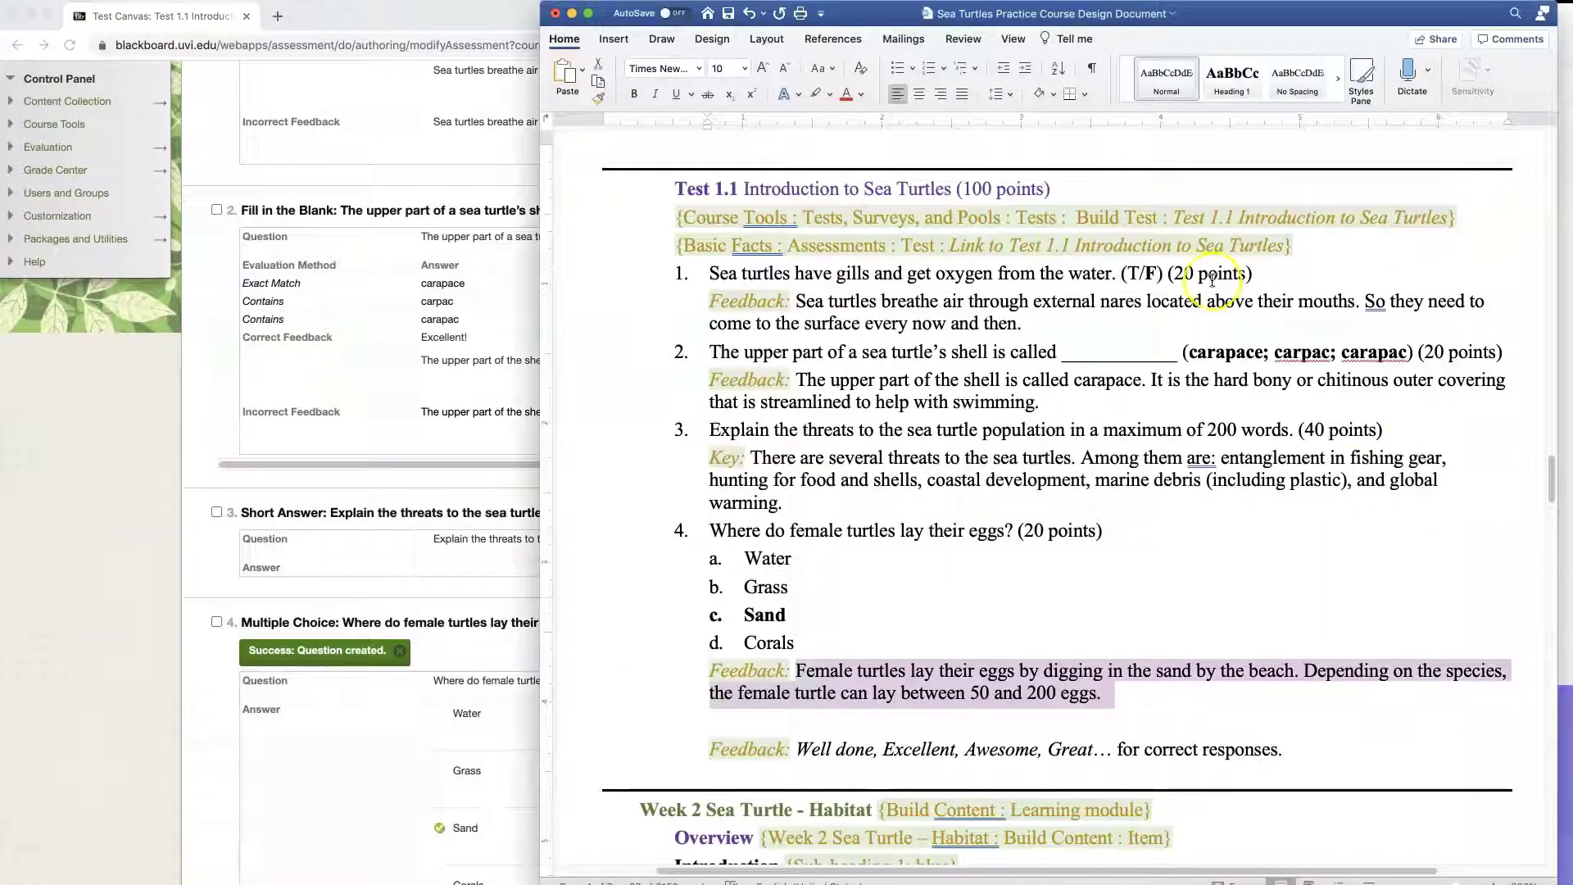
{"action": "left_click_drag", "start_coordinate": [711, 431], "coordinate": [1290, 430]}
{"action": "left_click", "coordinate": [1353, 422]}
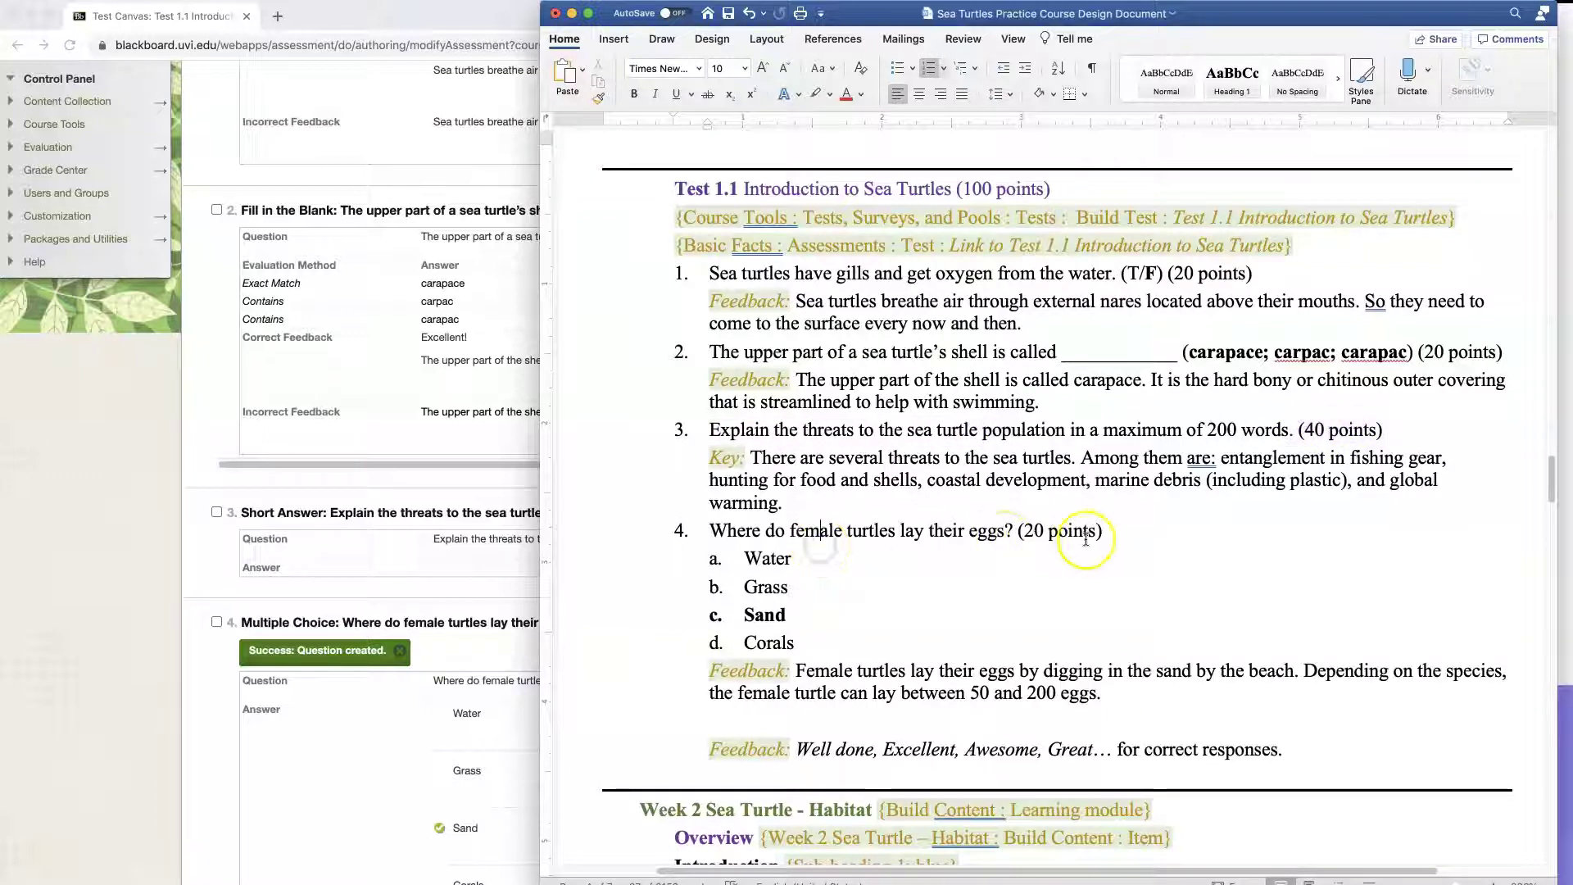
{"action": "left_click", "coordinate": [217, 591]}
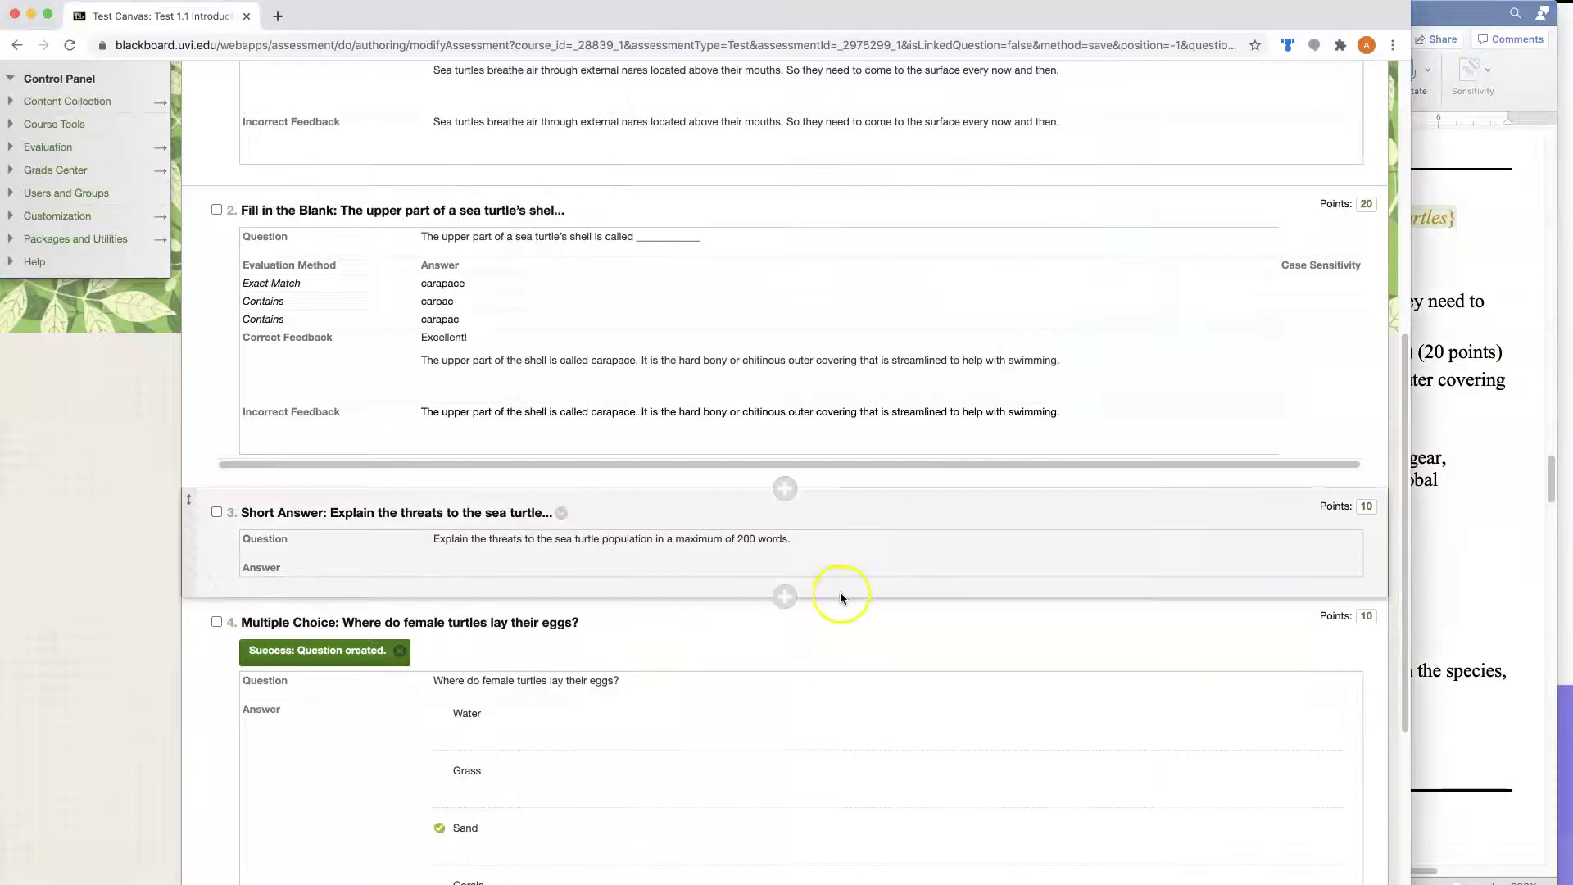
{"action": "scroll", "coordinate": [867, 583], "scroll_direction": "up", "scroll_amount": 1}
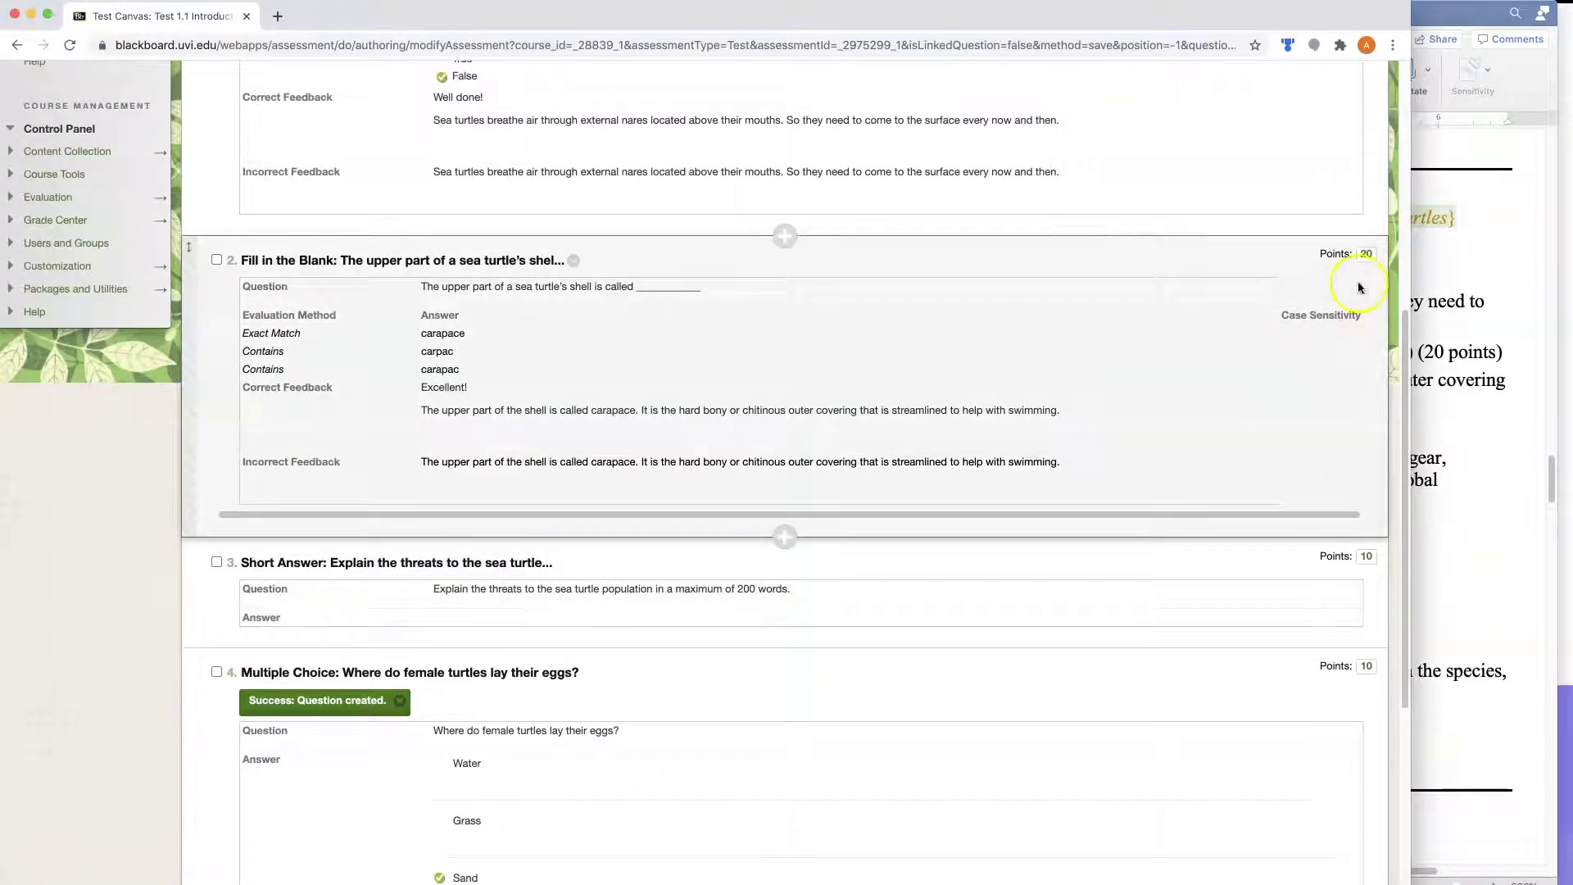
{"action": "left_click", "coordinate": [1364, 558]}
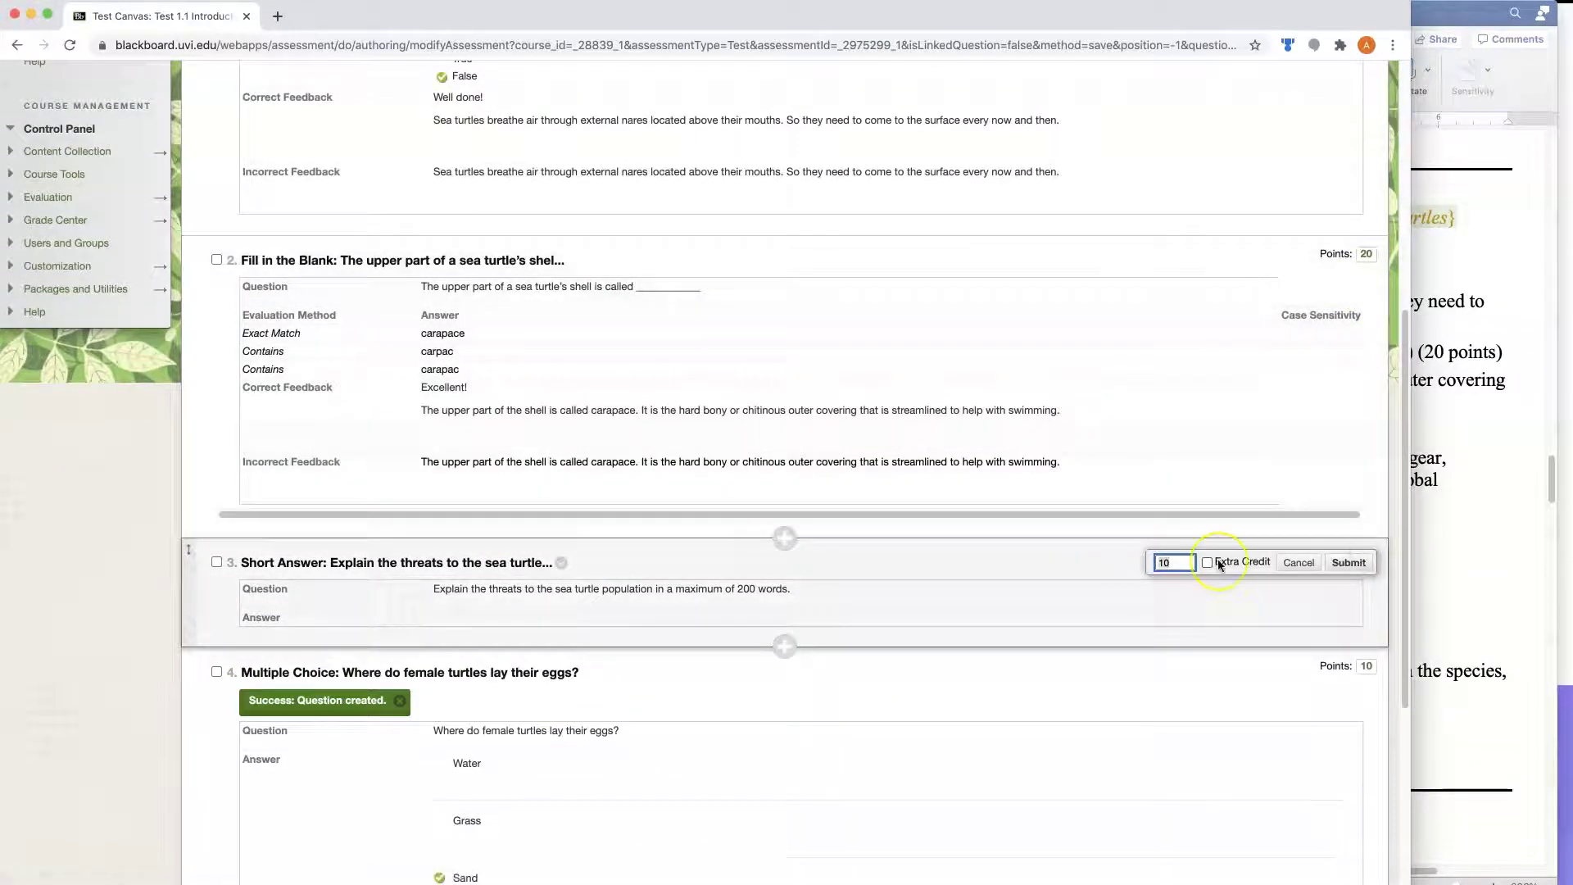
{"action": "type", "text": "40"}
{"action": "left_click", "coordinate": [1348, 563]}
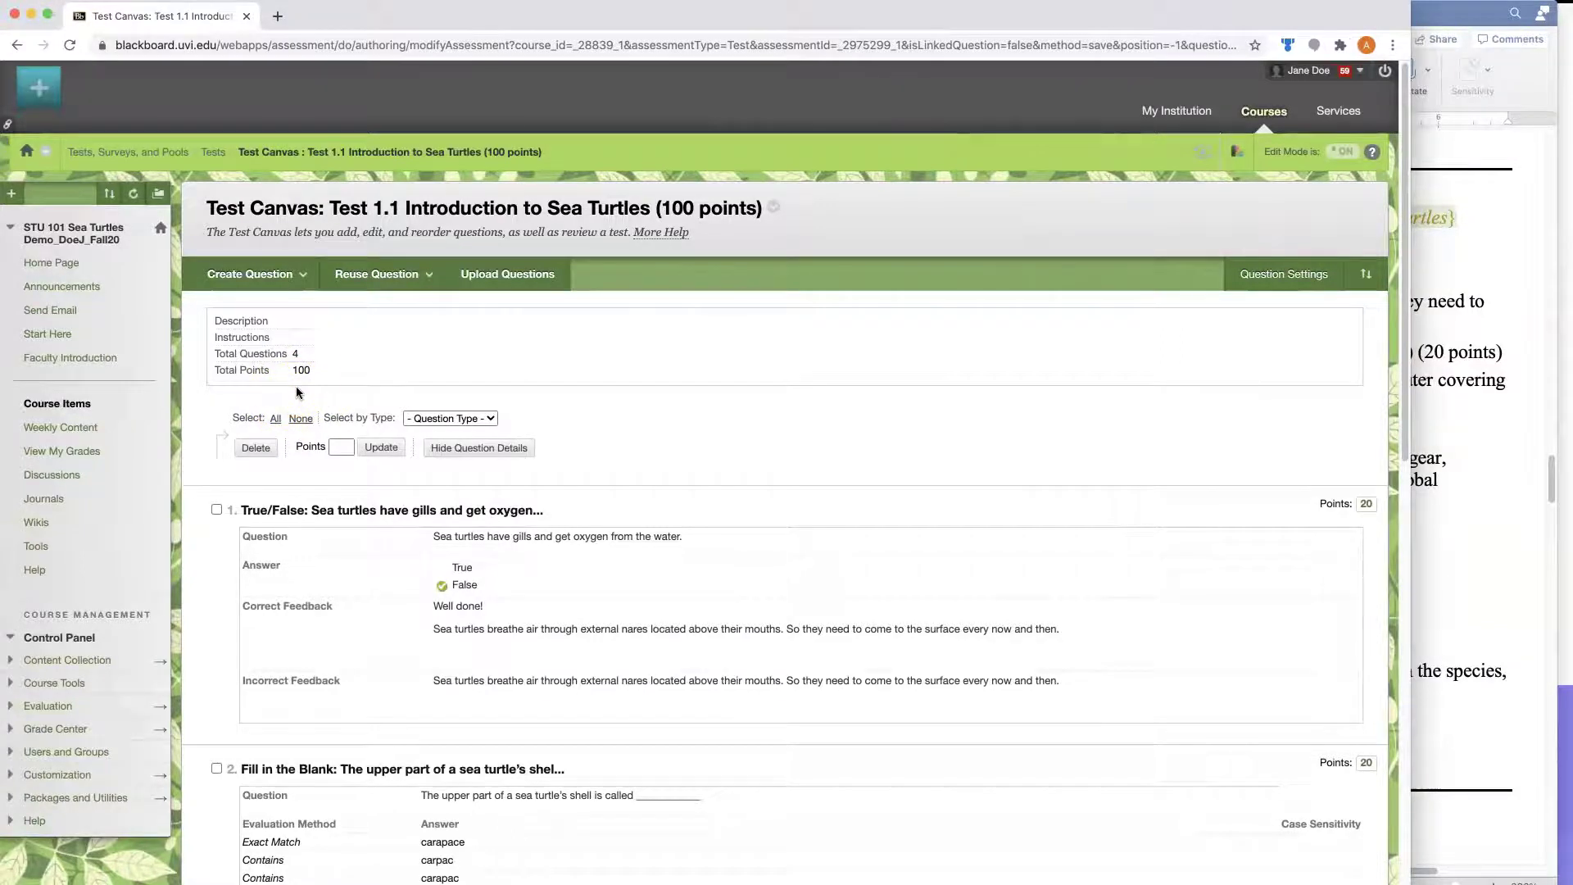
{"action": "scroll", "coordinate": [490, 407], "scroll_direction": "down", "scroll_amount": 10}
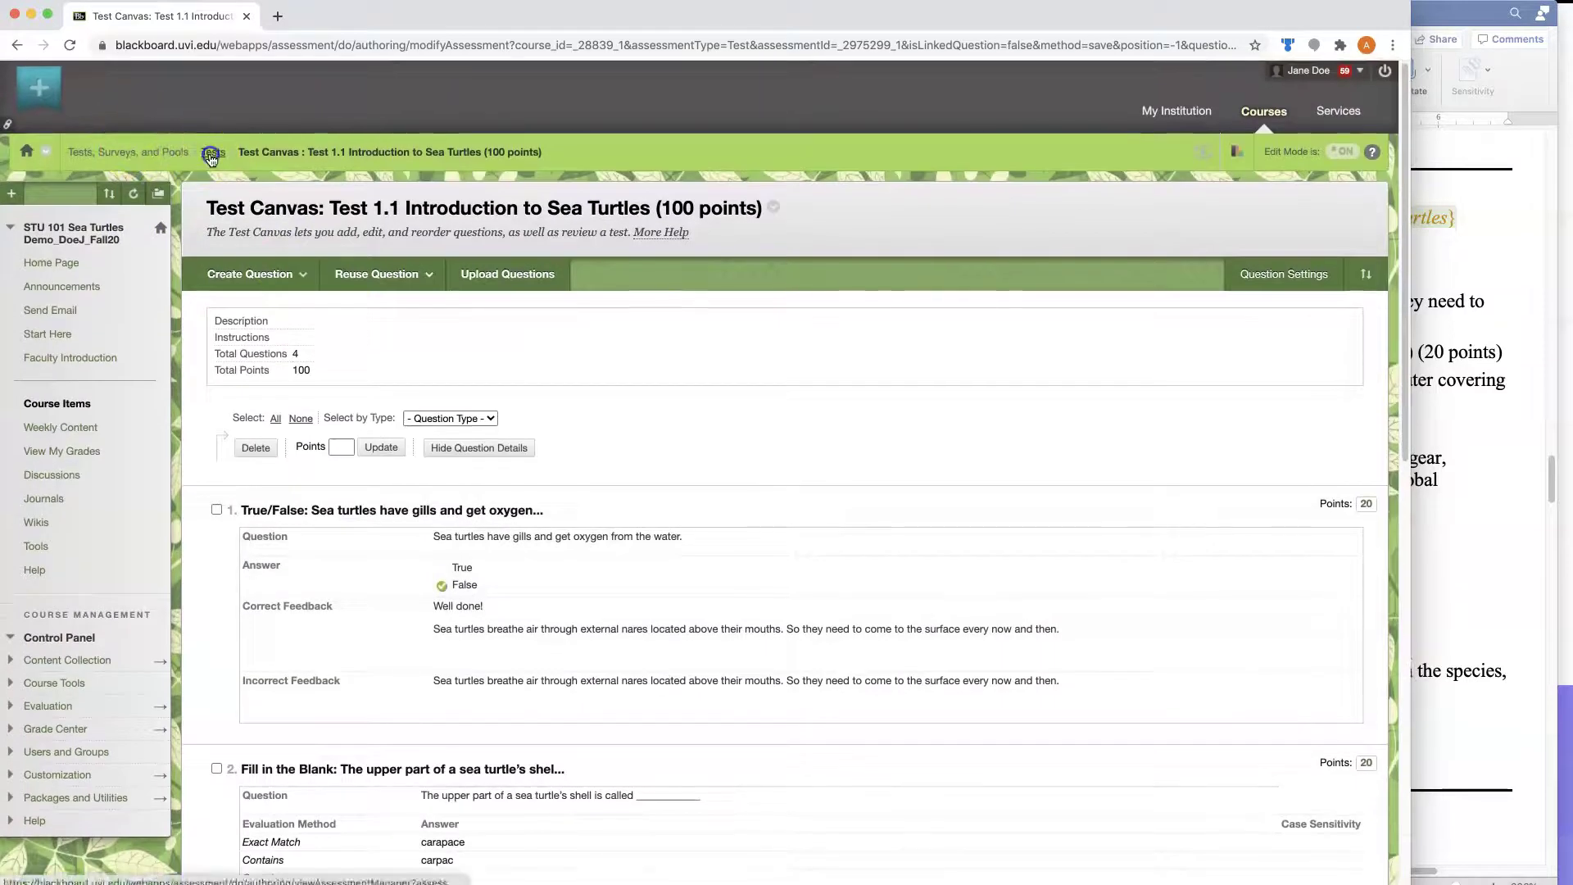
Return to the Tests list, and open Week 1 Introduction to Sea Turtles from the Weekly Content
{"action": "left_click", "coordinate": [211, 153]}
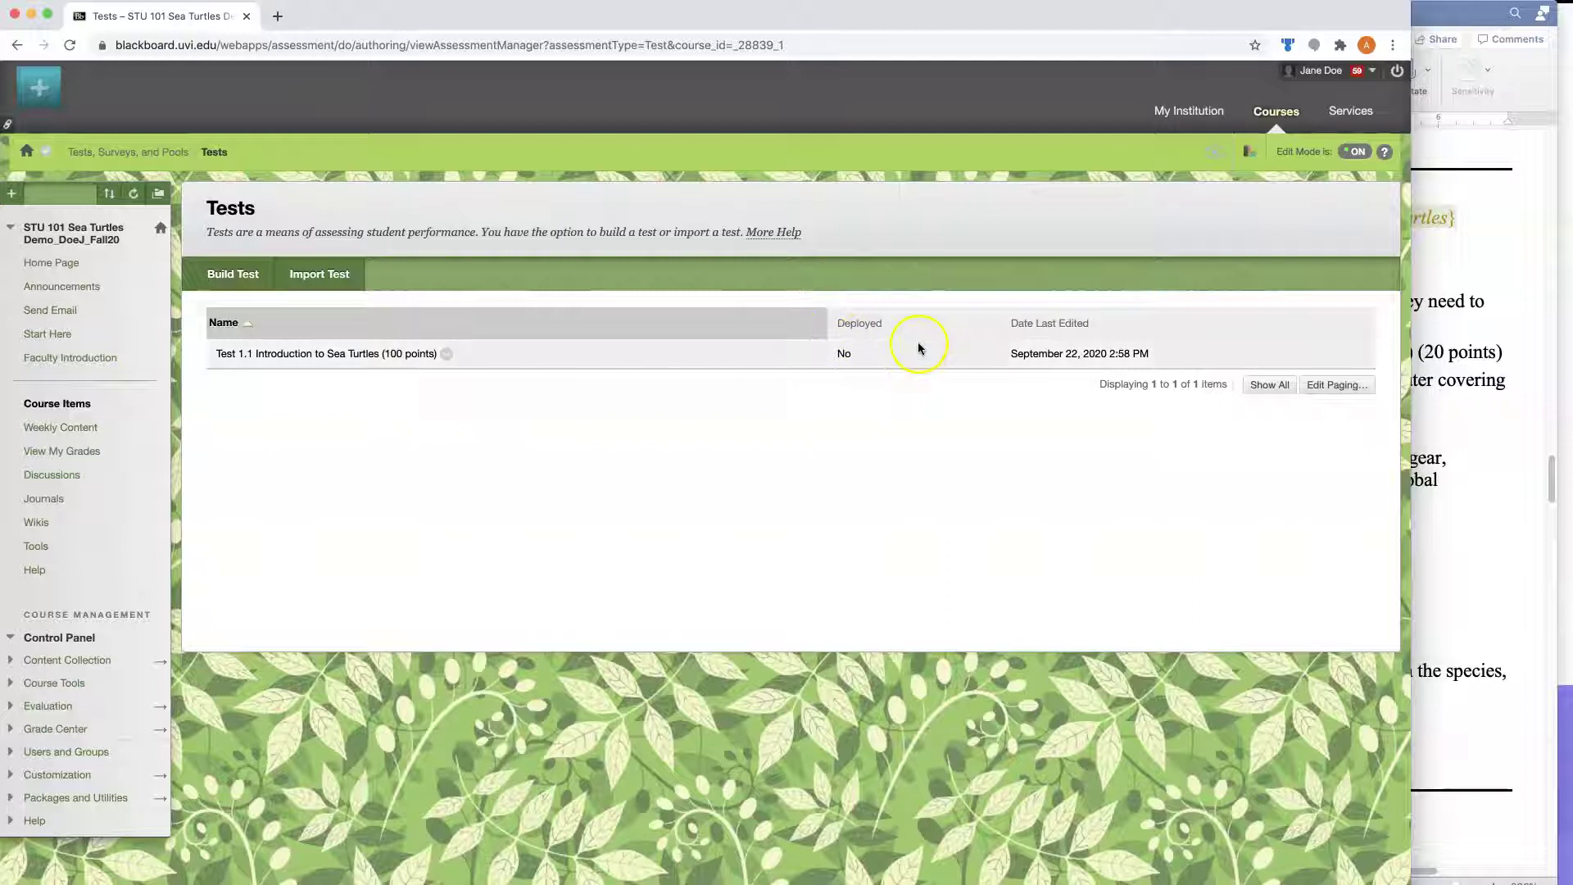
{"action": "left_click", "coordinate": [846, 419]}
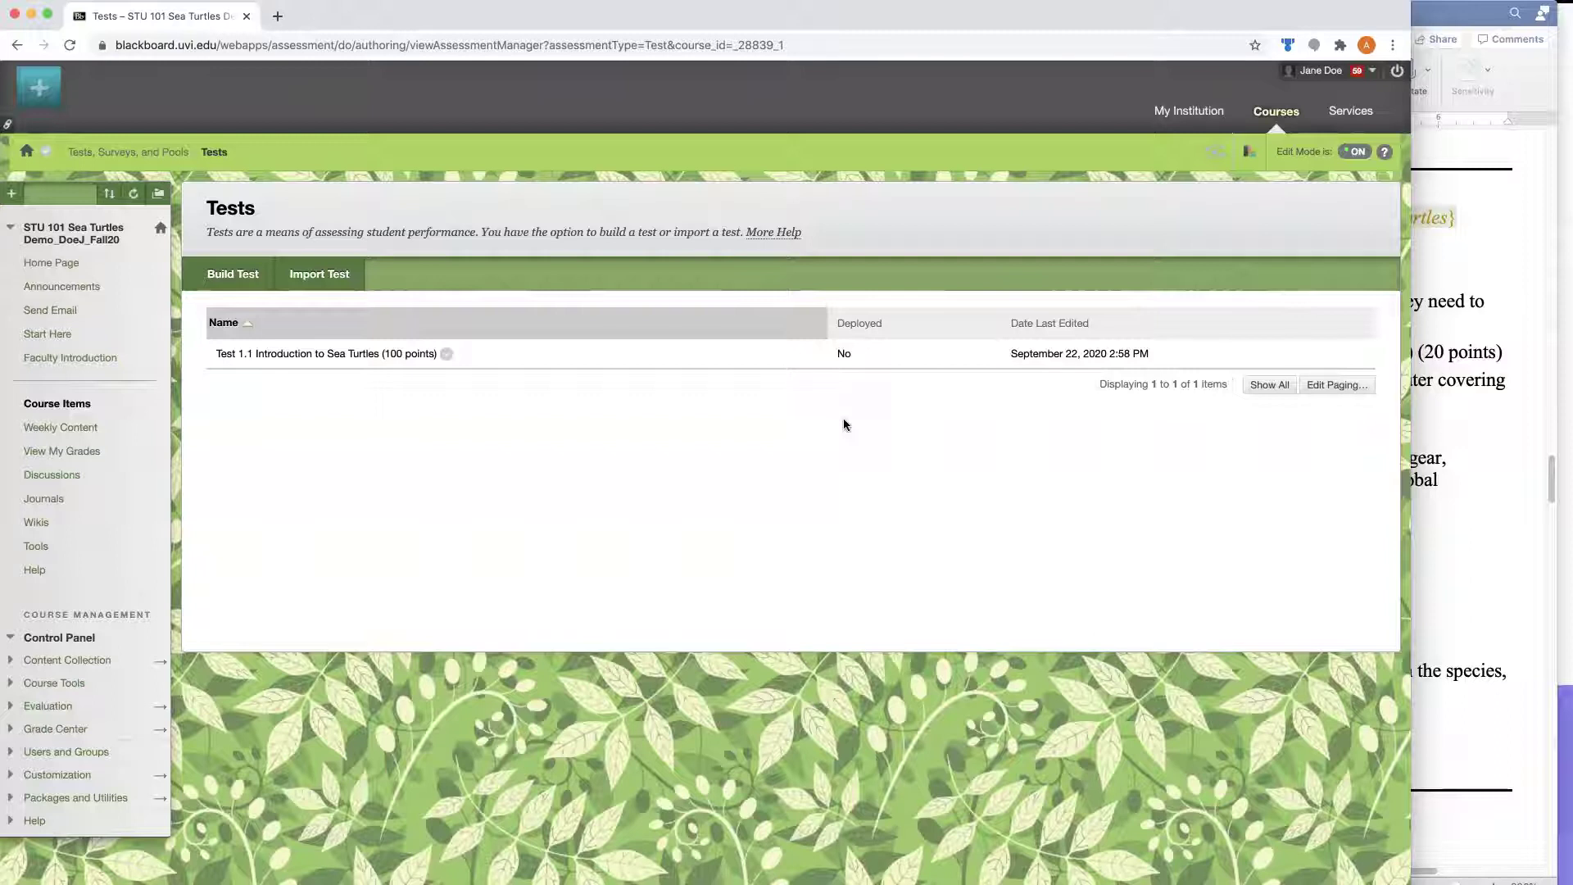
{"action": "left_click", "coordinate": [64, 429]}
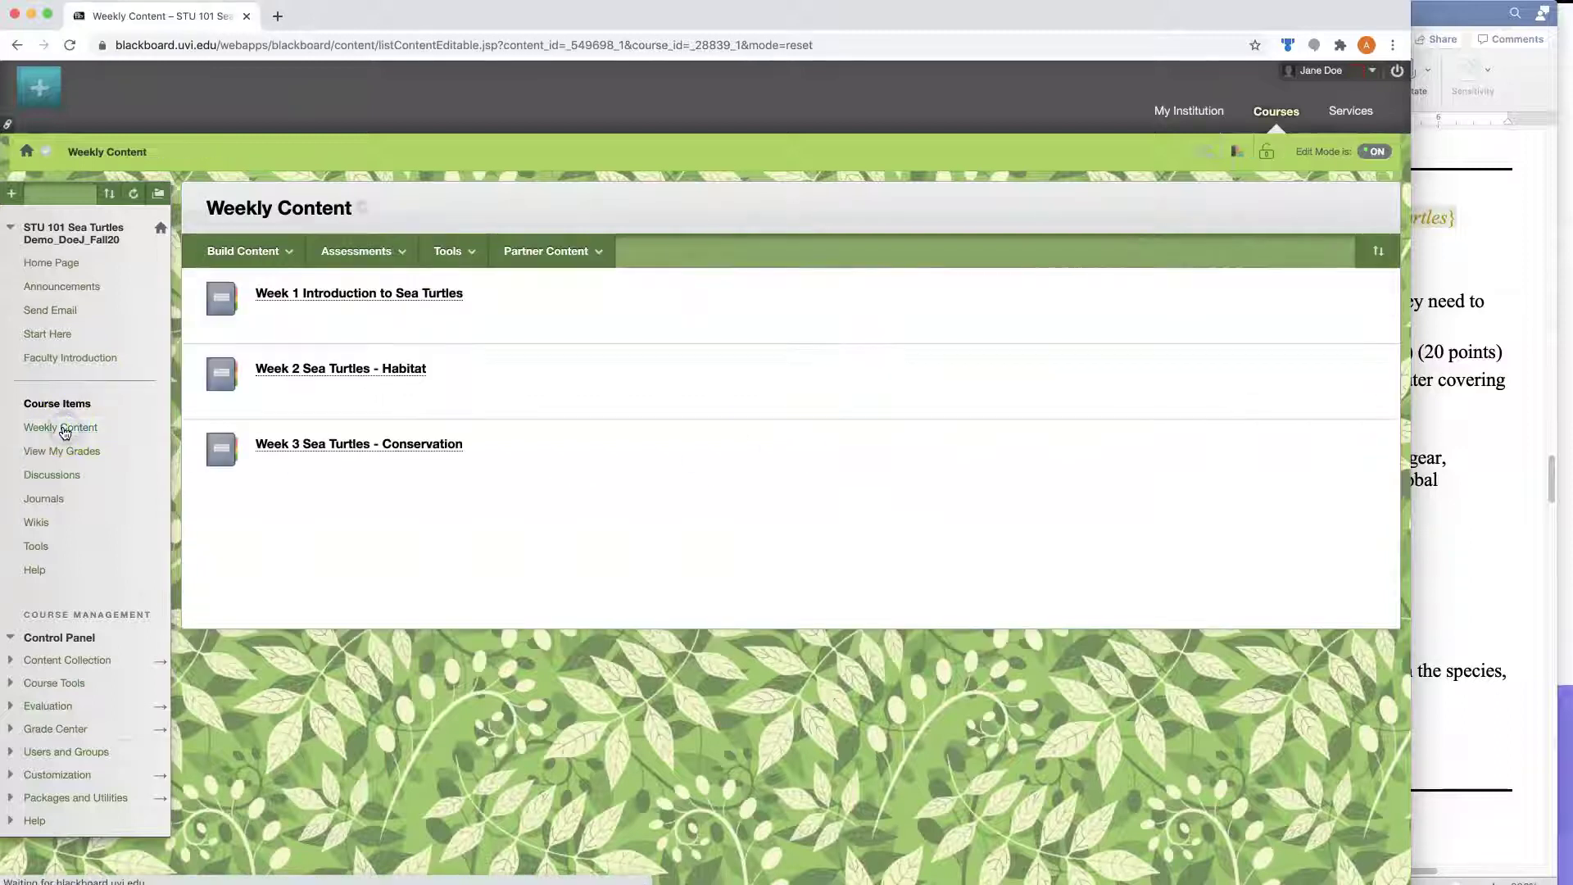
{"action": "left_click", "coordinate": [352, 291]}
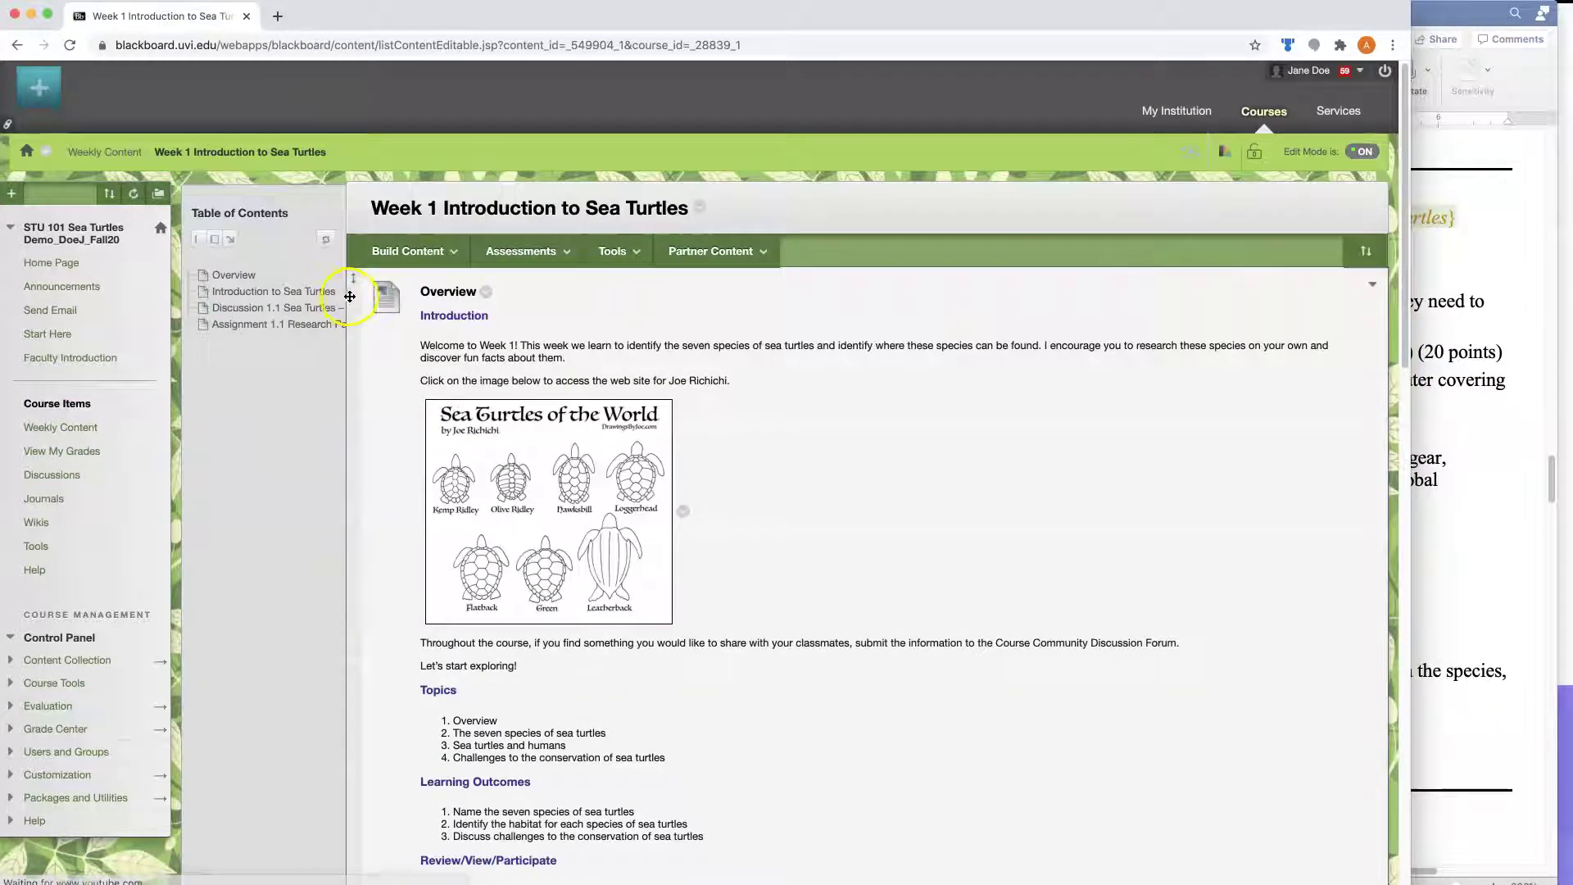
Add the existing test "Test 1.1 Introduction to Sea Turtles (100 points)" to the Week 1 learning module
{"action": "left_click", "coordinate": [504, 251]}
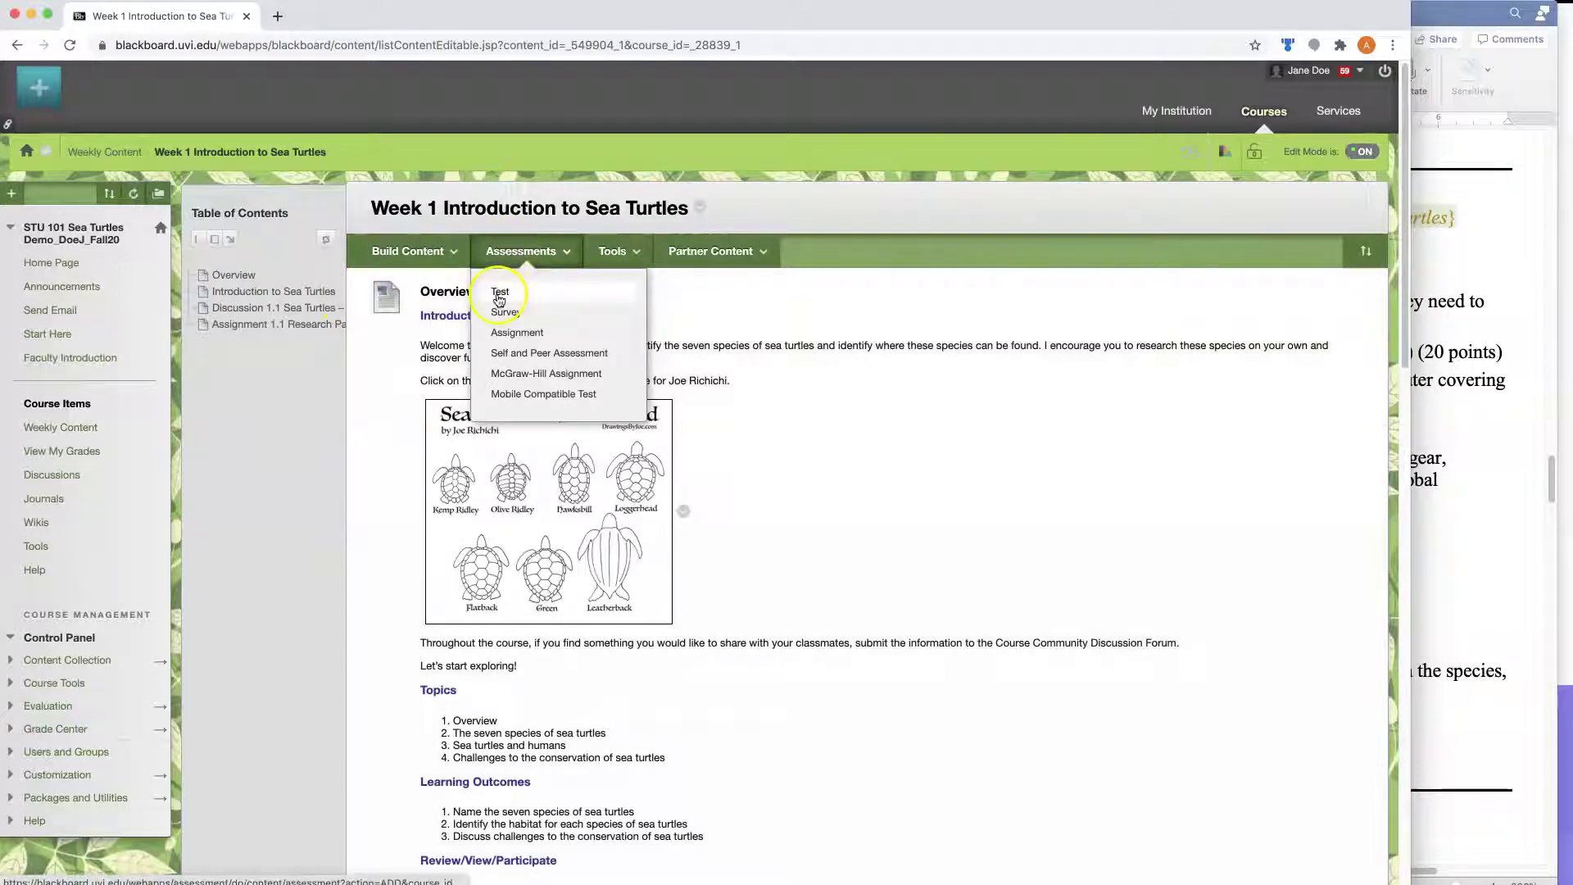
{"action": "left_click", "coordinate": [500, 293]}
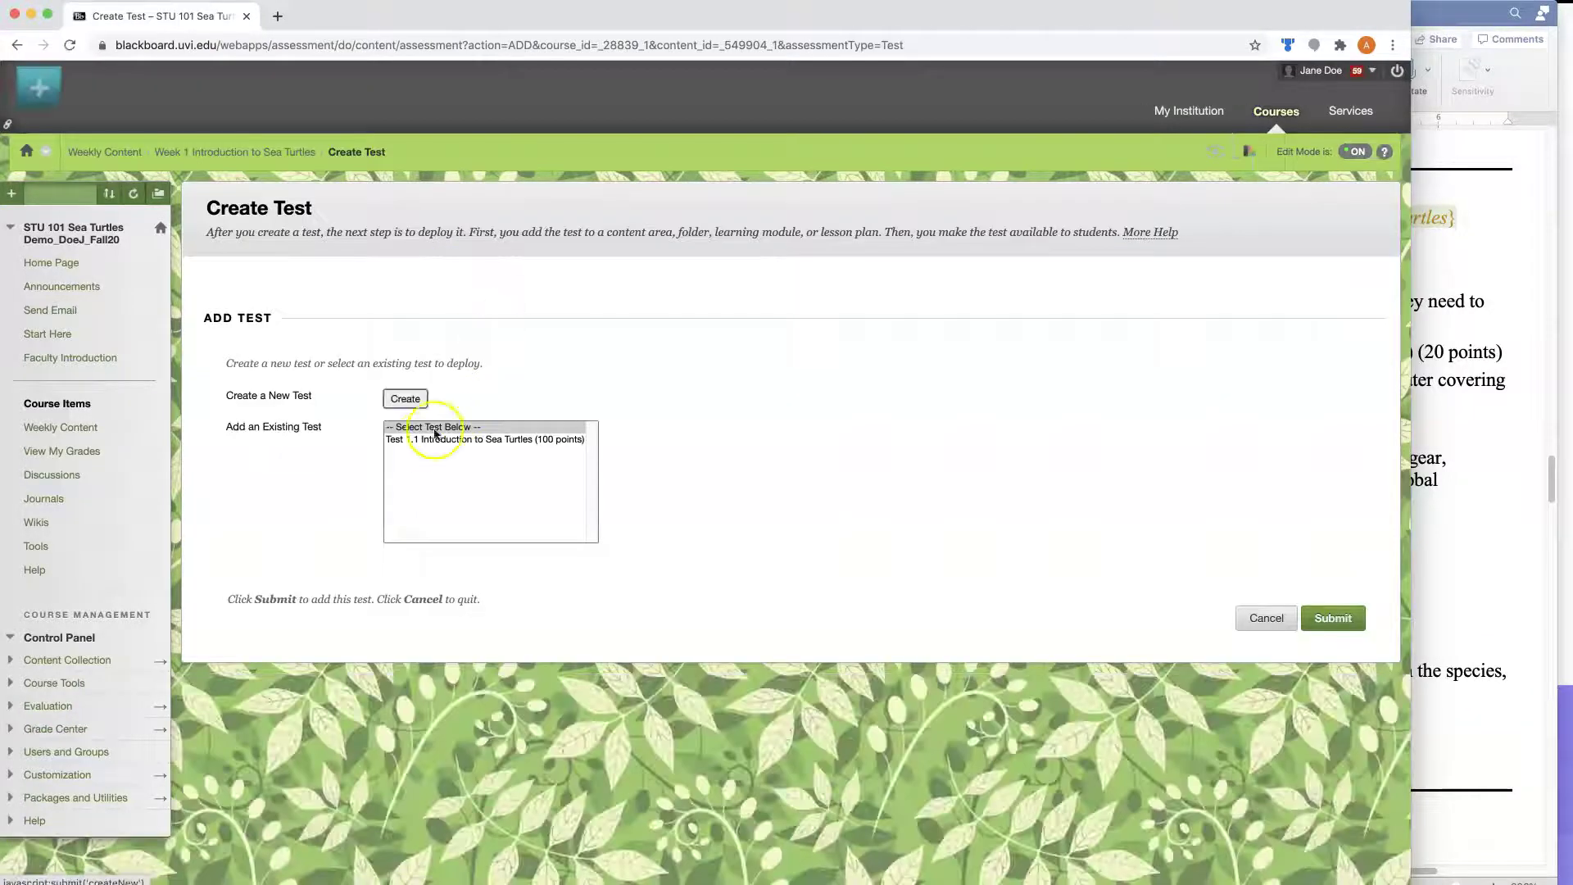
{"action": "left_click", "coordinate": [419, 440]}
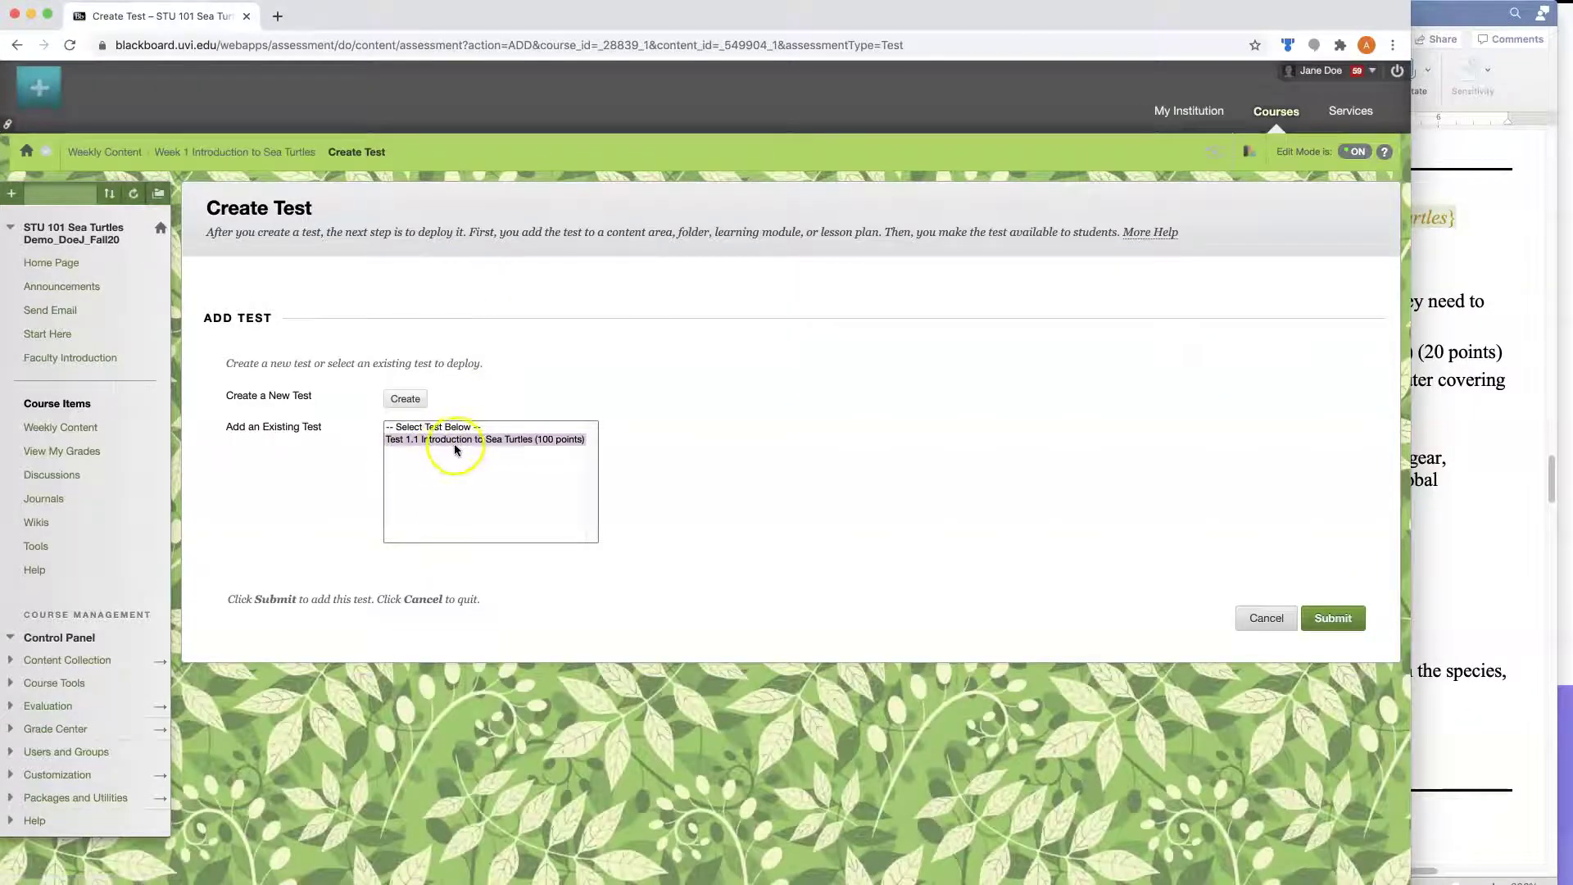
{"action": "left_click", "coordinate": [1335, 621]}
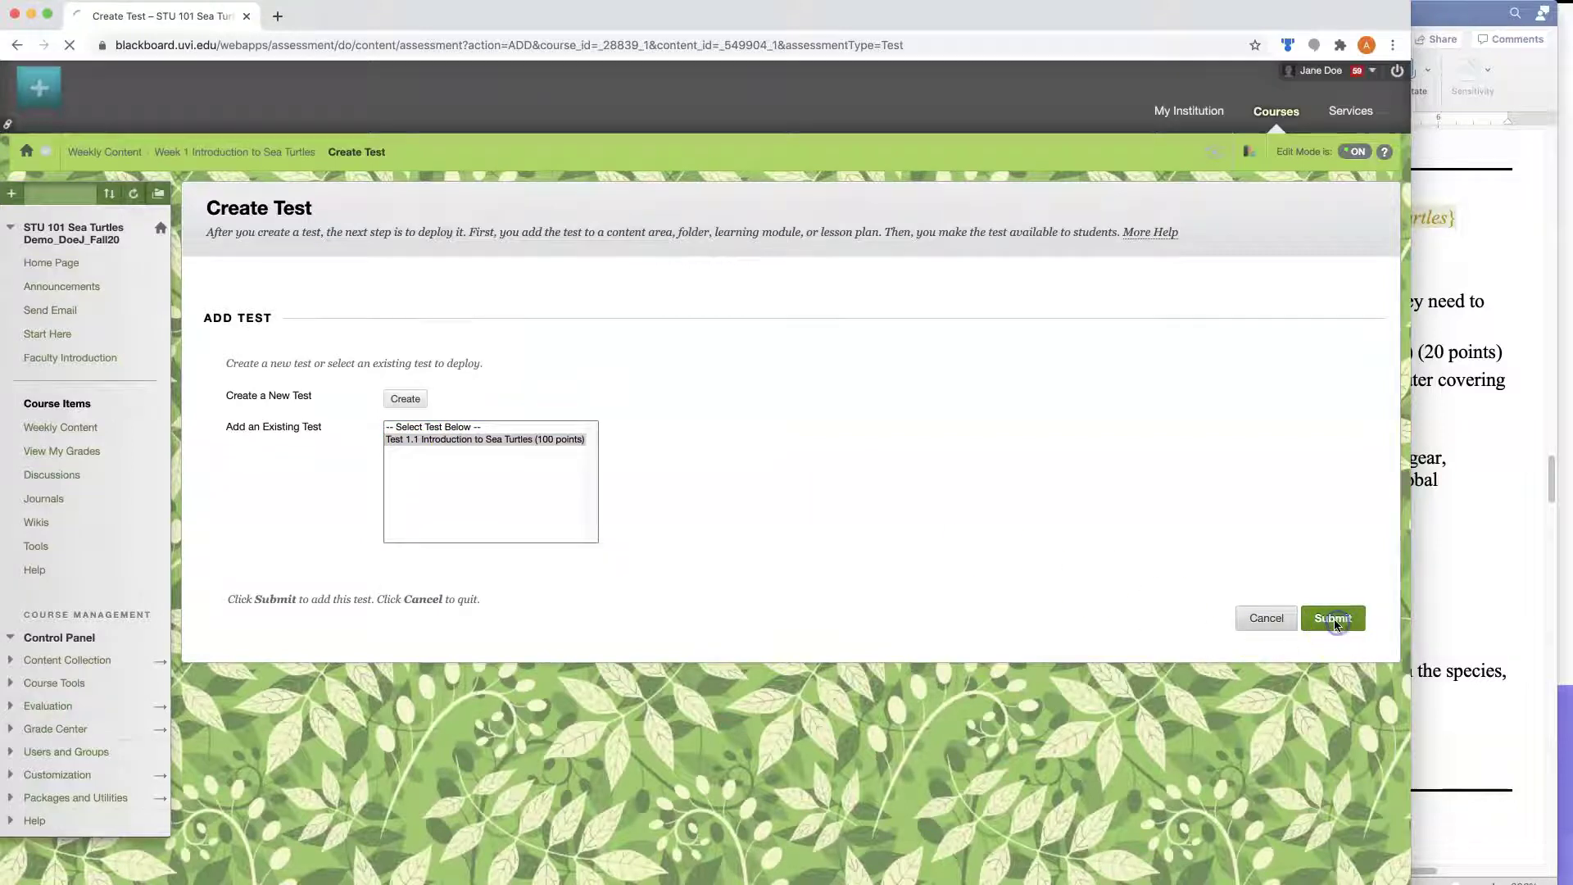
Set the test to open in a new window and make it available to students
{"action": "scroll", "coordinate": [1318, 615], "scroll_direction": "down", "scroll_amount": 5}
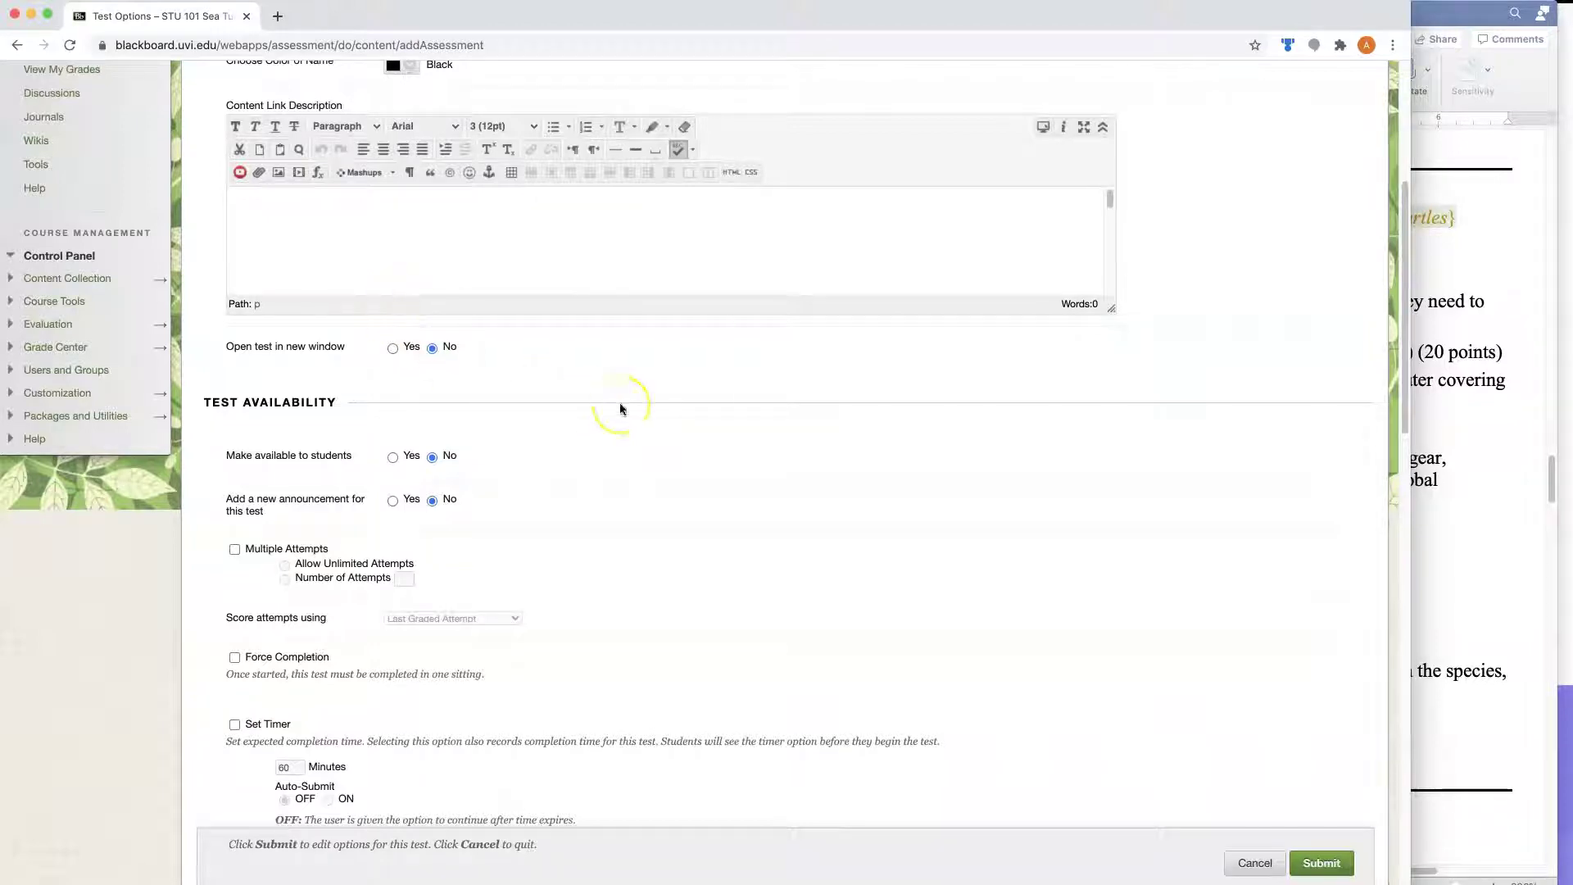
{"action": "left_click", "coordinate": [393, 349]}
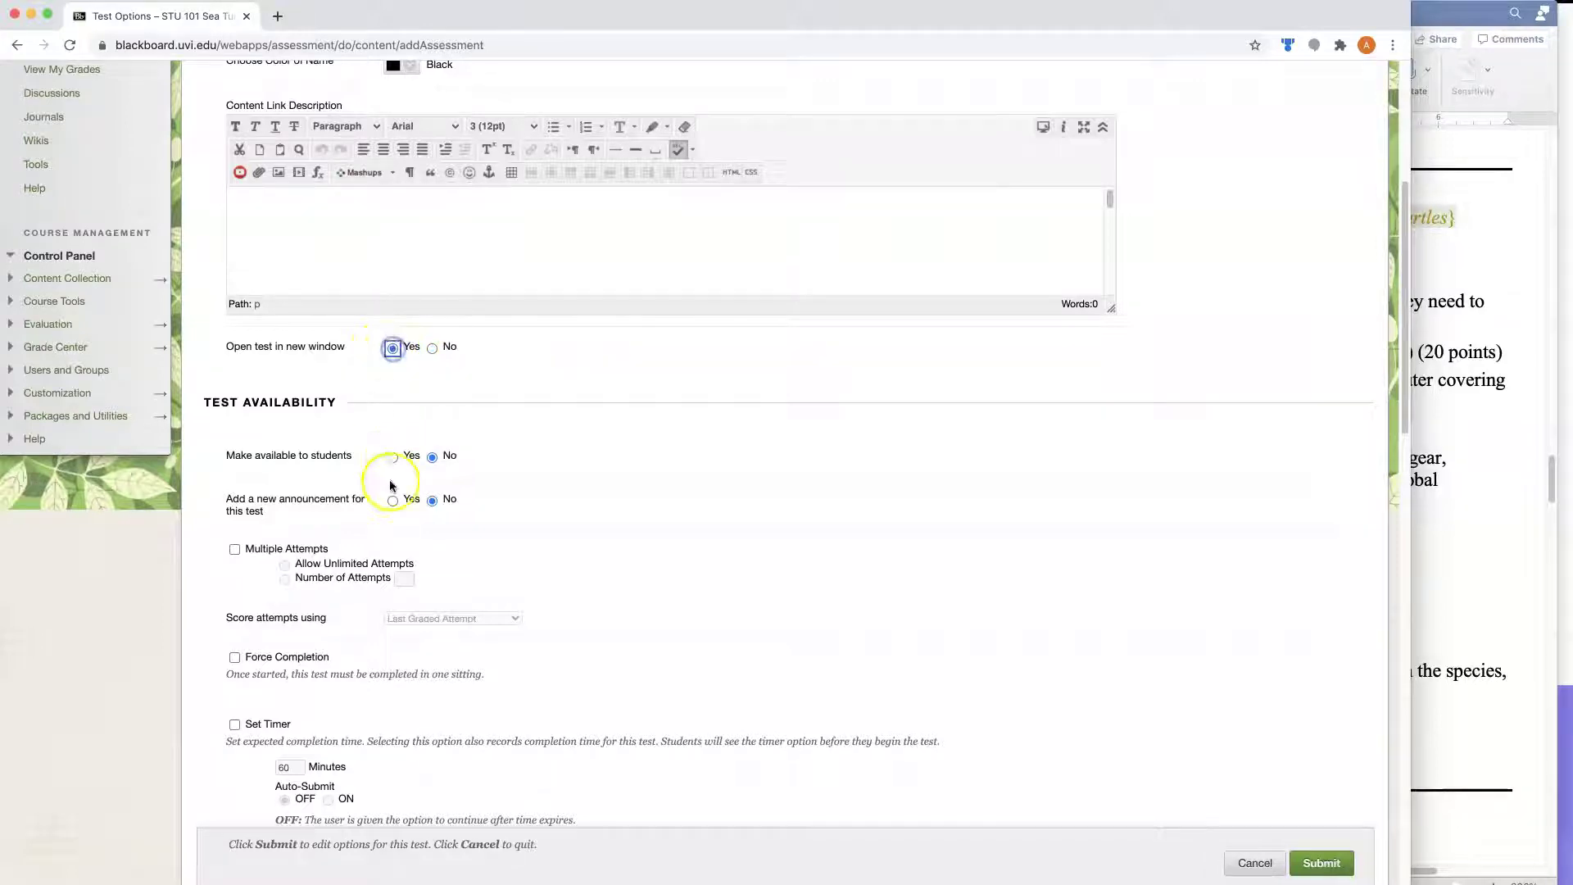
{"action": "left_click", "coordinate": [393, 459]}
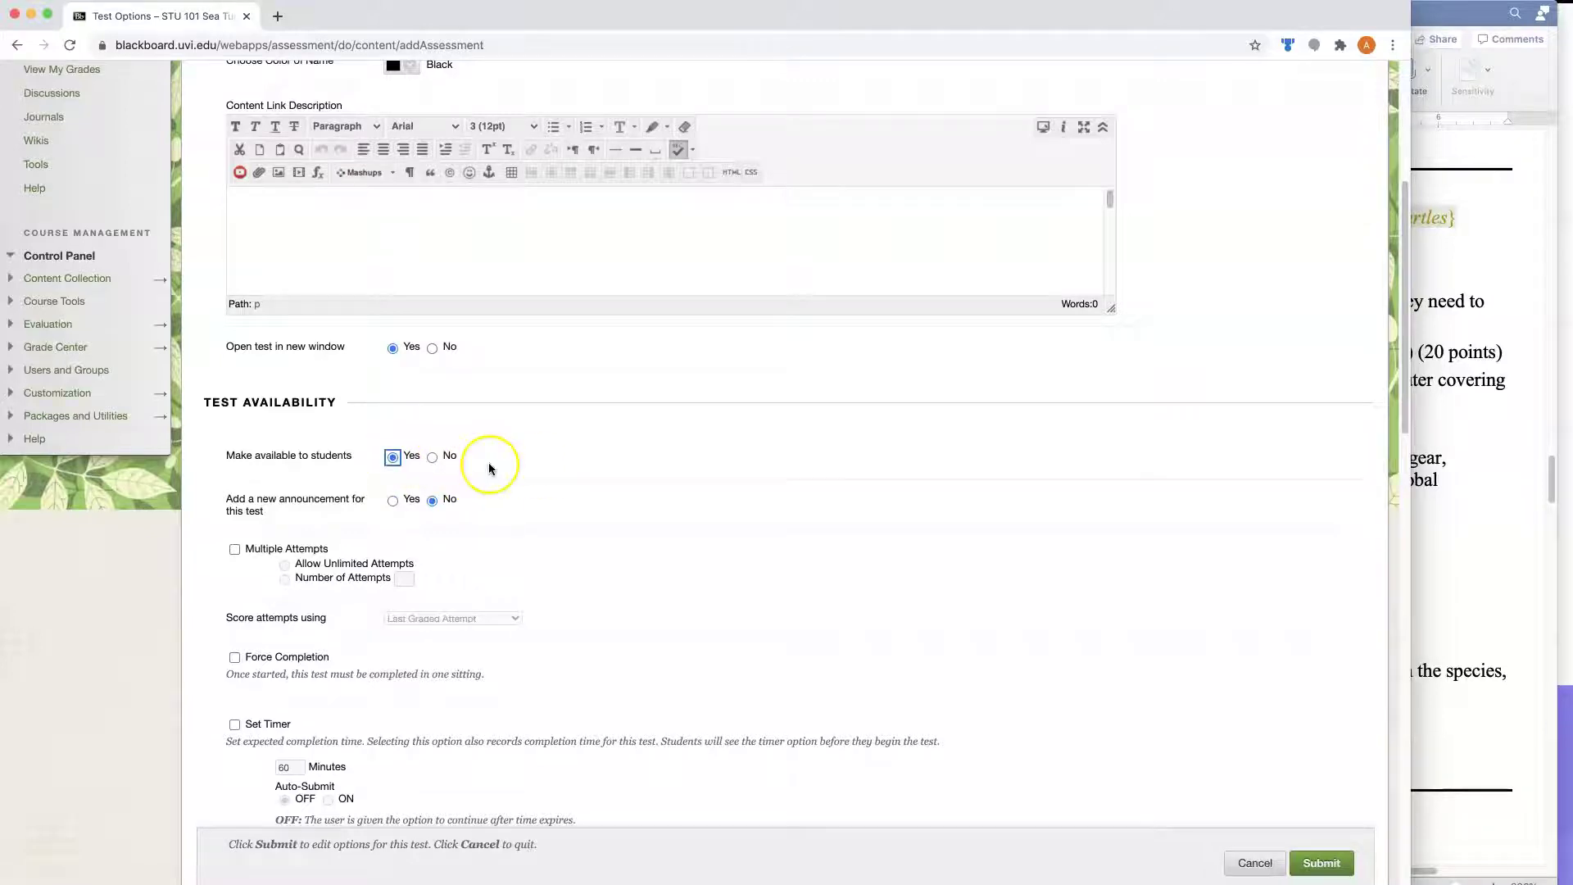
Allow multiple attempts on the test with the number of attempts set to 3, keeping Last Graded Attempt as the scoring method
{"action": "scroll", "coordinate": [488, 462], "scroll_direction": "down", "scroll_amount": 4}
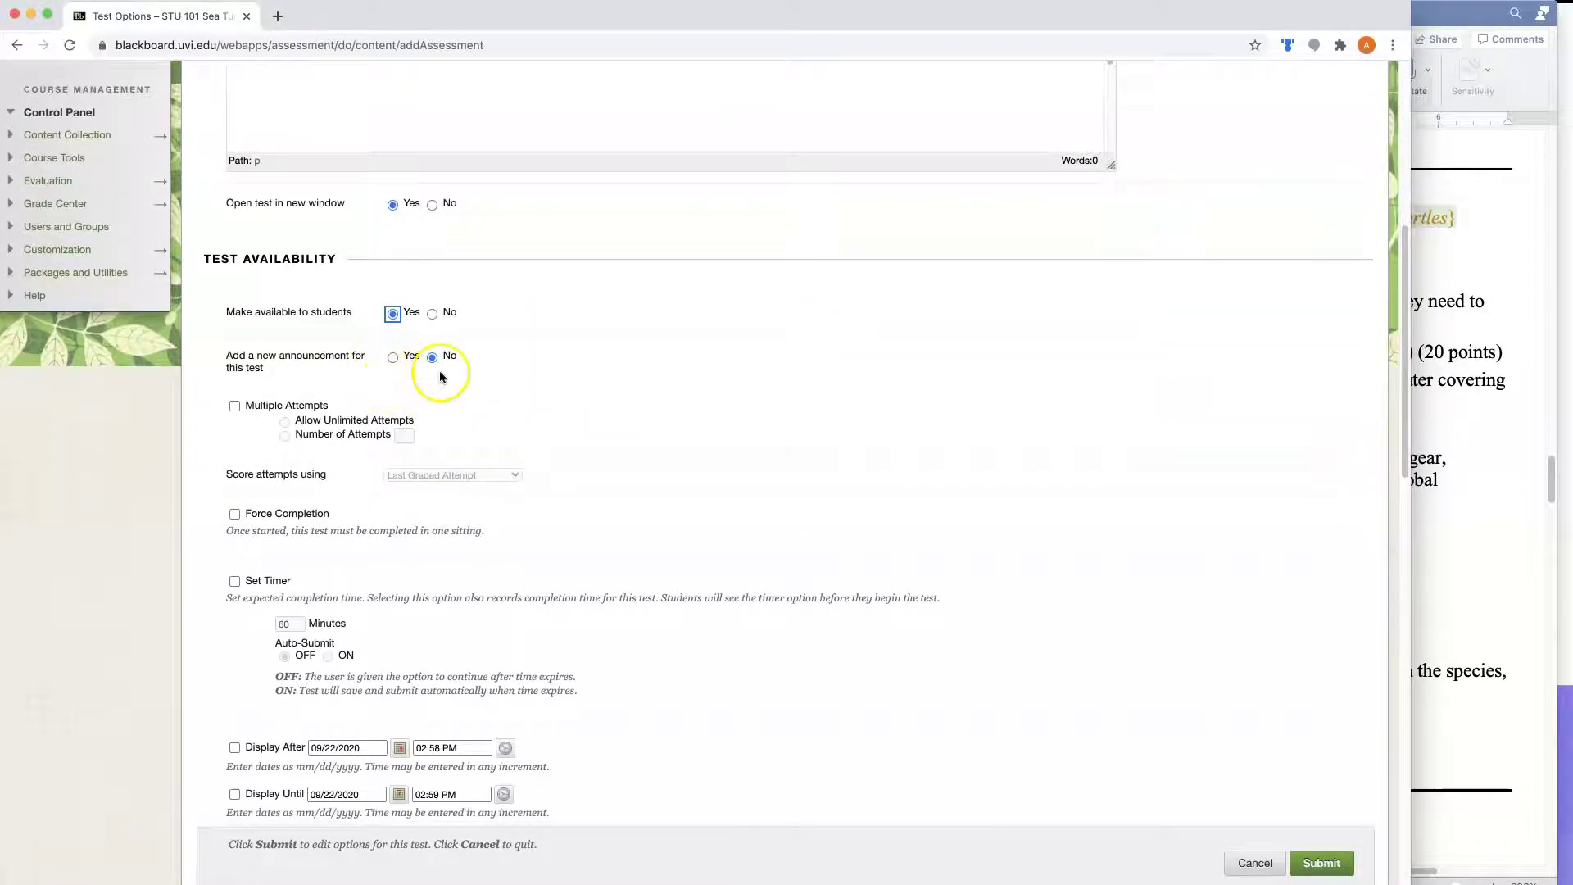
{"action": "scroll", "coordinate": [682, 446], "scroll_direction": "down", "scroll_amount": 5}
{"action": "left_click", "coordinate": [235, 166]}
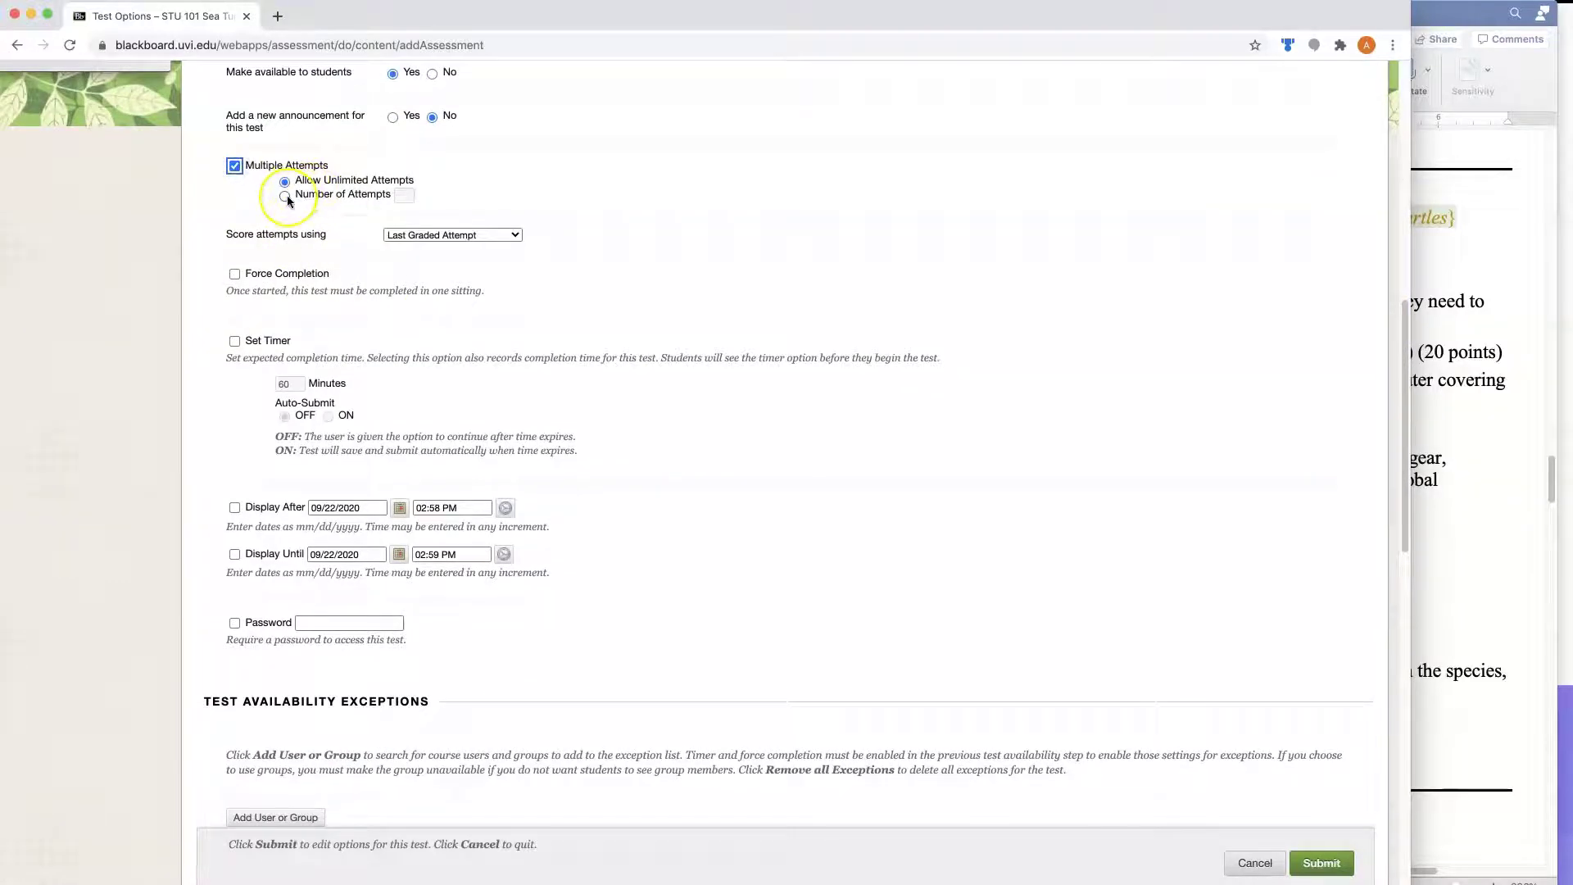
{"action": "left_click", "coordinate": [286, 197]}
{"action": "left_click", "coordinate": [404, 195]}
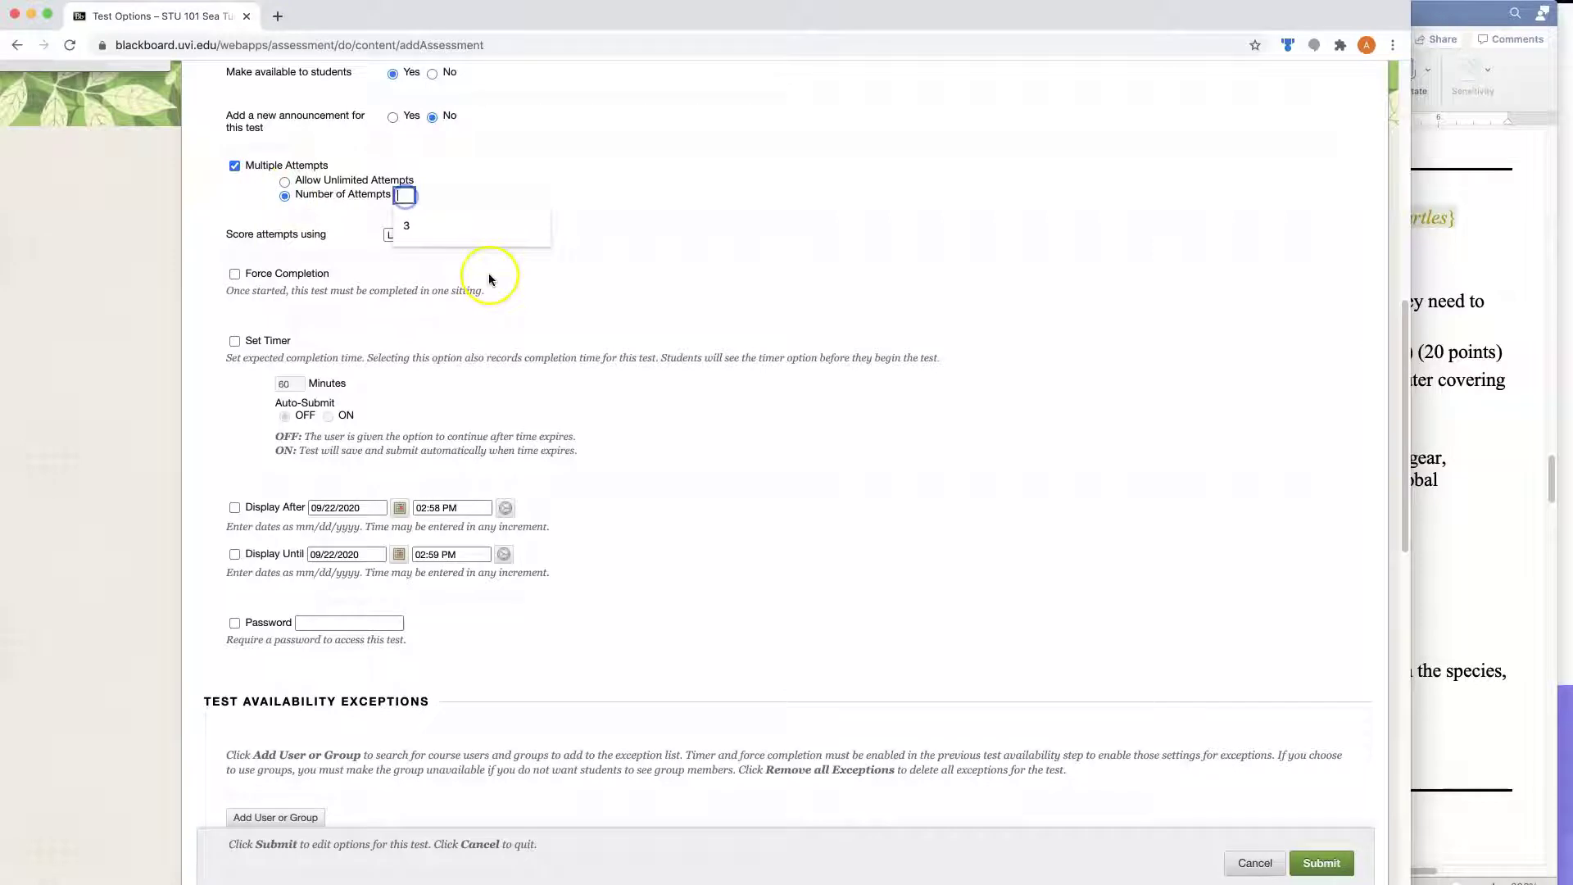
{"action": "type", "text": "3"}
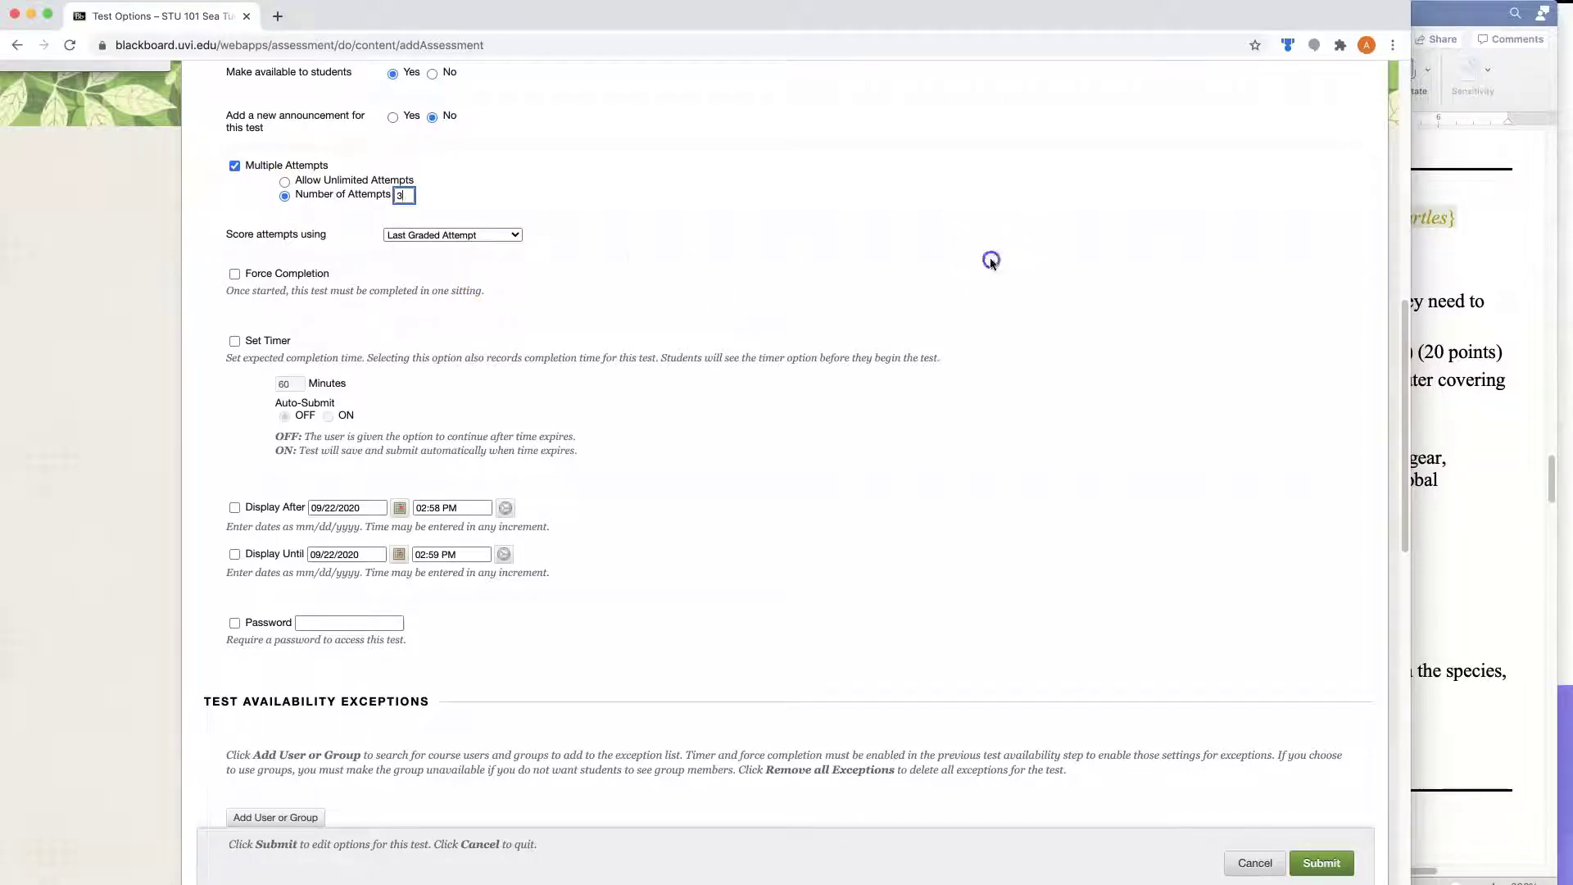
{"action": "left_click", "coordinate": [498, 237]}
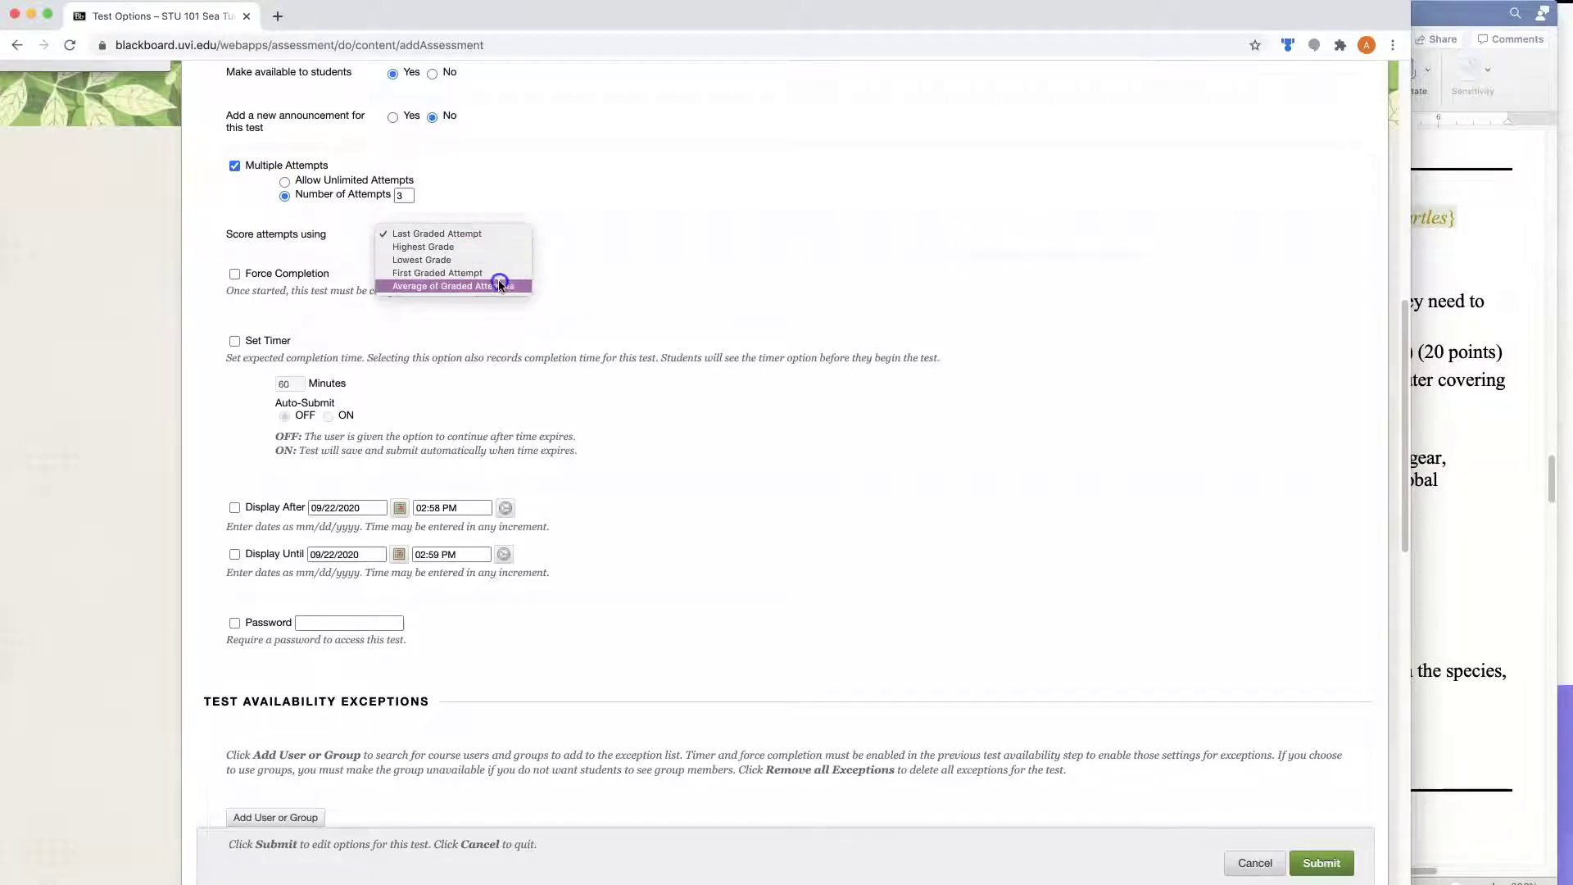
{"action": "left_click", "coordinate": [836, 435]}
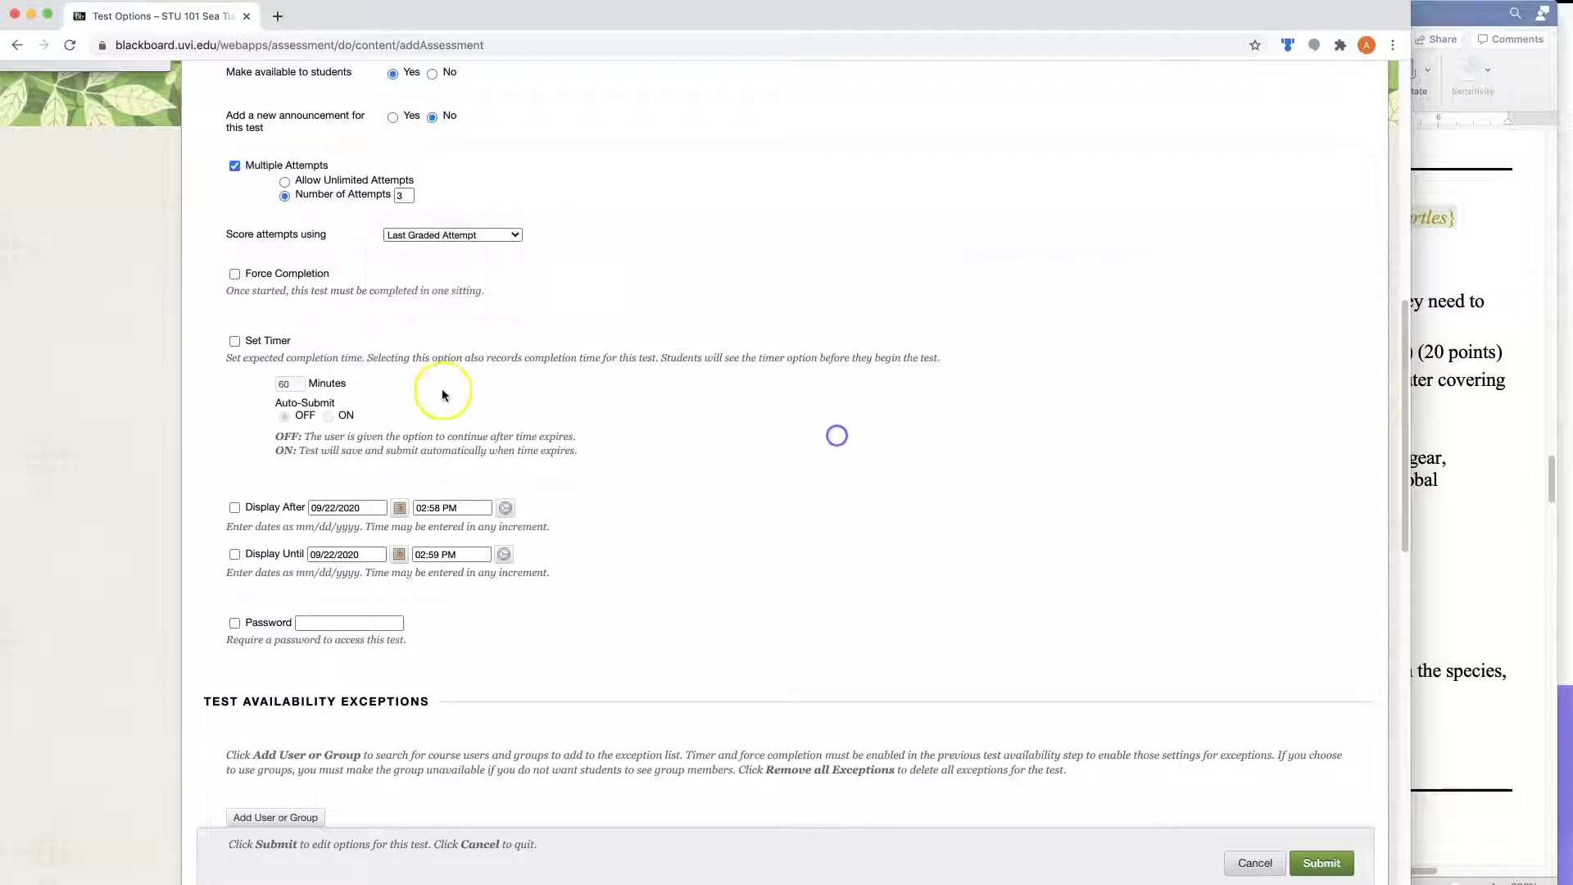
Try out the Force Completion, Set Timer, Display After and Display Until options without keeping them
{"action": "left_click", "coordinate": [236, 275]}
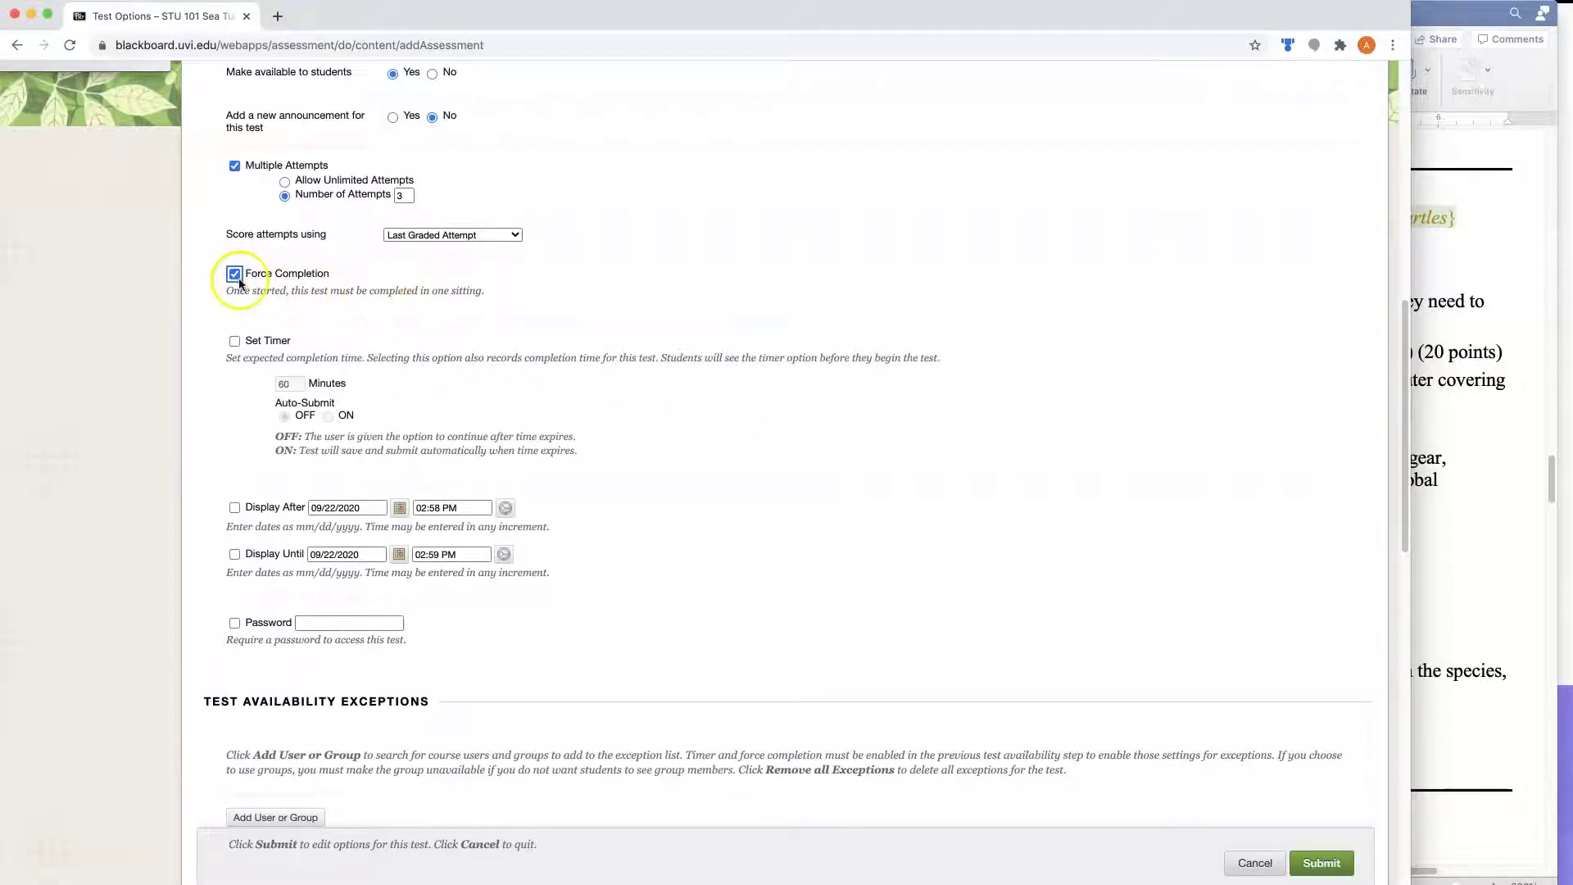
{"action": "left_click", "coordinate": [232, 275]}
{"action": "left_click", "coordinate": [234, 343]}
{"action": "left_click", "coordinate": [235, 341]}
{"action": "scroll", "coordinate": [848, 505], "scroll_direction": "down", "scroll_amount": 3}
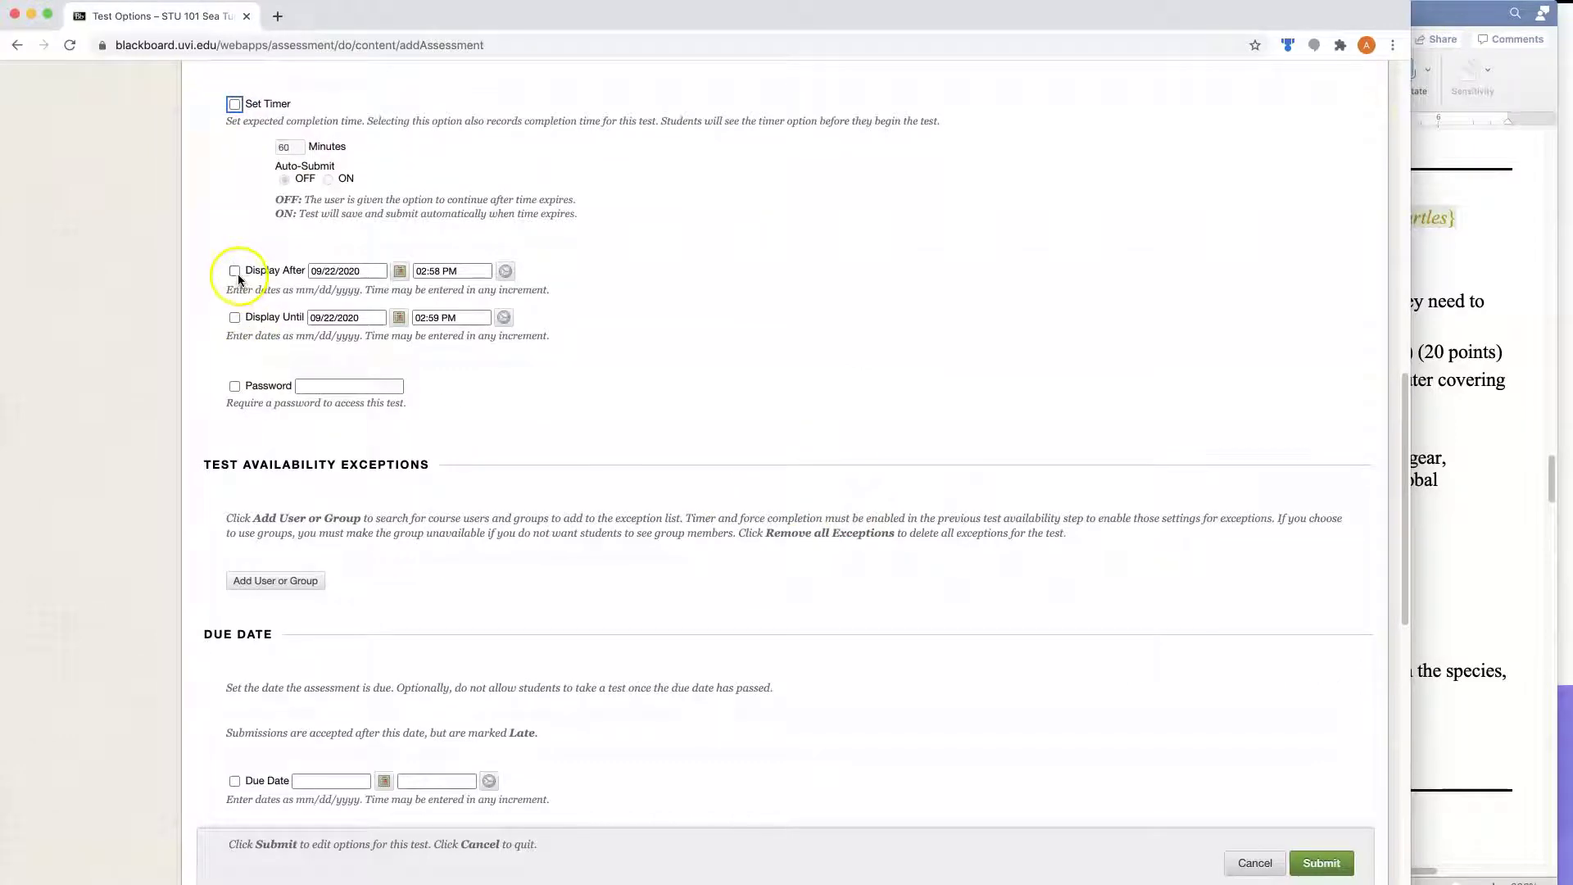
{"action": "left_click", "coordinate": [236, 272]}
{"action": "left_click", "coordinate": [236, 318]}
{"action": "left_click", "coordinate": [235, 318]}
Look over the password, availability exception, due date and self-assessment options, keeping the test included in Grade Center score calculations
{"action": "scroll", "coordinate": [463, 332], "scroll_direction": "down", "scroll_amount": 5}
{"action": "scroll", "coordinate": [459, 326], "scroll_direction": "up", "scroll_amount": 1}
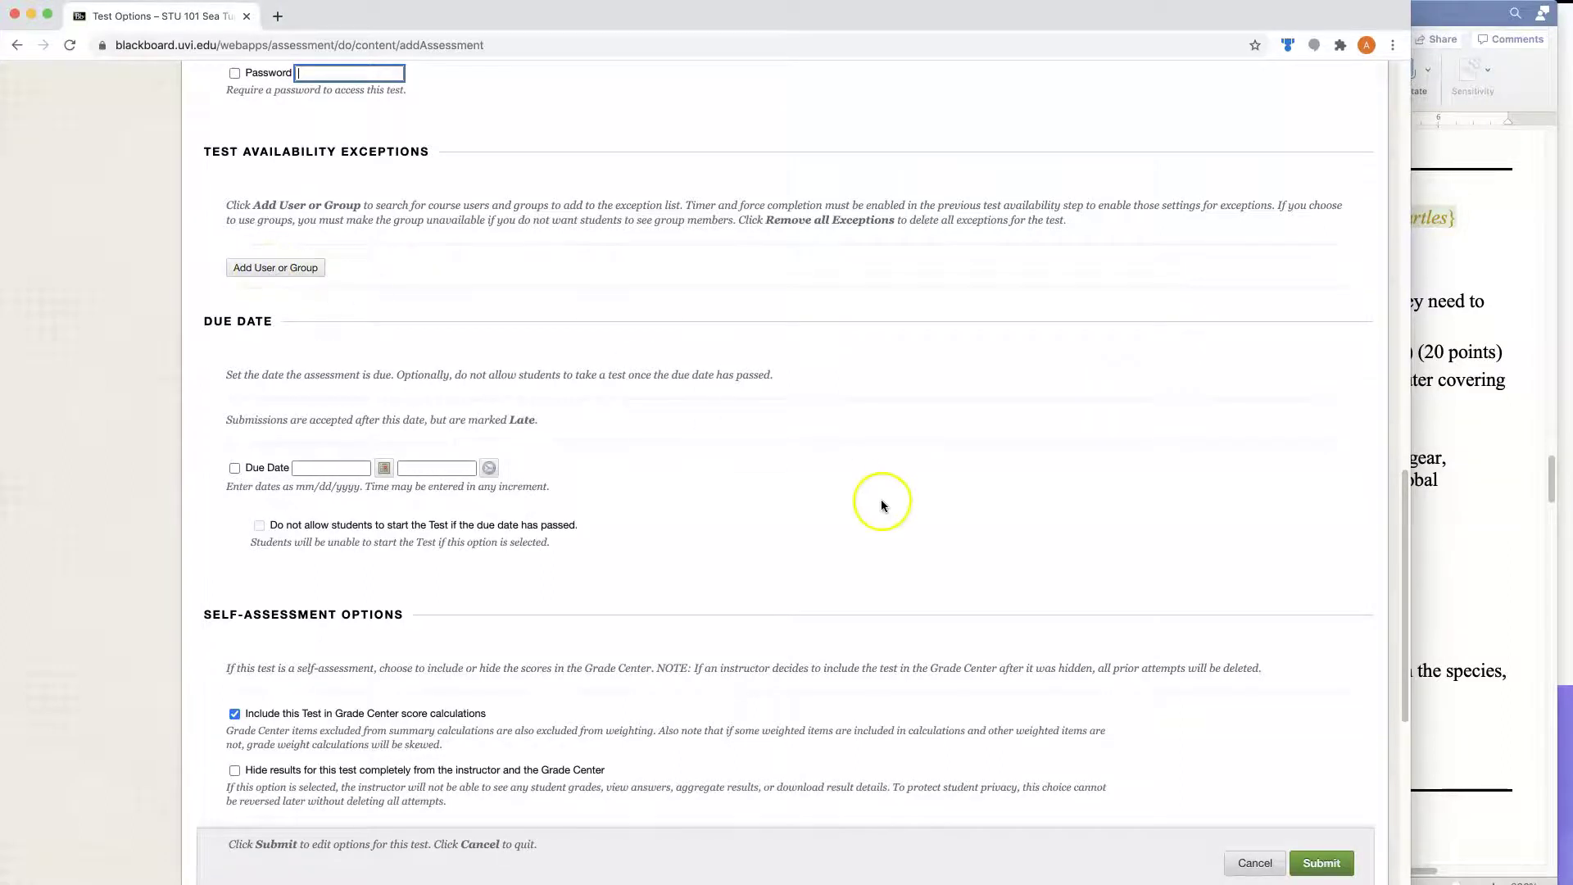
{"action": "scroll", "coordinate": [878, 502], "scroll_direction": "down", "scroll_amount": 3}
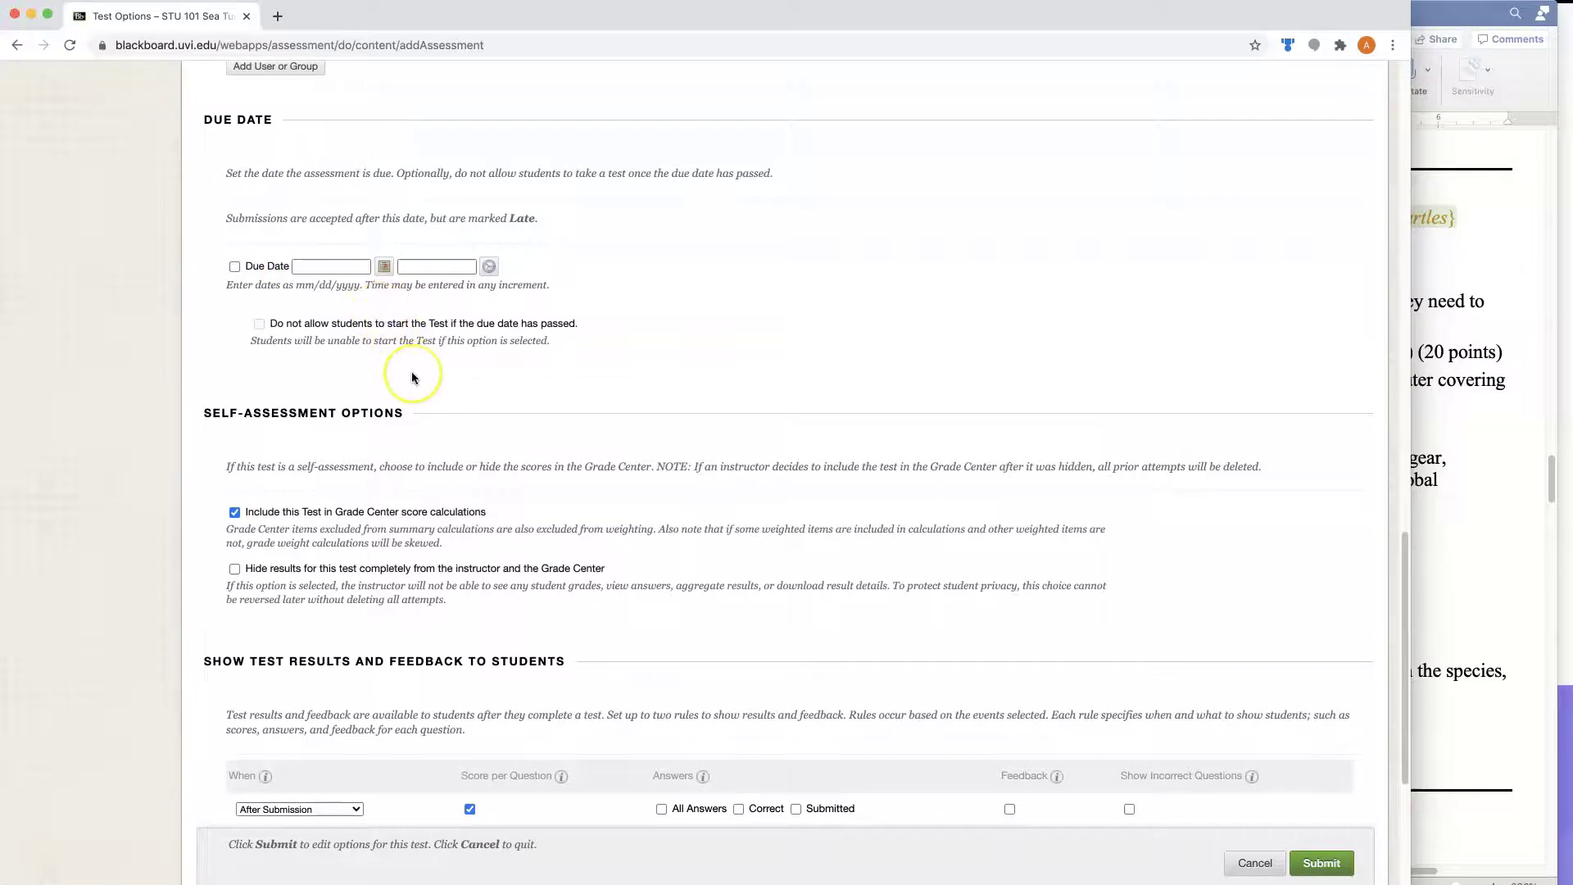
{"action": "scroll", "coordinate": [415, 376], "scroll_direction": "down", "scroll_amount": 5}
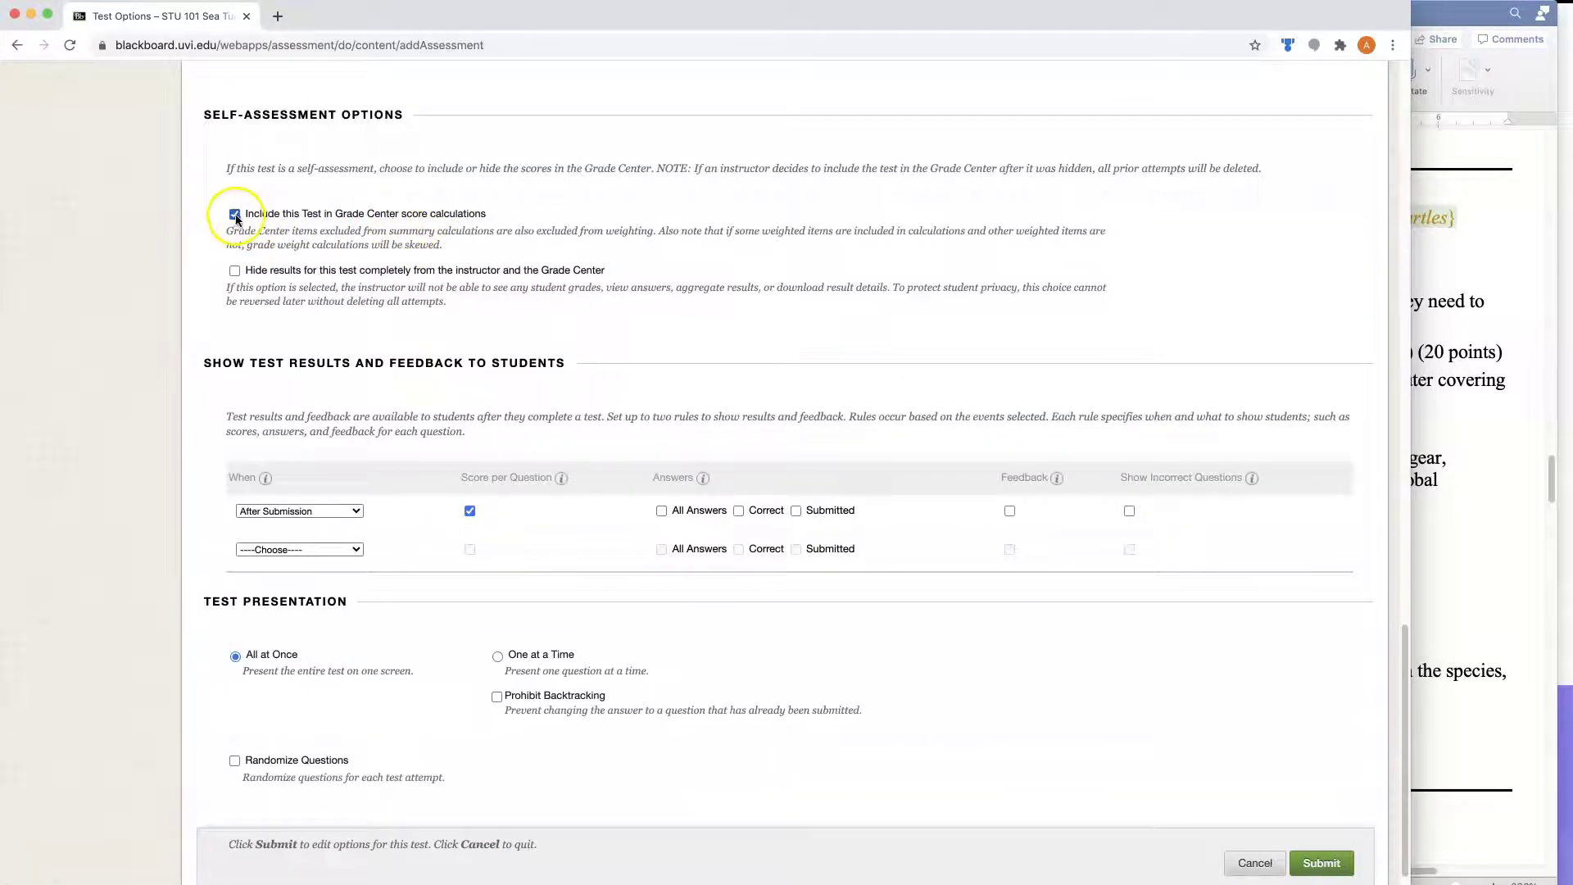
{"action": "left_click", "coordinate": [234, 214]}
{"action": "left_click", "coordinate": [234, 214]}
Set the After Submission results rule to also show students All Answers, Correct answers and Feedback
{"action": "scroll", "coordinate": [234, 219], "scroll_direction": "down", "scroll_amount": 1}
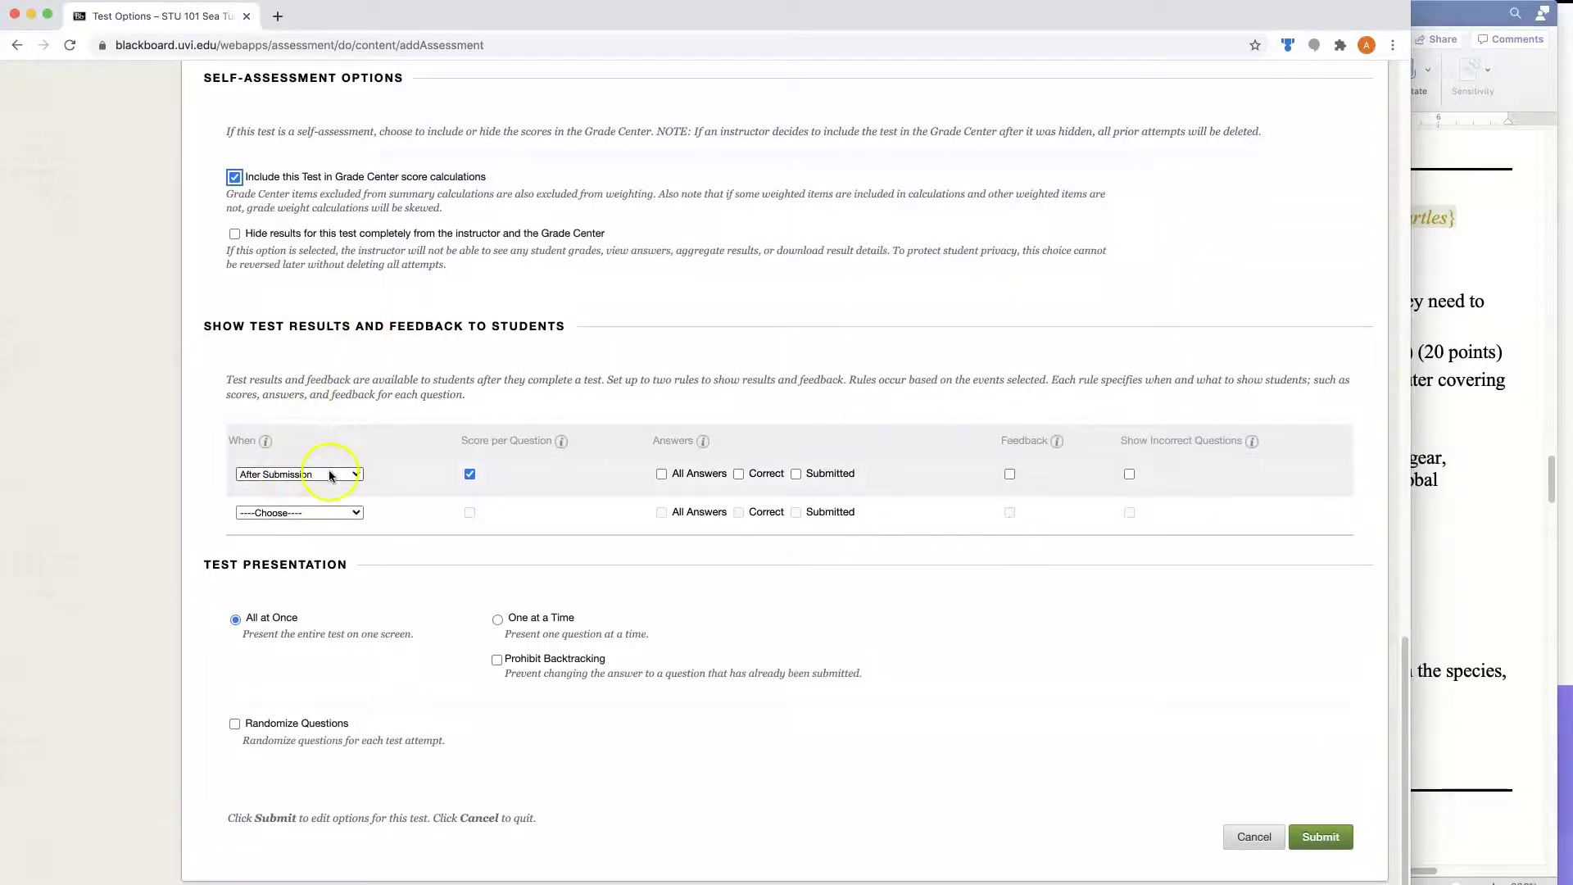
{"action": "left_click", "coordinate": [661, 474]}
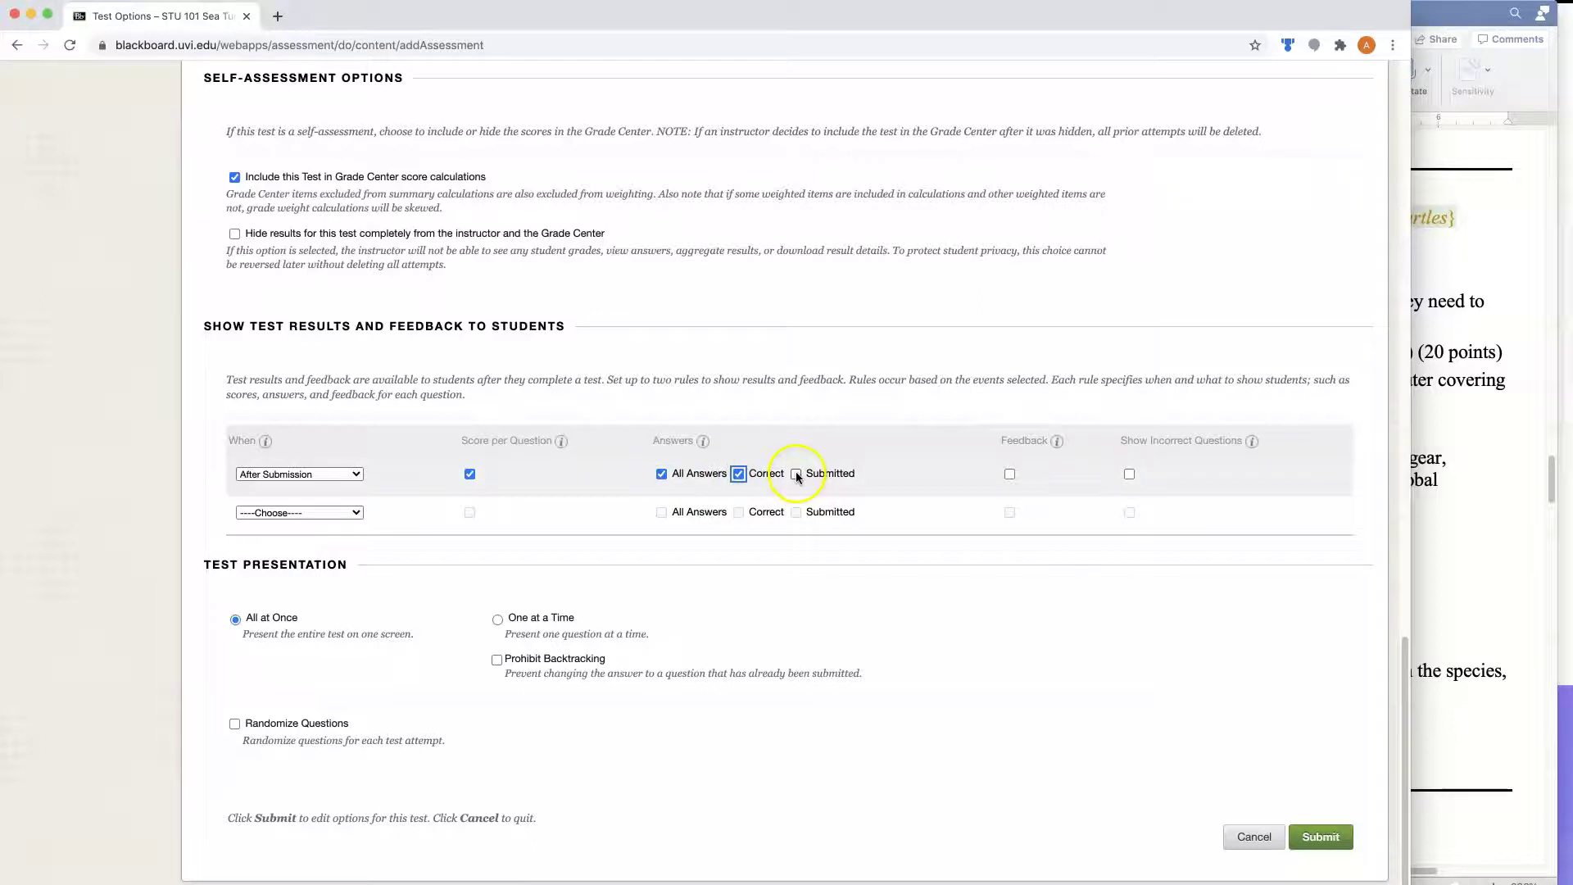
{"action": "left_click", "coordinate": [1009, 474]}
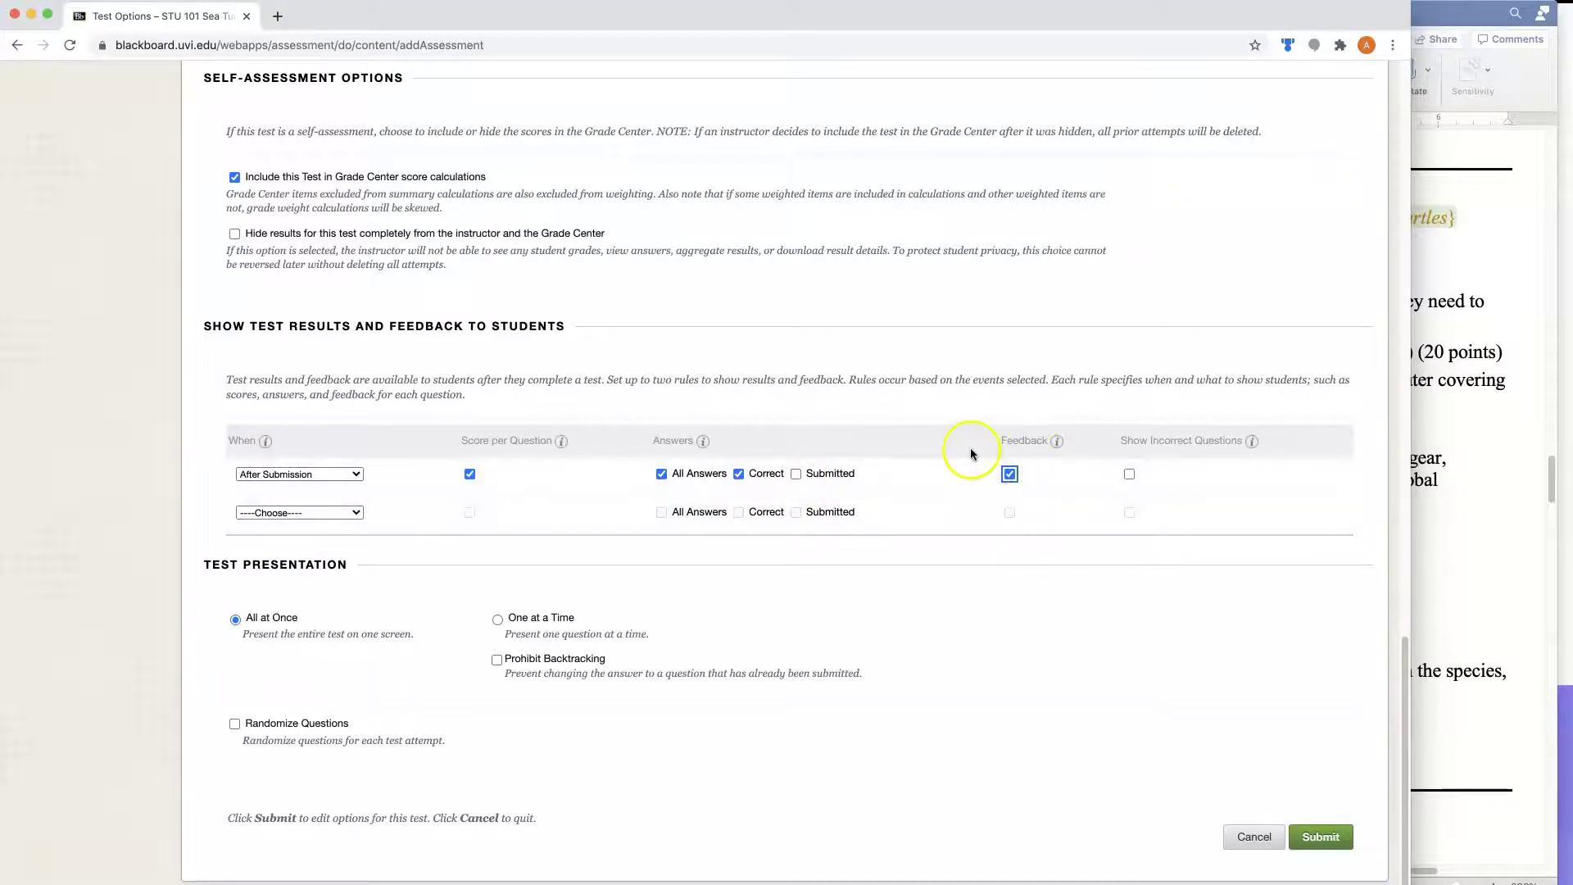
{"action": "left_click", "coordinate": [1003, 626]}
Present the test questions one at a time in randomized order and submit the test options
{"action": "left_click", "coordinate": [498, 620]}
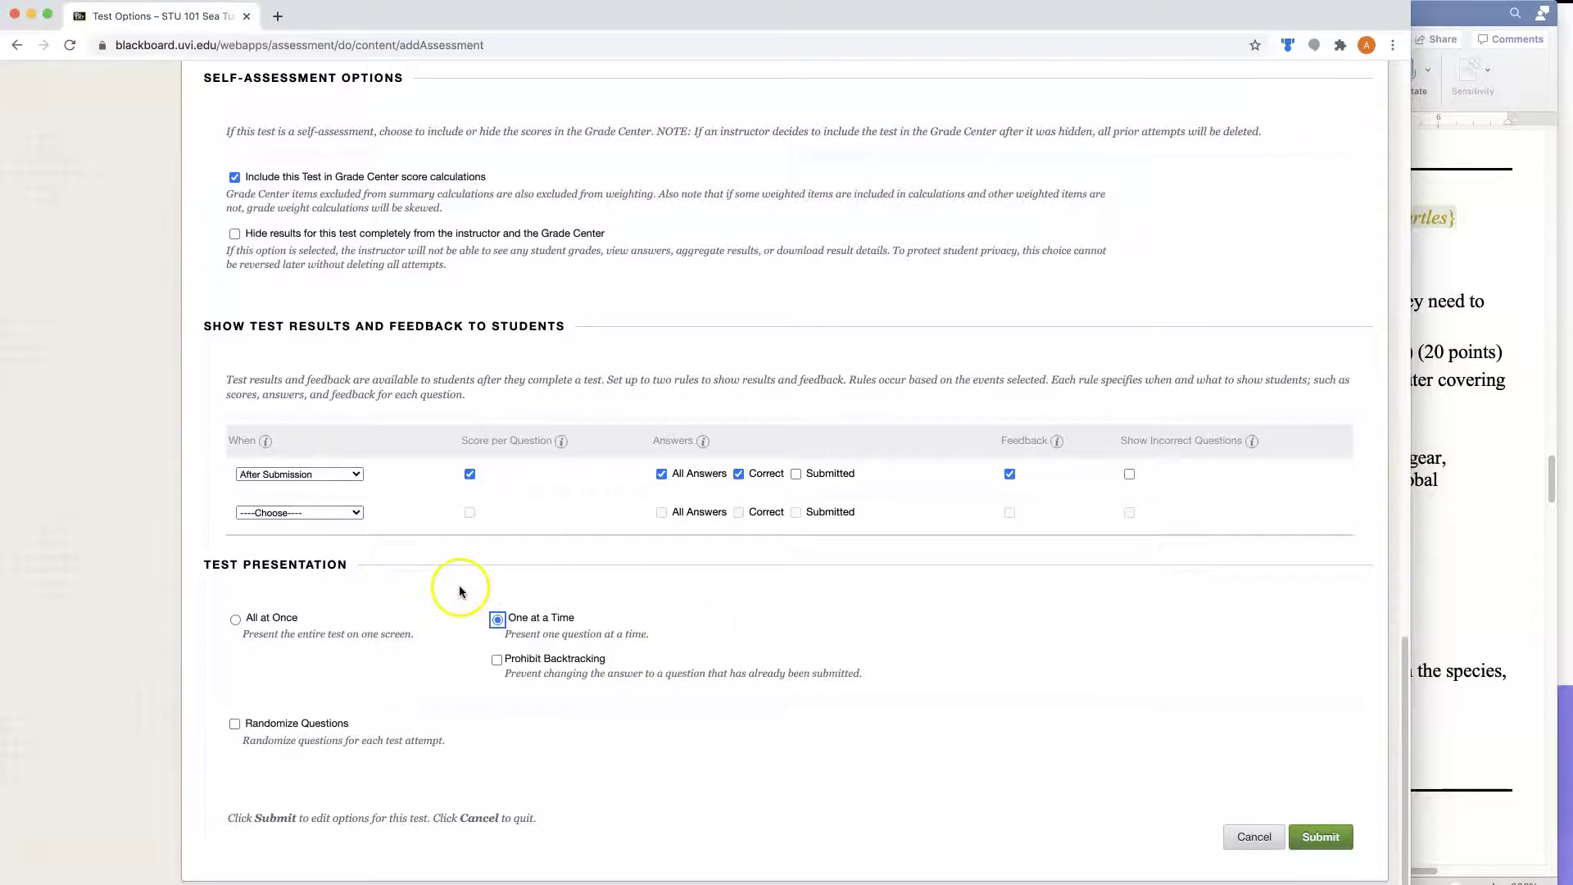
{"action": "left_click", "coordinate": [540, 629]}
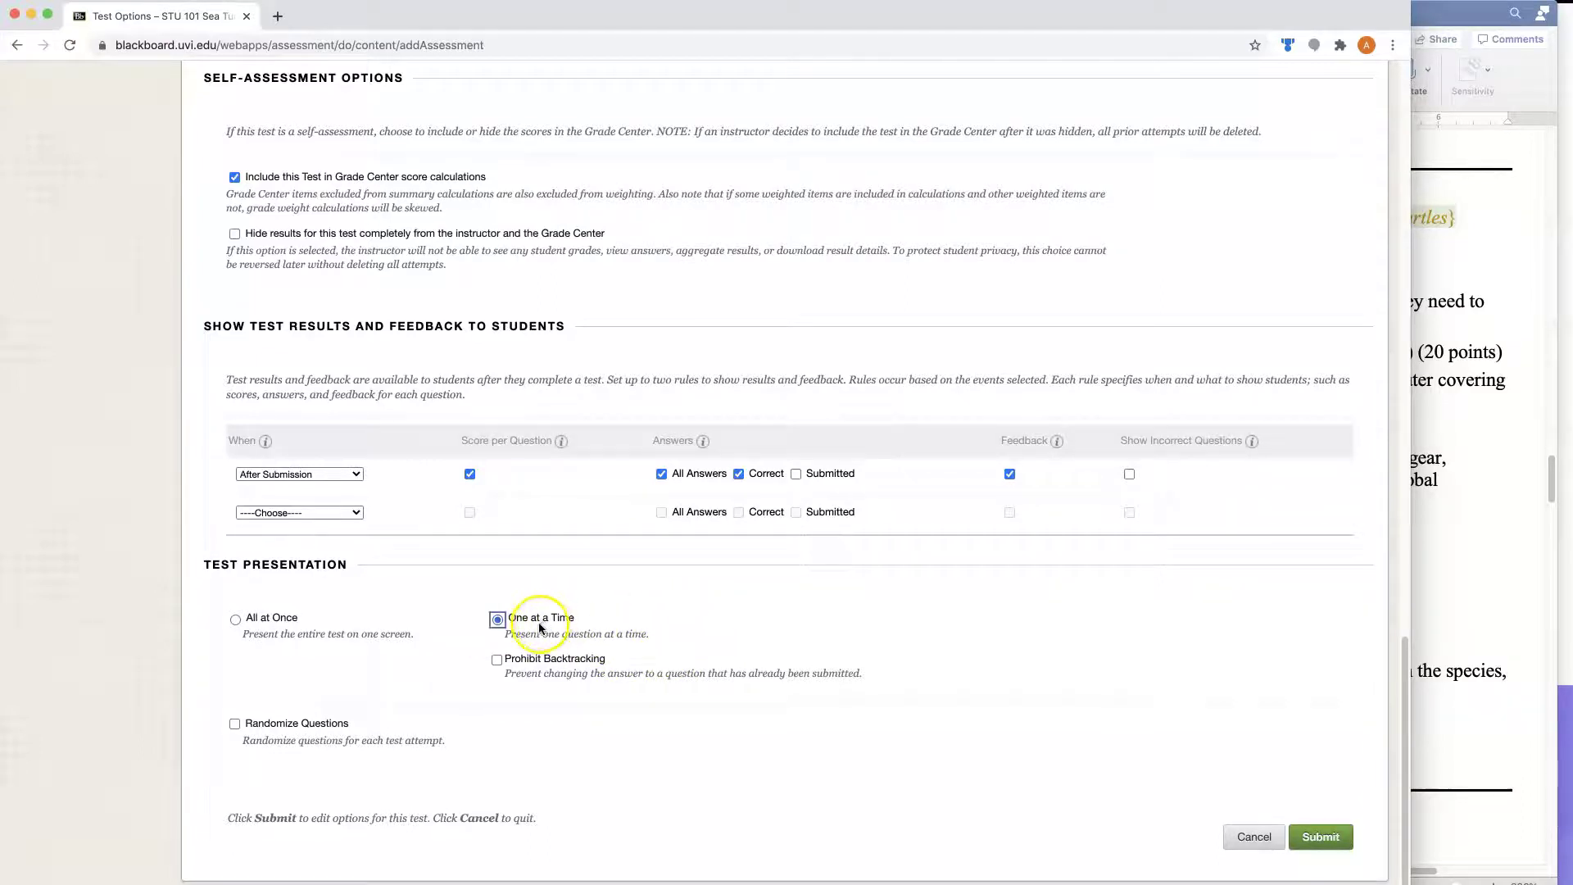
{"action": "left_click", "coordinate": [264, 769]}
{"action": "left_click", "coordinate": [234, 724]}
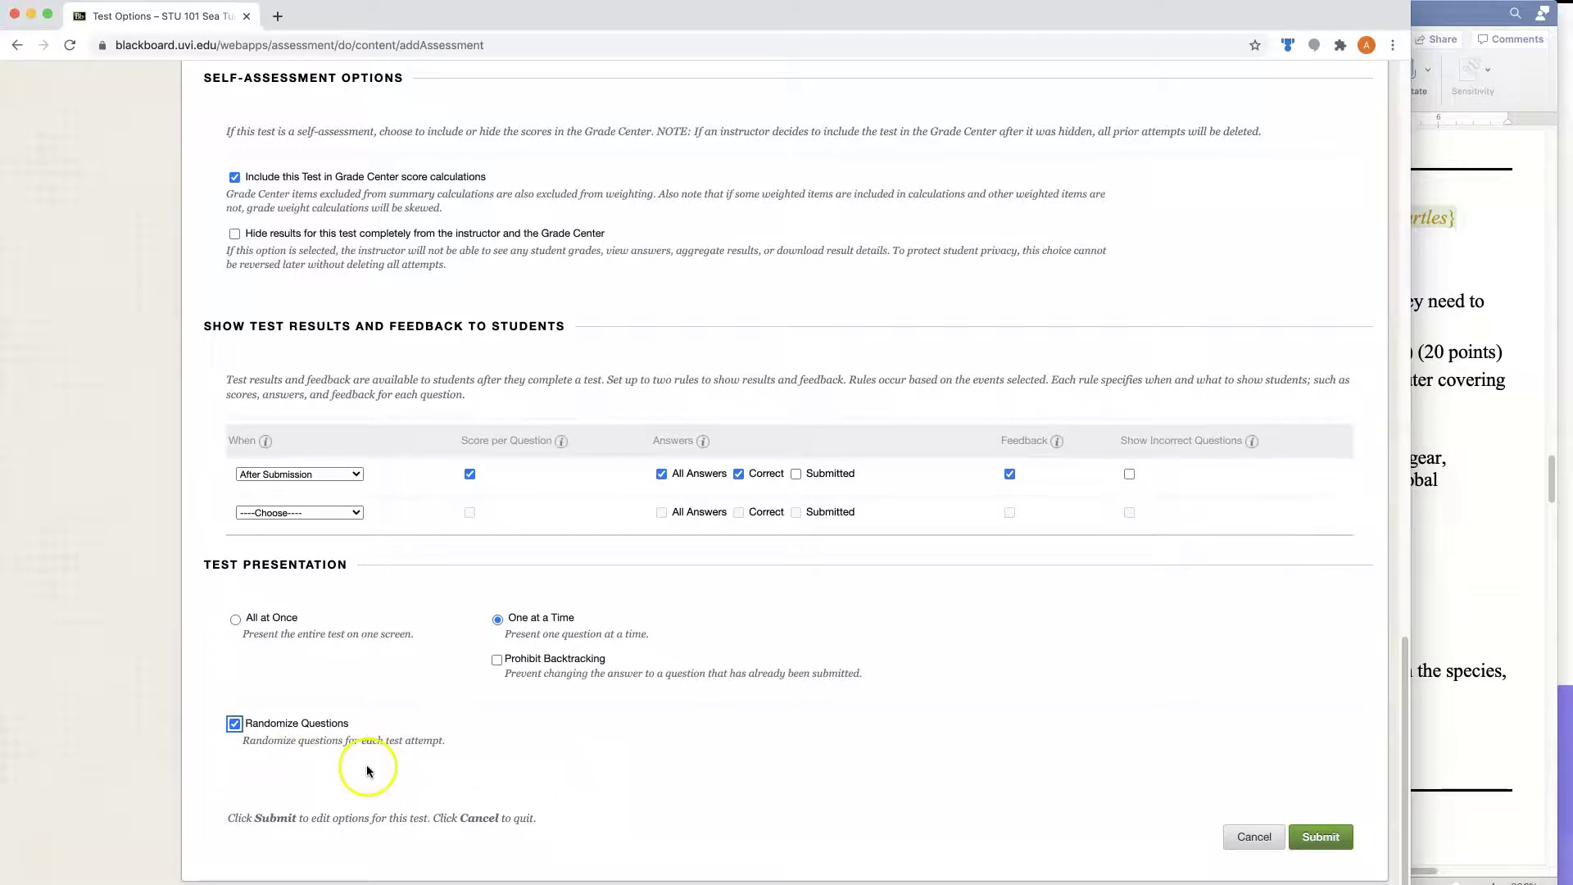
{"action": "left_click", "coordinate": [759, 752]}
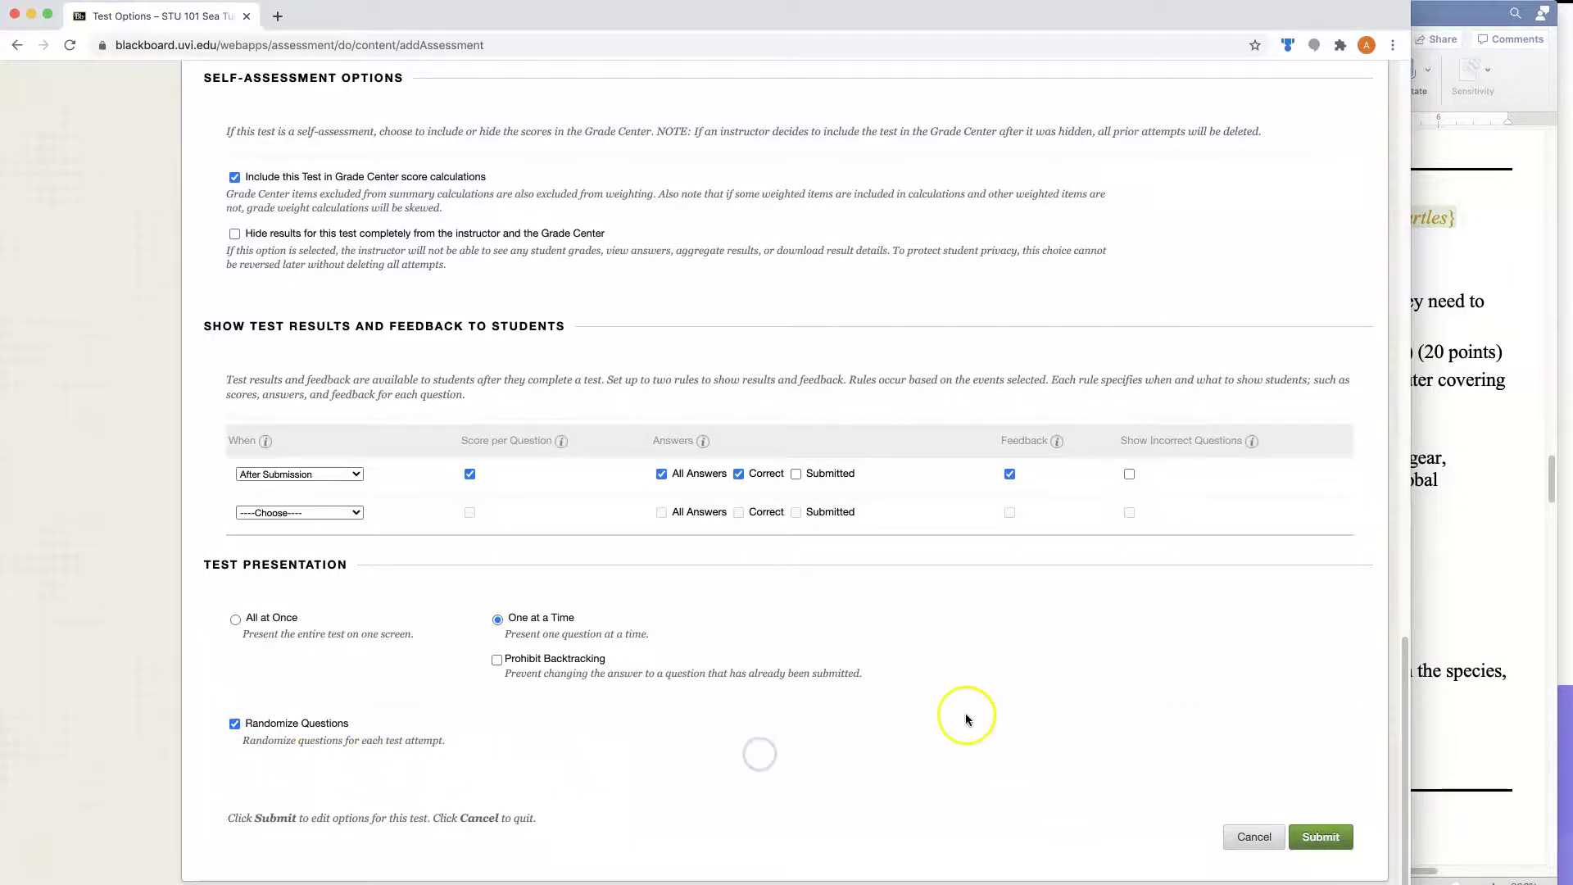
{"action": "scroll", "coordinate": [734, 718], "scroll_direction": "up", "scroll_amount": 20}
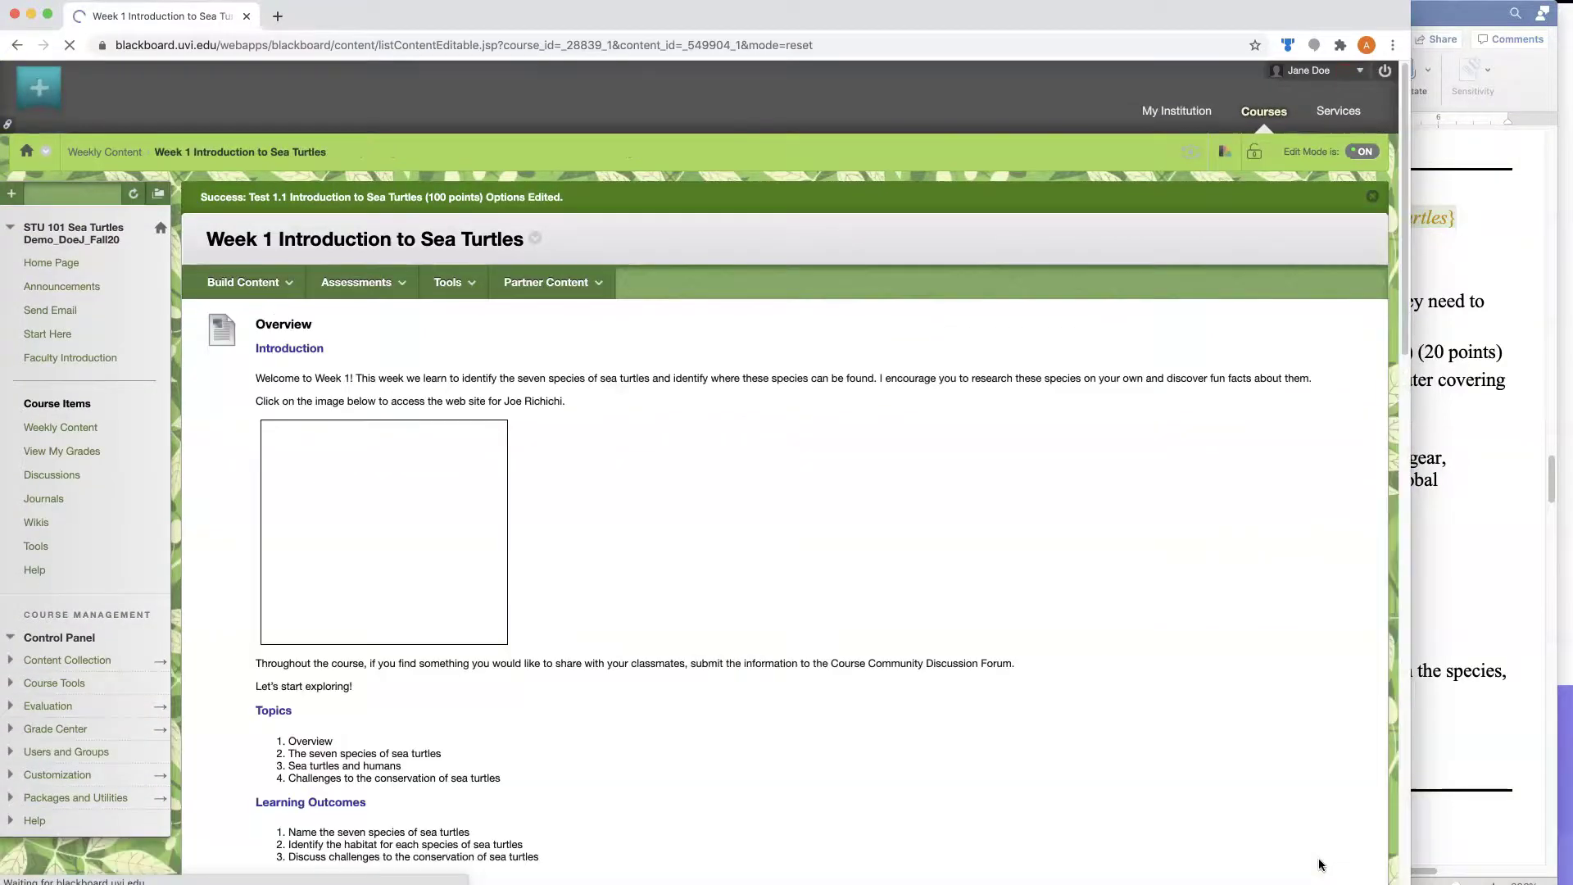
Enter student preview, open Test 1.1 Introduction to Sea Turtles from the Week 1 learning module and begin an attempt
{"action": "scroll", "coordinate": [302, 711], "scroll_direction": "down", "scroll_amount": 10}
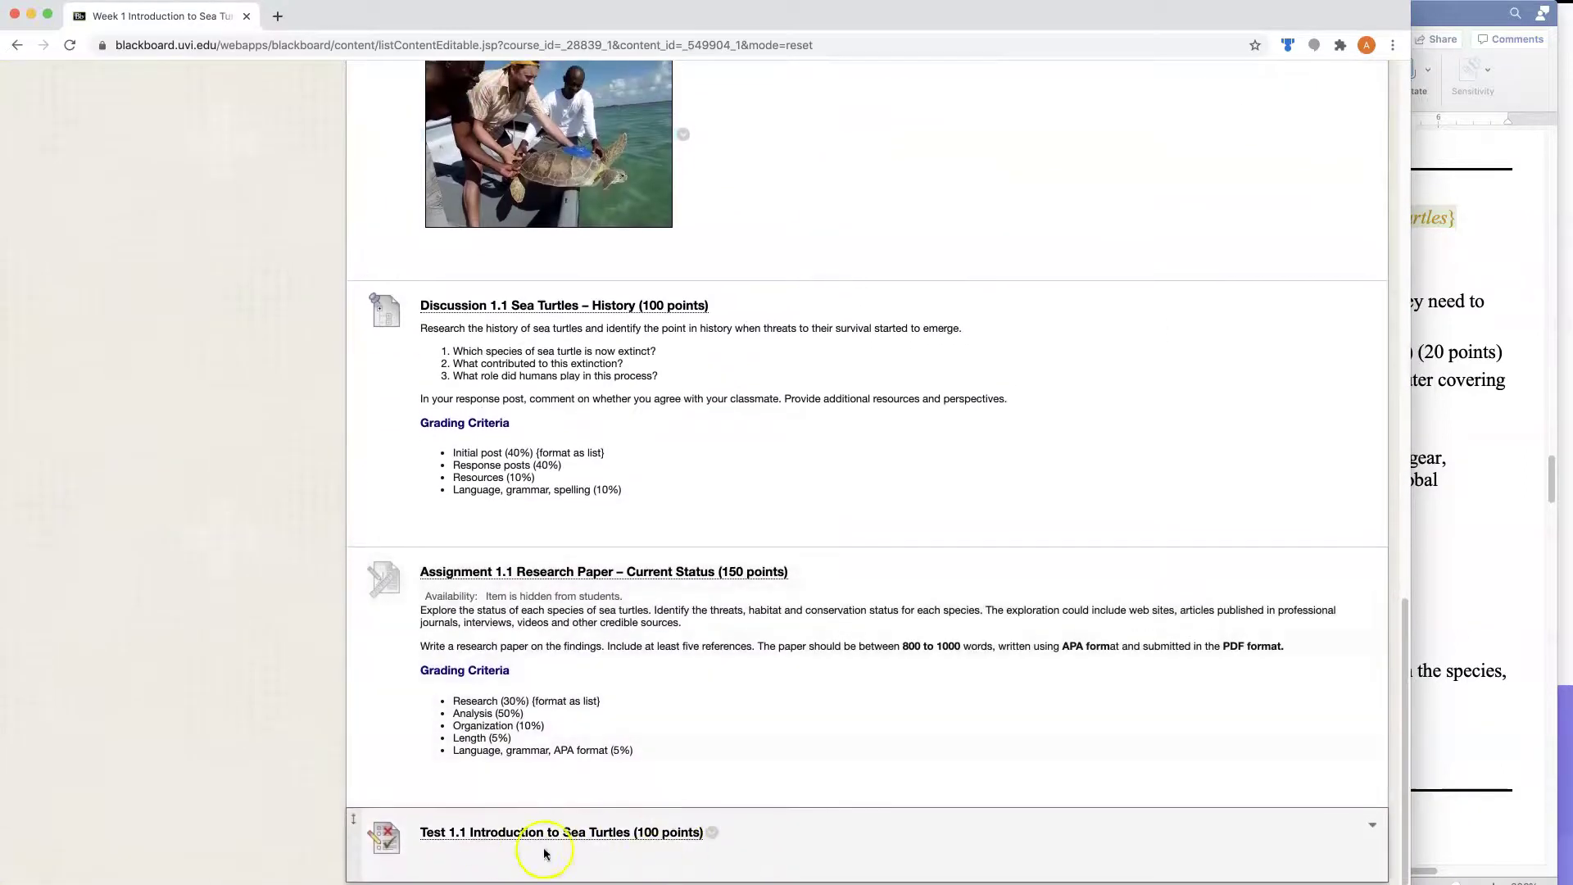
{"action": "scroll", "coordinate": [281, 744], "scroll_direction": "up", "scroll_amount": 15}
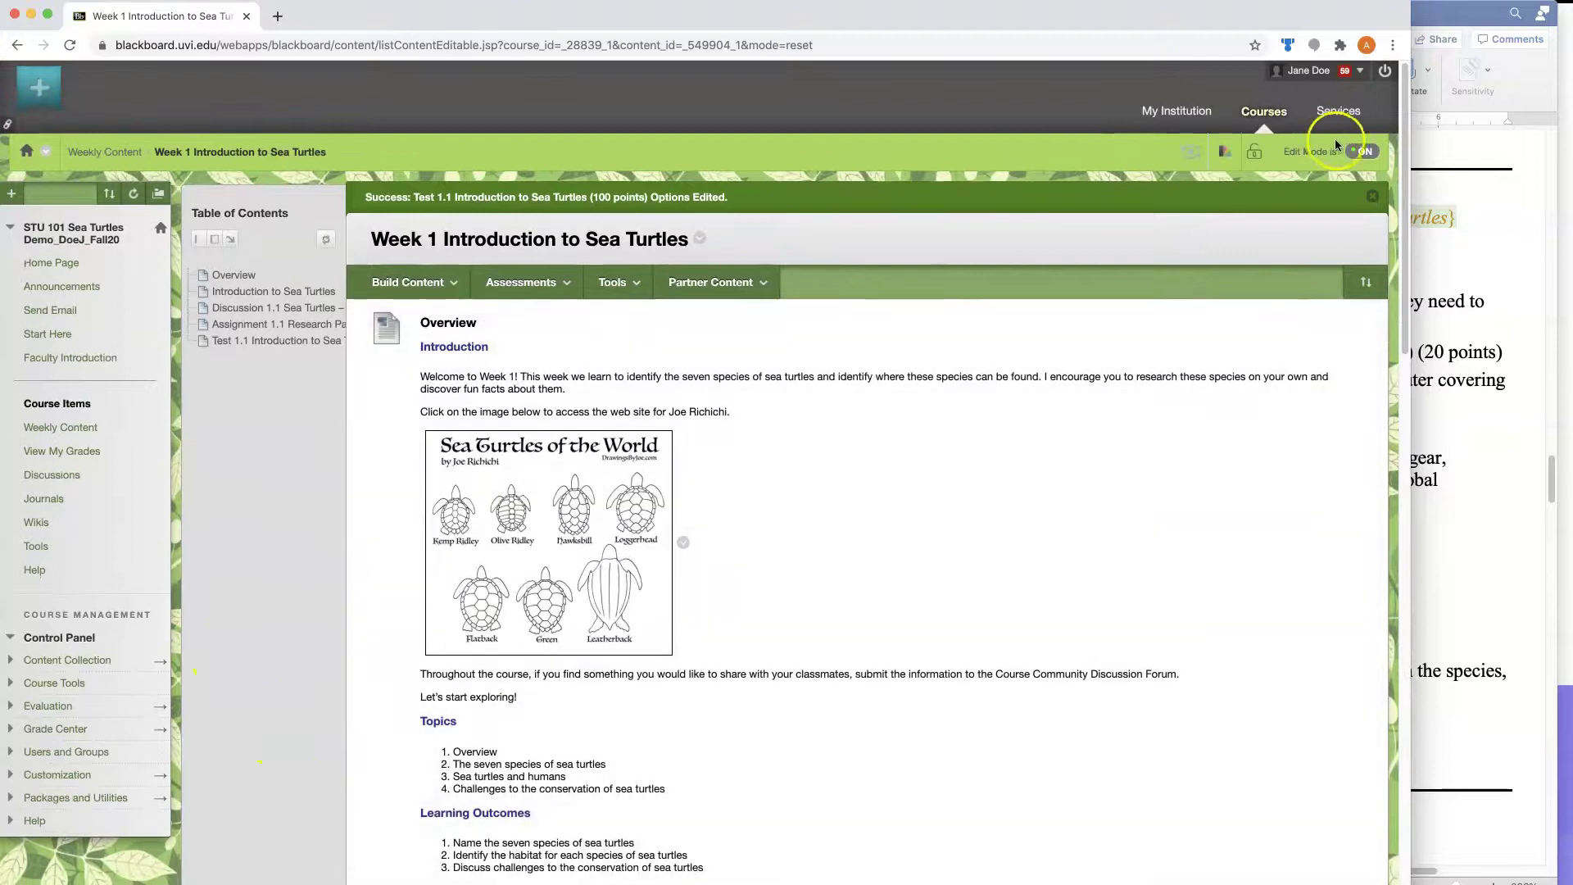
{"action": "left_click", "coordinate": [1190, 152]}
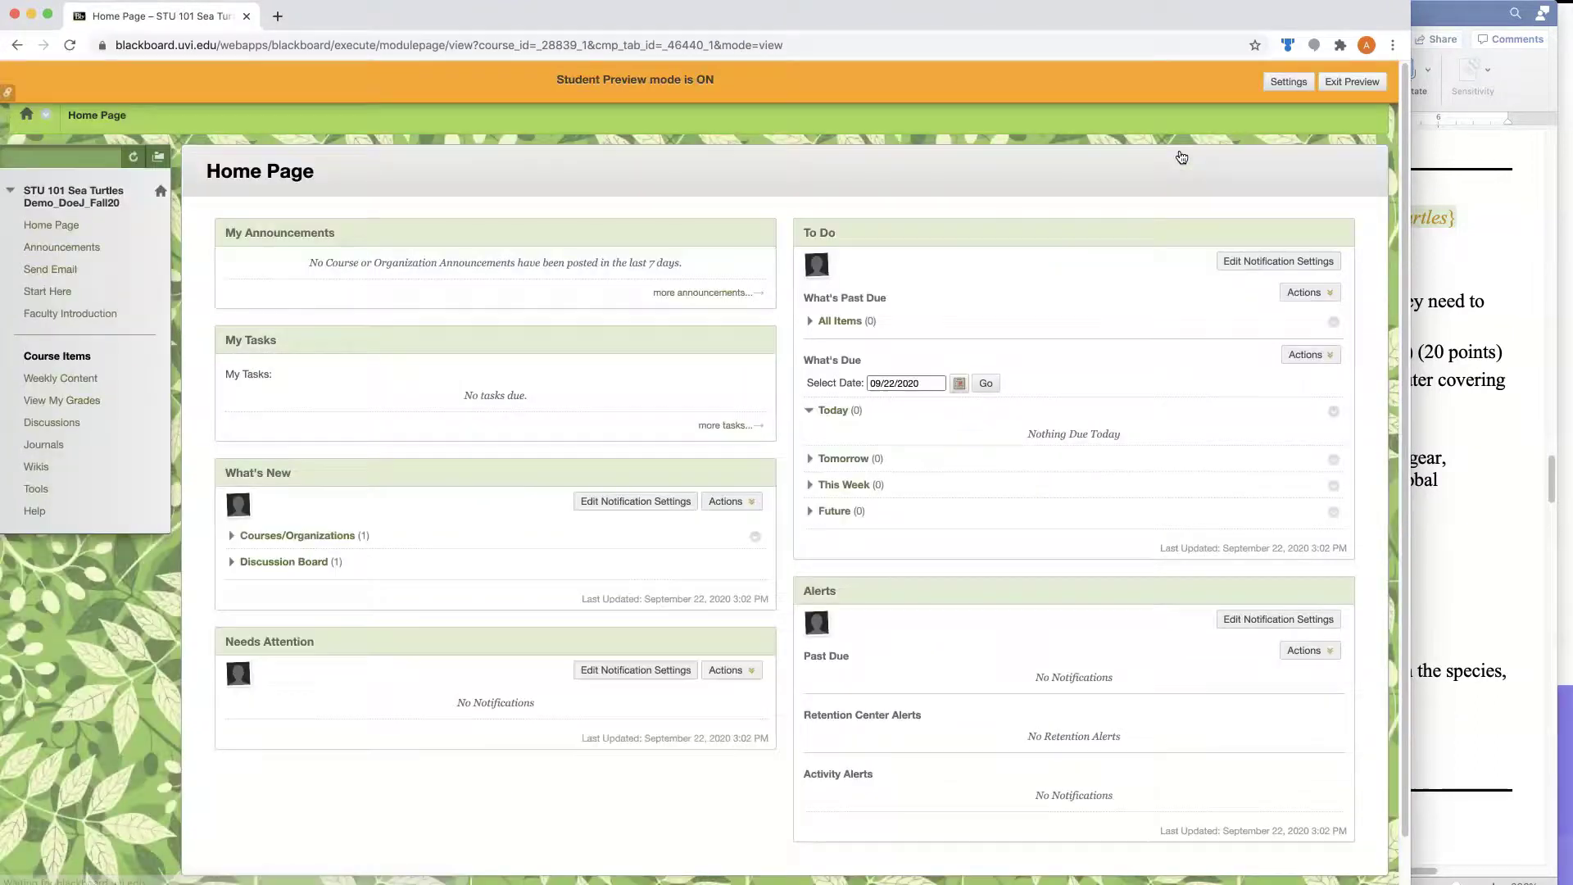
{"action": "left_click", "coordinate": [70, 378]}
{"action": "left_click", "coordinate": [347, 223]}
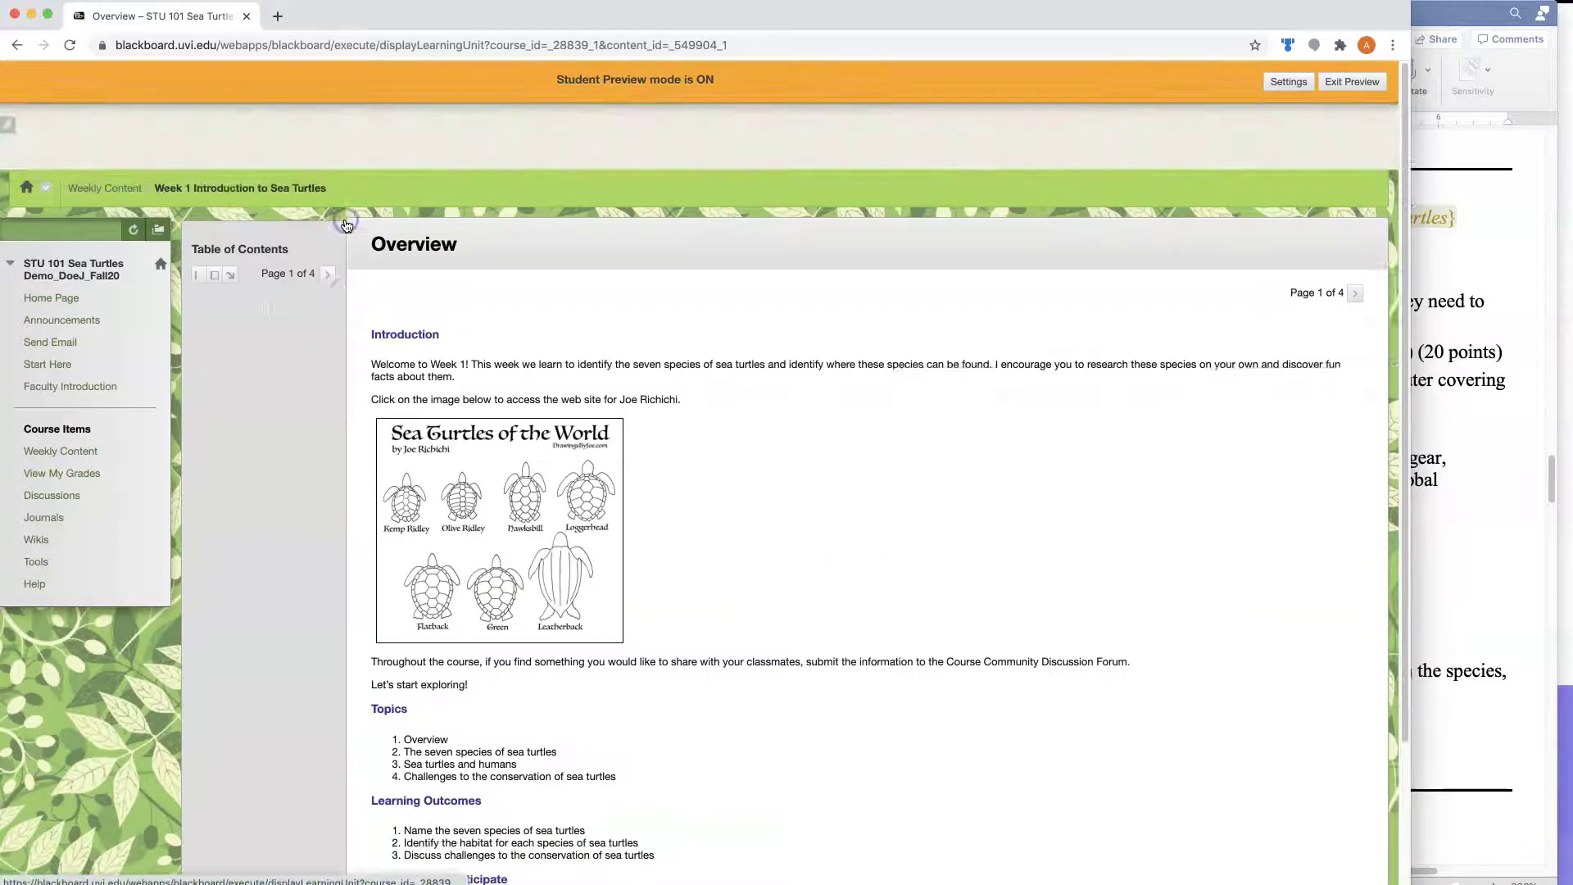
{"action": "left_click", "coordinate": [279, 287]}
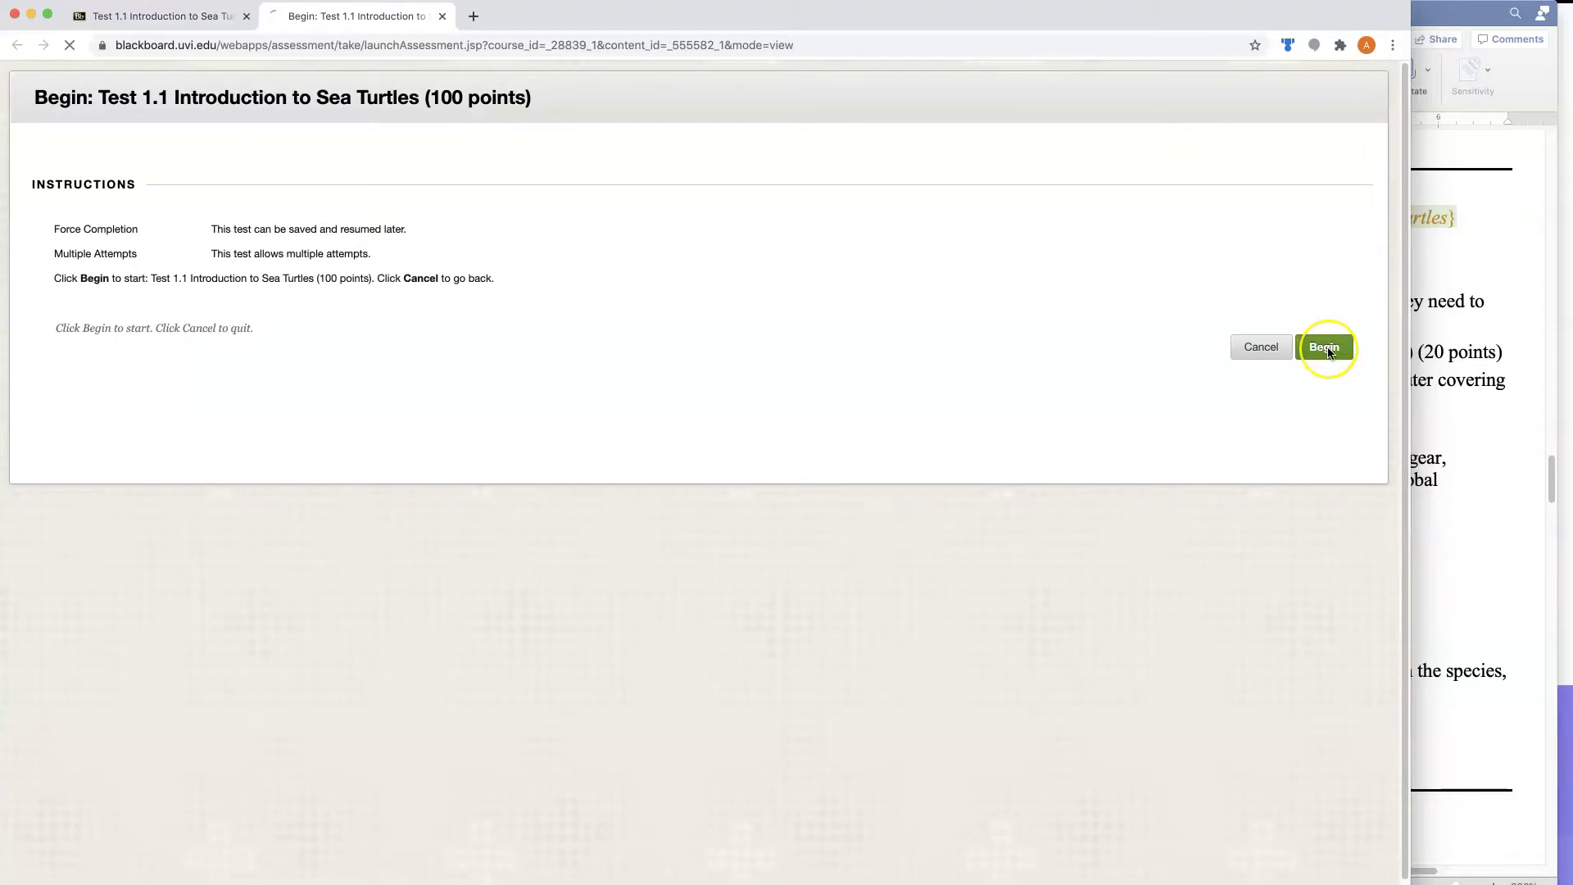
{"action": "left_click", "coordinate": [1325, 347]}
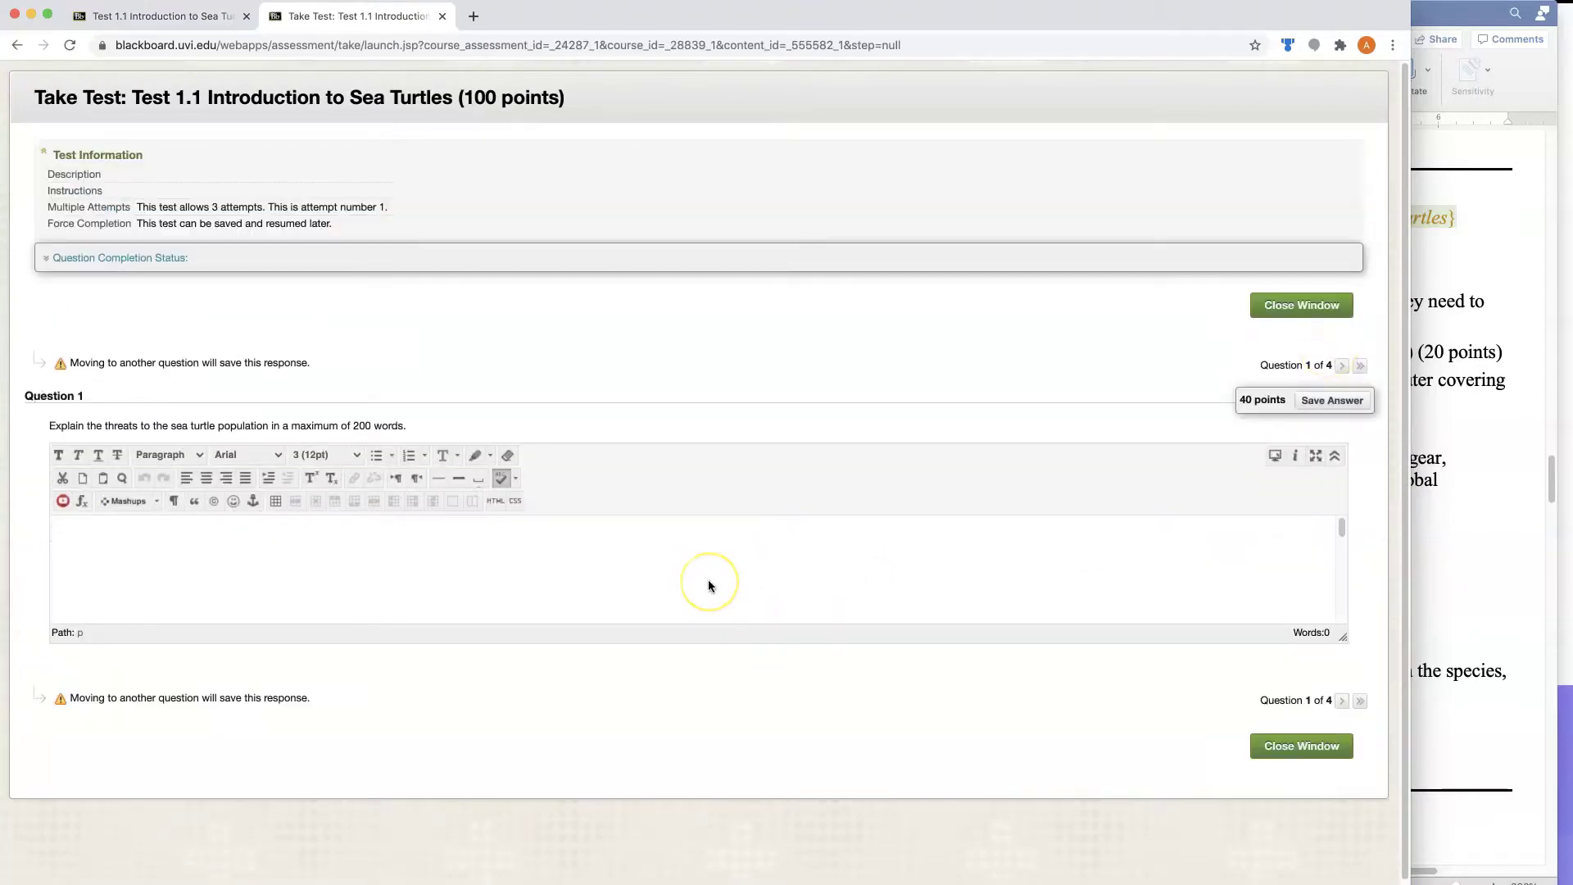